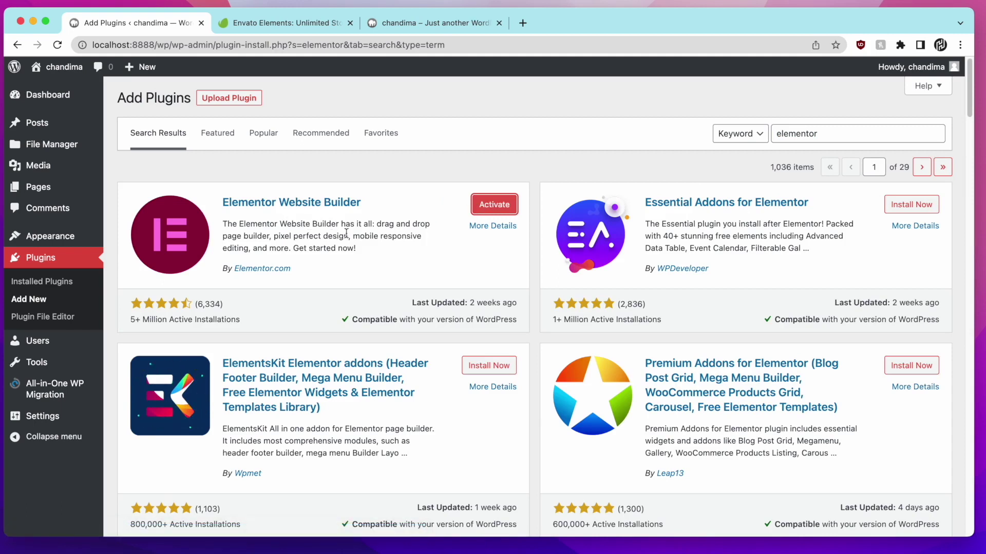
Step: Activate the Elementor Website Builder plugin, decline the FileBird recommendation and check the installed plugins
click(478, 208)
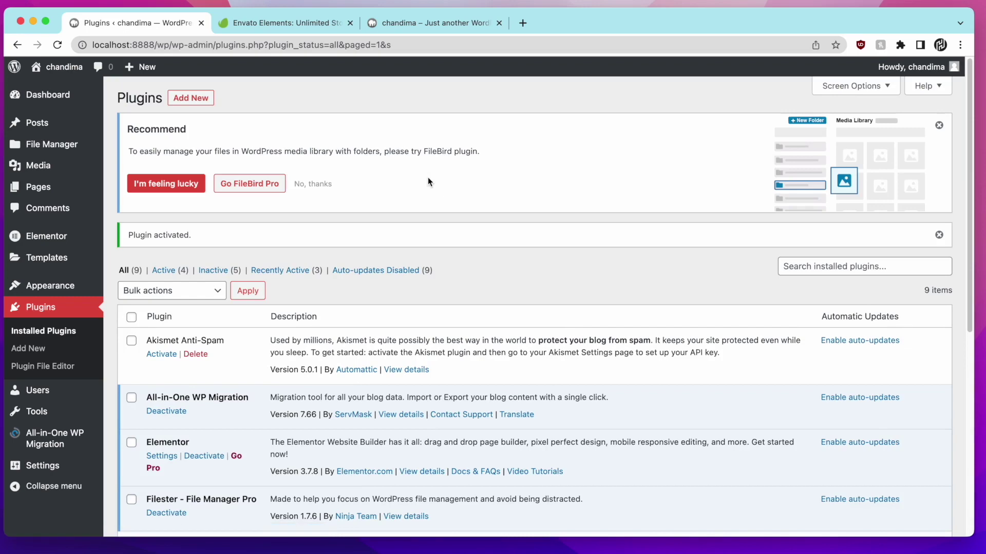
click(314, 184)
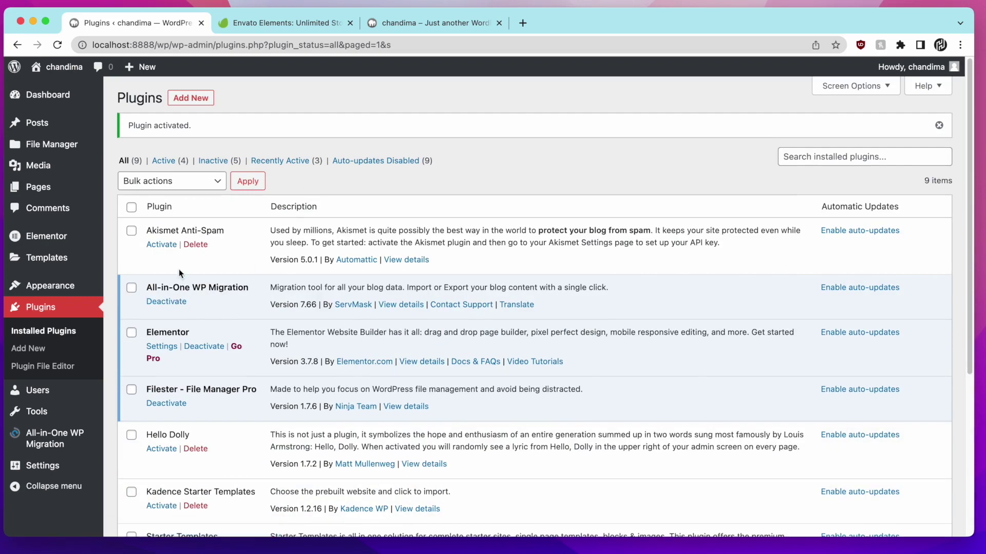
scroll(194, 306, down, 5)
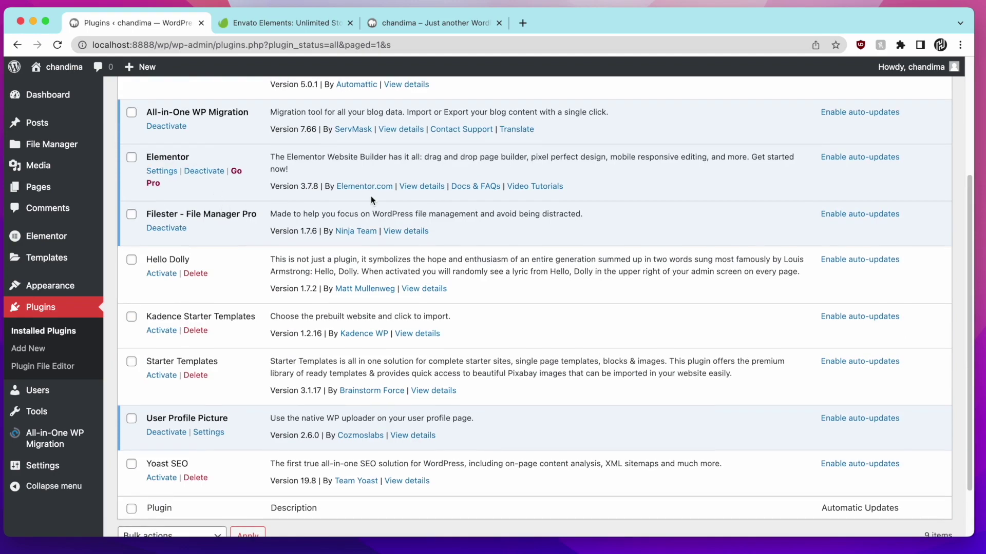
scroll(371, 200, up, 3)
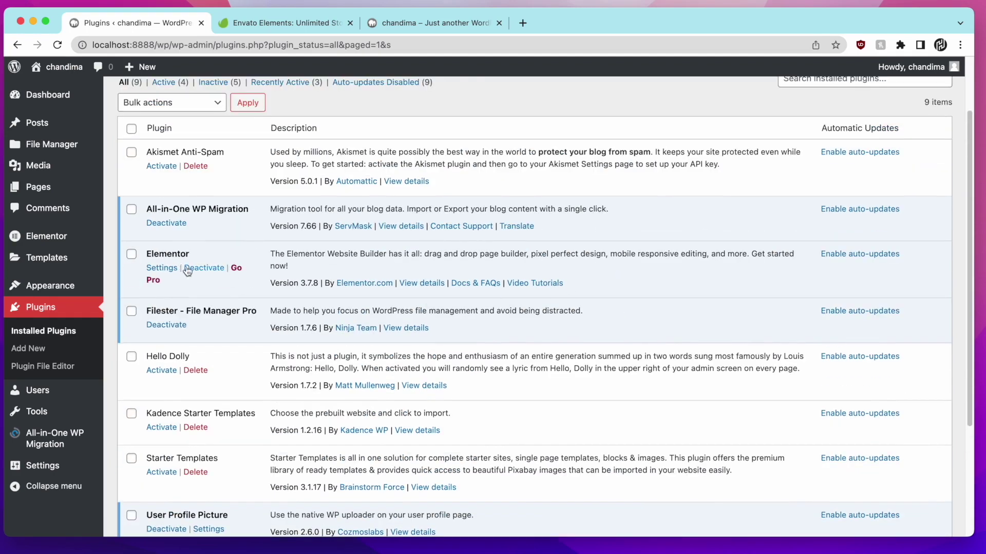
scroll(215, 277, up, 1)
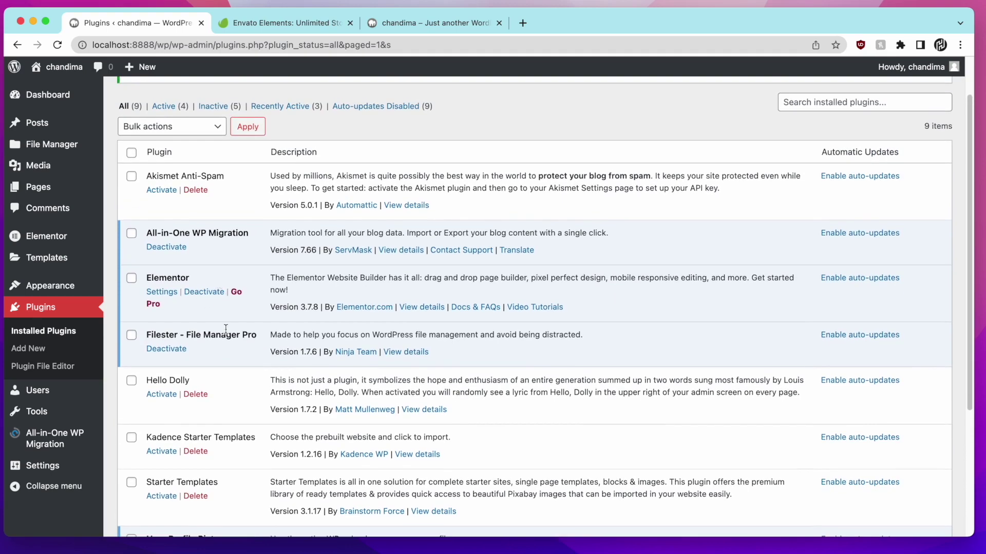
scroll(226, 329, up, 2)
Step: Create a new page from the pages list and go through the block editor's welcome guide to its end
mouse_move(88, 190)
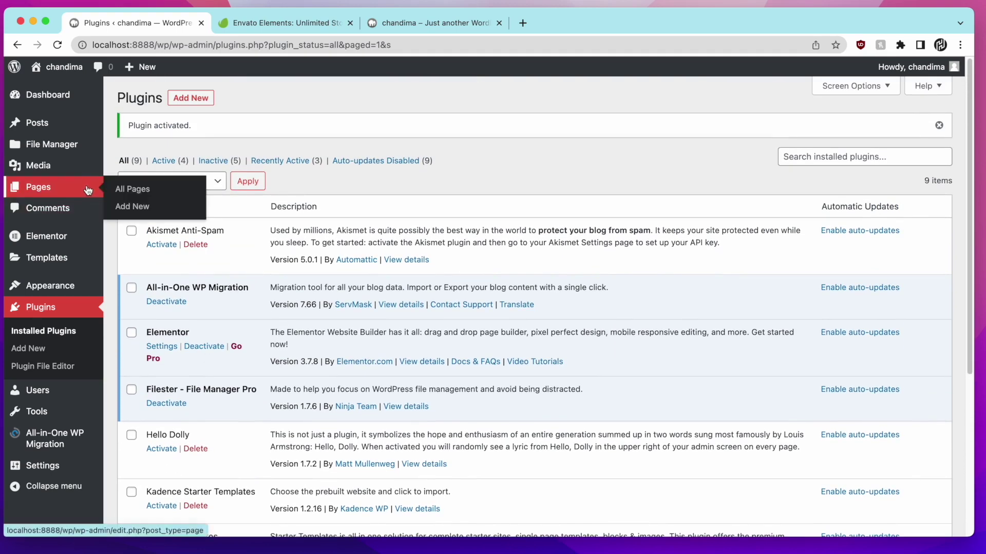
click(123, 191)
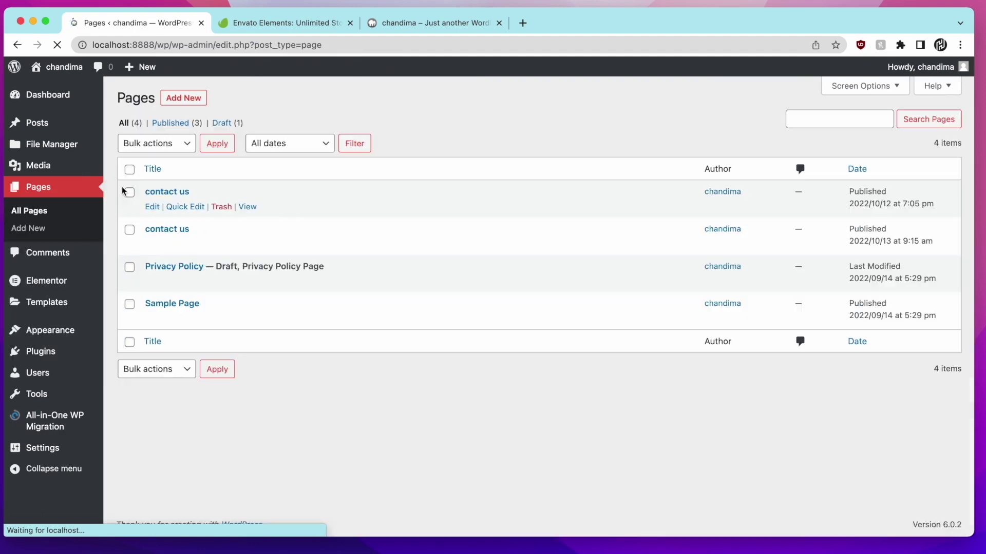
click(174, 97)
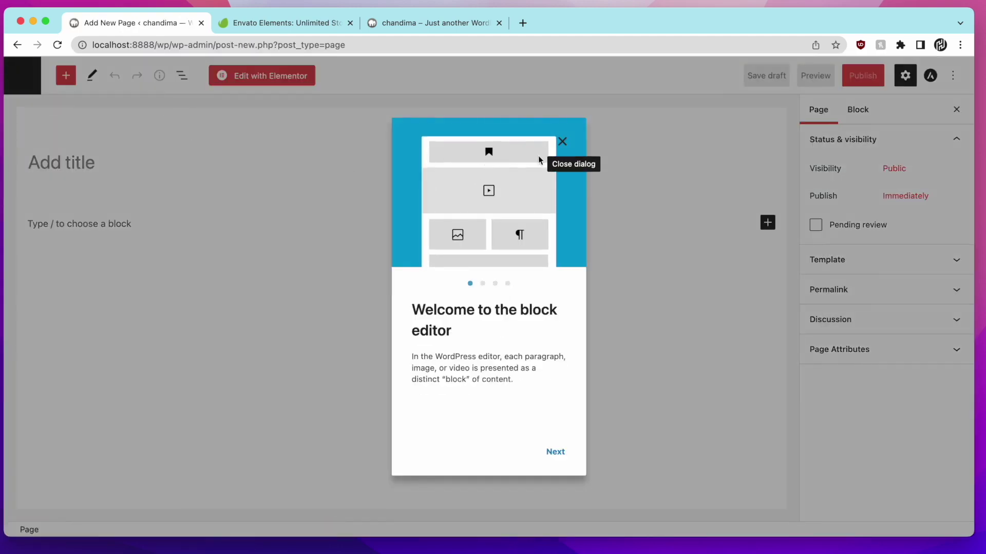
click(553, 450)
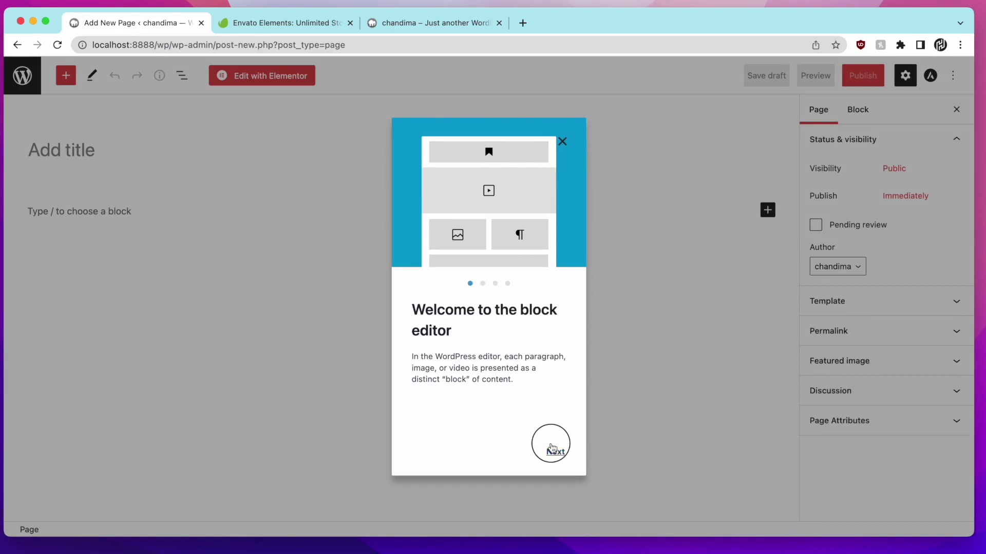
click(552, 450)
click(552, 450)
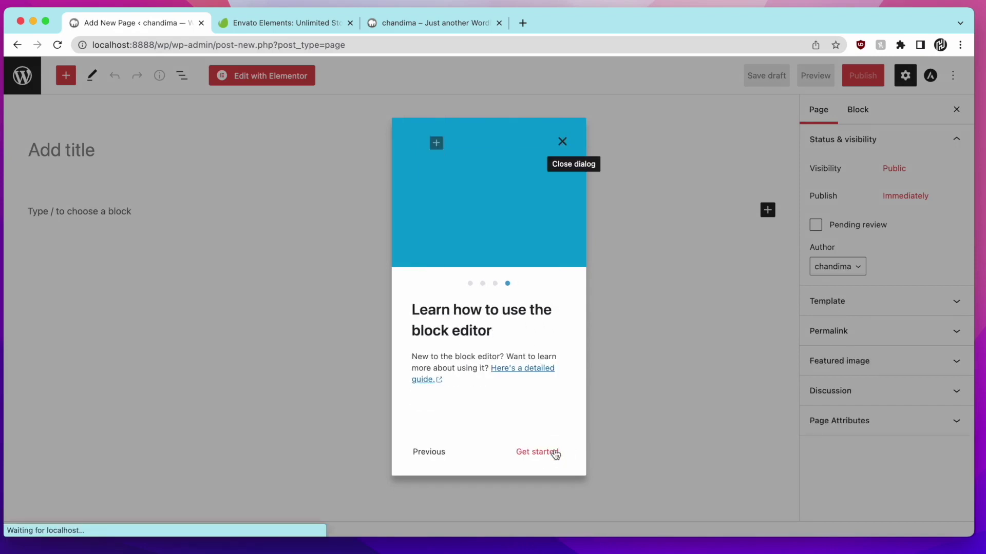
click(528, 453)
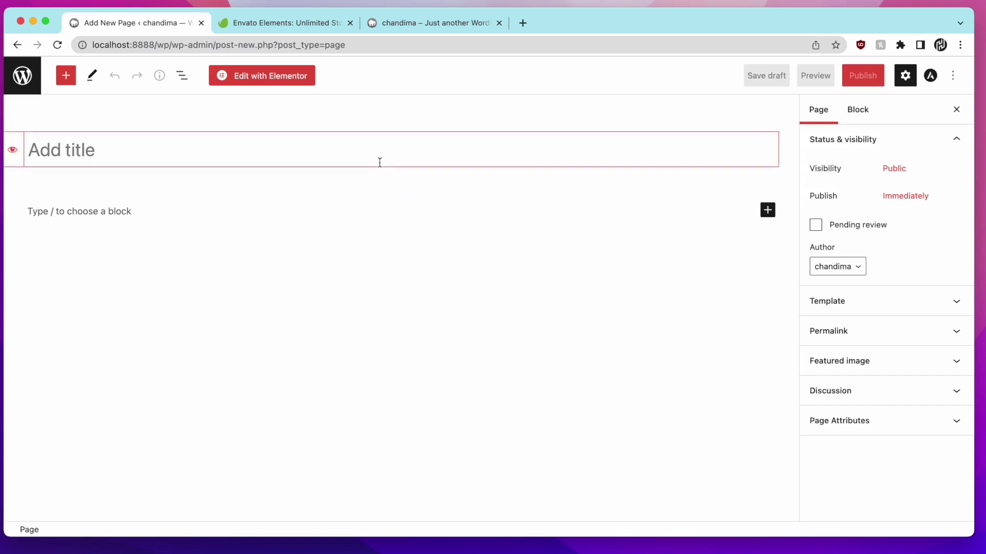
Step: Title the new page "Home" and open it for editing with Elementor
text(Home)
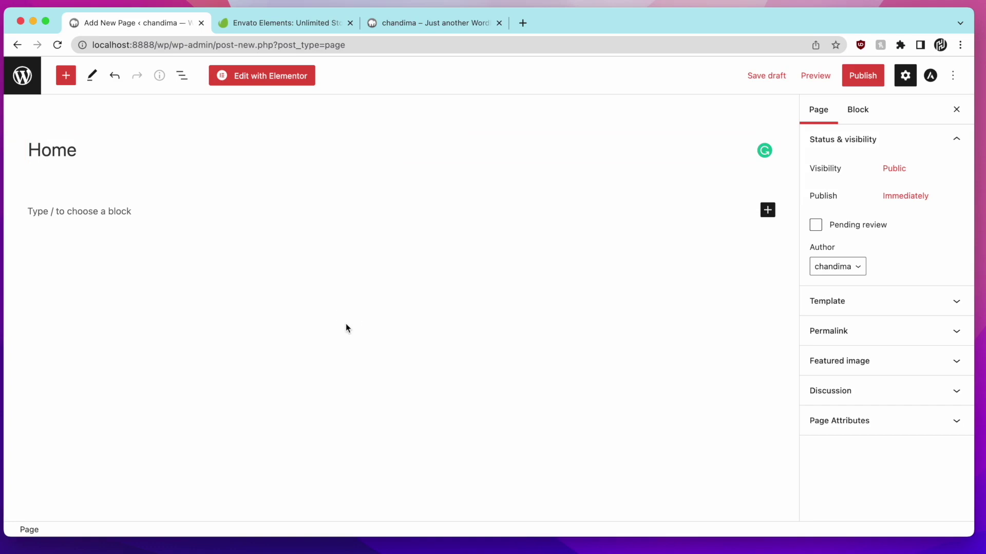
click(272, 84)
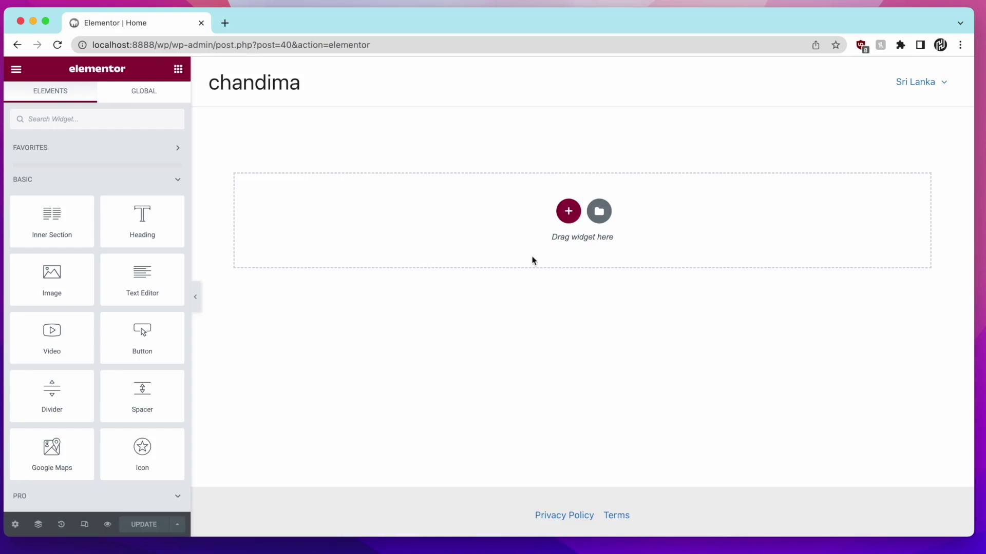
Step: Add a section with two equal columns and place a Heading widget with a Text Editor widget below it in the right column
click(568, 214)
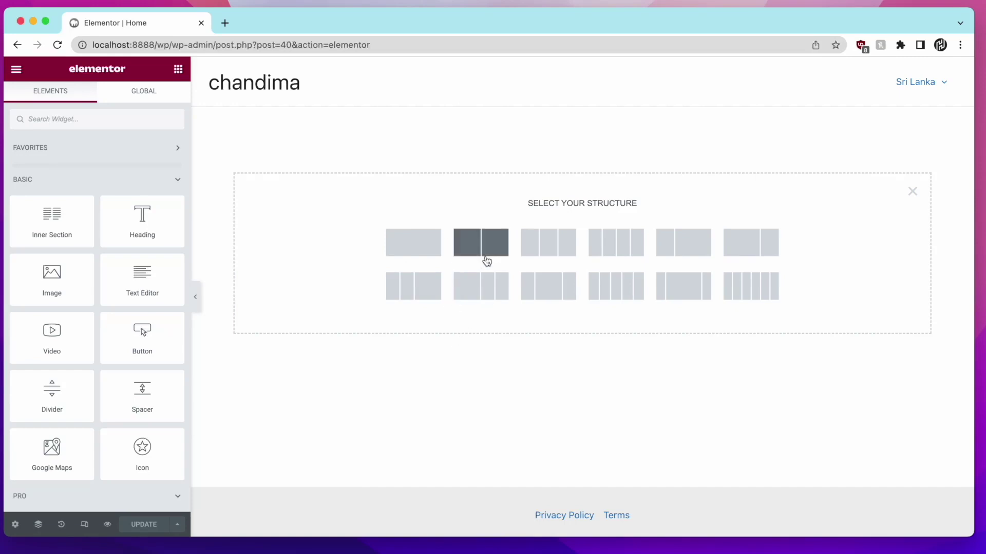
click(486, 262)
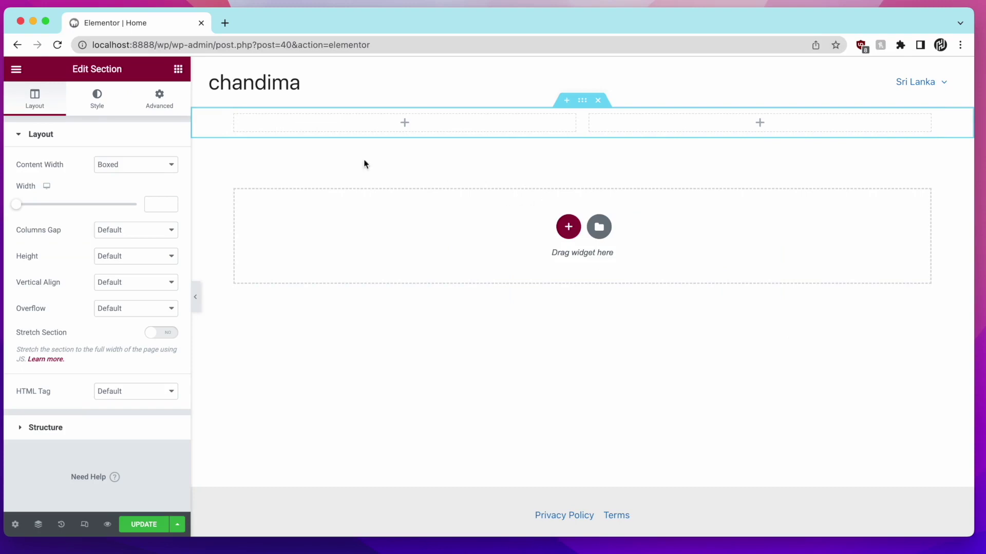
click(178, 69)
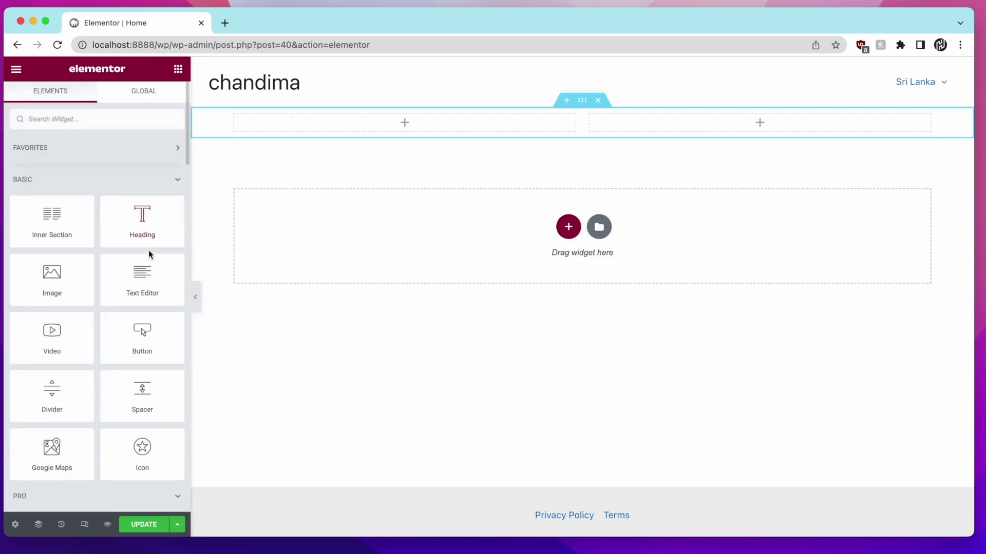
drag(132, 226, 745, 134)
click(178, 69)
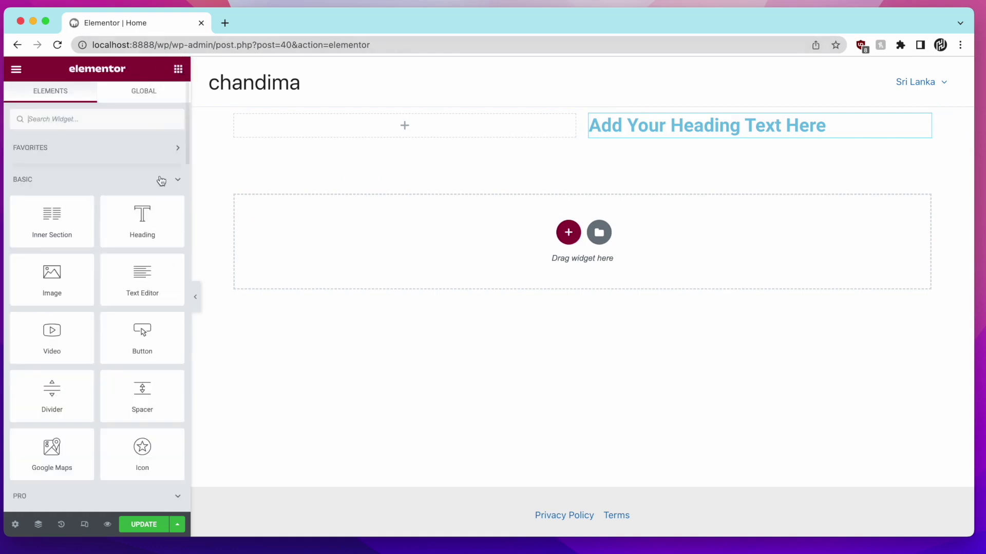
drag(154, 288, 750, 135)
Step: Place an Image widget in the section's left column and insert the black-and-white street photo from the media library
click(178, 69)
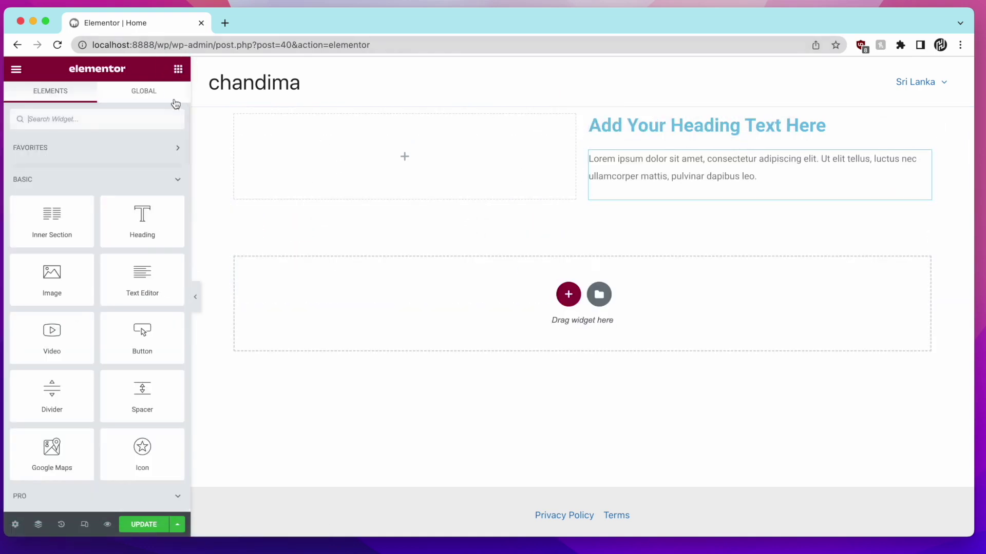
drag(61, 292, 319, 170)
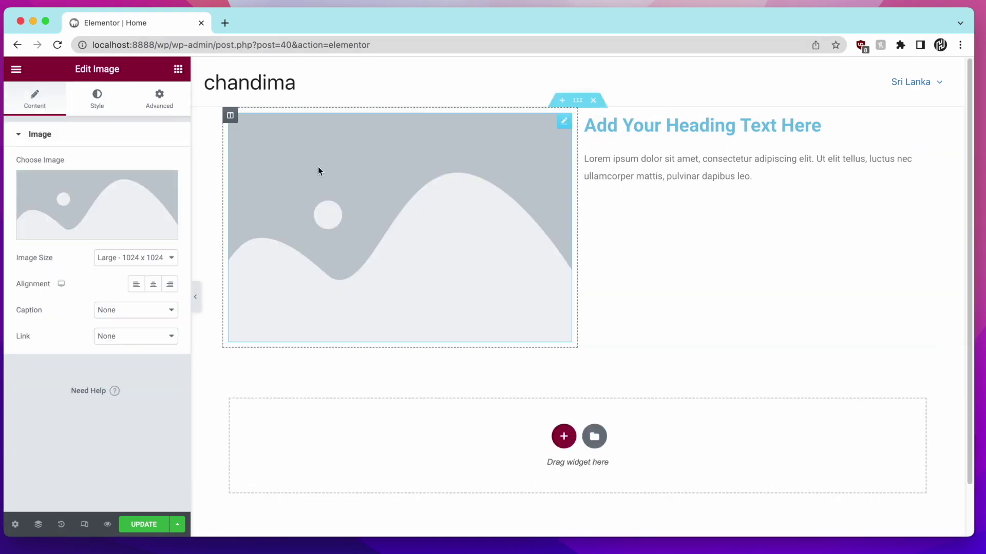
click(131, 216)
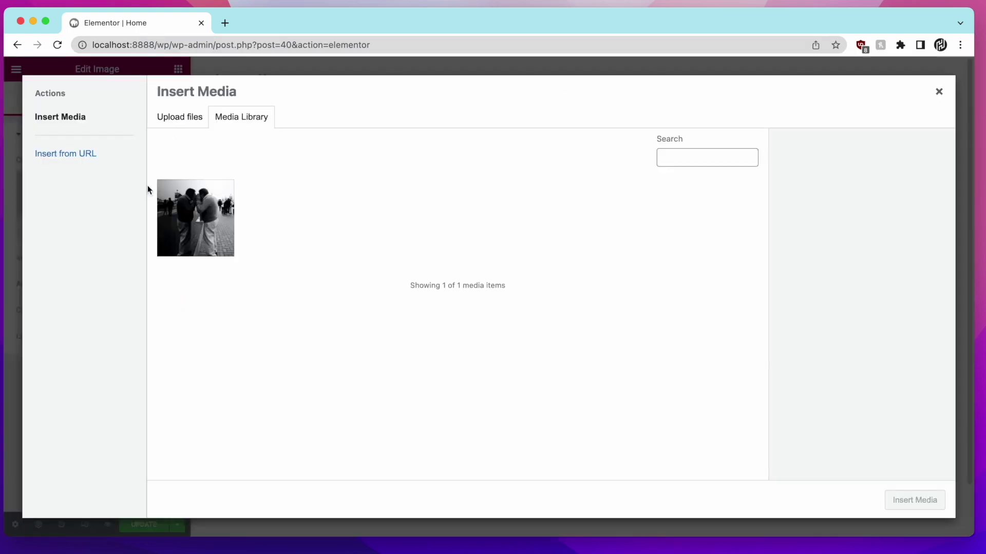
click(199, 205)
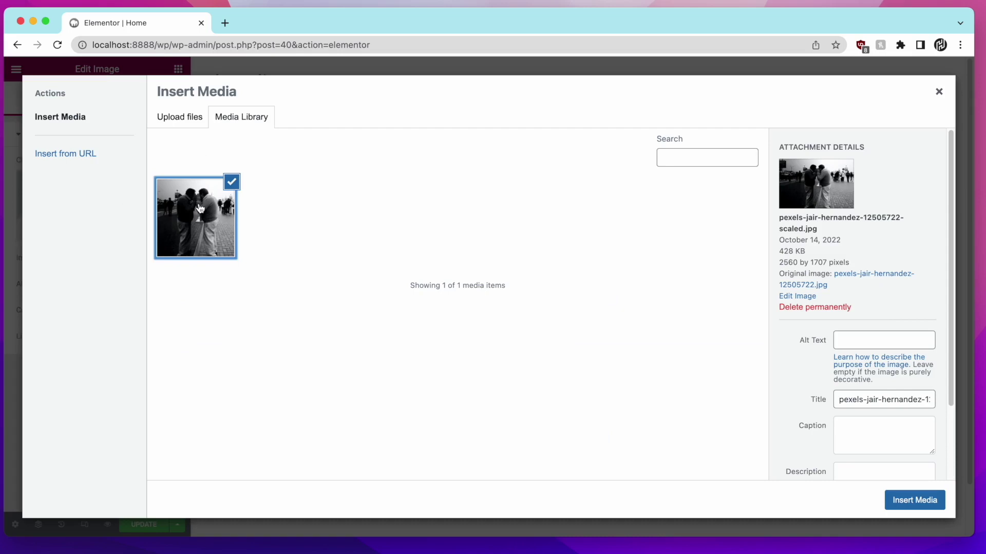
click(929, 499)
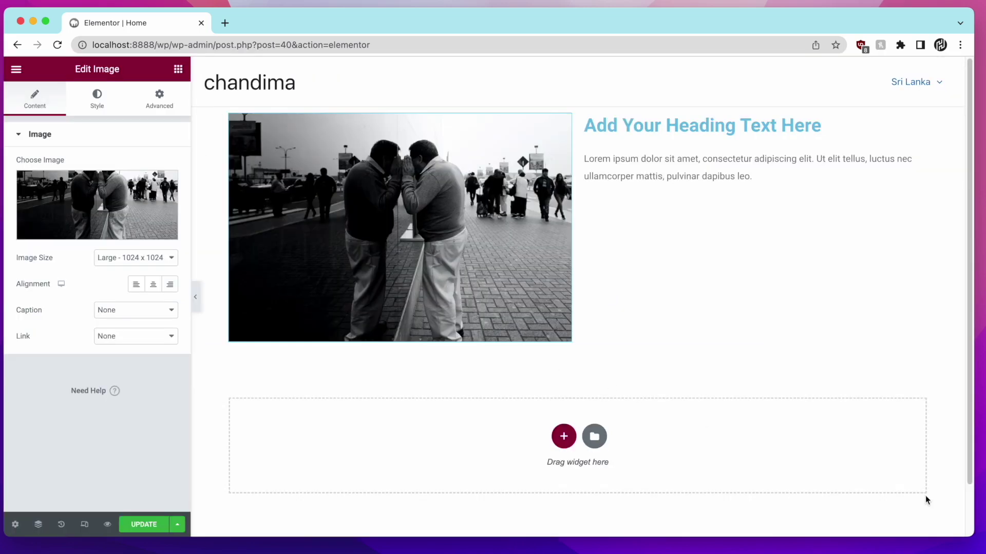
Step: Examine the settings of the heading, text and image widgets, including the image's style options
click(673, 125)
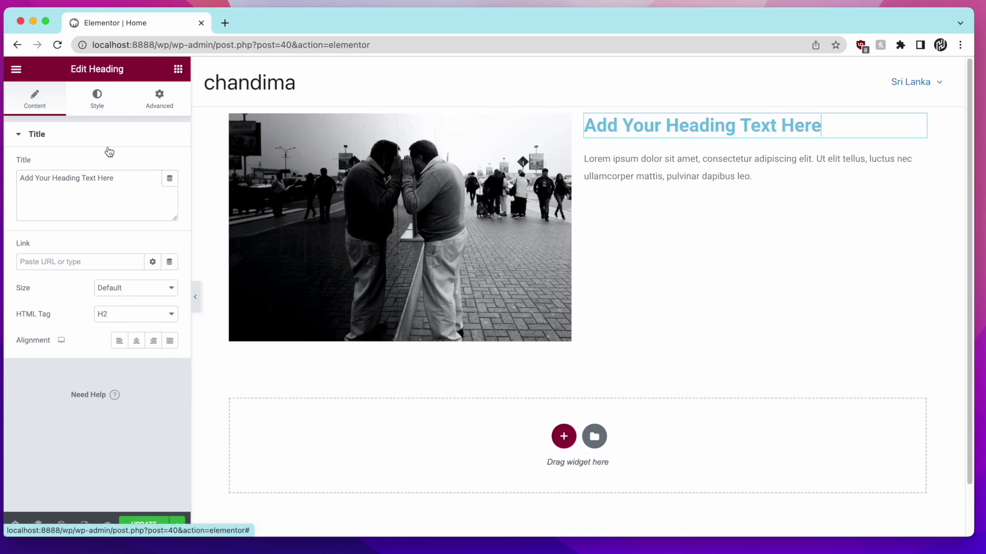
click(702, 172)
click(482, 221)
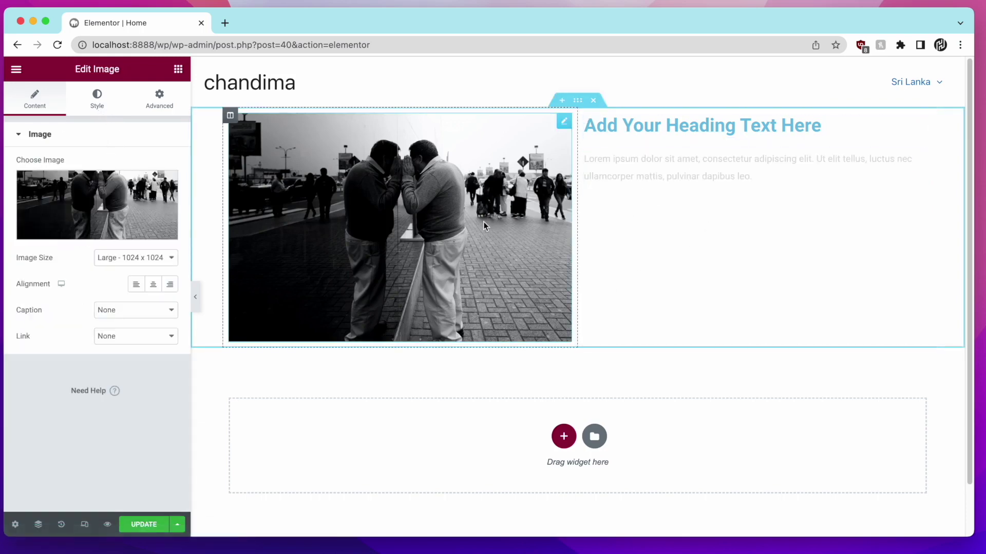
click(97, 96)
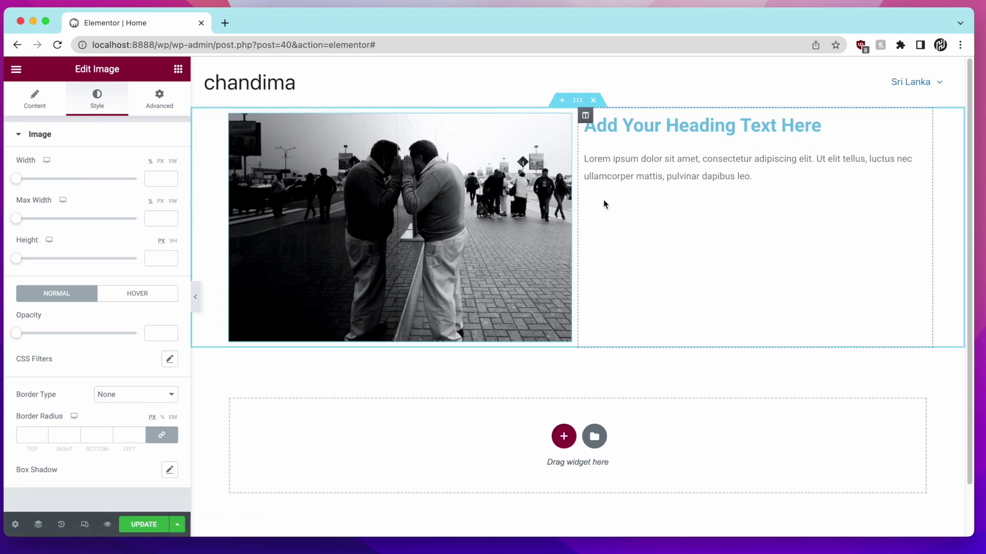
Step: Set the heading's text color to black, #000000
click(664, 129)
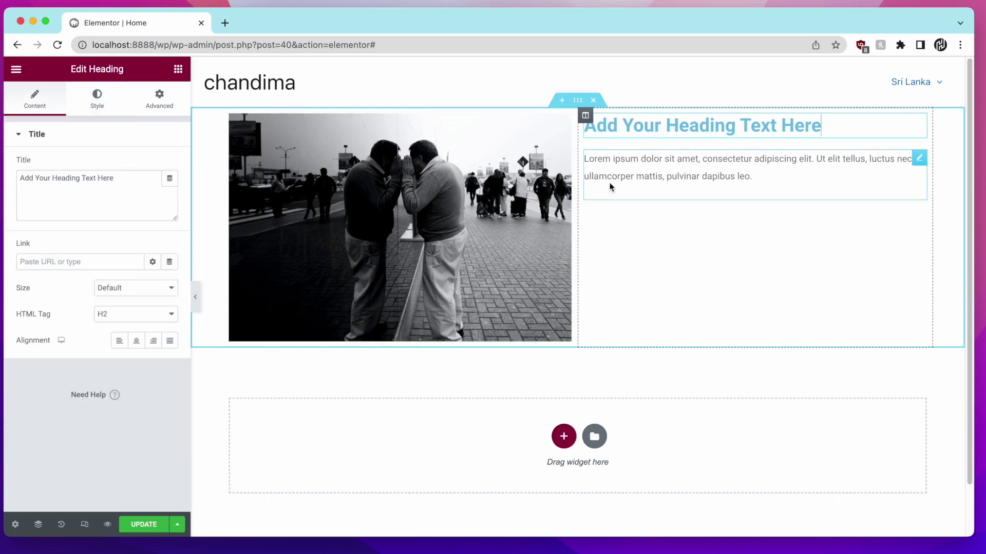
click(91, 108)
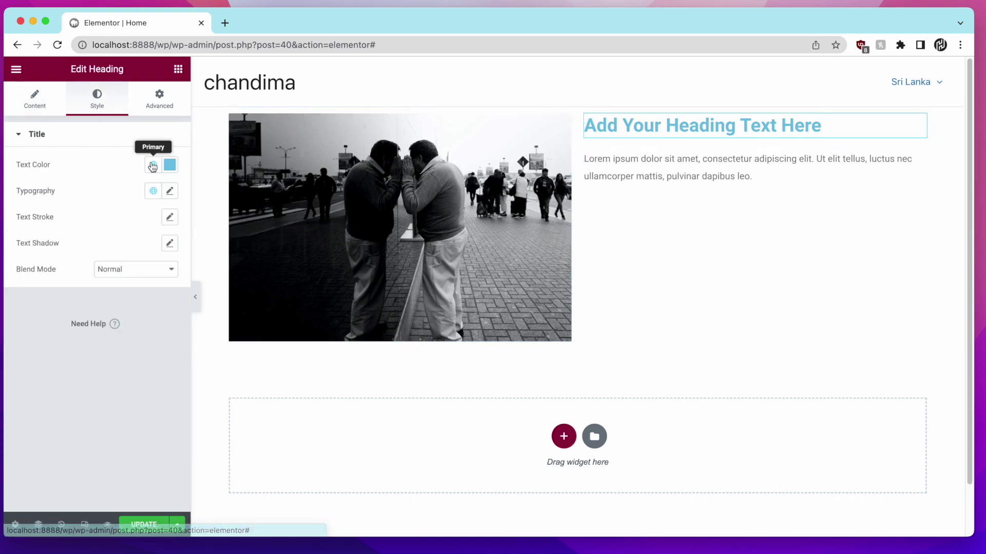
click(169, 164)
drag(97, 221, 23, 345)
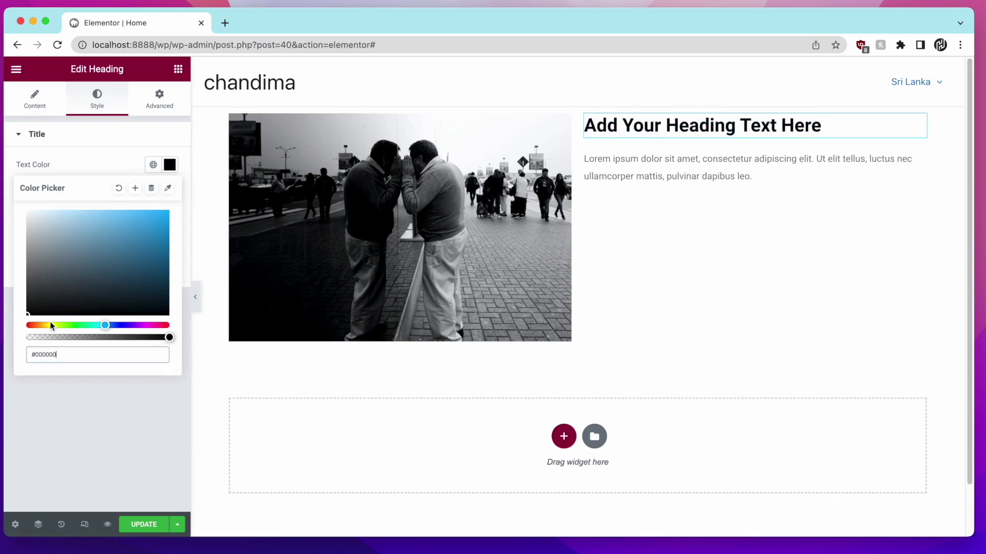
Step: Replace the heading's title text with "Hello World!"
triple_click(638, 126)
click(36, 100)
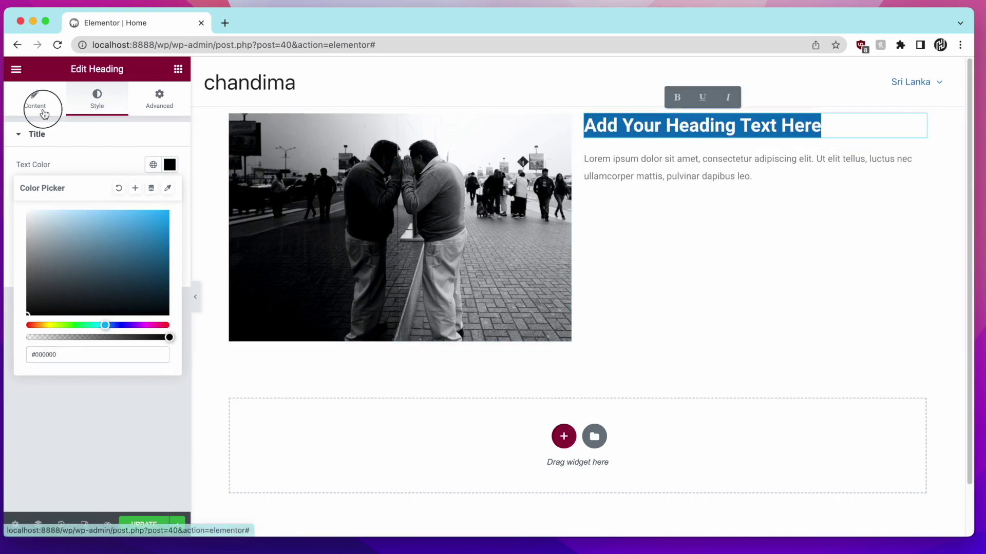
triple_click(83, 189)
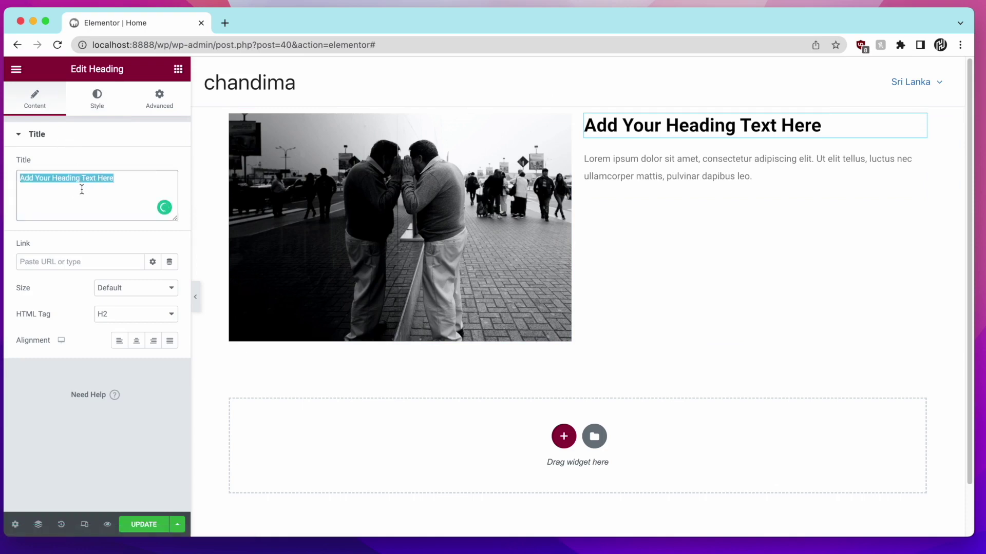
text(Hello WOrld)
key(BackSpace)
key(BackSpace)
key(BackSpace)
key(BackSpace)
text(o)
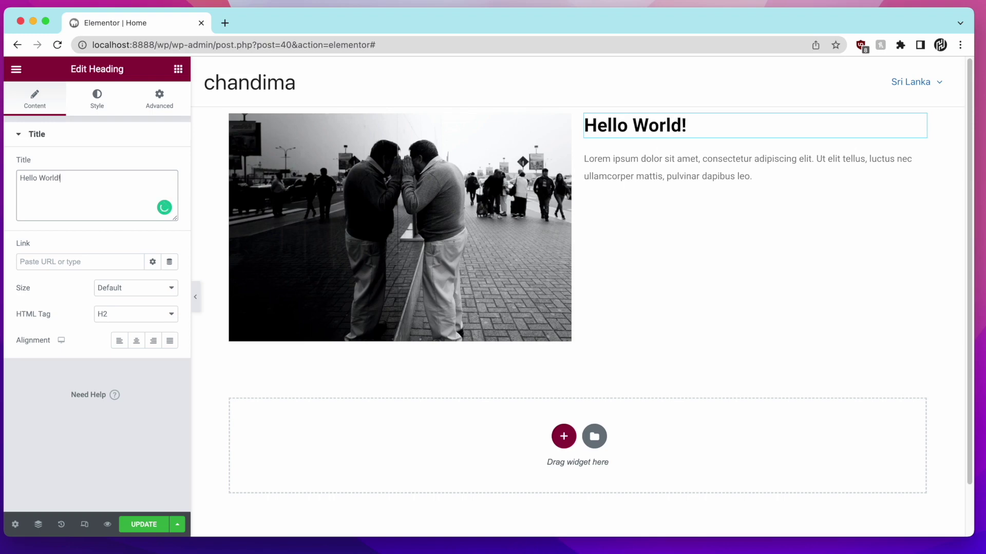
text(rld!)
Step: Copy the Lorem ipsum paragraph in the text widget and paste it as a second paragraph below the first
click(676, 187)
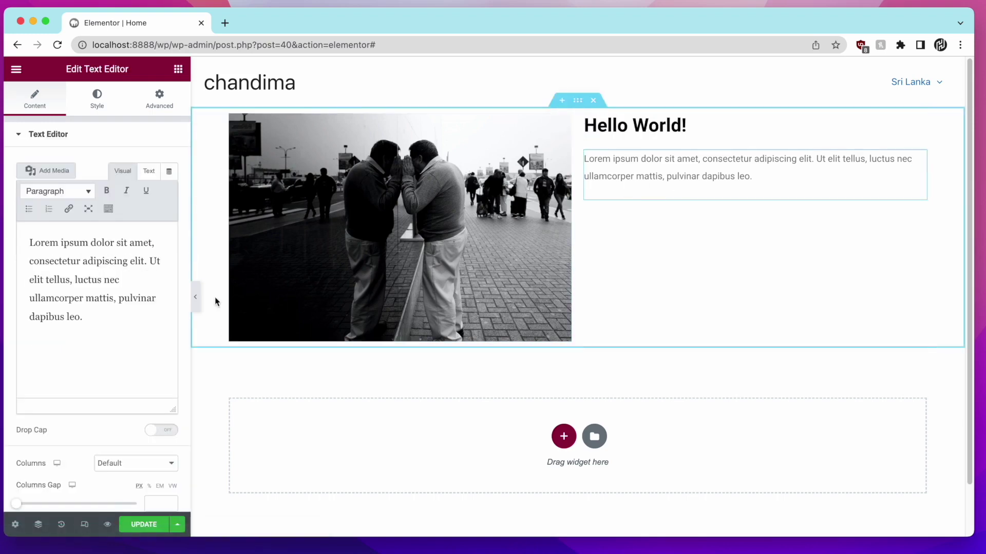
triple_click(143, 313)
key(ctrl+c)
click(139, 319)
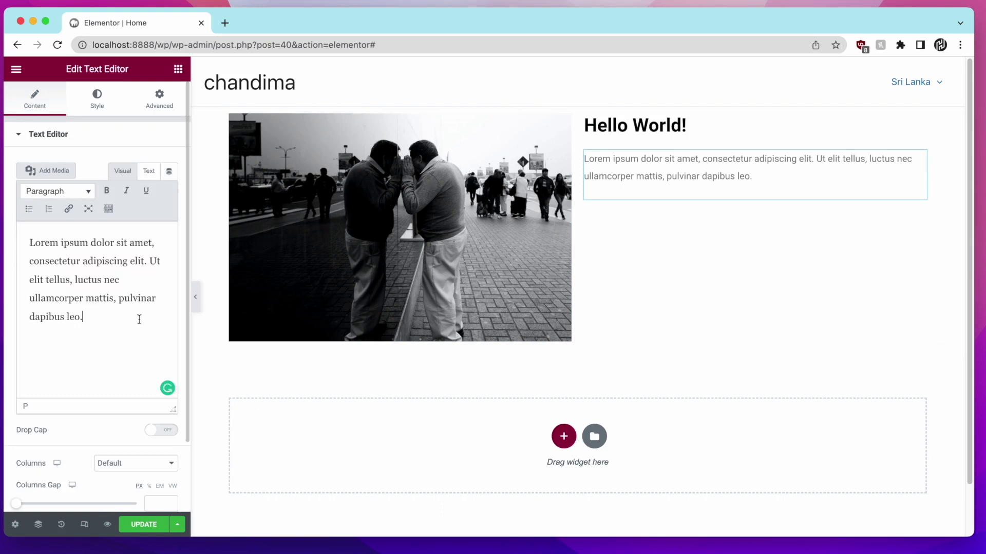
key(ctrl+v)
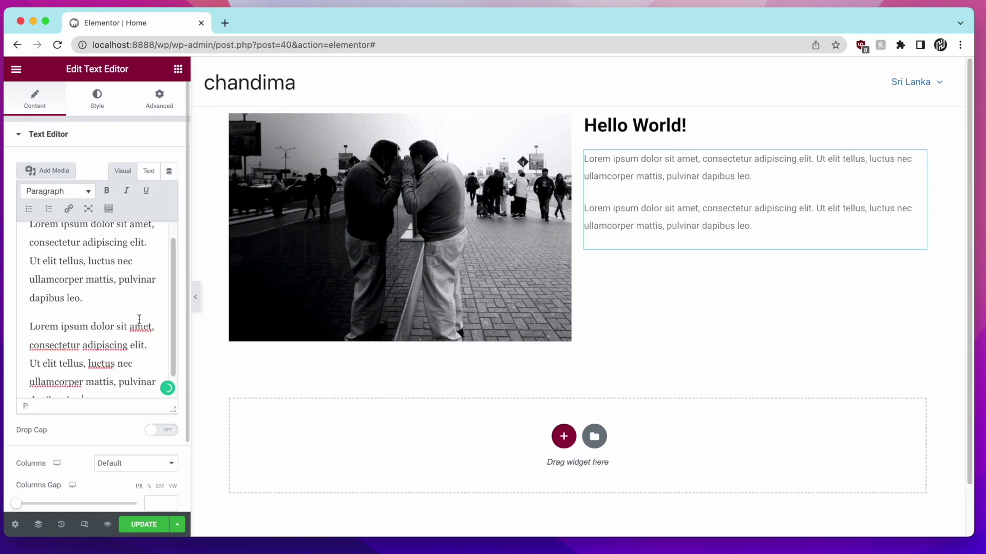
scroll(119, 344, down, 1)
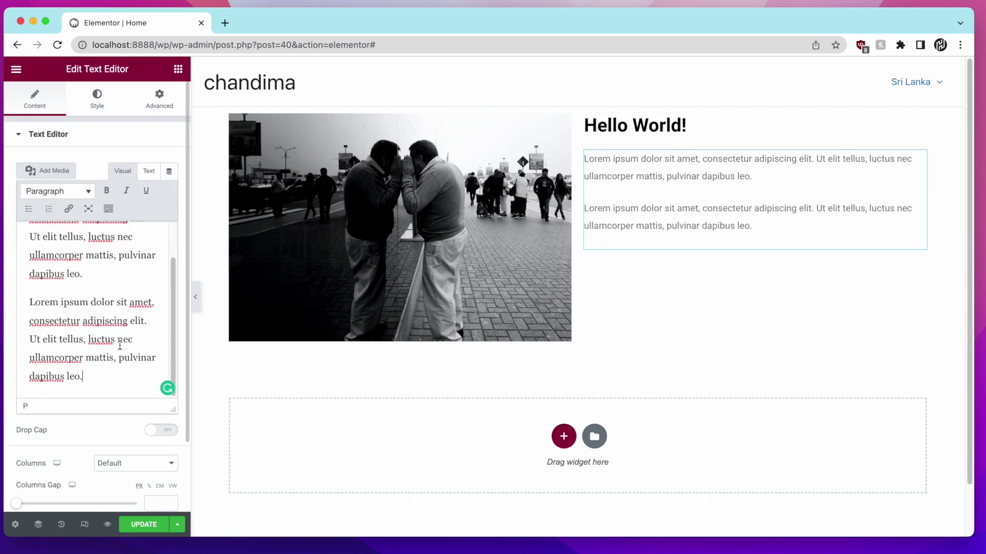
Step: Paste the Lorem ipsum paragraph once more as a third paragraph in the text widget
key(ctrl+v)
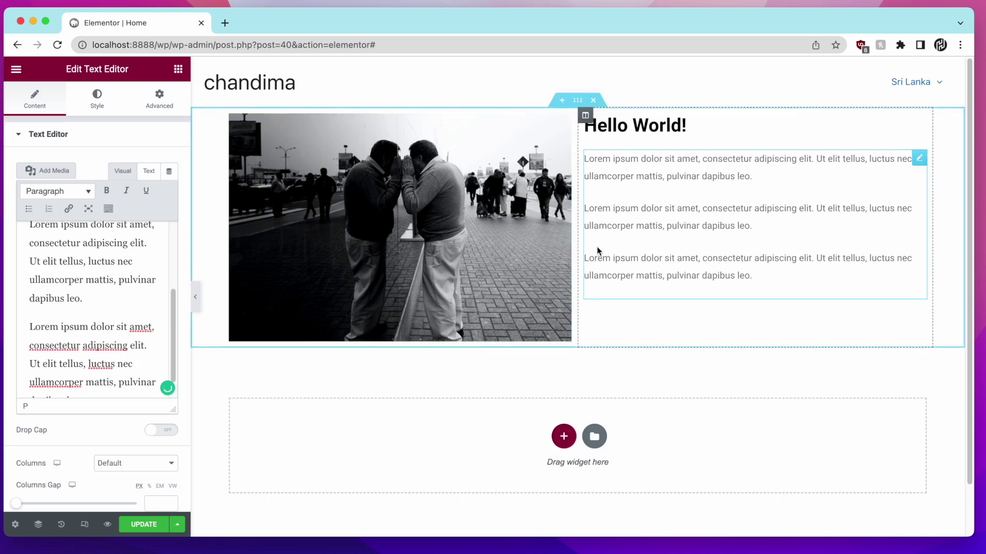
scroll(132, 270, up, 1)
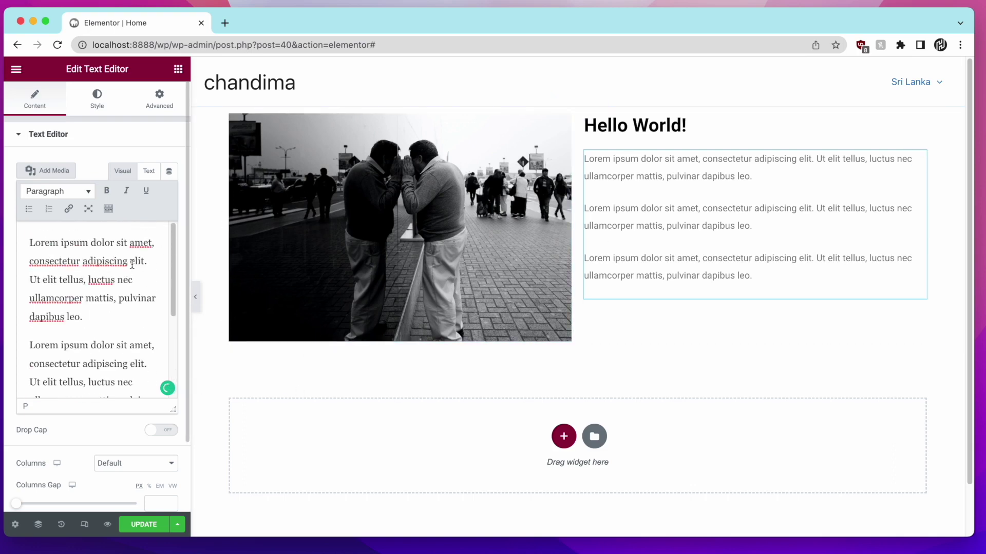
Step: Replace the text widget's HTML source with four pasted copies of the Lorem ipsum paragraph, putting a <br> tag before the last copy
click(144, 175)
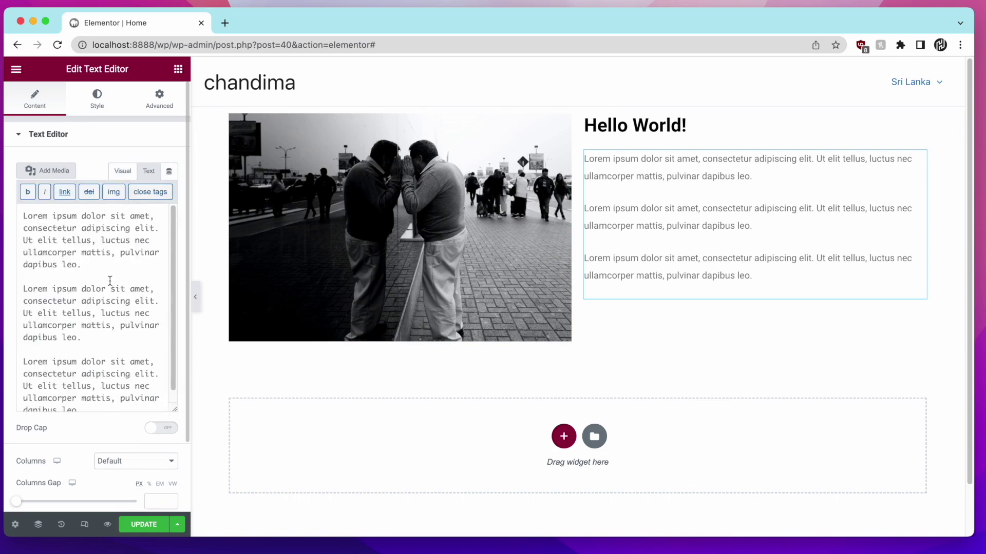
key(super+a)
key(super+v)
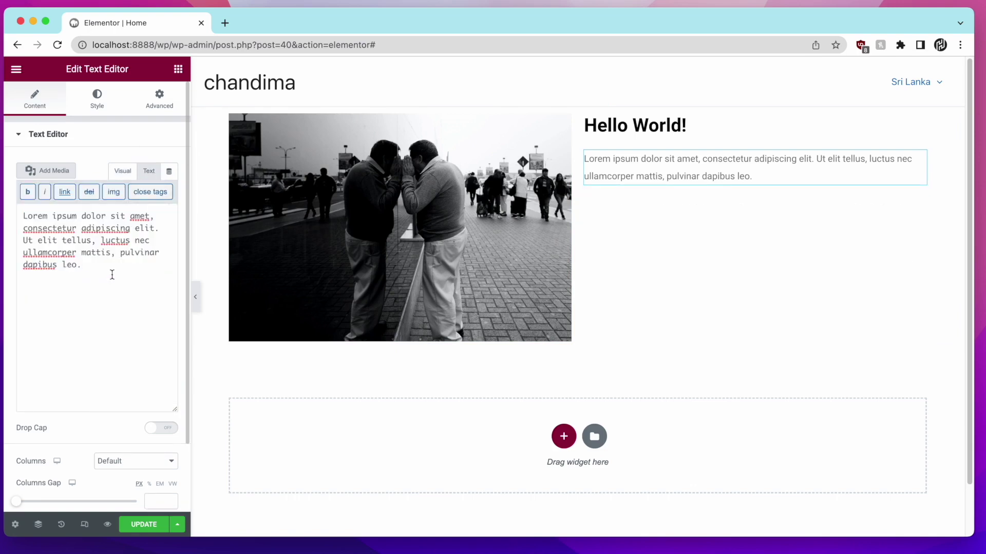
key(super+v)
key(super+v)
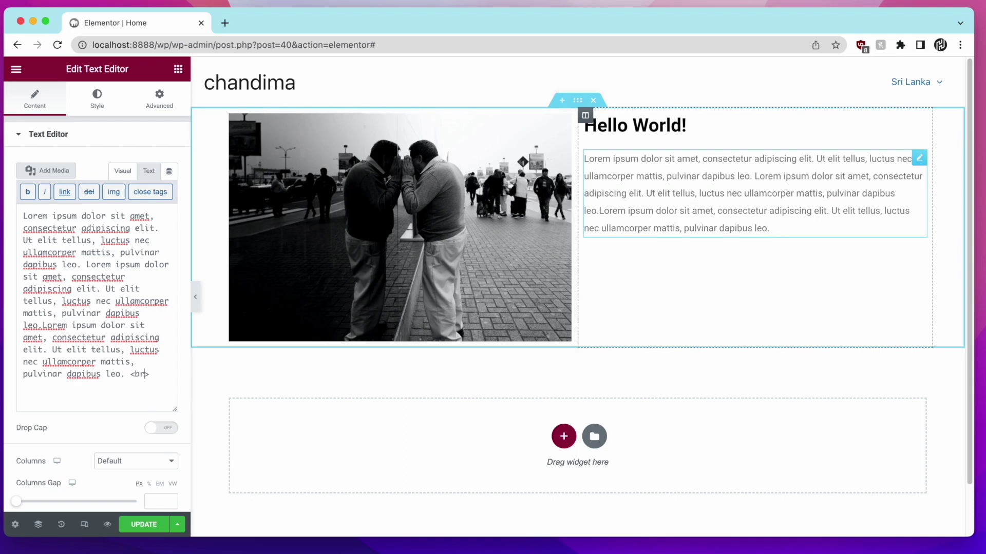
key(super+v)
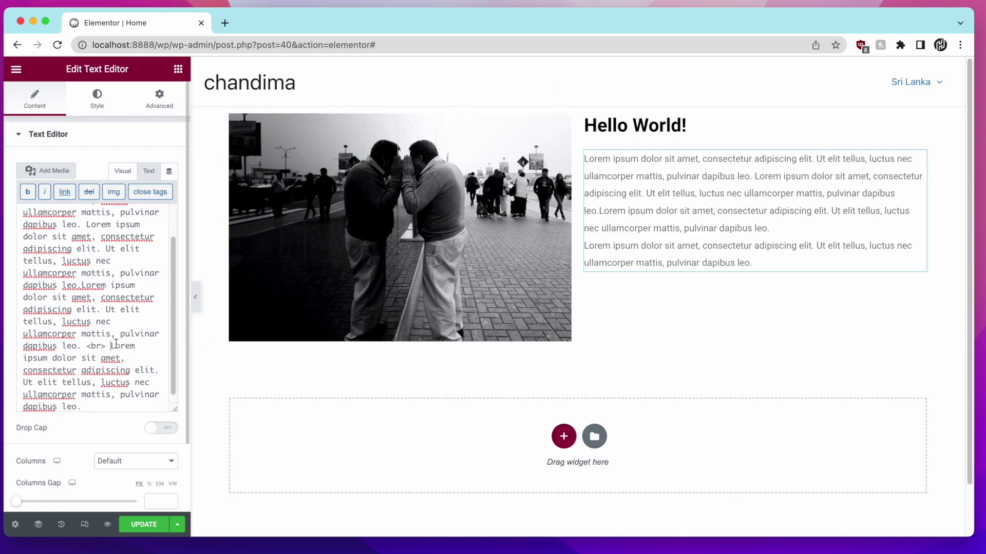
Step: Try a second <br> tag before the last Lorem ipsum copy, and delete the line-break markup between the copies again
text(<br> <br>)
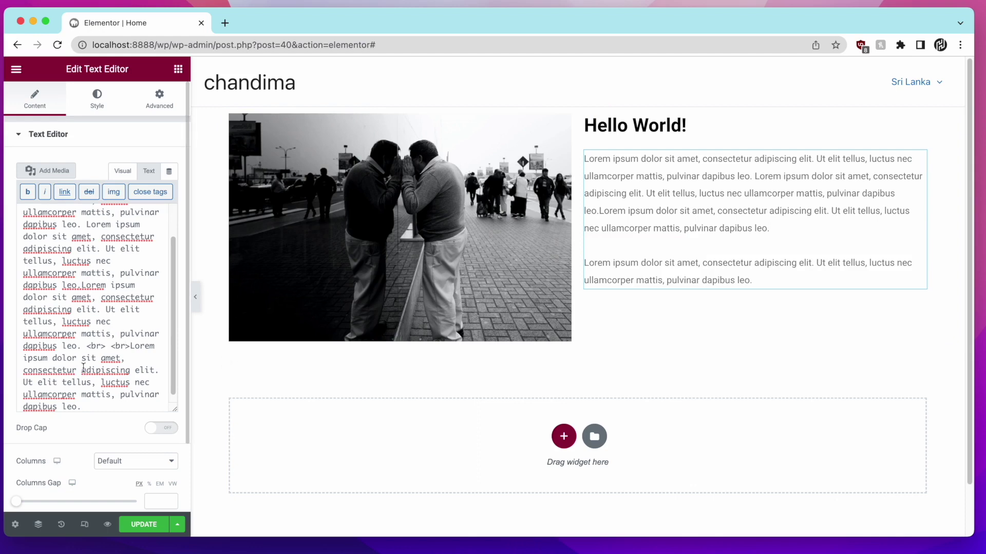
key(BackSpace)
key(BackSpace)
key(BackSpace)
key(BackSpace)
key(BackSpace)
key(BackSpace)
key(BackSpace)
key(BackSpace)
key(BackSpace)
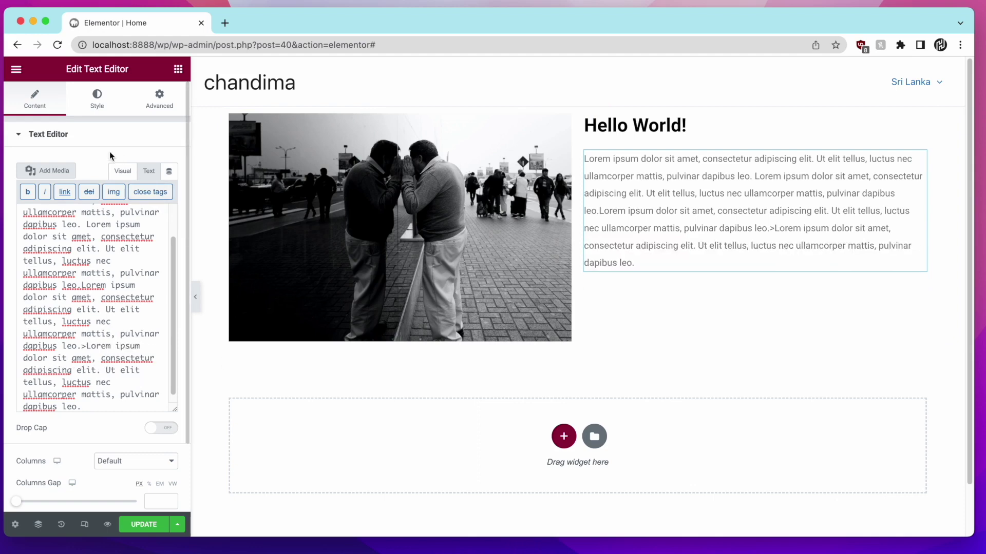
Step: Start a new paragraph before the second "Ut elit tellus" in the visual editor, and check the break in the HTML source
click(123, 175)
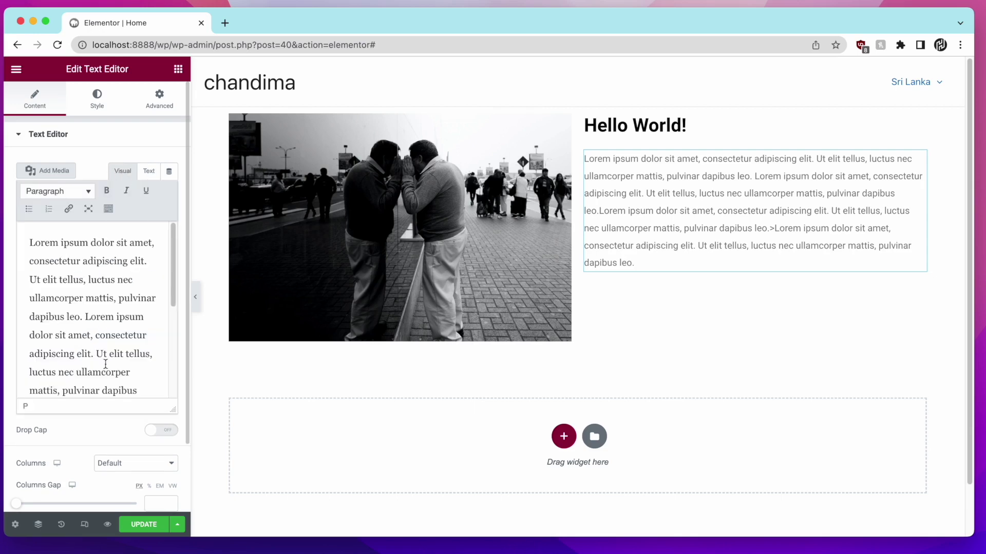
scroll(108, 360, down, 1)
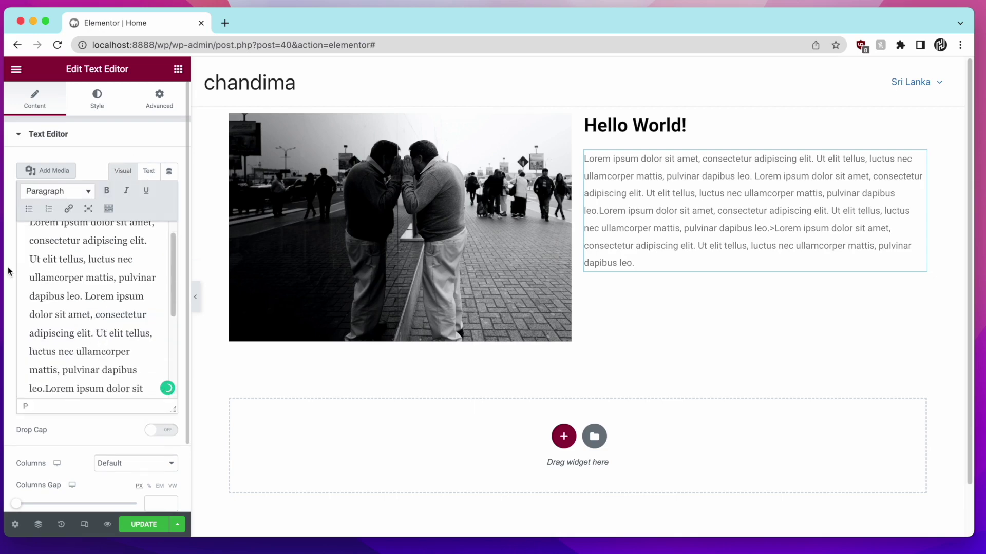
key(Return)
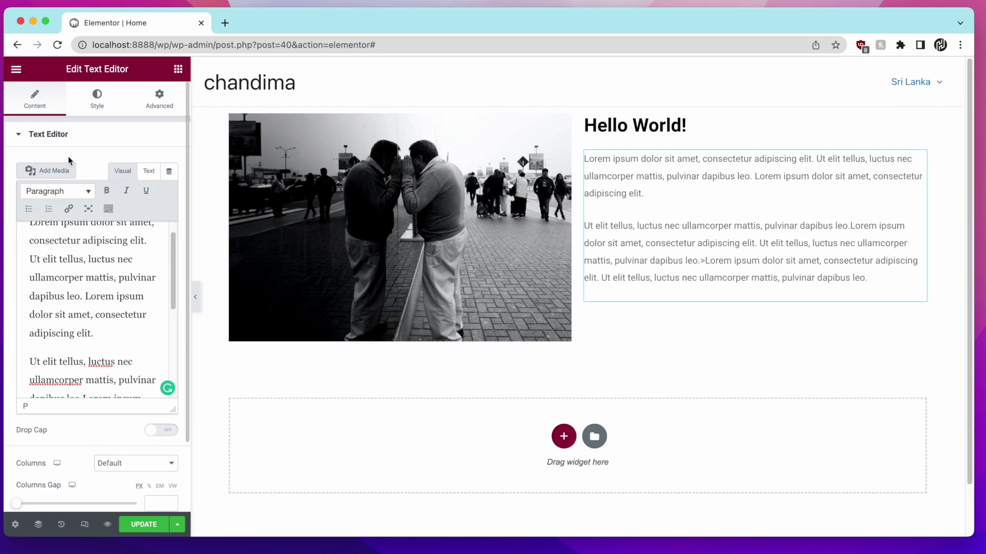
click(147, 171)
scroll(128, 260, up, 2)
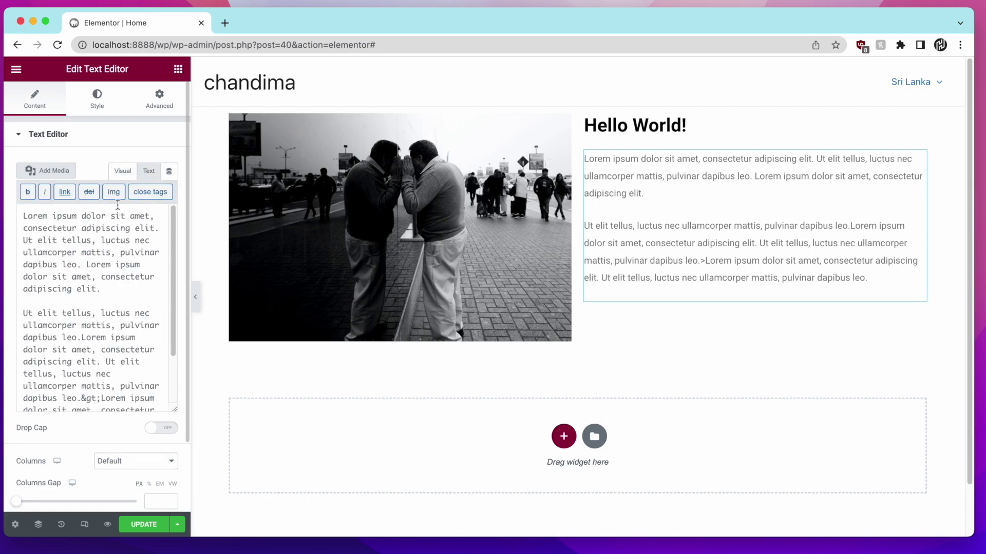
click(123, 172)
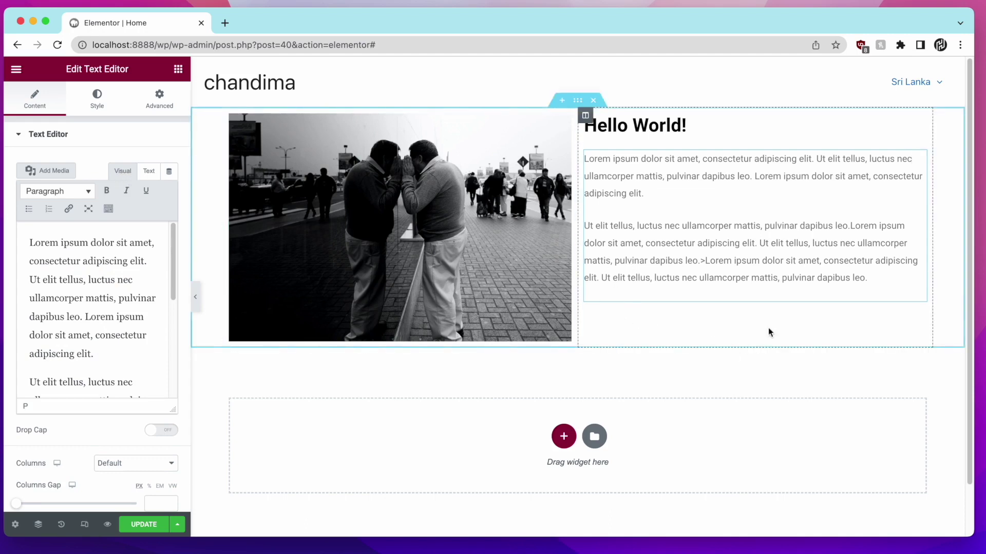
Step: Add a Button widget below the text in the second column and set its text to "Contact us"
click(178, 68)
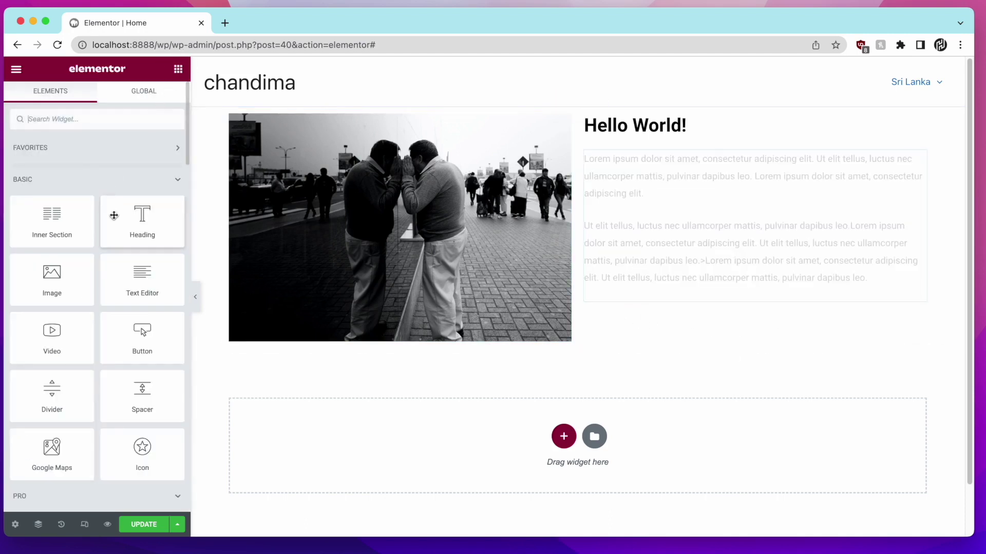
drag(119, 330, 639, 277)
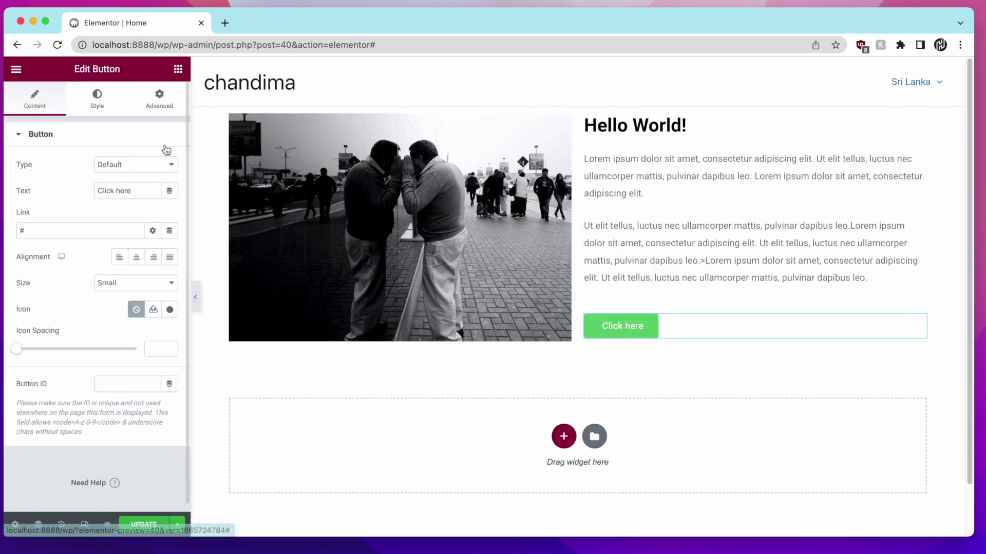
triple_click(106, 191)
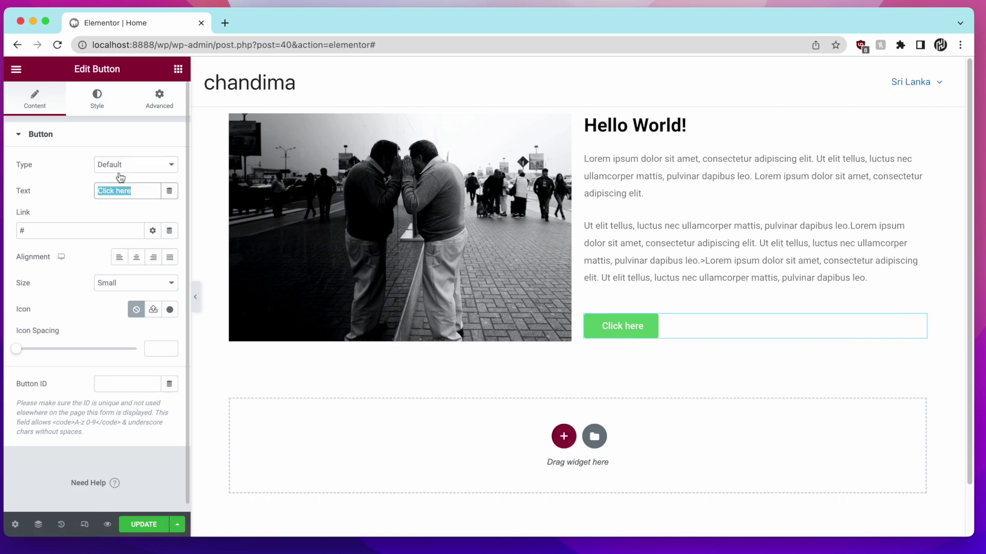
text(Contact us)
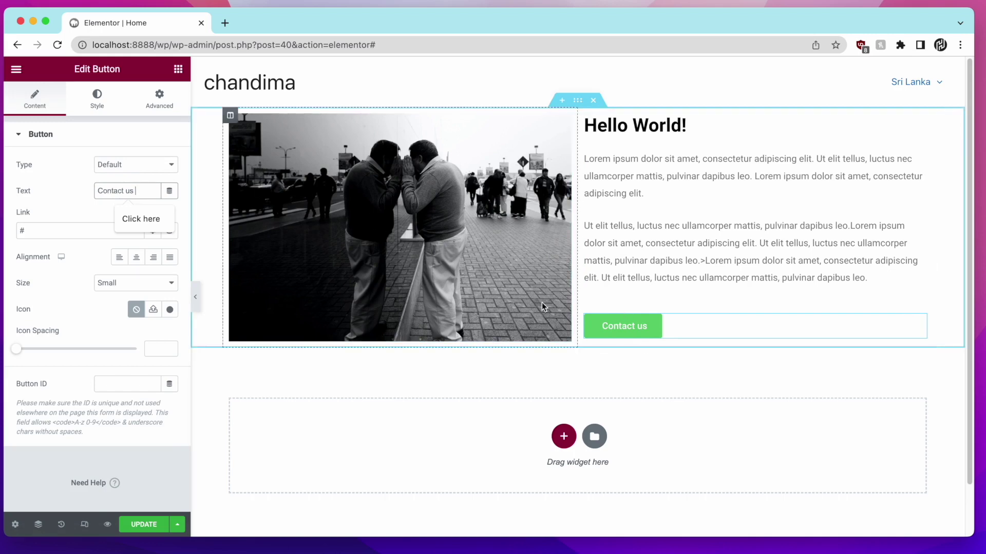
click(128, 149)
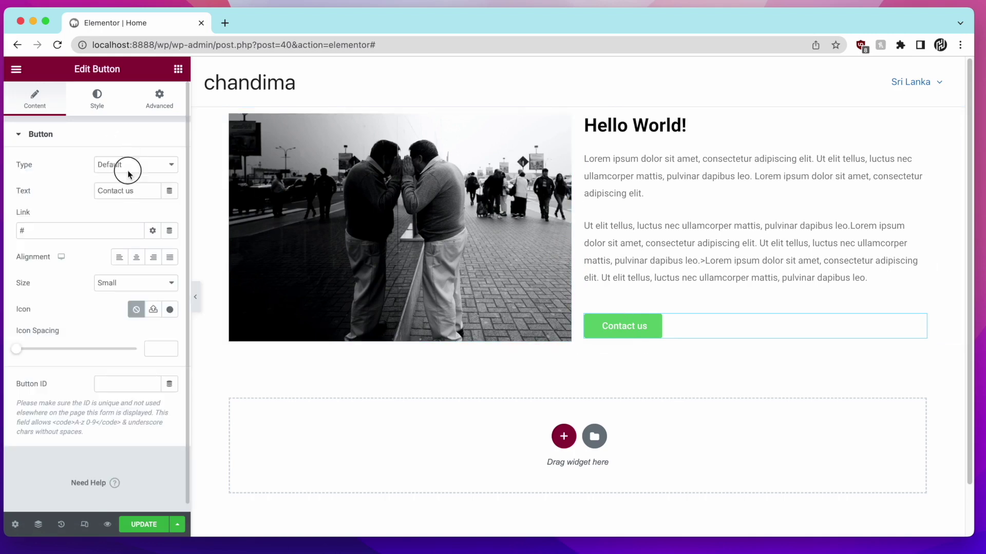
Step: Try the Info type on the Contact us button, and set its type to Success
click(129, 165)
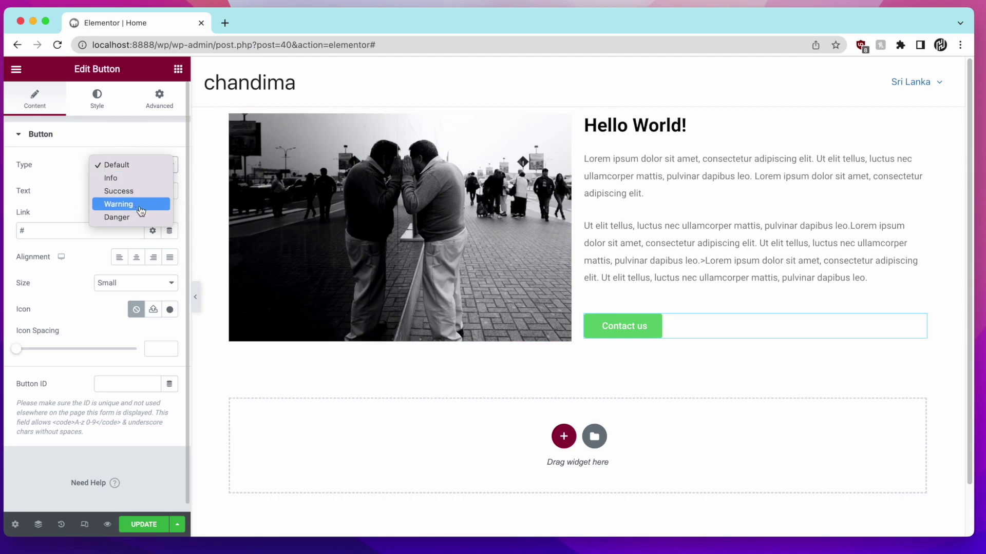
click(141, 178)
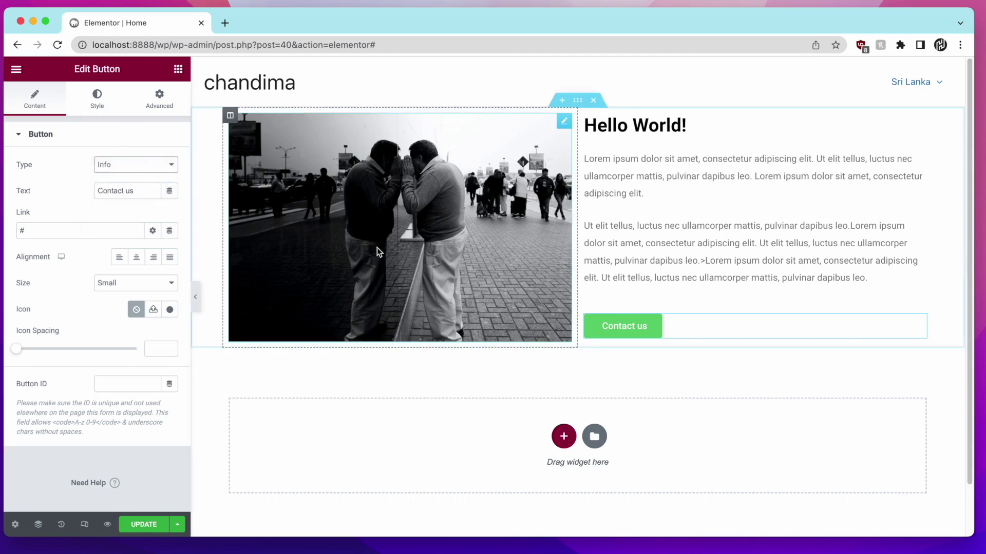
click(146, 165)
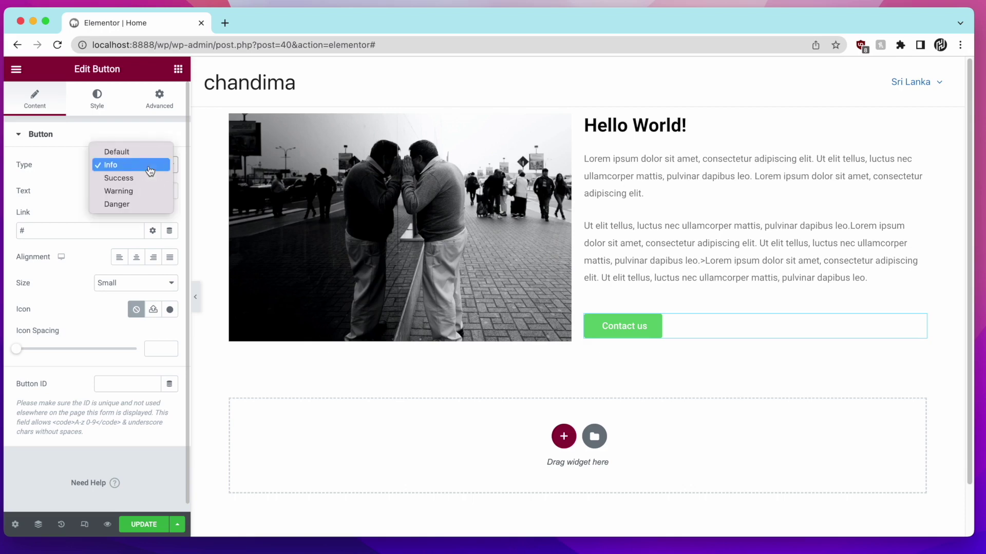
click(146, 175)
click(147, 166)
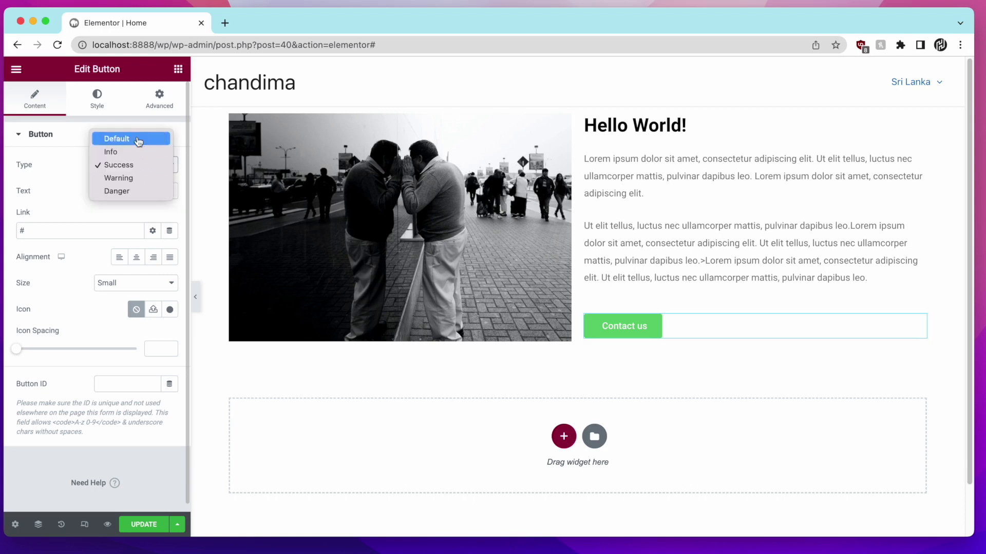
click(107, 106)
Step: Set the Contact us button's normal background color to black, #000000
click(98, 103)
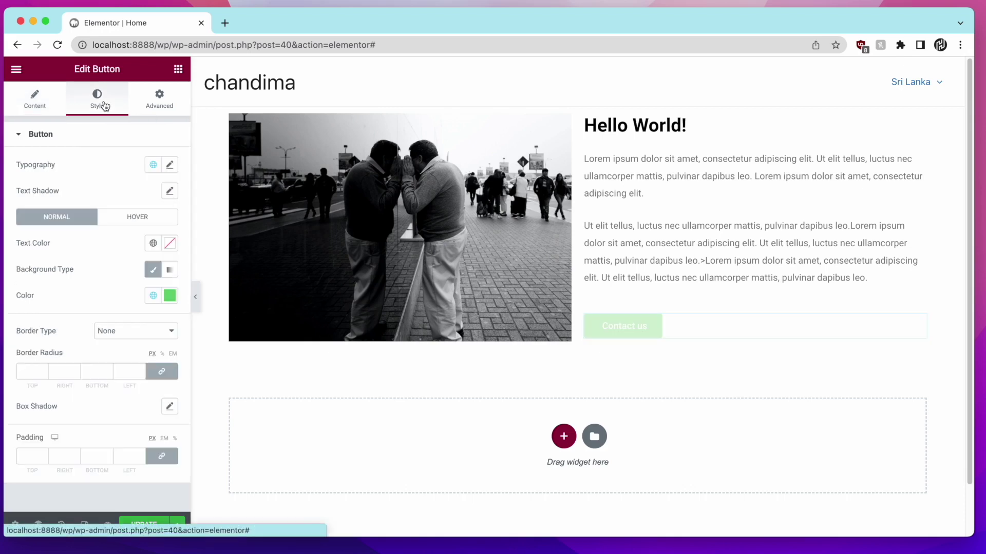
click(165, 297)
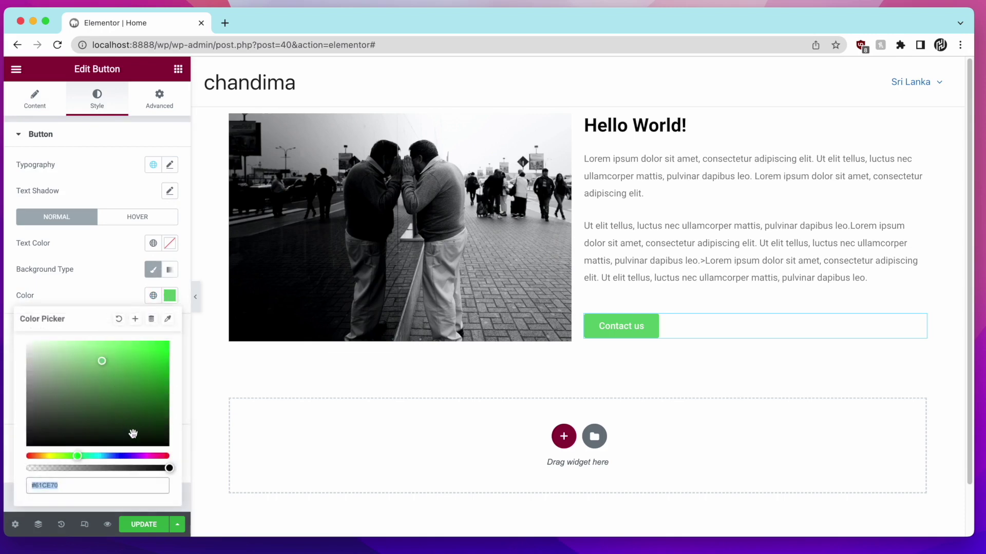
drag(132, 434, 10, 442)
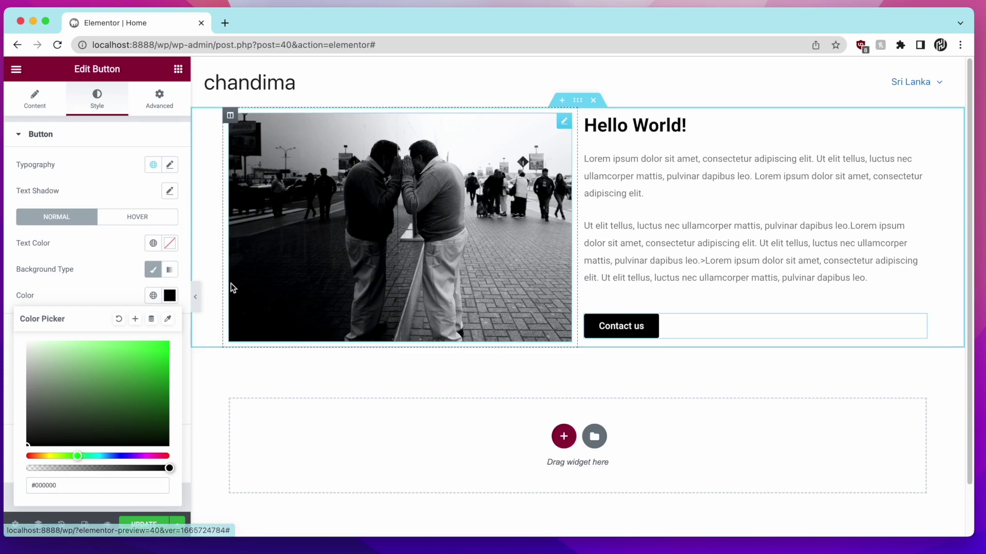
click(126, 250)
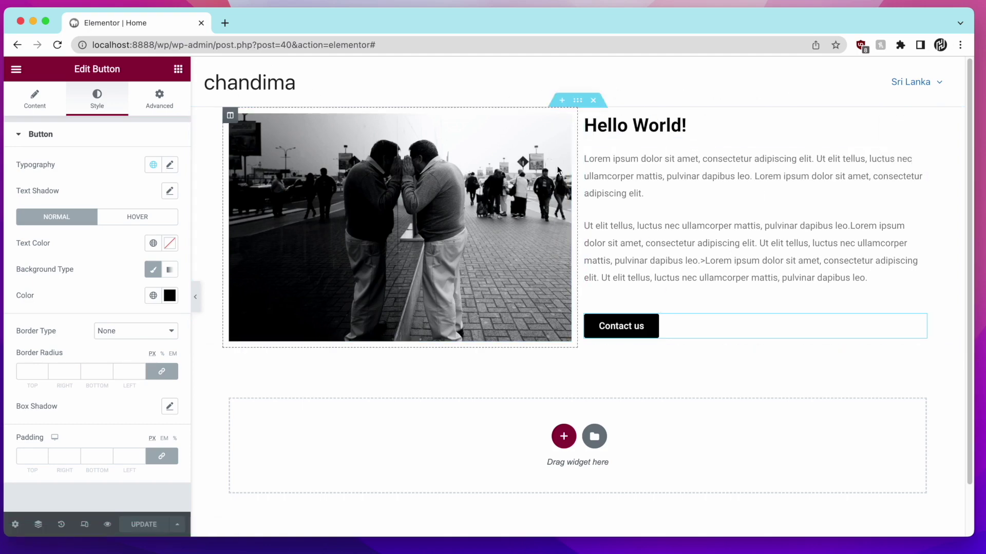
Step: Add a one-column section above the existing section and place a two-column Inner Section widget inside it
click(177, 73)
drag(142, 371, 175, 362)
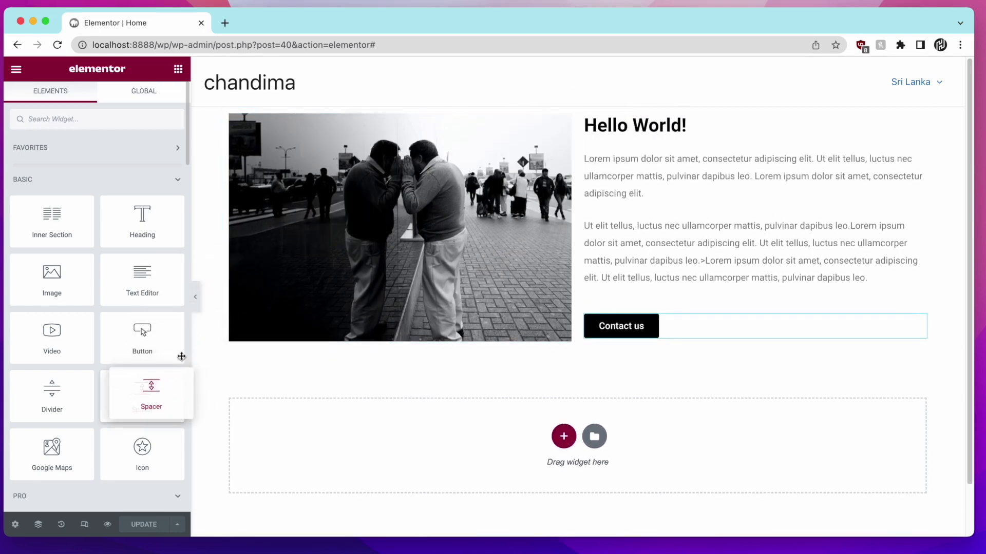
click(561, 100)
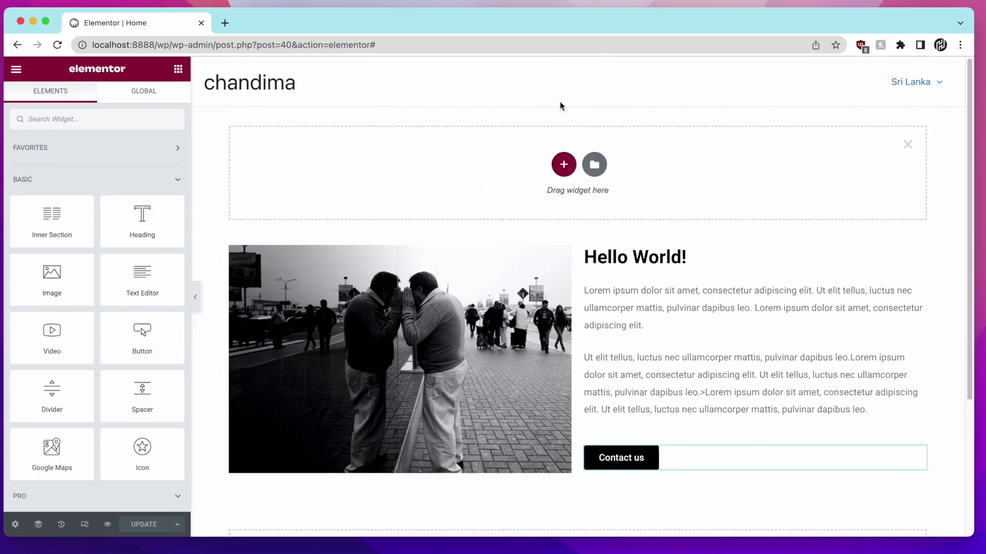
click(564, 165)
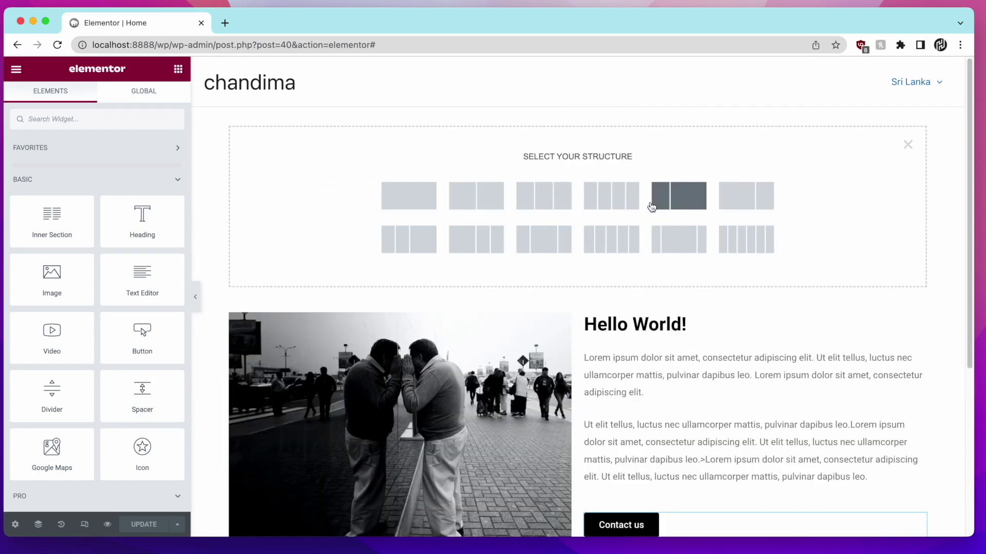
click(433, 205)
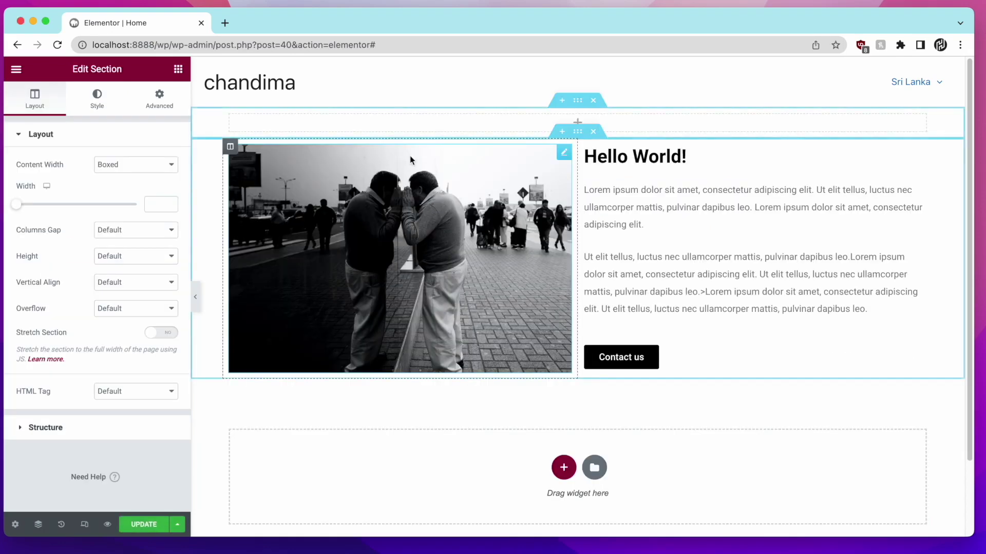
click(177, 71)
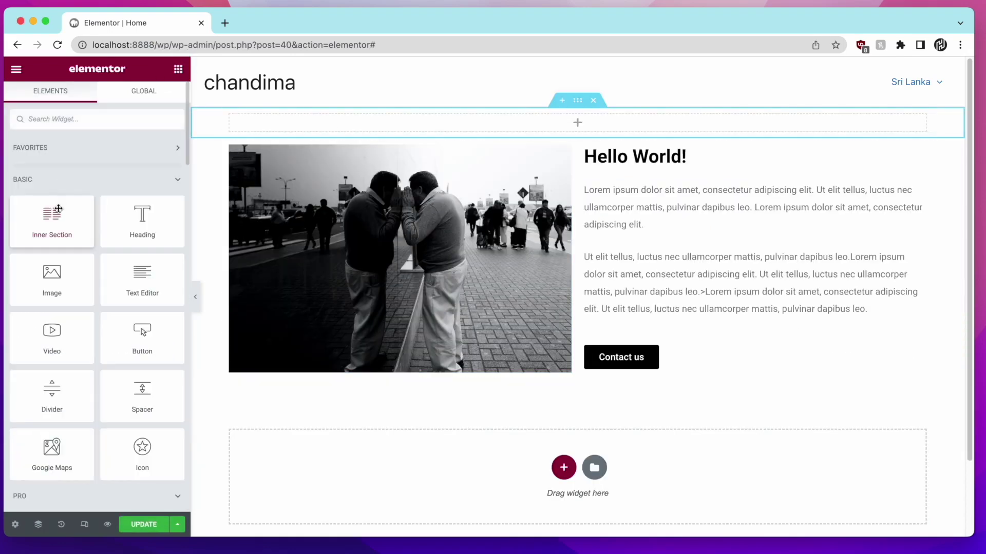
drag(58, 209, 419, 122)
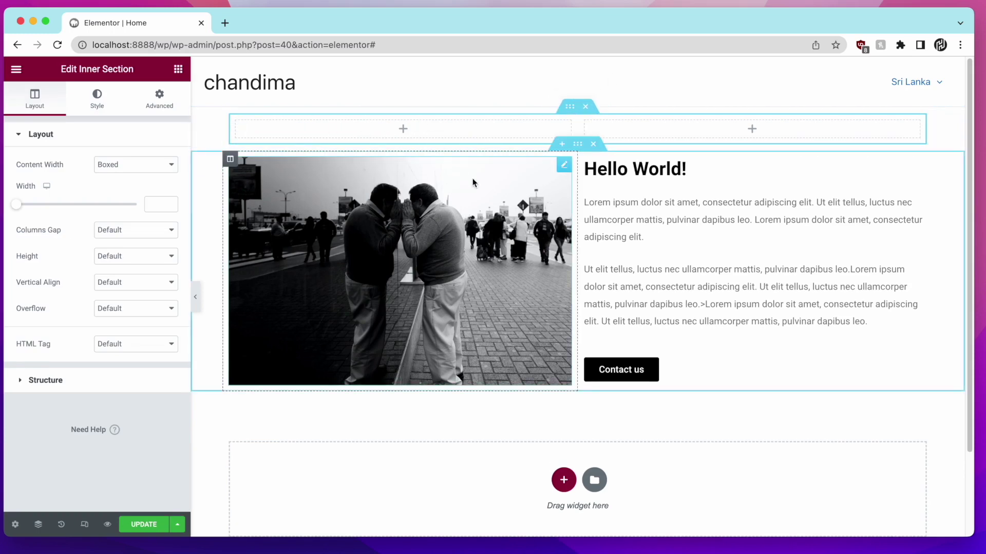
Step: Move the image into the inner section's first column, and the Hello World! heading and the text into its second column
drag(563, 165, 492, 134)
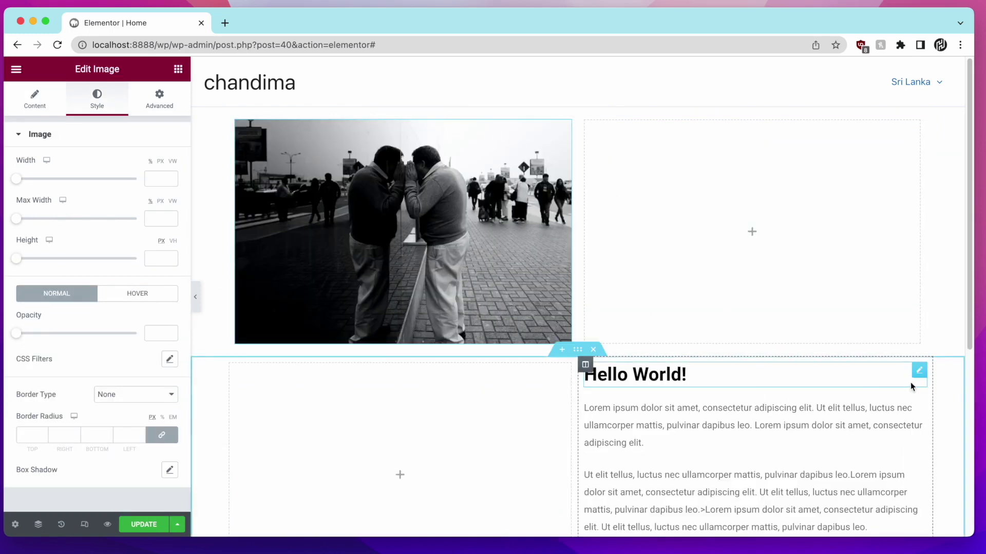
drag(917, 379, 777, 227)
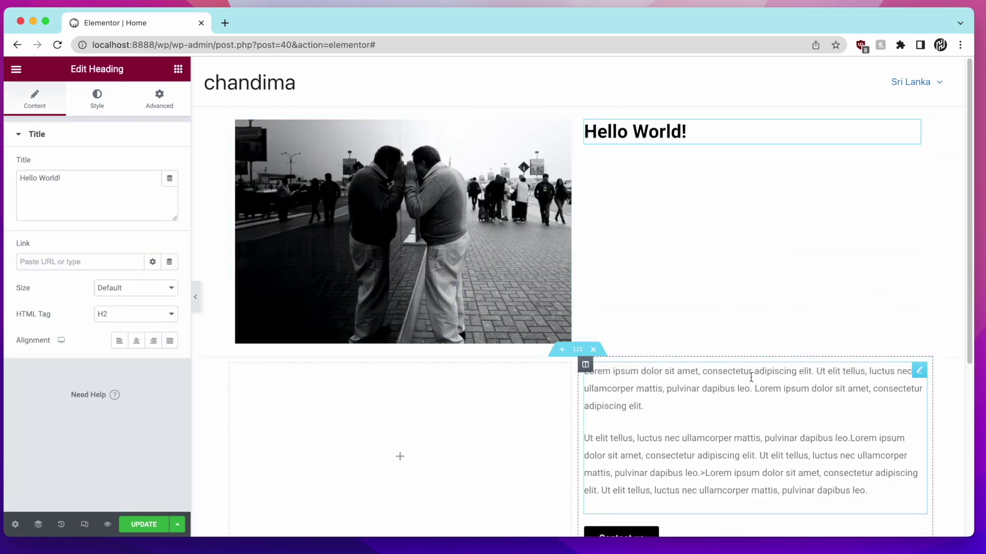
drag(923, 380, 871, 252)
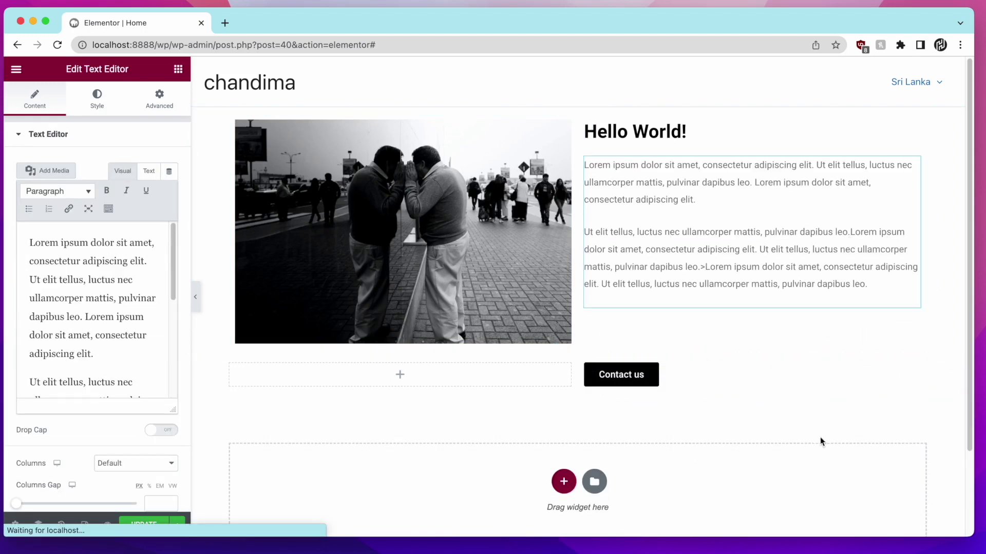
Step: Move the Contact us button beneath the text in the inner section's second column, and delete the emptied original section
drag(919, 370, 850, 305)
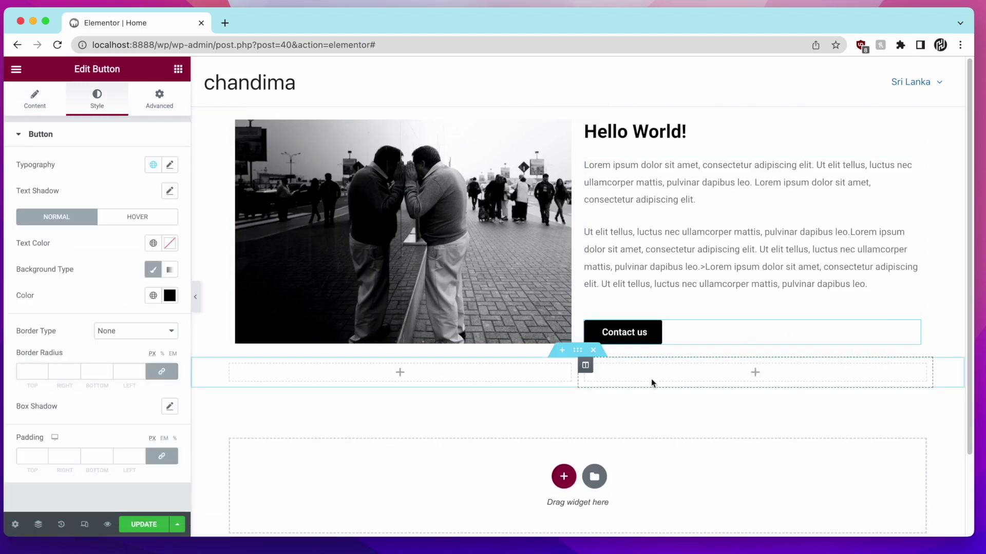
click(594, 351)
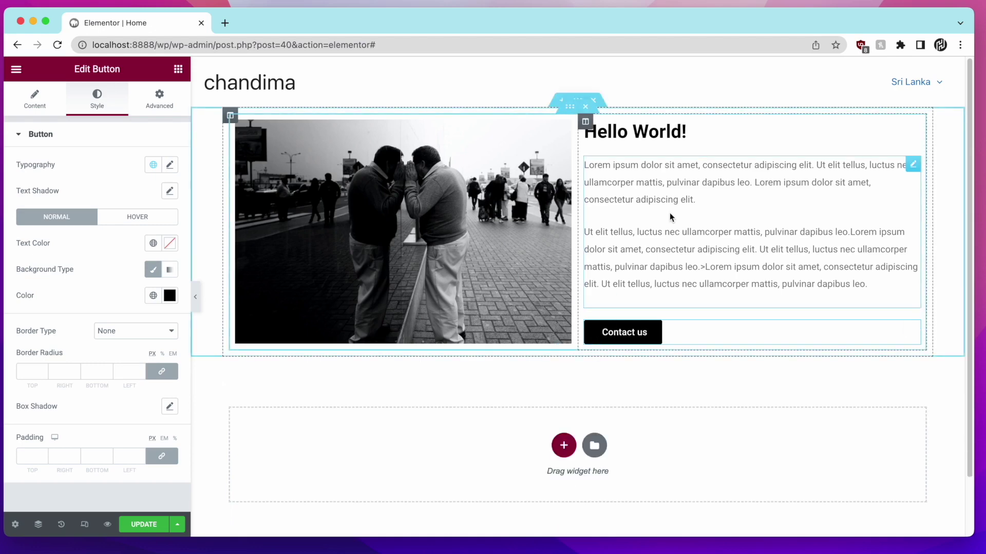
Step: Add one Spacer widget above the inner section and another below it
click(178, 70)
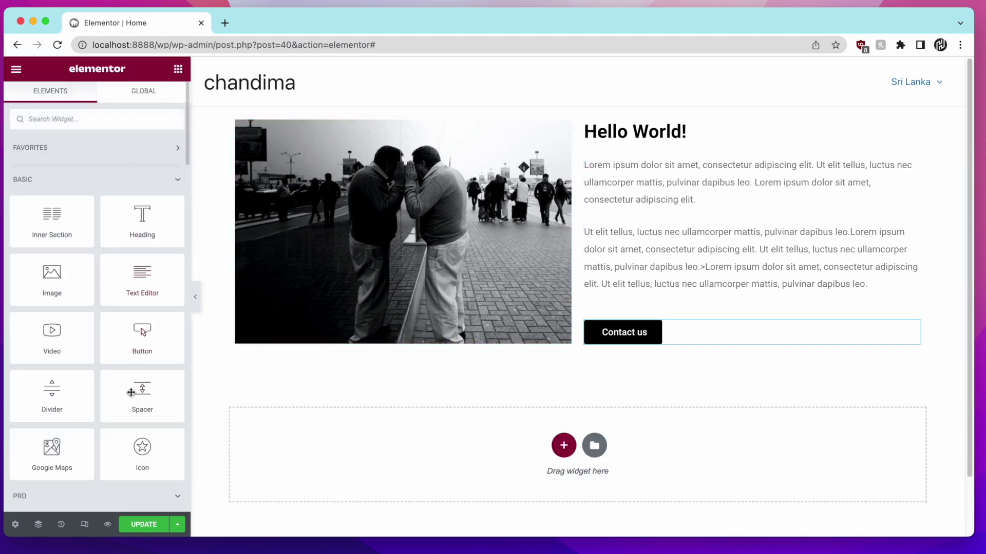
drag(227, 381, 581, 119)
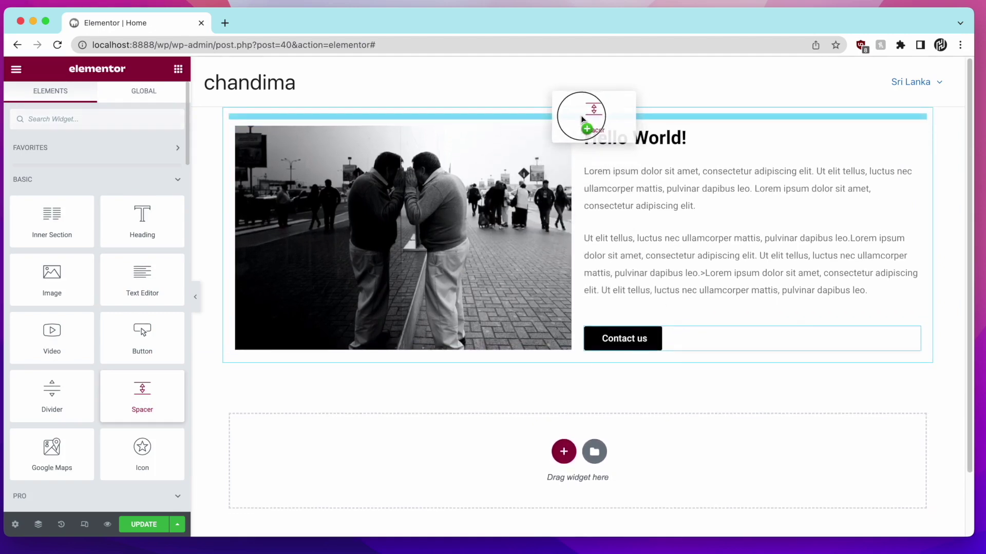
drag(582, 119, 581, 117)
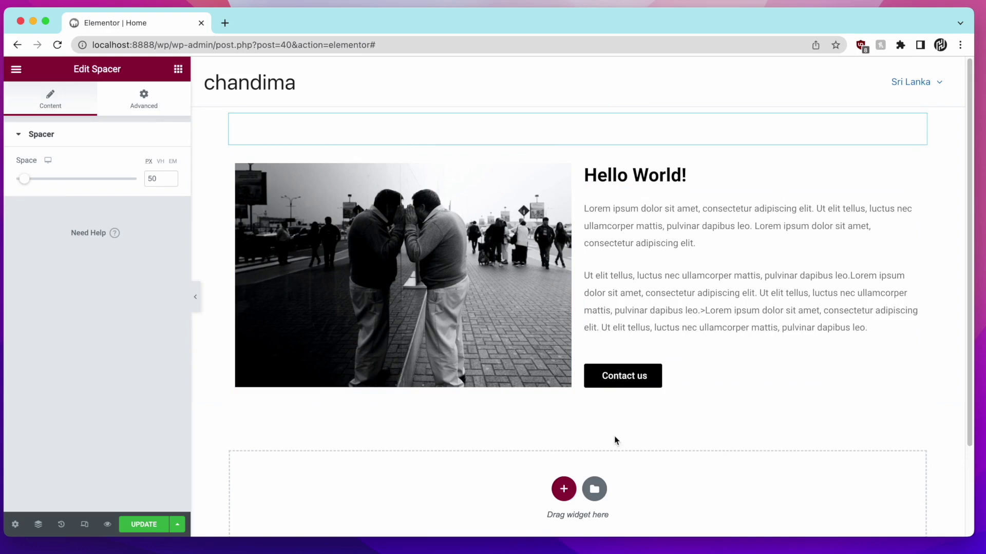
click(178, 69)
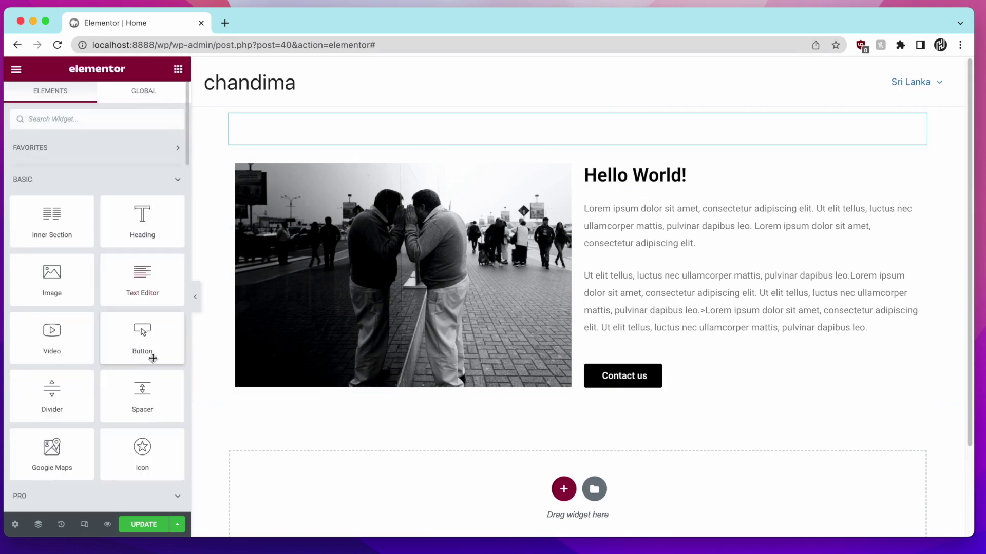
drag(143, 378, 636, 393)
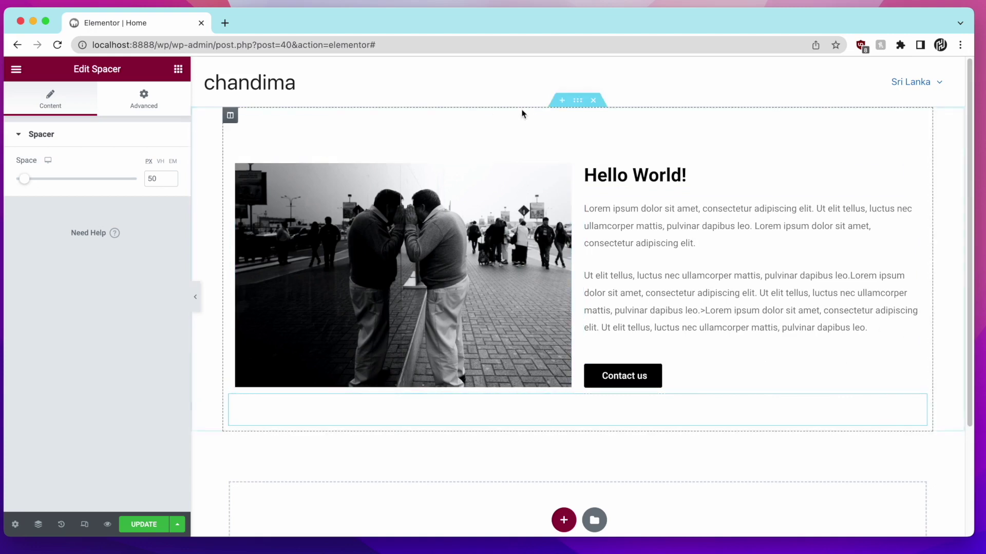
Step: Set the outer section's content width to Full Width and its columns gap to No Gap
right_click(577, 103)
click(585, 112)
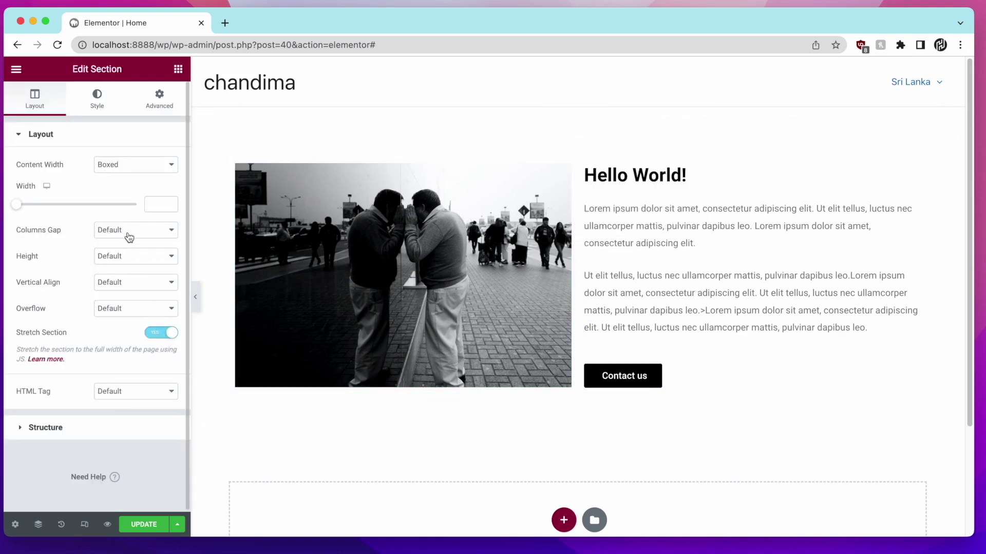
click(147, 165)
click(148, 176)
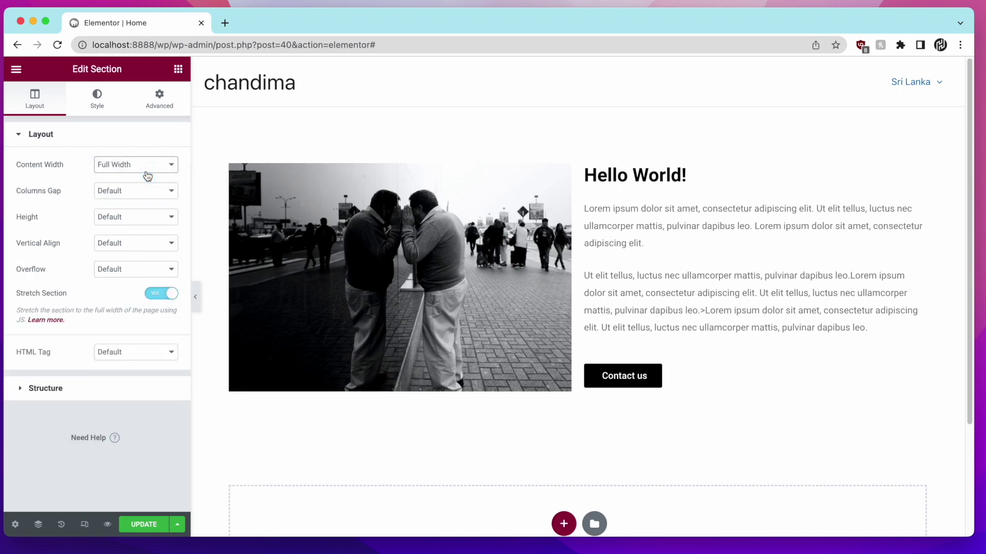
click(149, 194)
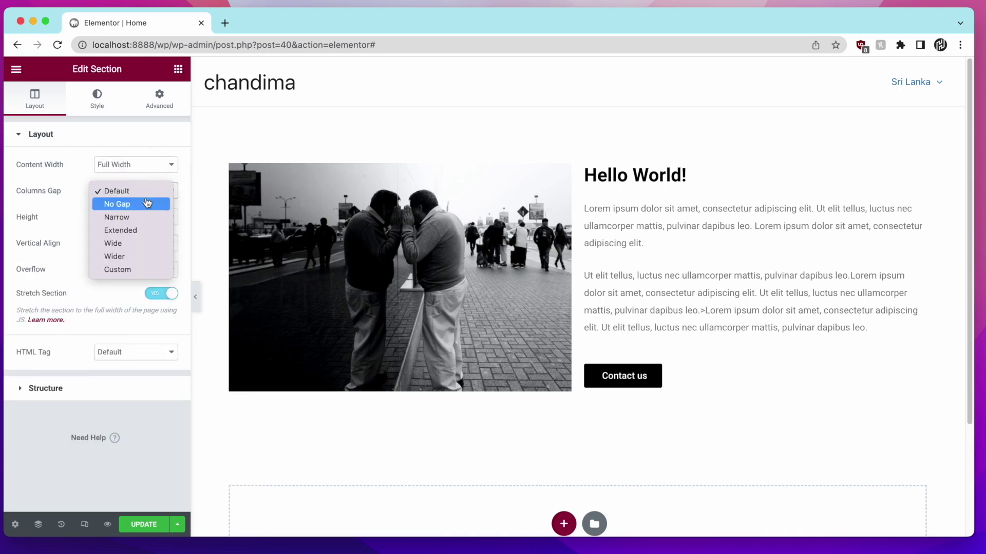
click(147, 200)
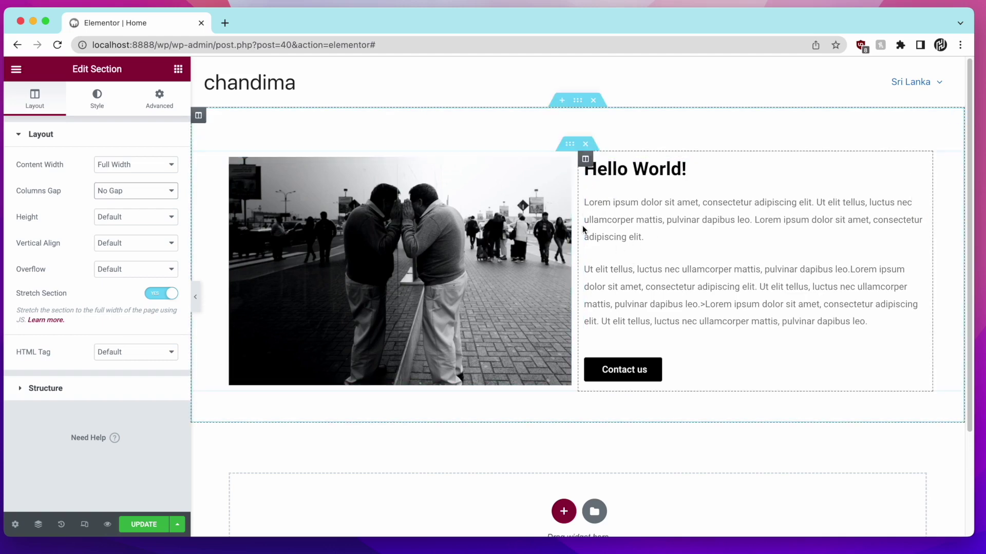
Step: Set the inner section's content width to Full Width and its columns gap to No Gap
right_click(571, 147)
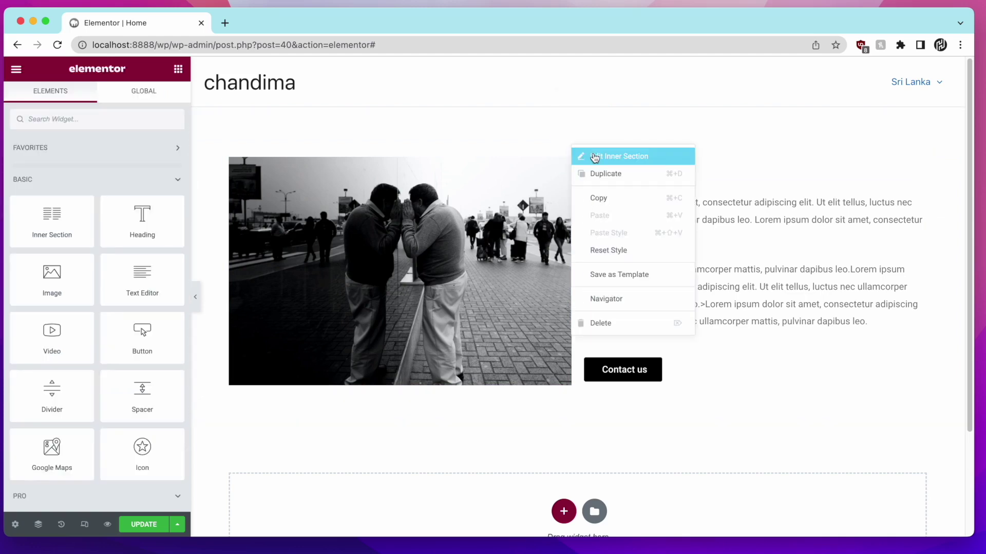
click(595, 157)
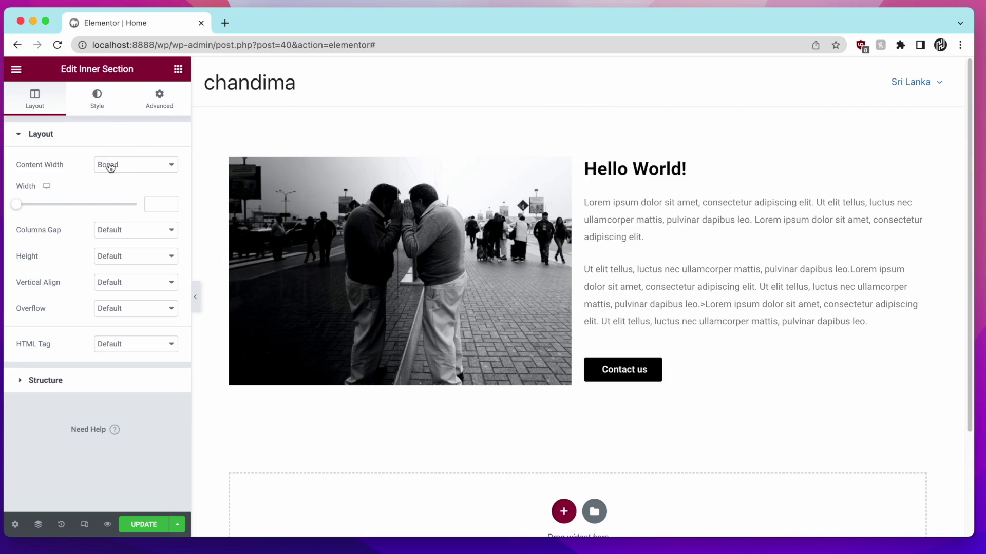
click(130, 172)
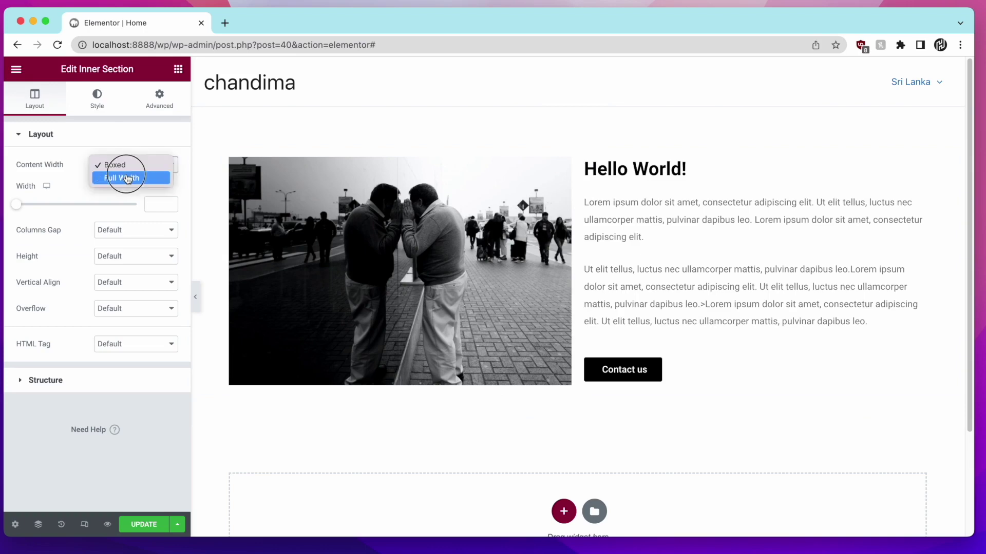
click(128, 176)
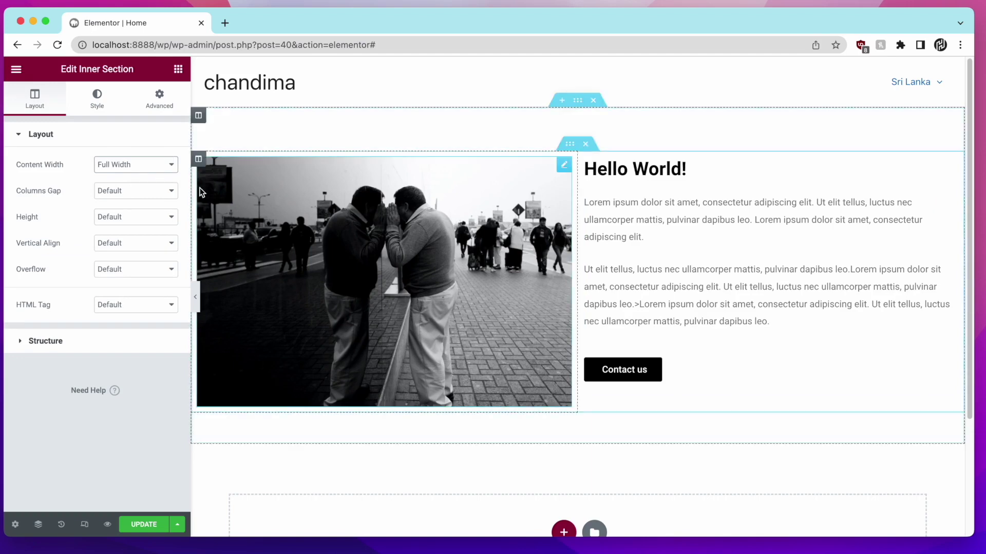
click(156, 191)
click(154, 203)
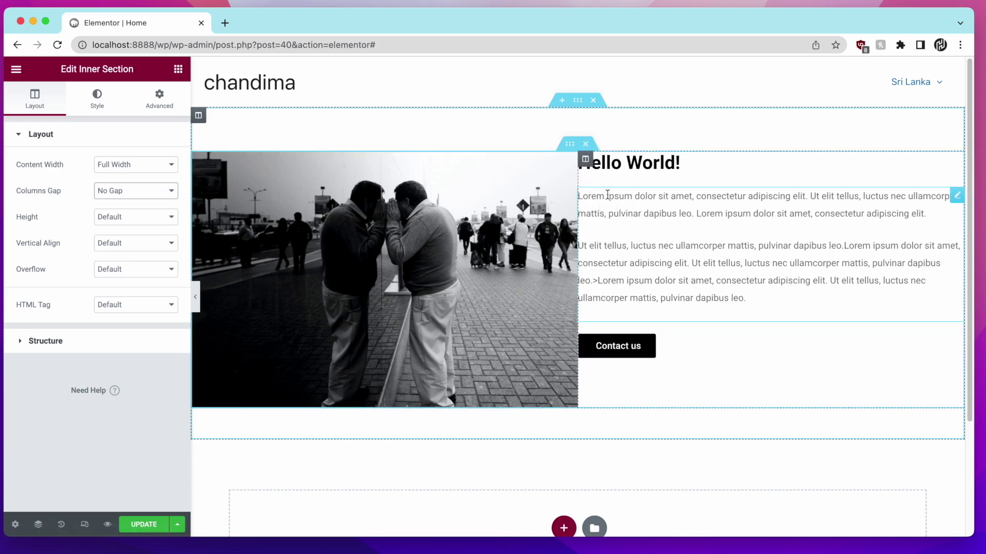
Step: Unlink the padding values of the inner section's second column, try a left padding of 50 px, and set it to 20 px
right_click(584, 158)
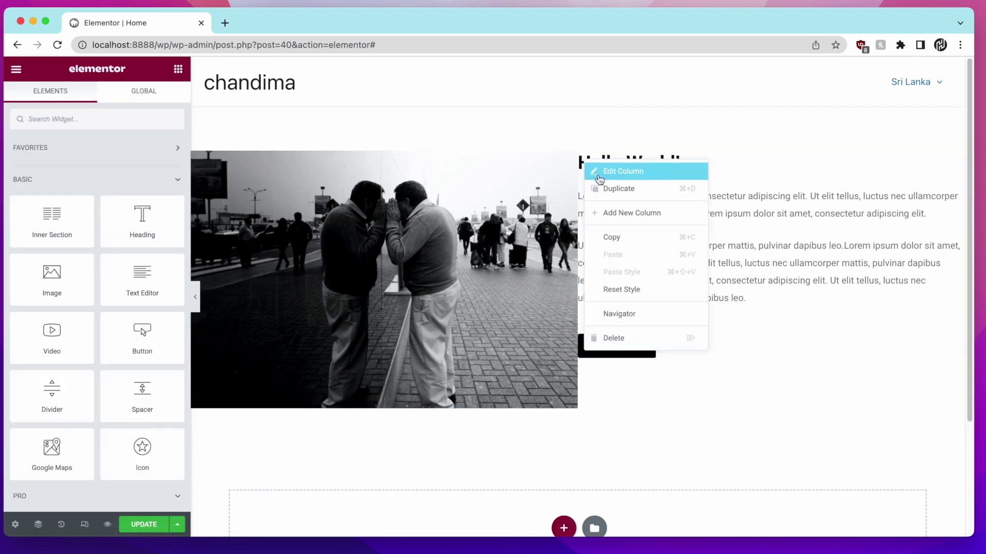
click(603, 170)
click(103, 95)
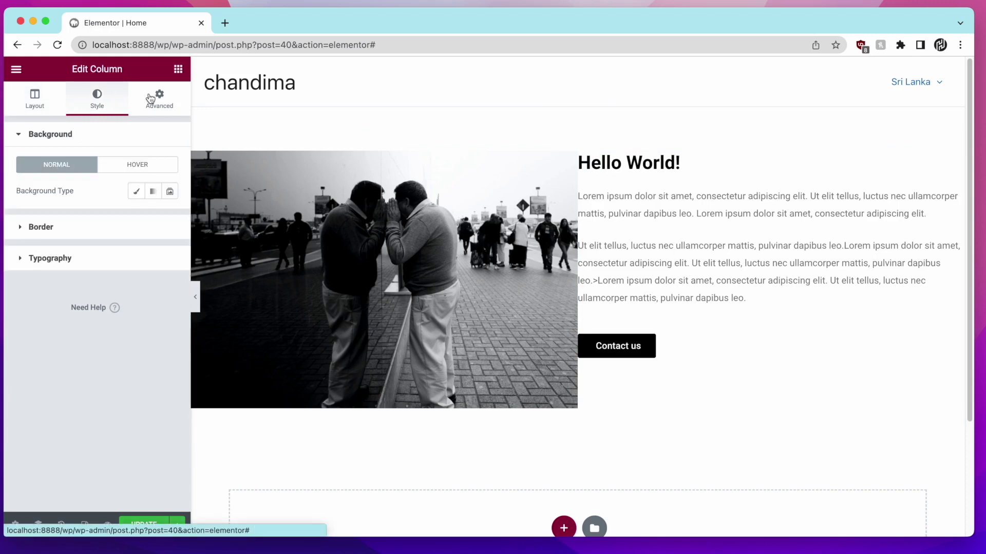
click(150, 99)
click(161, 228)
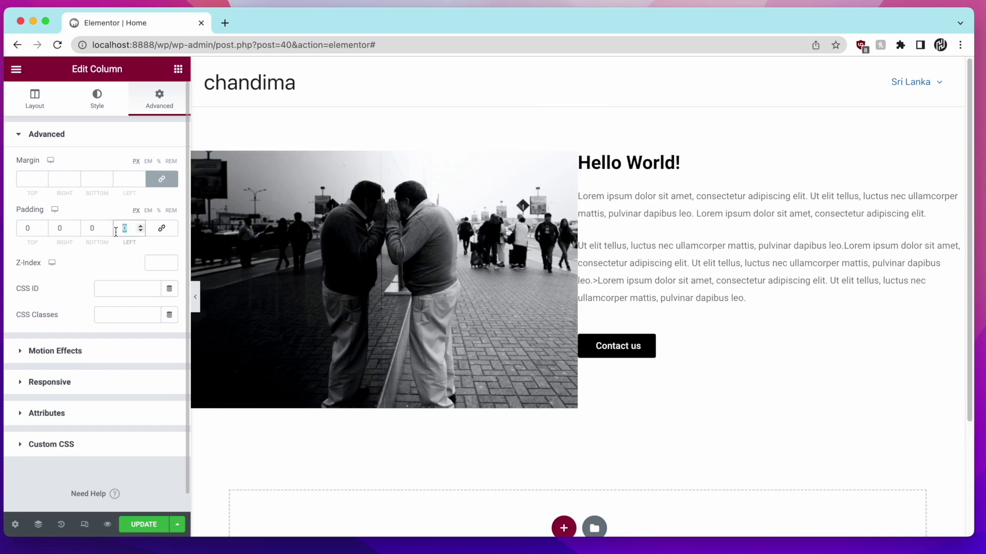
text(50)
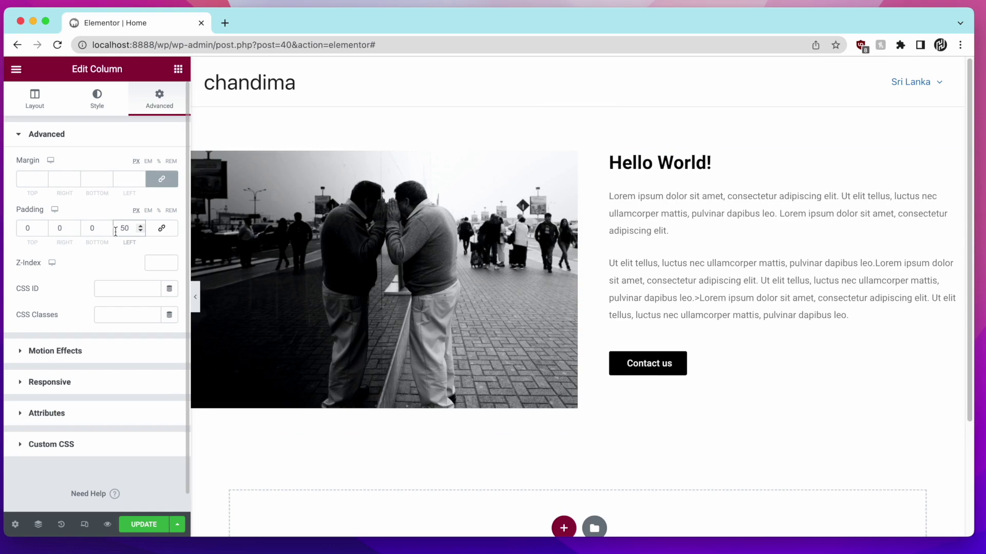
key(BackSpace)
key(BackSpace)
text(020)
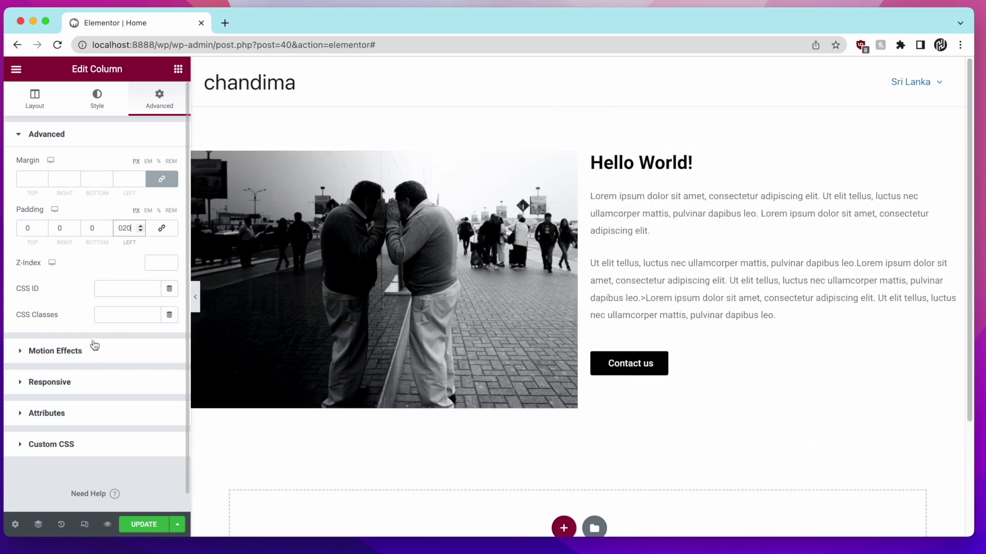
scroll(339, 401, down, 3)
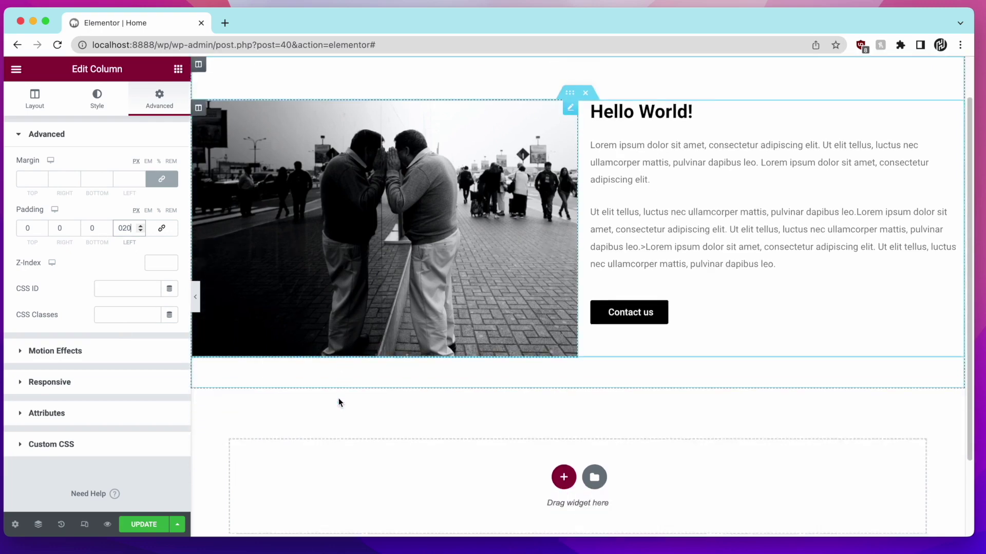
scroll(369, 377, up, 3)
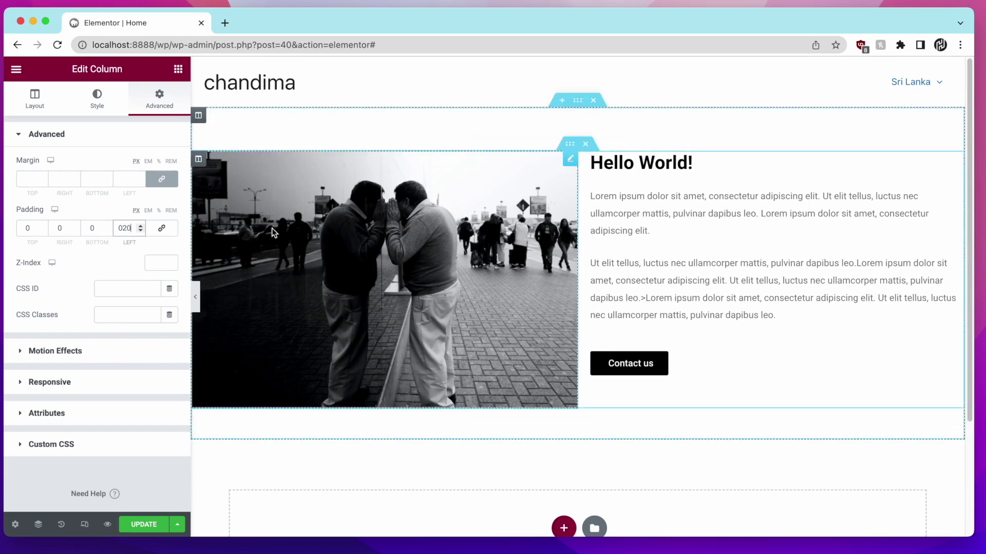
Step: Set the Contact us button's layout width to Inline (auto)
click(179, 71)
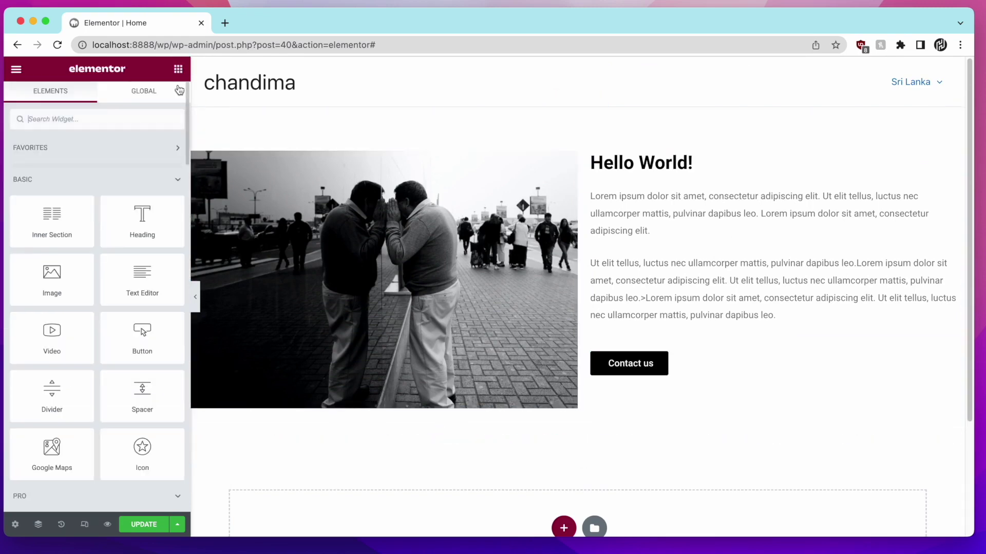
right_click(662, 368)
click(683, 358)
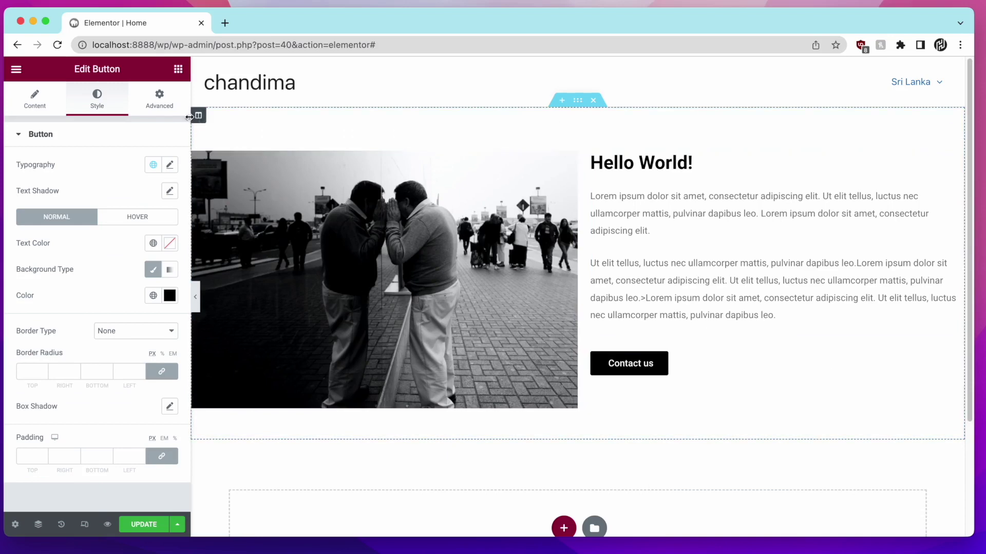
right_click(622, 359)
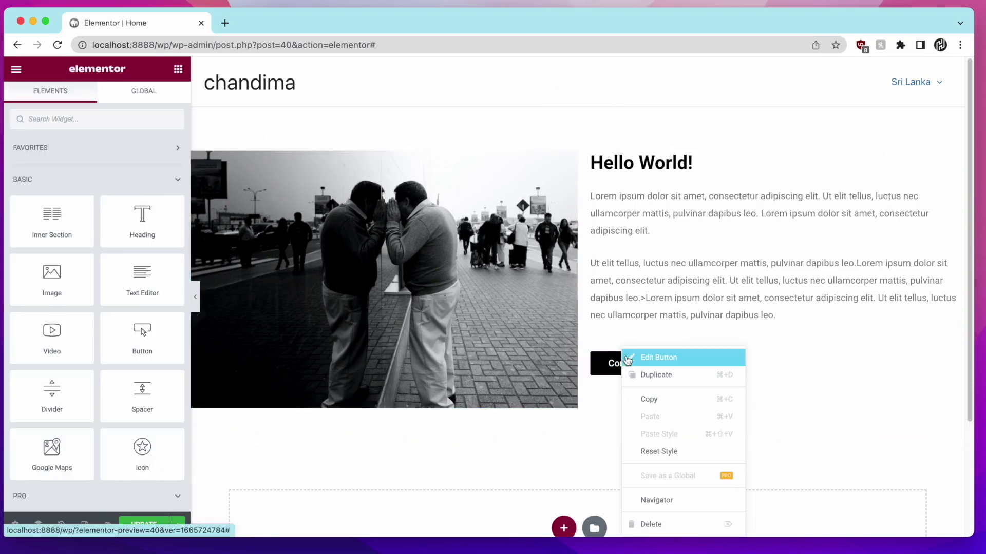
click(627, 358)
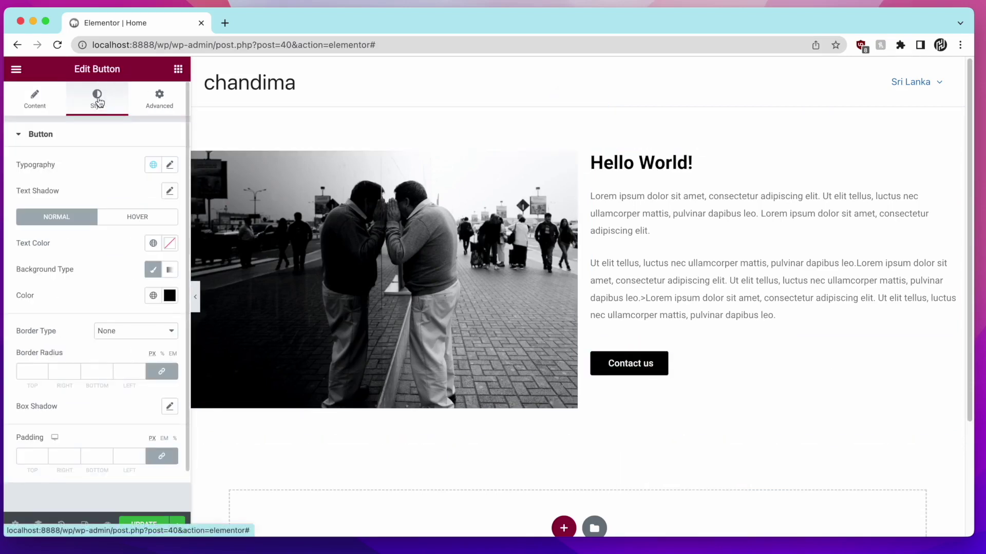
click(151, 101)
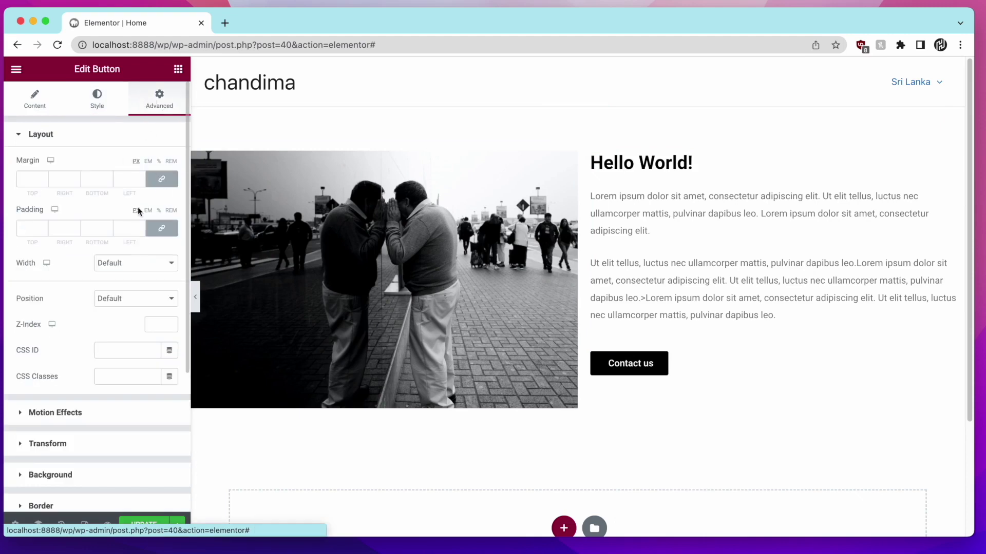
scroll(138, 211, down, 5)
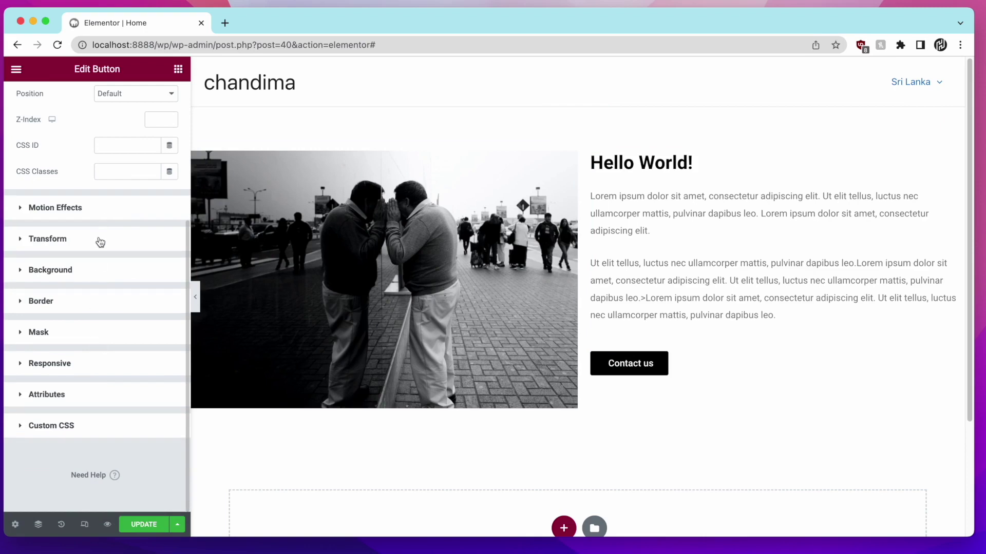
scroll(98, 234, up, 3)
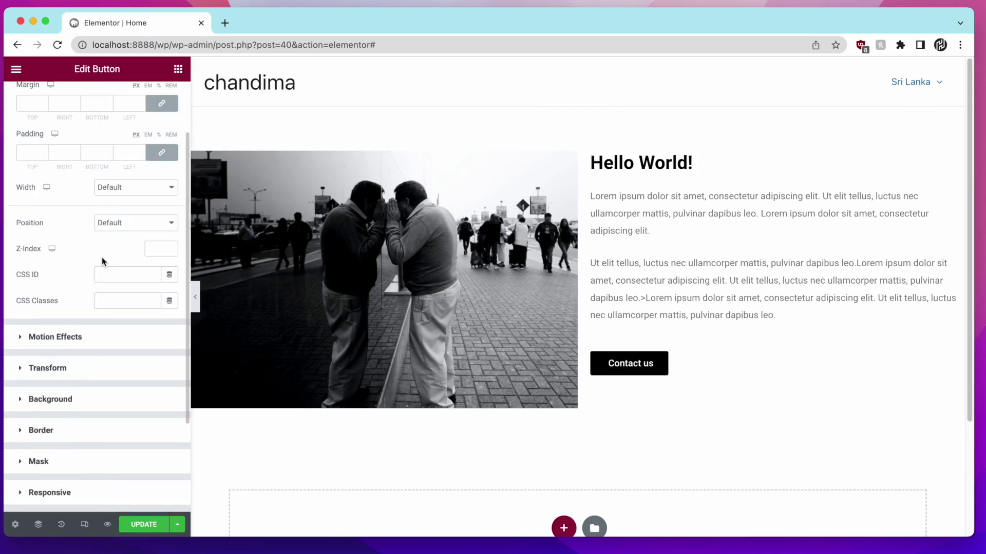
click(127, 220)
click(117, 190)
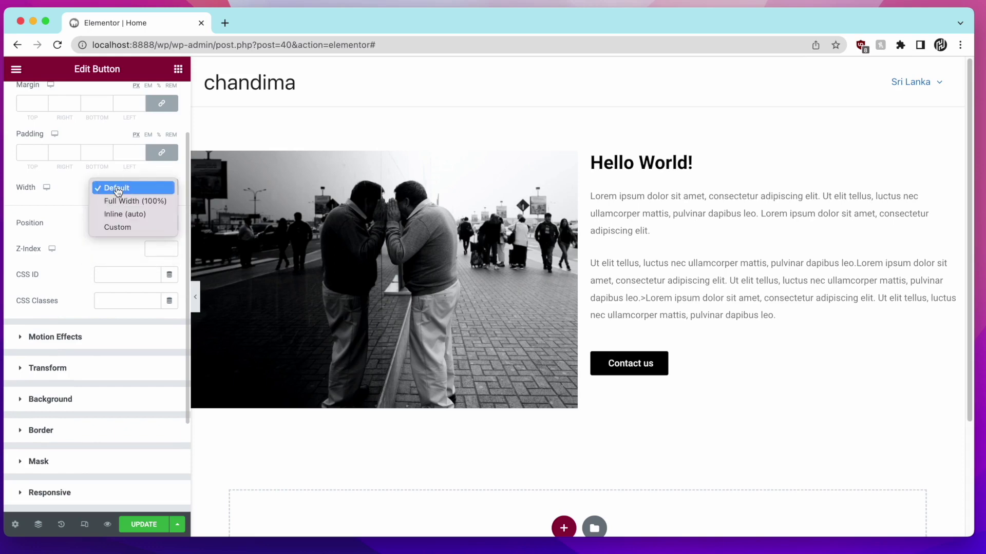
click(143, 219)
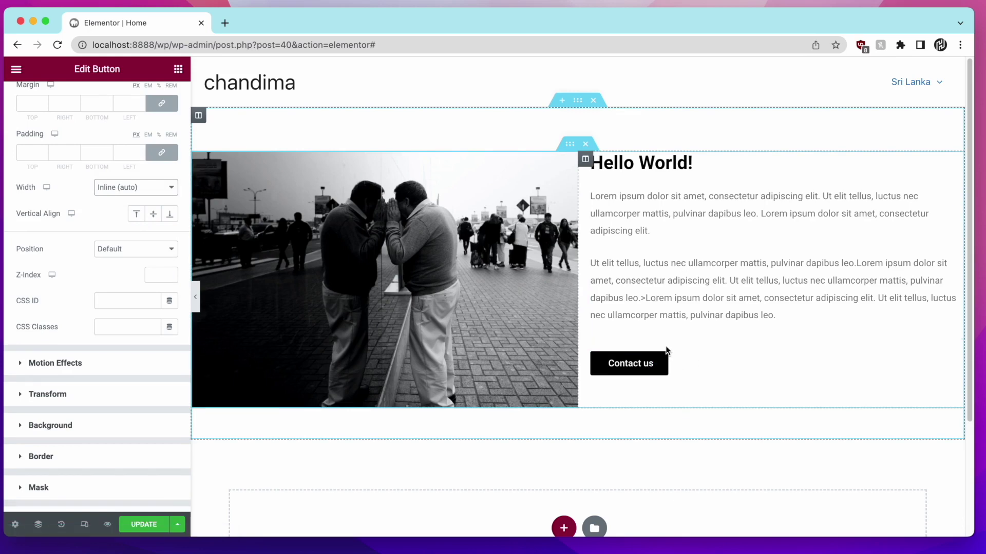
Step: Add a second button below the text in the second column, and move the Contact us button above it
click(178, 69)
drag(137, 341, 667, 363)
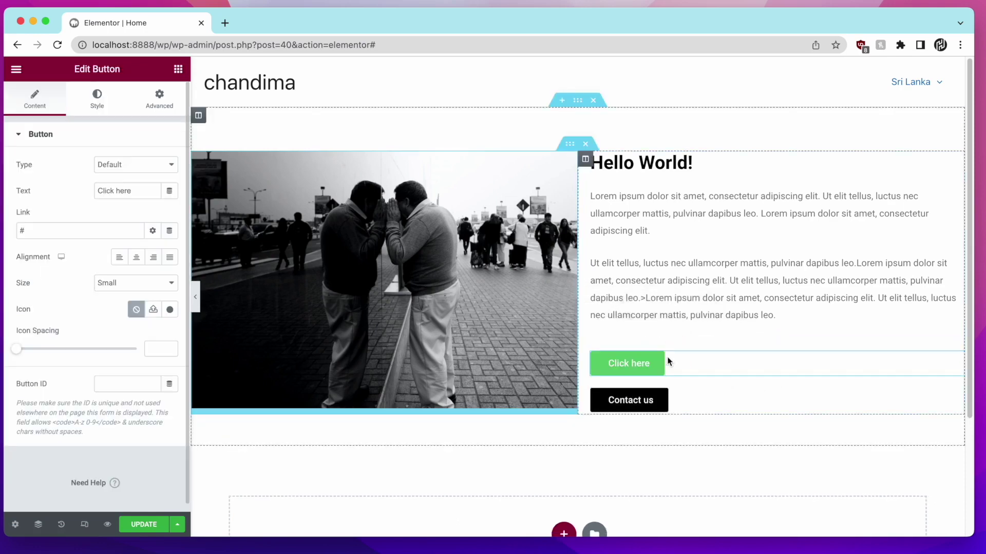
drag(656, 396, 641, 354)
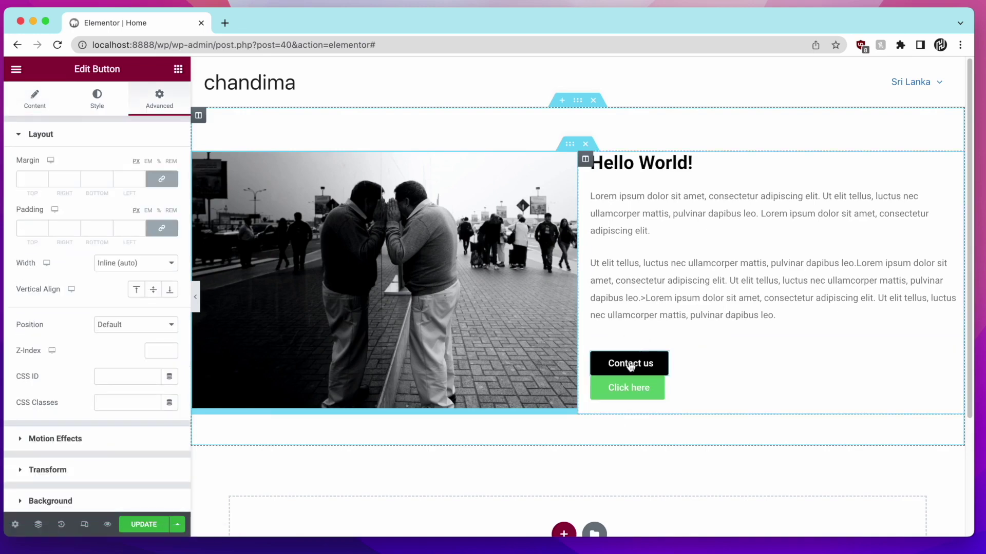
click(657, 390)
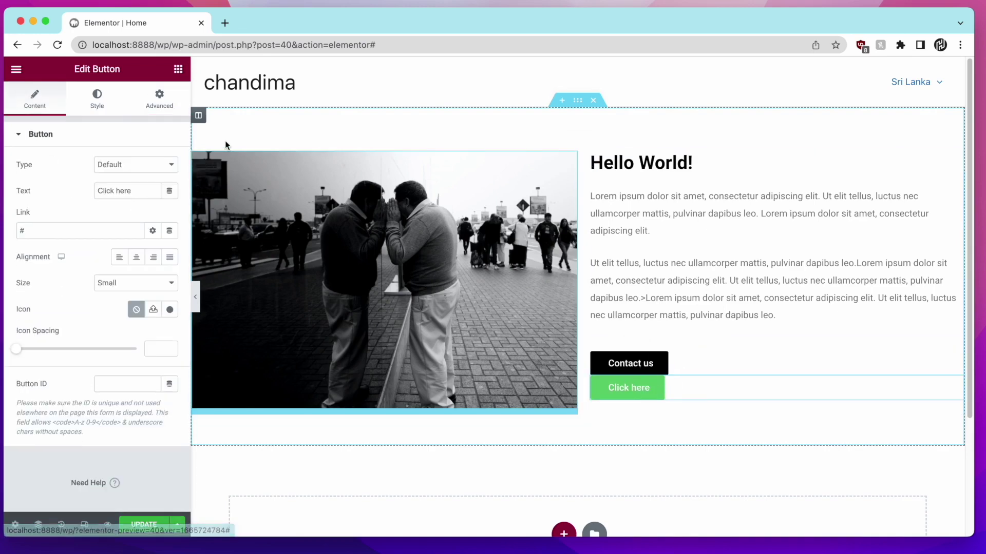
Step: Set the Click here button's width to Inline (auto) and change its text to Download
click(174, 104)
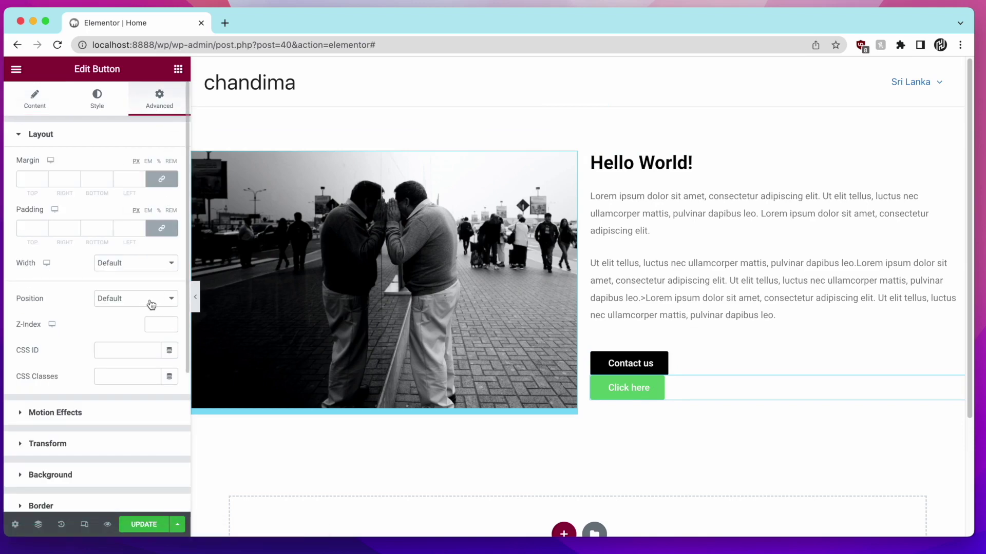
click(156, 262)
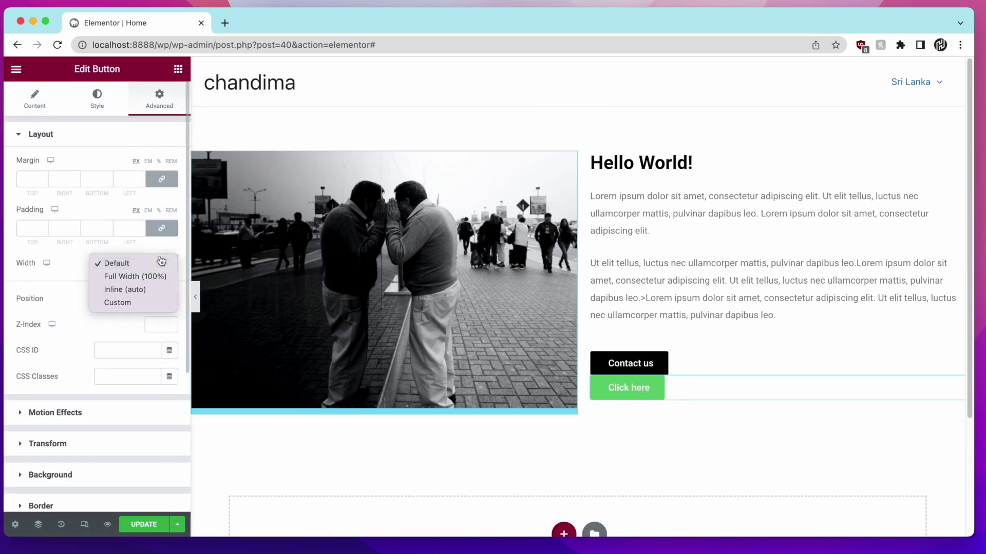
click(159, 291)
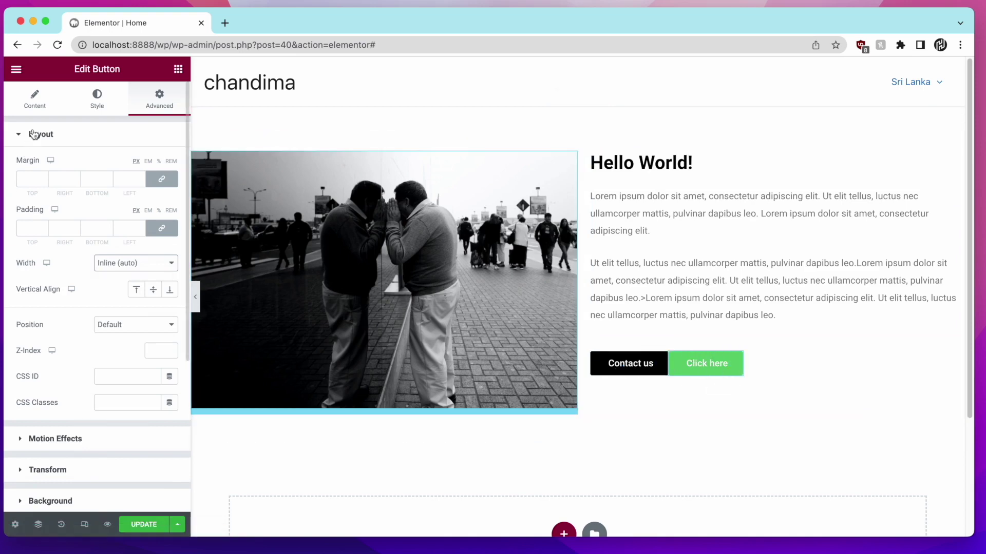
click(25, 95)
triple_click(132, 188)
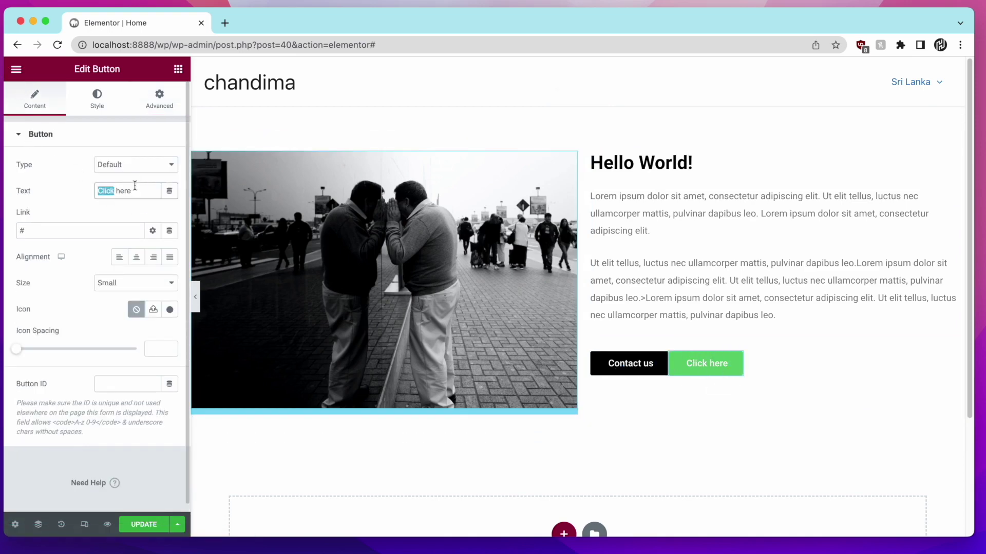
text(Download)
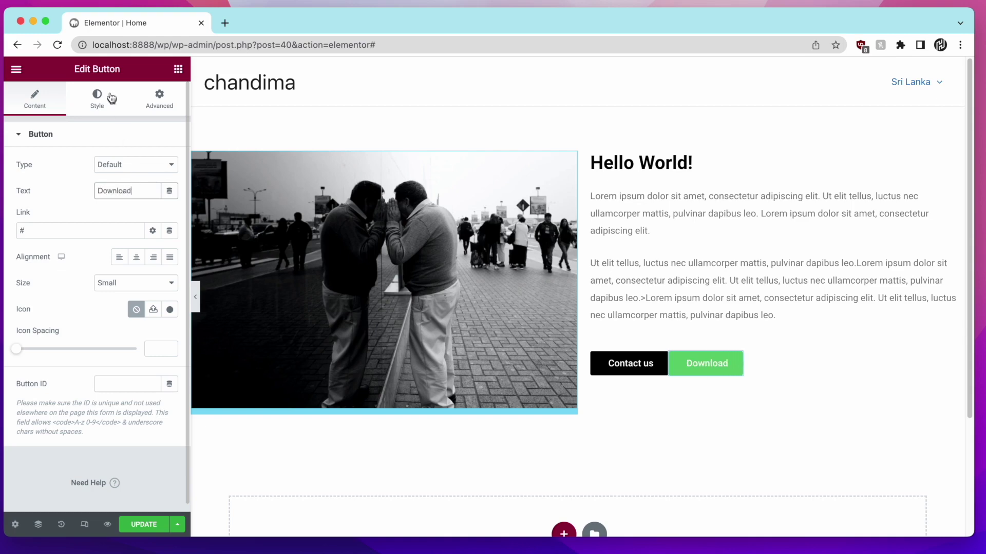
Step: Set the Download button's background color to bright blue #004BFF, trying dark red, red #FF0000 and blue #0044E7 first
click(111, 98)
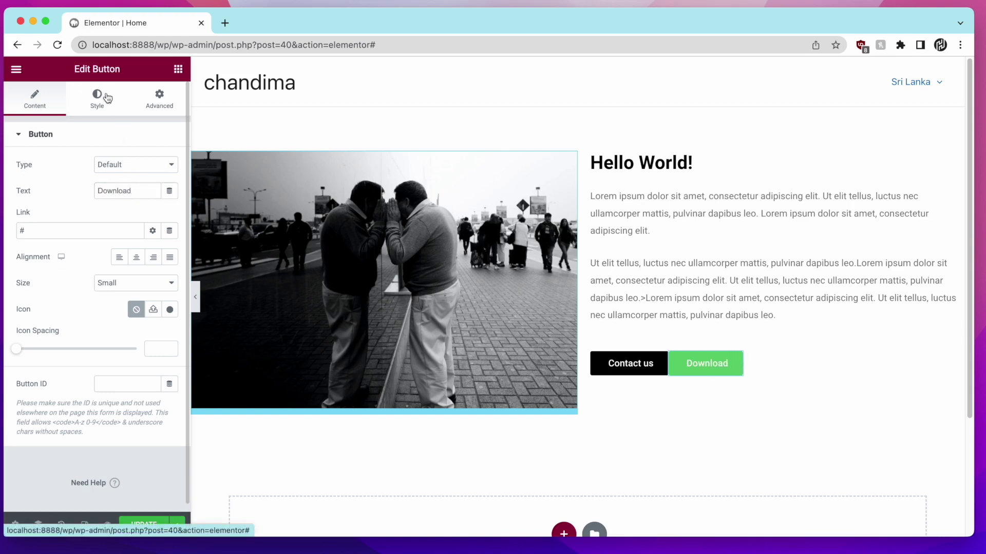
click(171, 299)
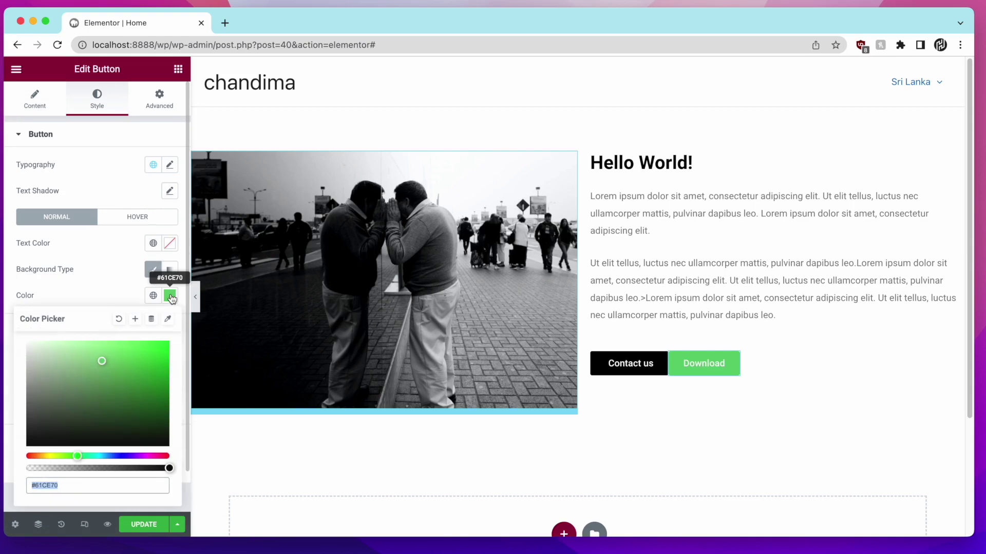
click(133, 397)
drag(37, 456, 22, 453)
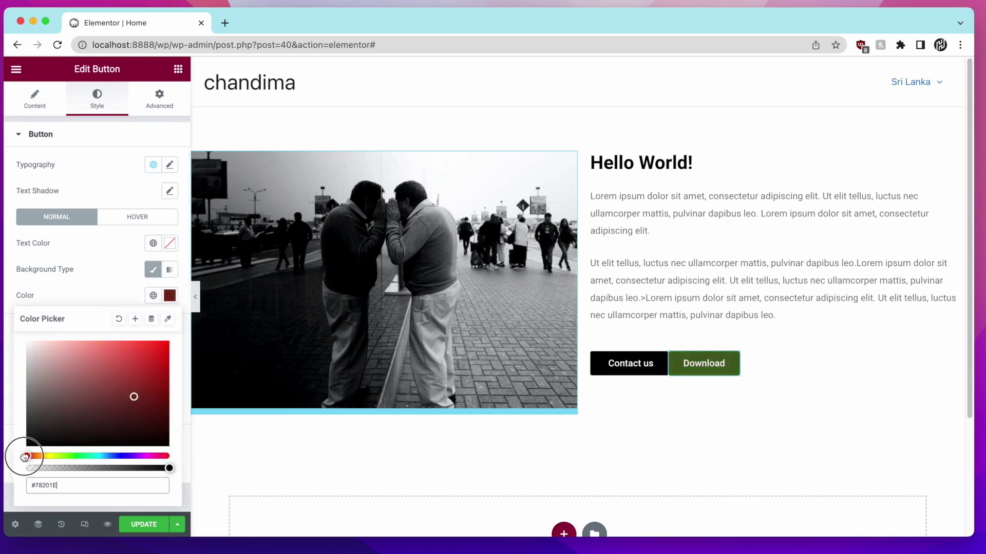
drag(123, 397, 205, 321)
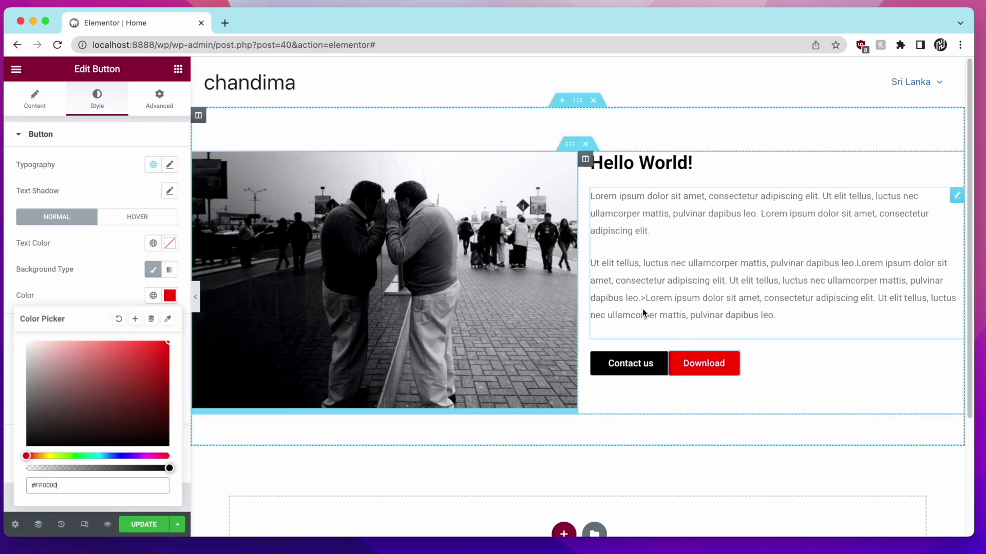
drag(30, 383, 194, 372)
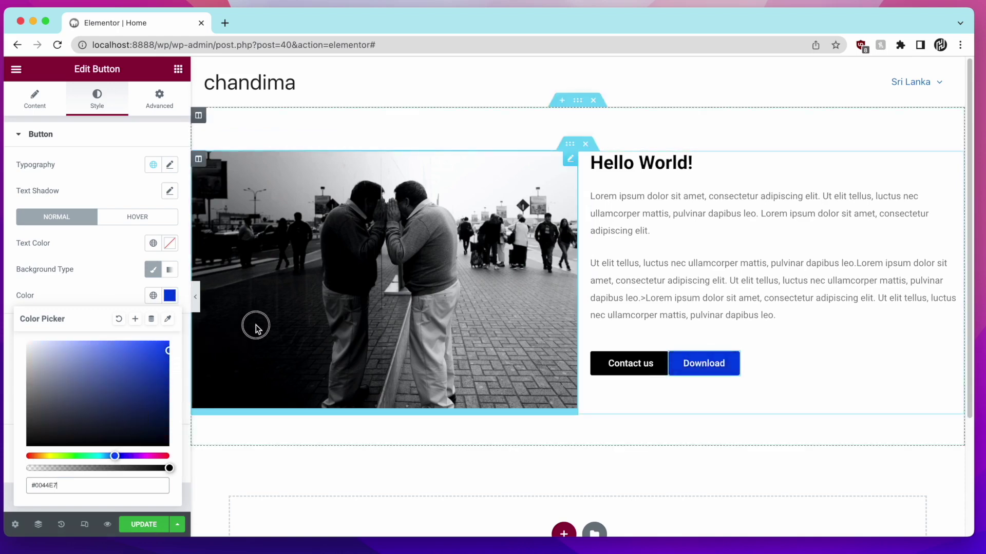
click(139, 370)
click(167, 320)
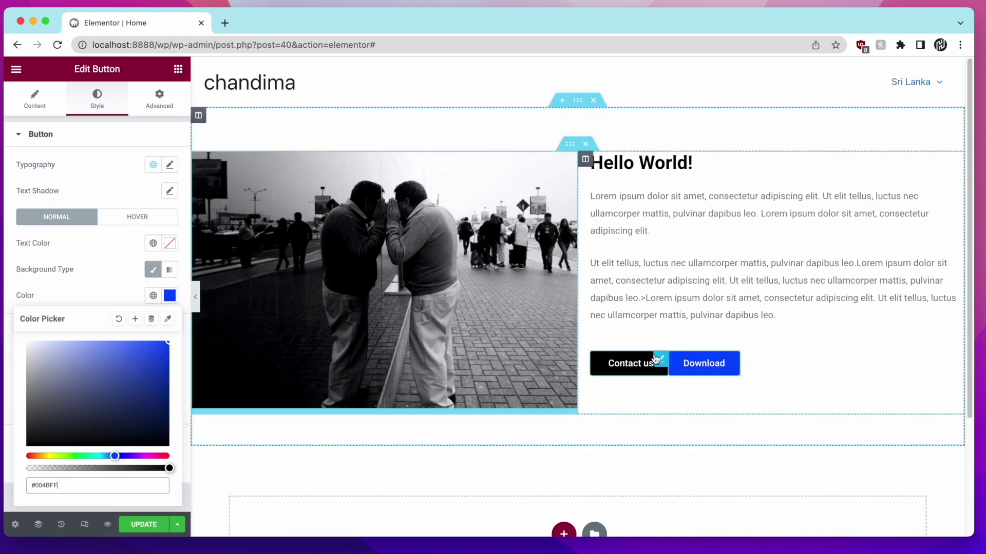
click(687, 367)
click(83, 191)
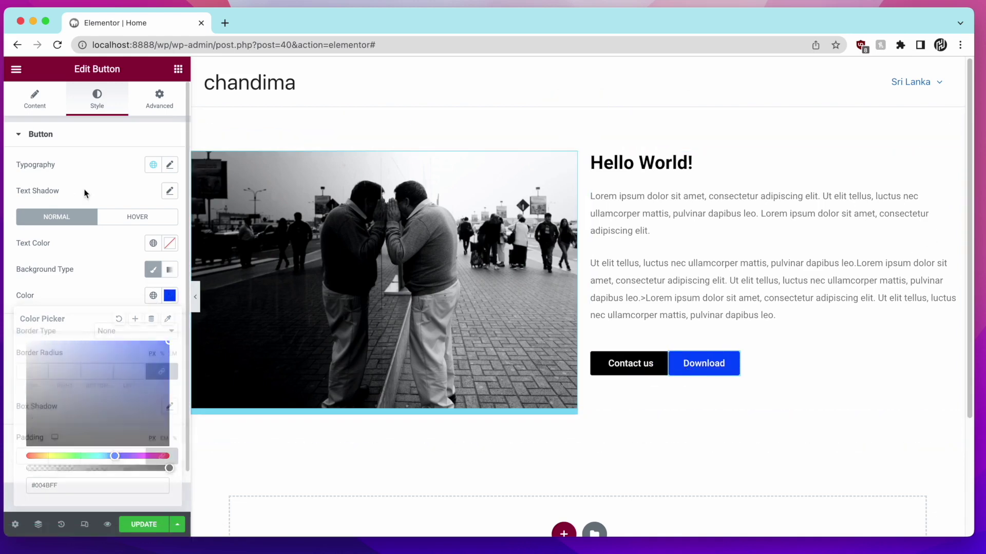
Step: Add a spacer between the Contact us and Download buttons, with its width set to Inline (auto) and its space to 35 px
click(178, 69)
drag(171, 372, 680, 364)
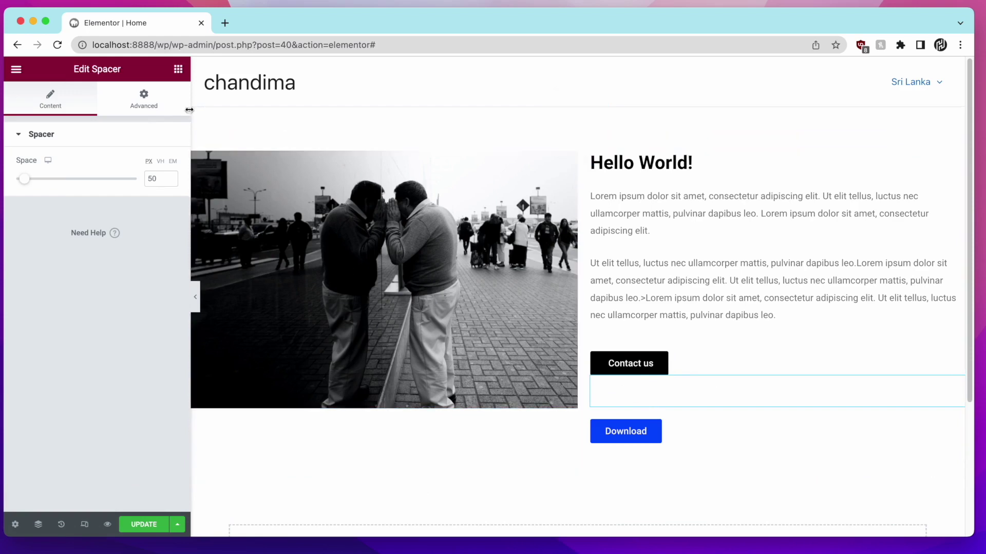
click(143, 97)
click(134, 263)
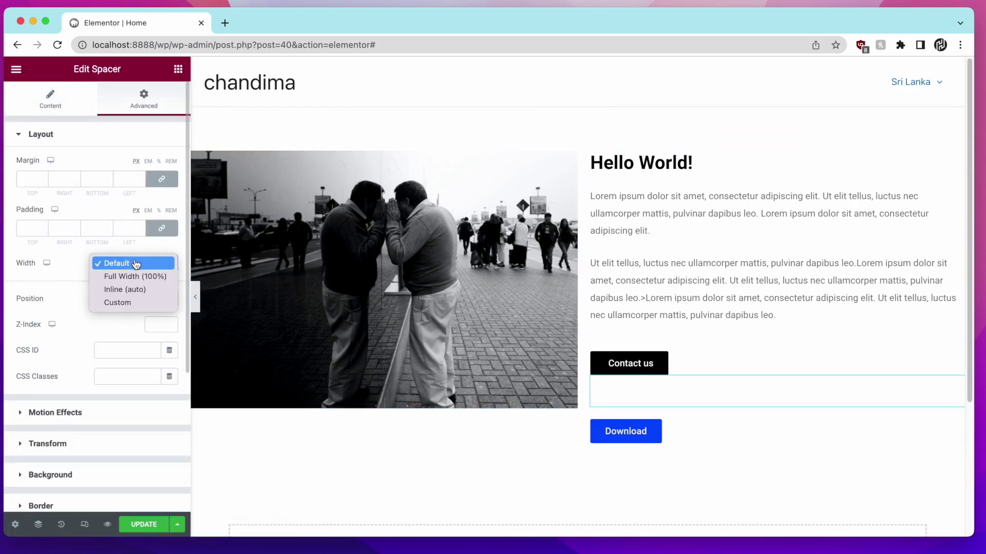
click(148, 291)
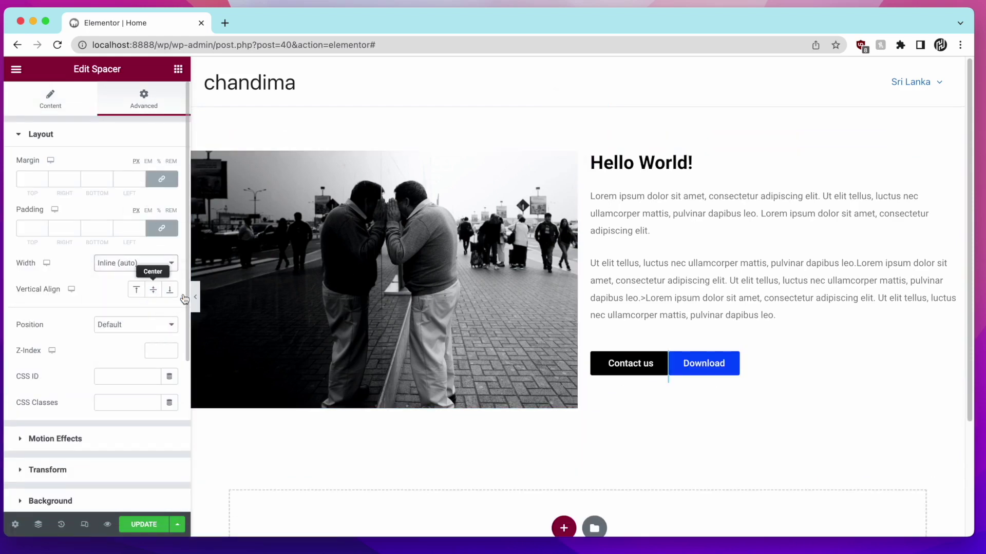
click(38, 110)
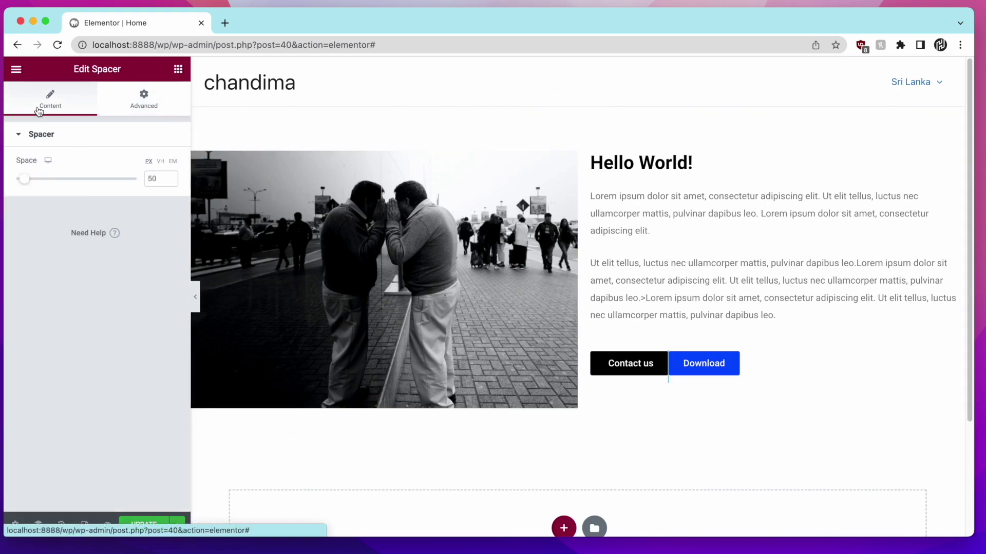
drag(34, 183, 29, 182)
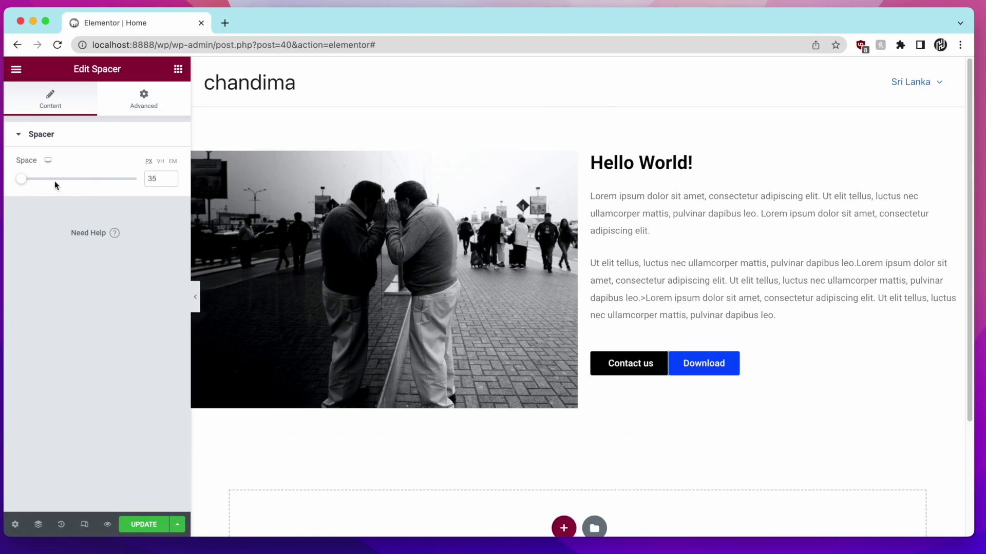
Step: Set the spacer's padding to 0, unlink its margins, and set them to 10 px right and left and 0 top and bottom
click(162, 100)
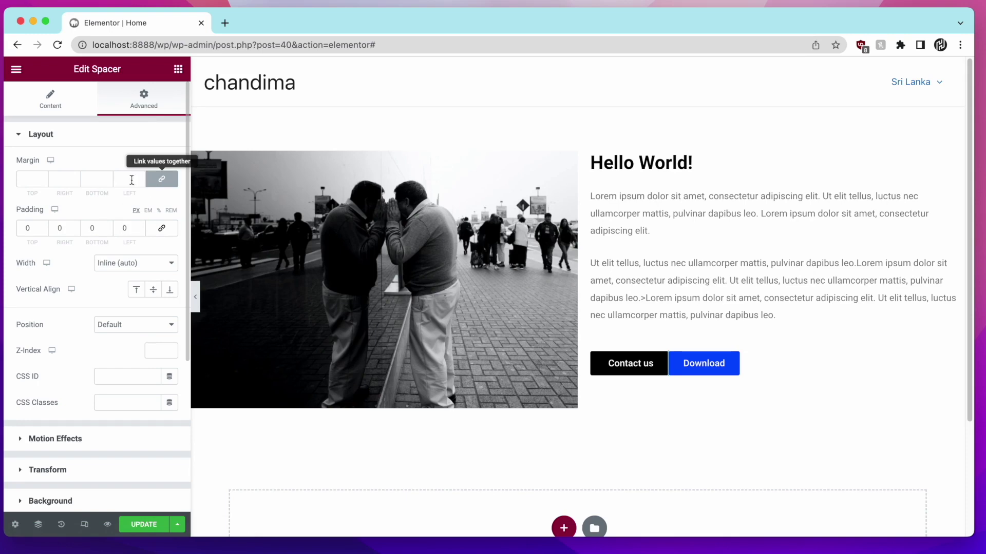
click(29, 179)
text(1)
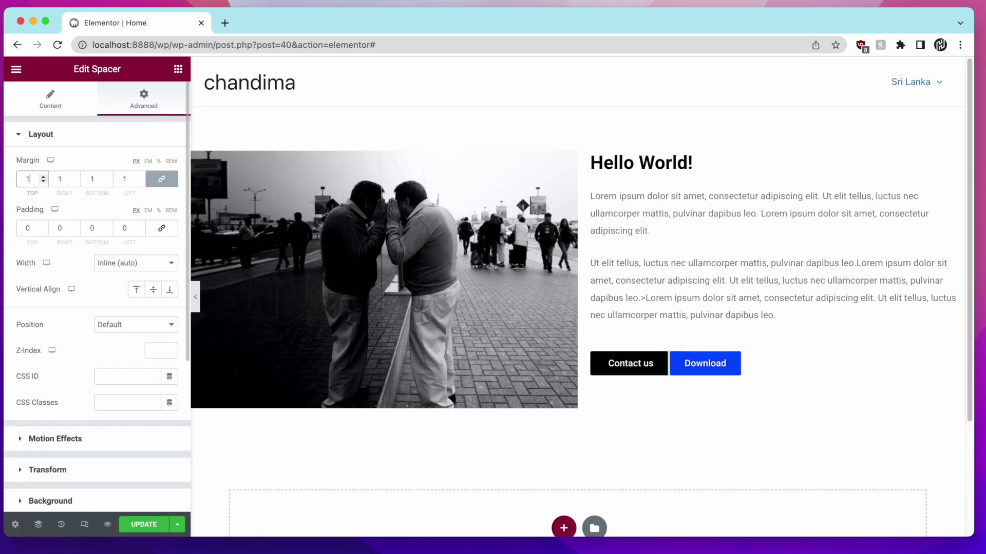
text(0)
key(BackSpace)
click(157, 185)
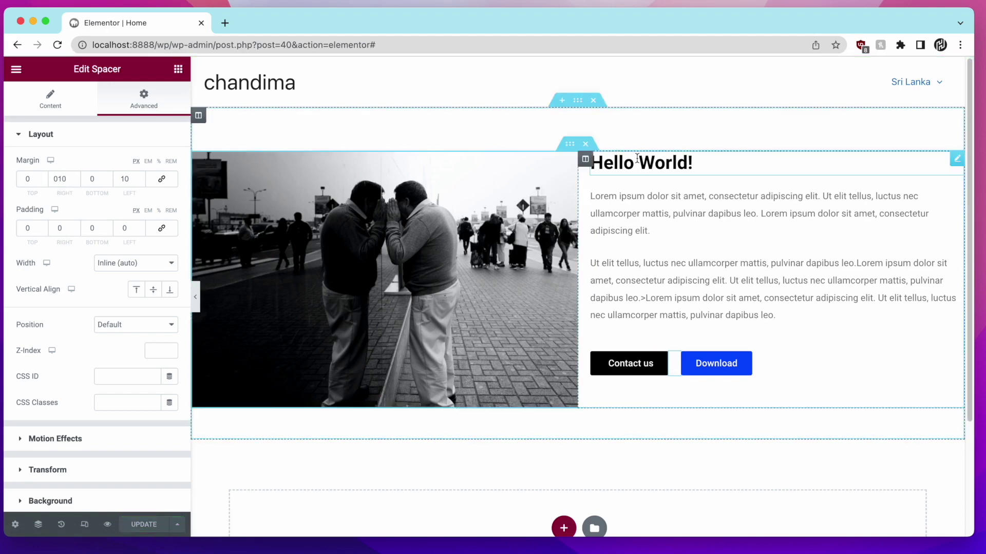
scroll(617, 155, down, 3)
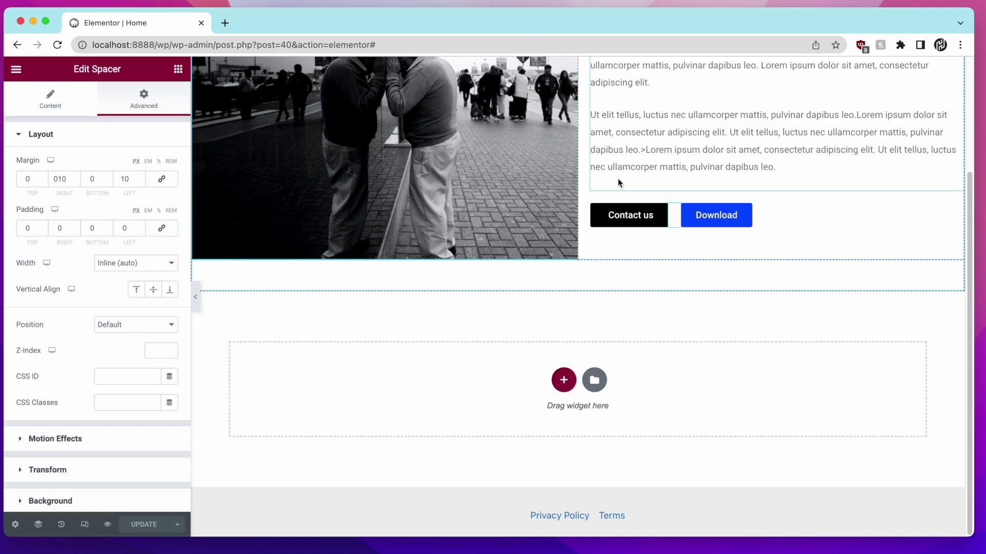
scroll(618, 175, up, 3)
scroll(615, 207, down, 3)
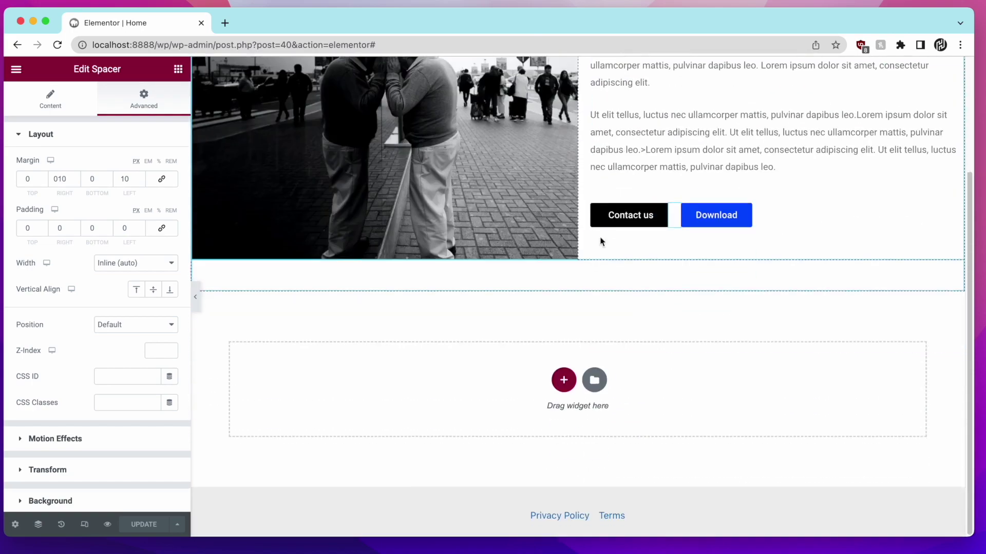
click(563, 378)
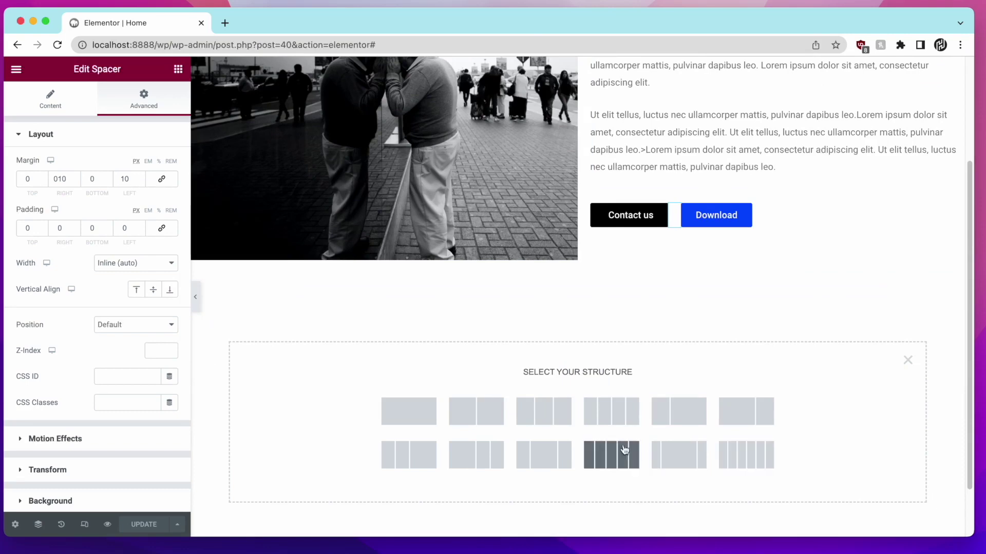
click(611, 424)
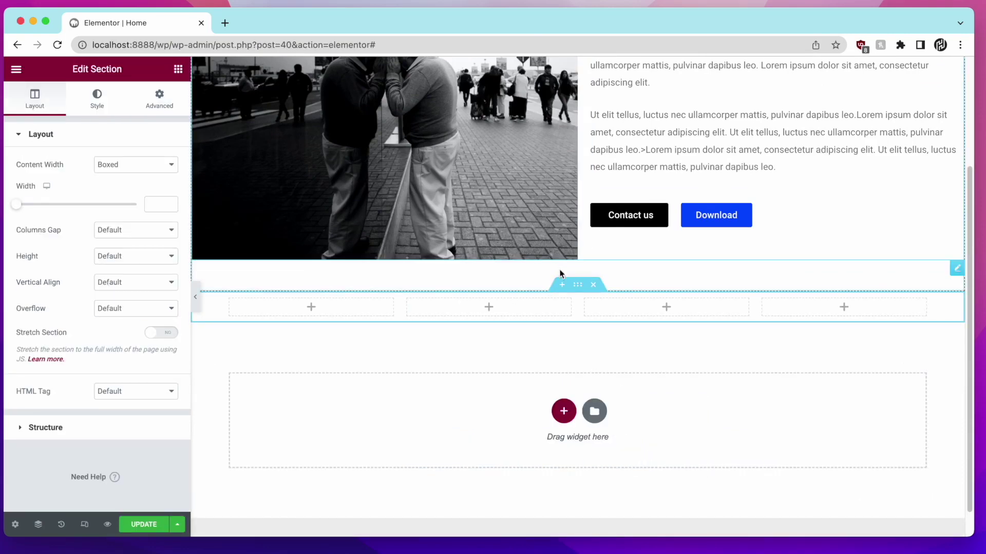
click(593, 285)
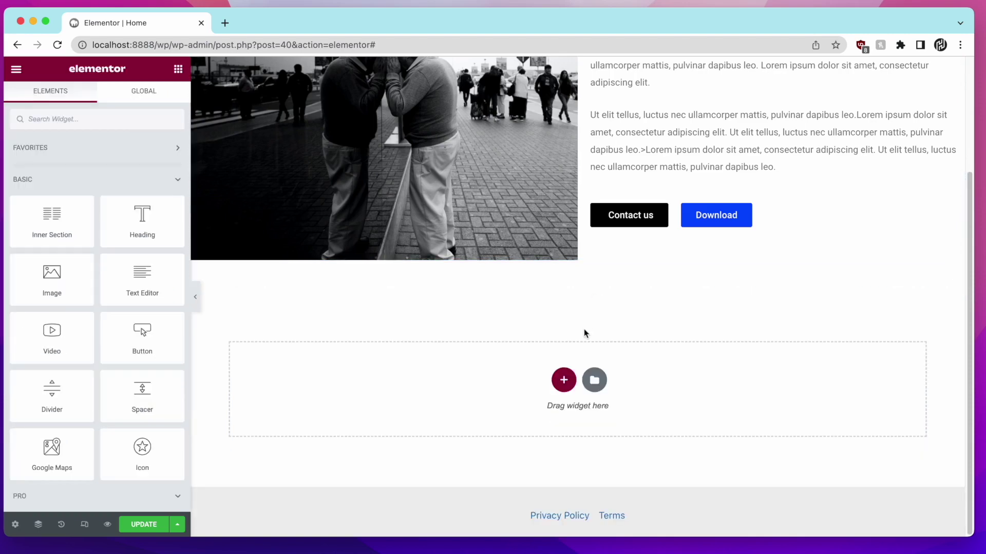
Step: Add a single-column section below the image and text section and place an Inner Section widget in it
click(563, 381)
click(420, 406)
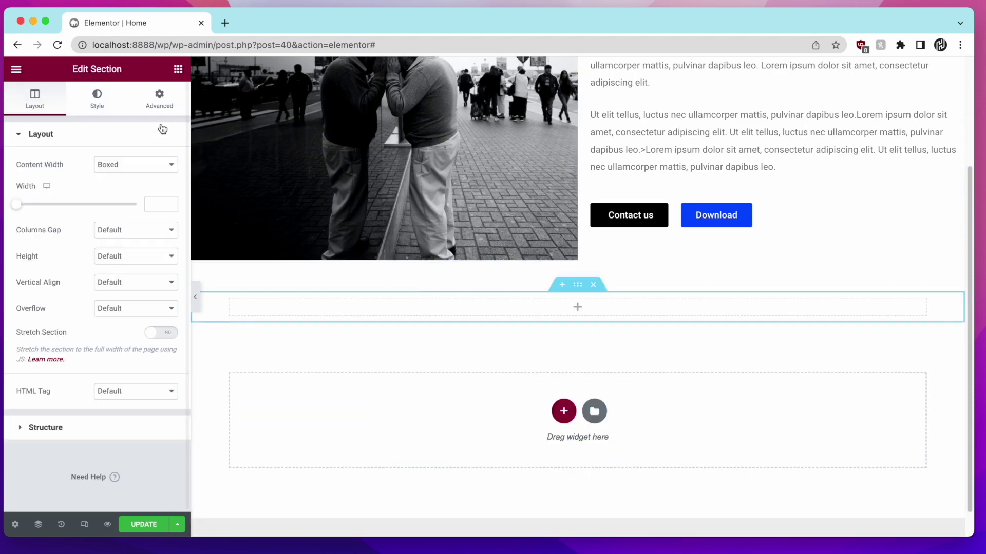
click(178, 69)
drag(61, 214, 295, 314)
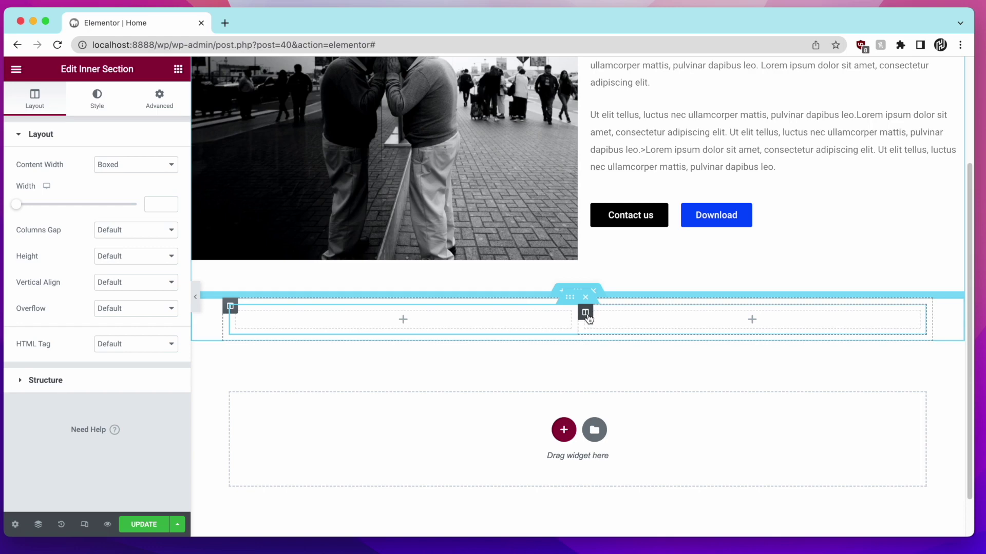
Step: Duplicate the columns of the new inner section until it has six columns
right_click(588, 319)
click(617, 344)
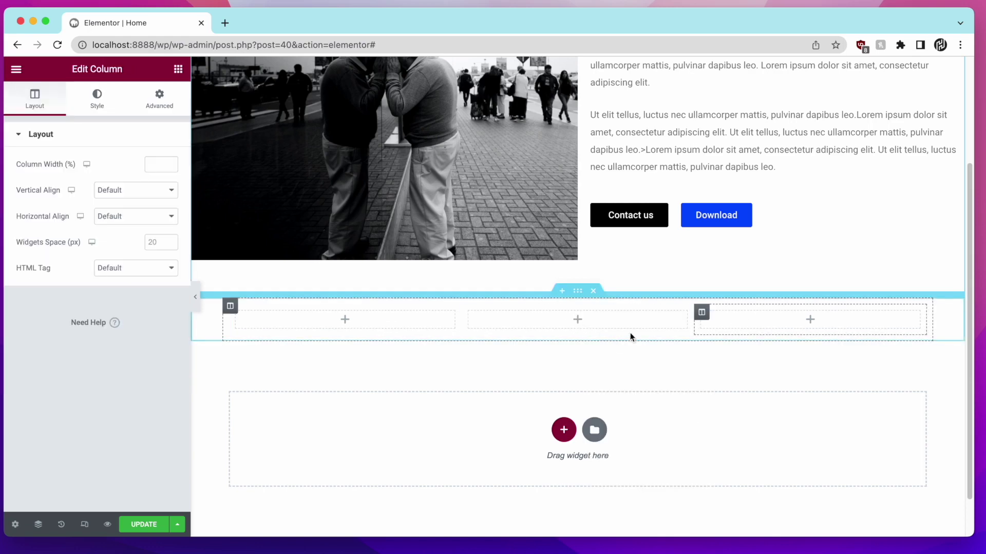
right_click(701, 313)
click(723, 353)
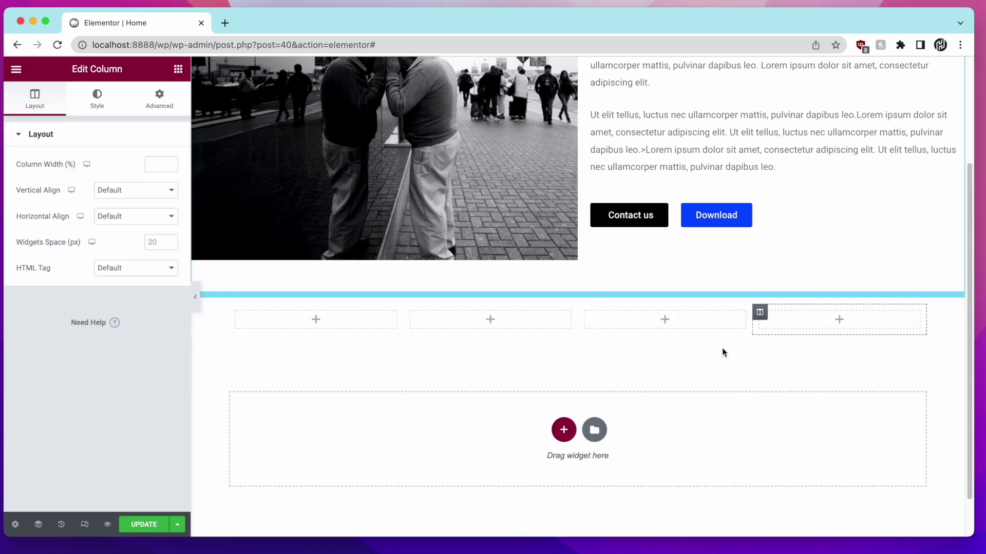
right_click(590, 313)
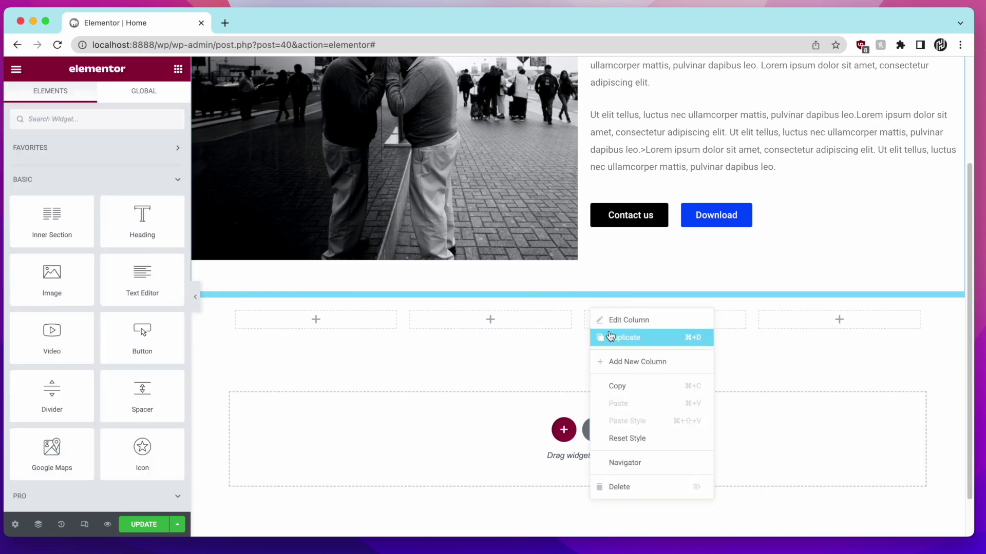
click(614, 337)
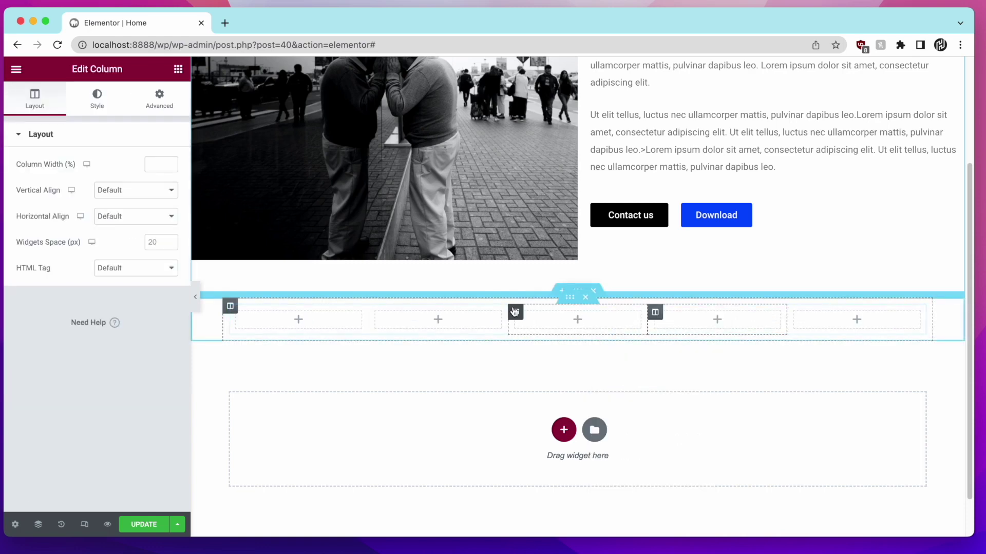
right_click(514, 312)
click(534, 337)
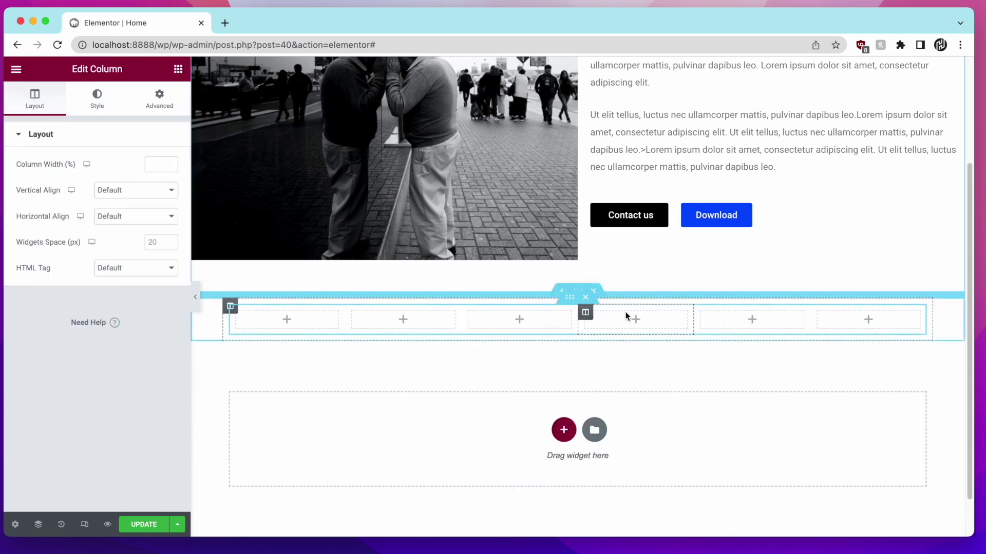
right_click(587, 313)
click(606, 338)
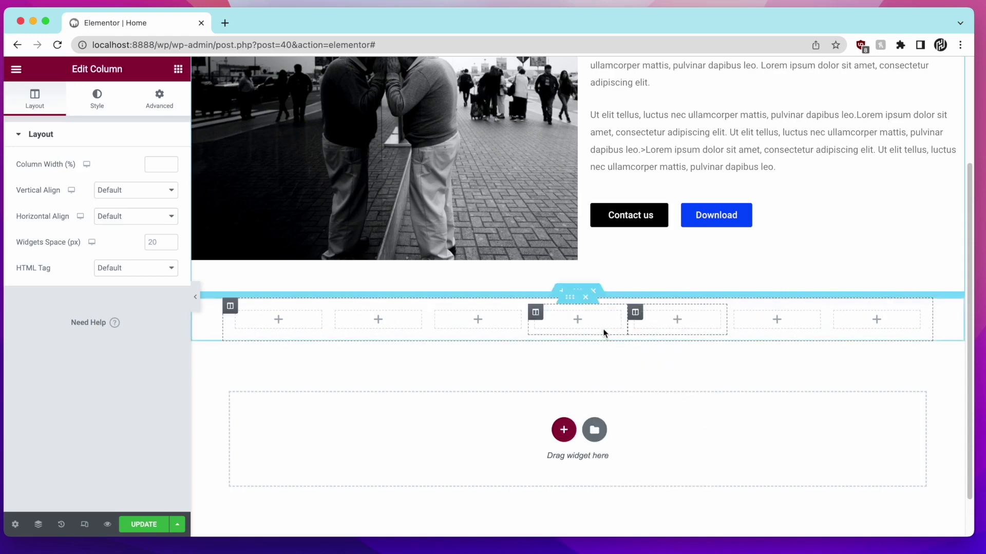
right_click(636, 323)
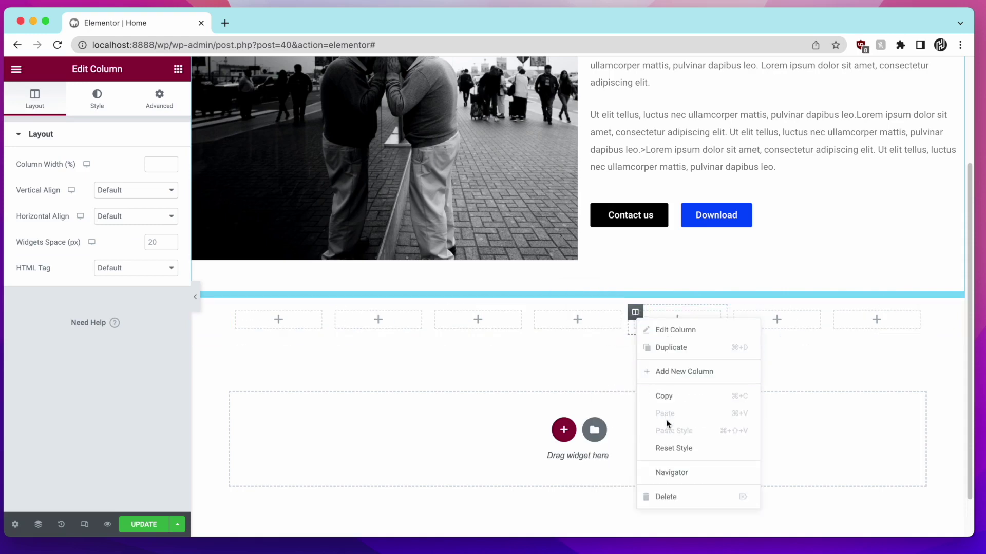
click(670, 499)
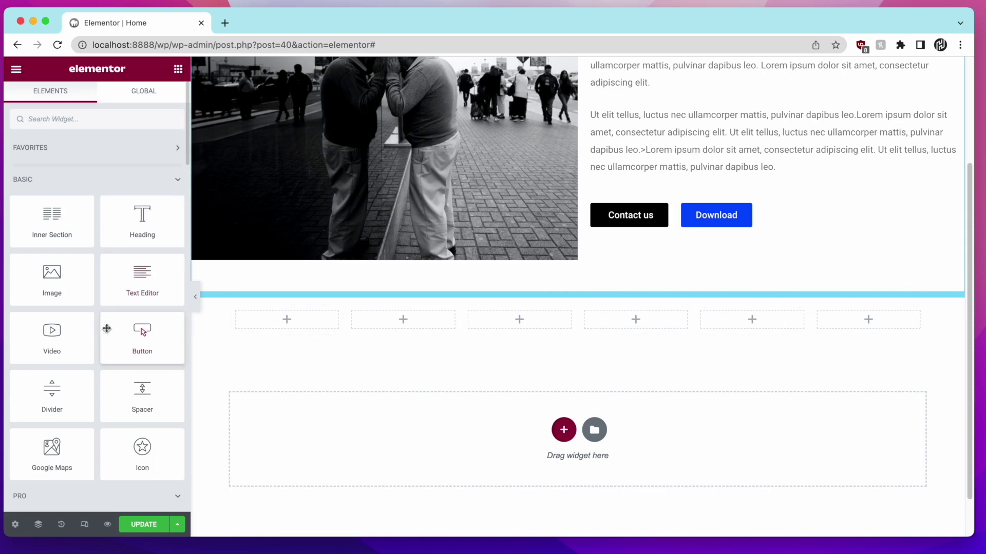
Step: Place an Image widget in each of the six columns of the inner section
mouse_move(139, 341)
mouse_down()
mouse_move(236, 334)
mouse_move(149, 330)
mouse_up()
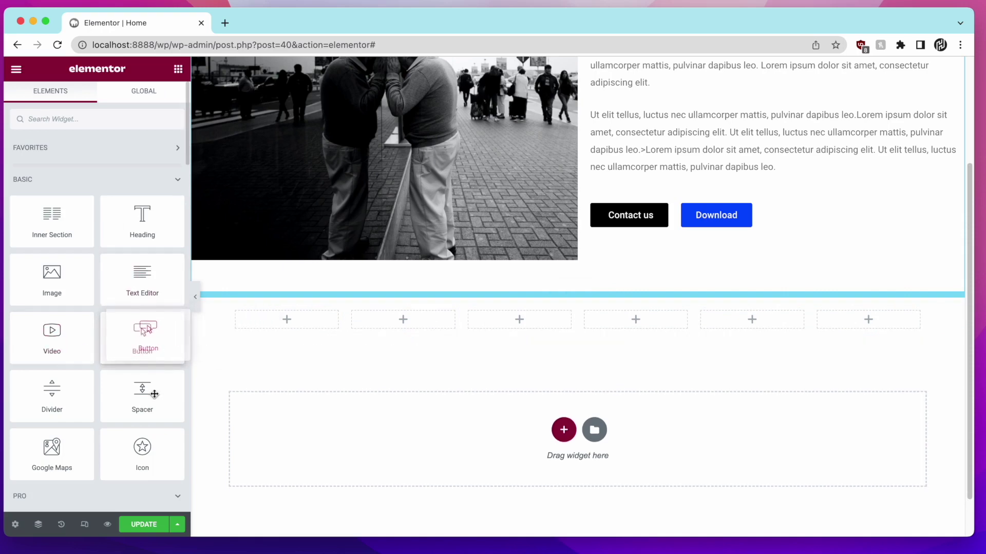
scroll(65, 431, down, 3)
scroll(72, 407, up, 3)
drag(48, 271, 269, 325)
click(179, 68)
drag(51, 277, 400, 345)
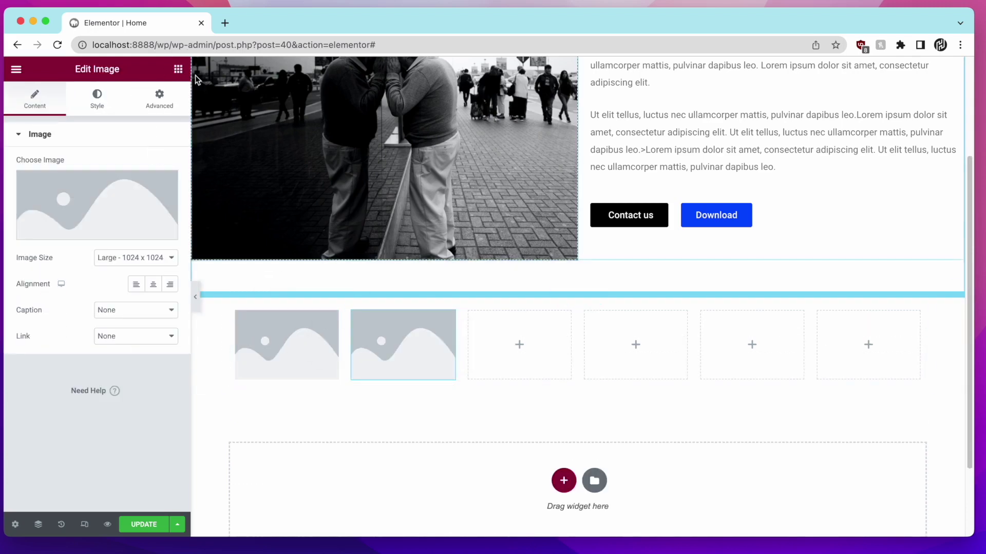
click(177, 68)
drag(52, 278, 513, 340)
click(177, 68)
drag(52, 277, 667, 326)
click(178, 68)
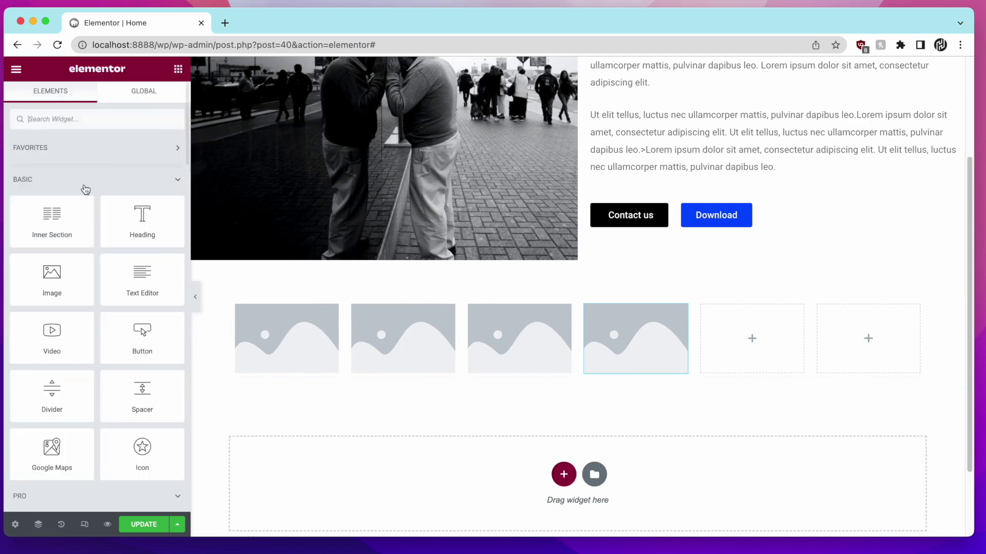
drag(52, 277, 775, 332)
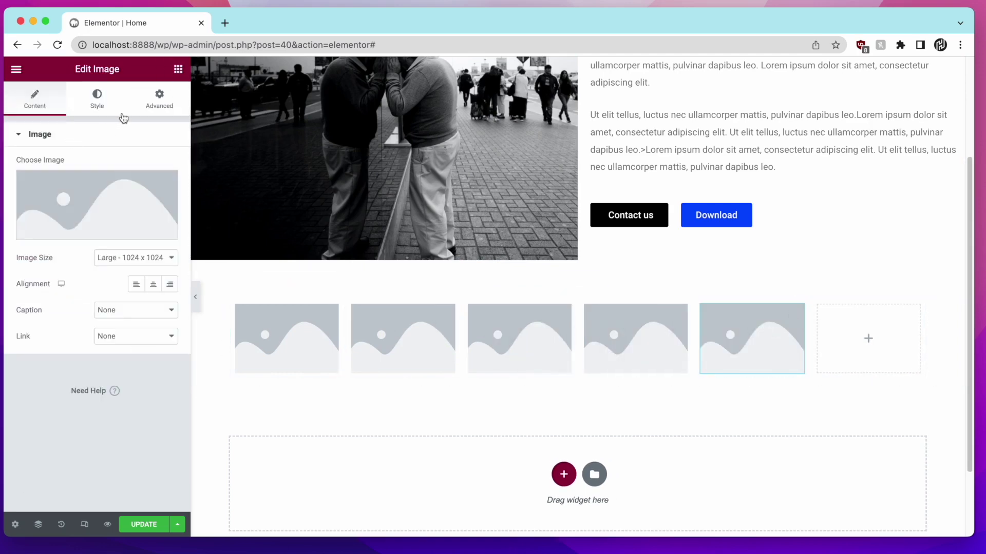
click(178, 68)
drag(52, 277, 852, 336)
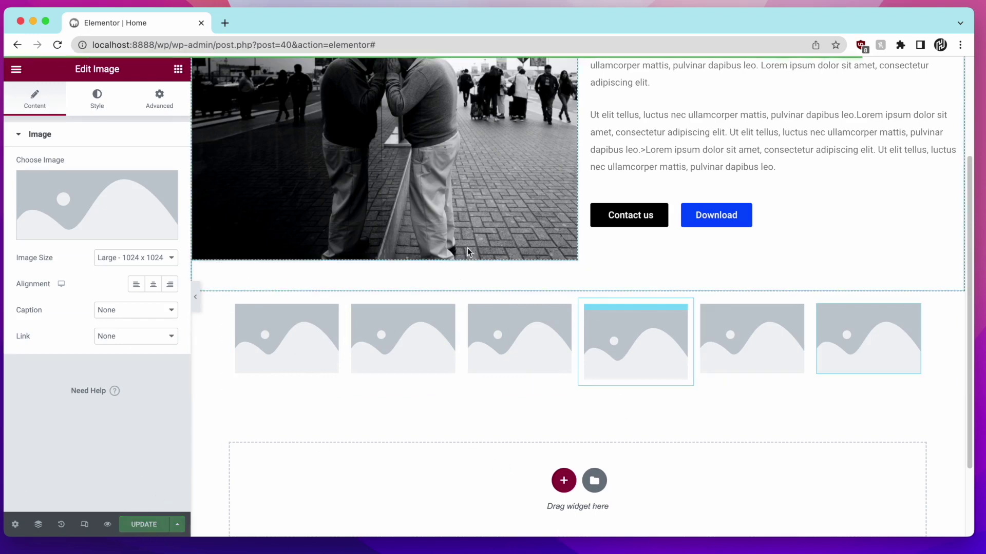
Step: Set the image and text inner section's content width to Boxed and its columns gap to Default
scroll(467, 250, up, 3)
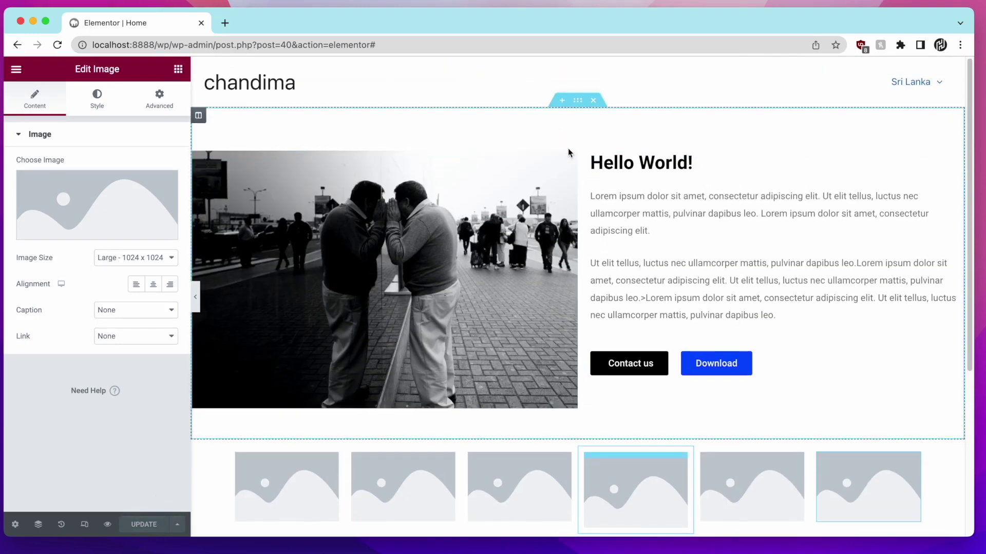
right_click(571, 145)
click(615, 156)
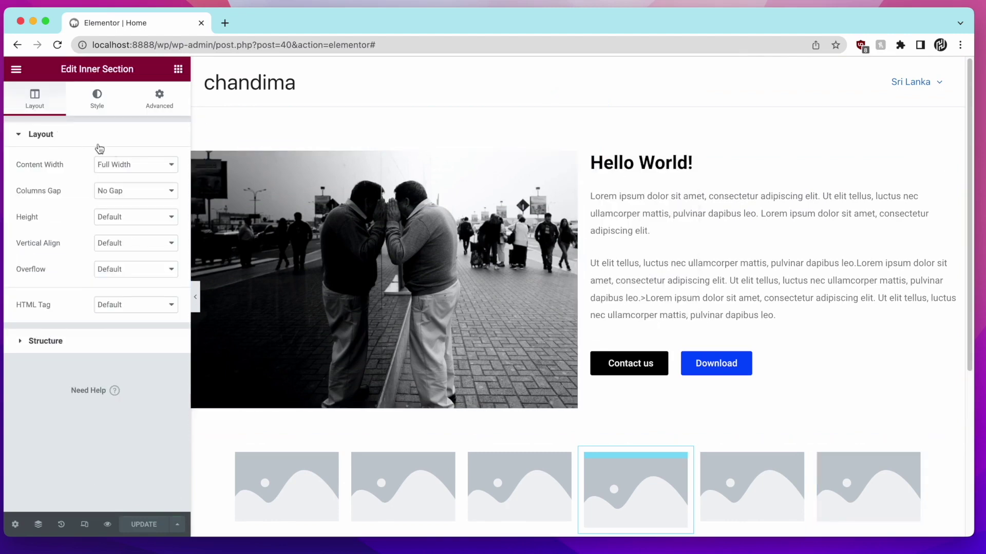
click(143, 165)
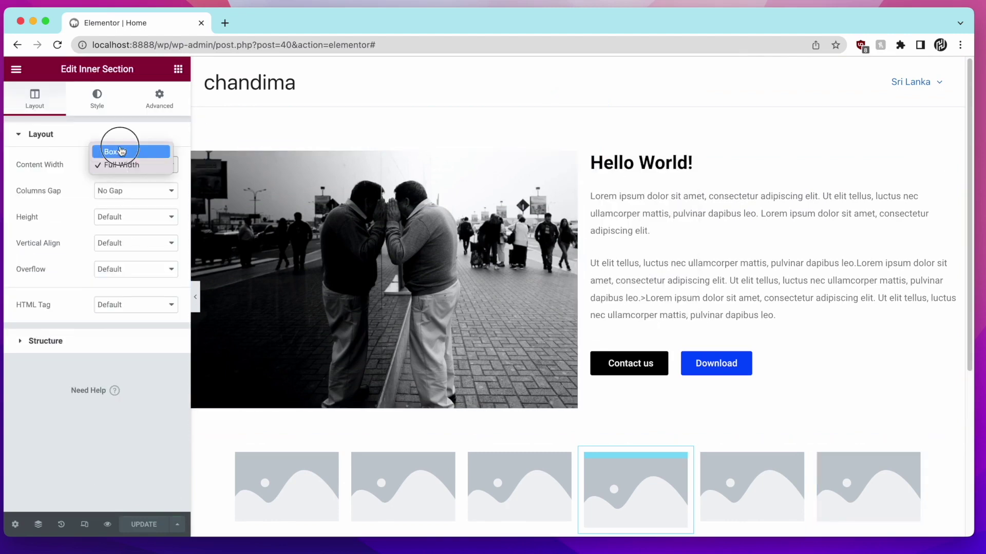
click(120, 150)
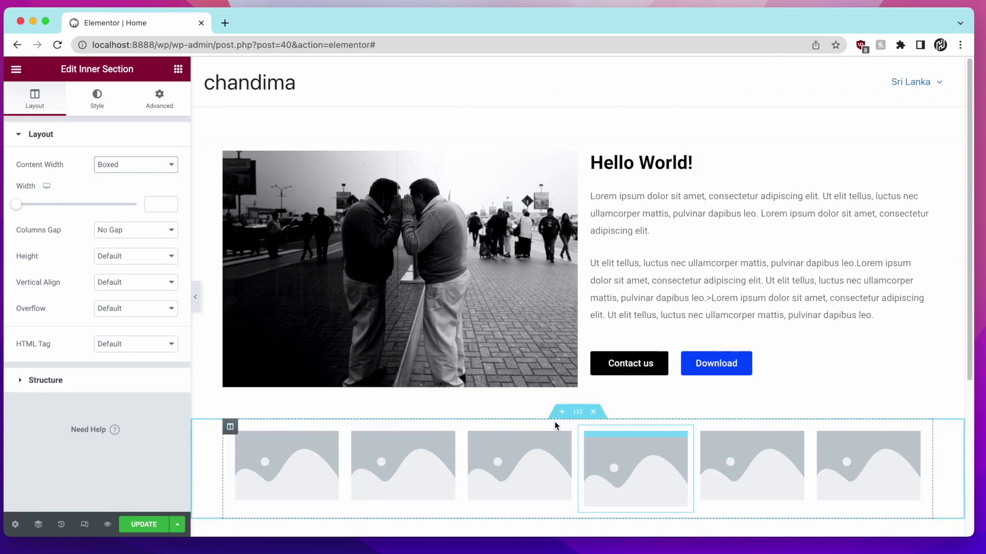
click(134, 232)
click(138, 218)
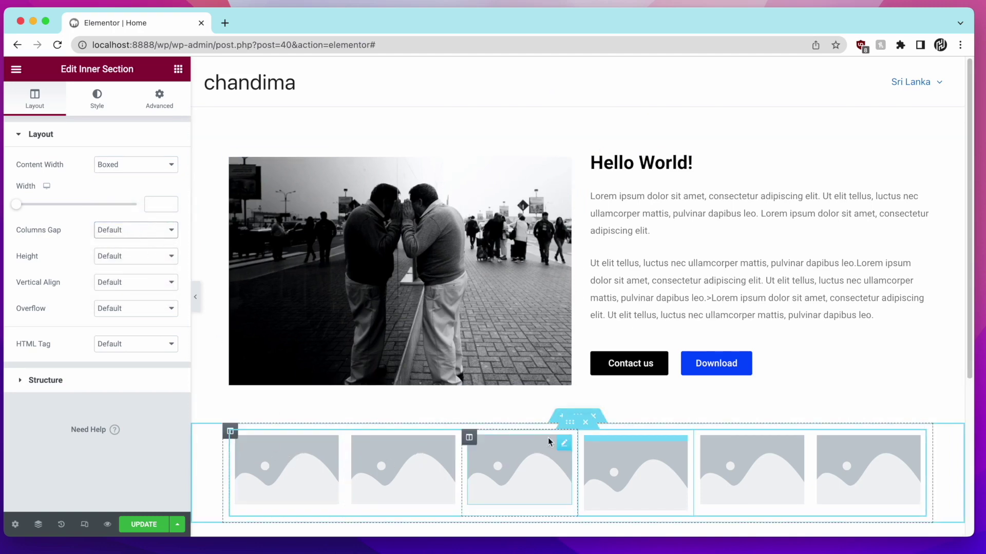
Step: Set the columns gap of the six-image inner section to No Gap
right_click(570, 429)
click(606, 358)
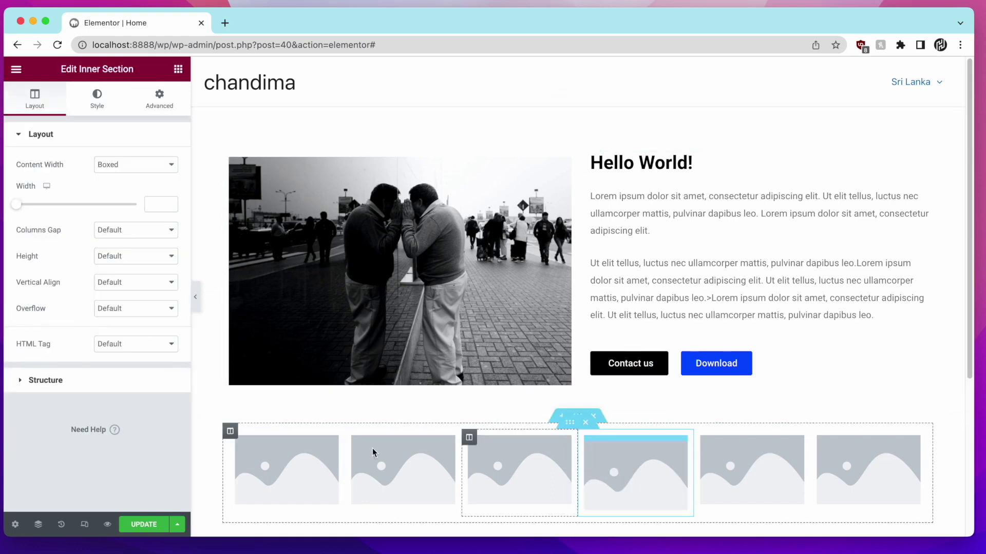
click(135, 235)
click(135, 241)
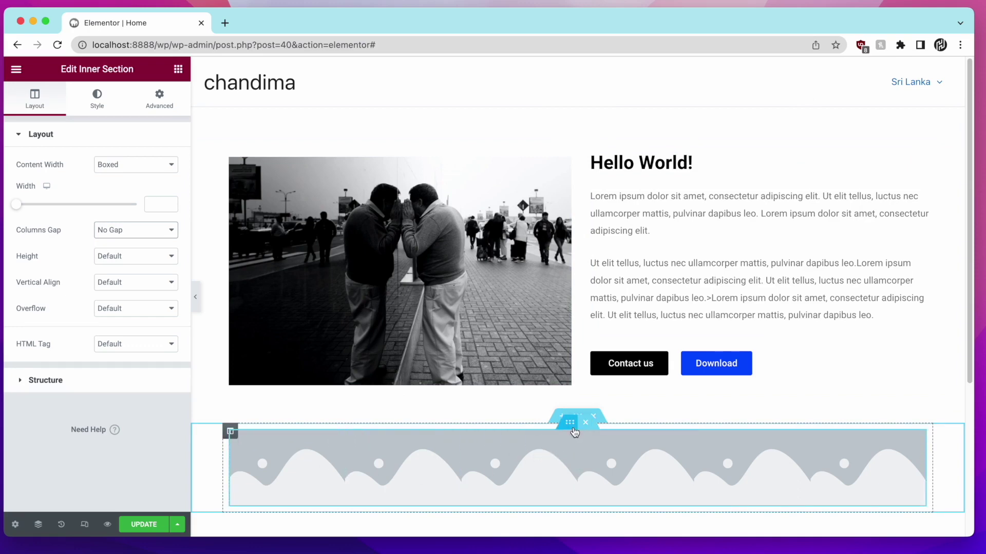
Step: Set the right padding of the first column in the six-image section to 10 px
right_click(574, 432)
click(612, 355)
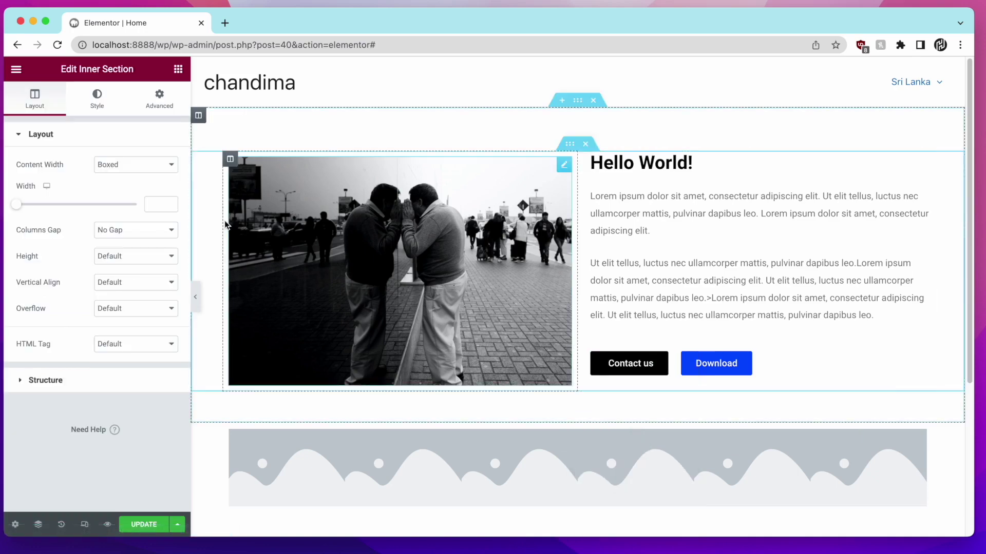
click(159, 98)
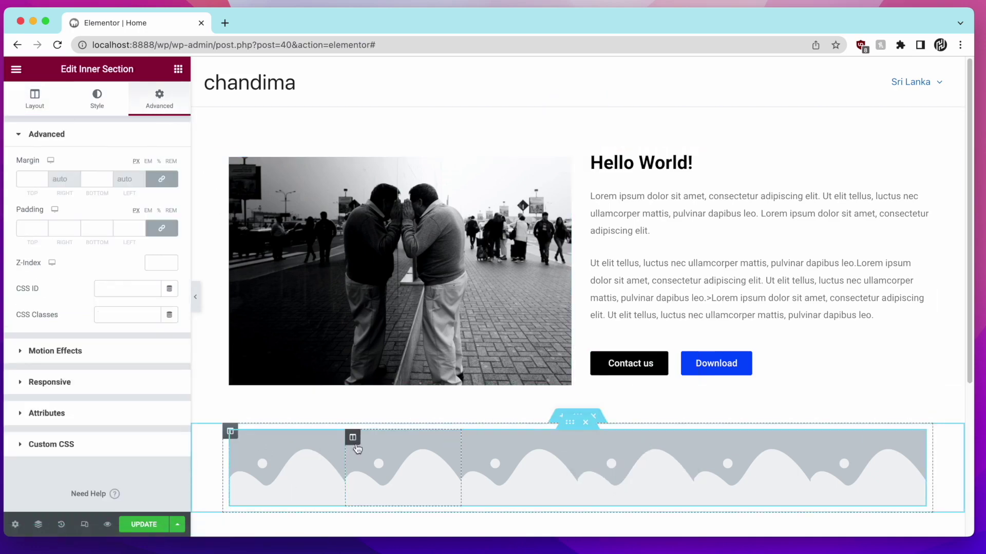
right_click(245, 440)
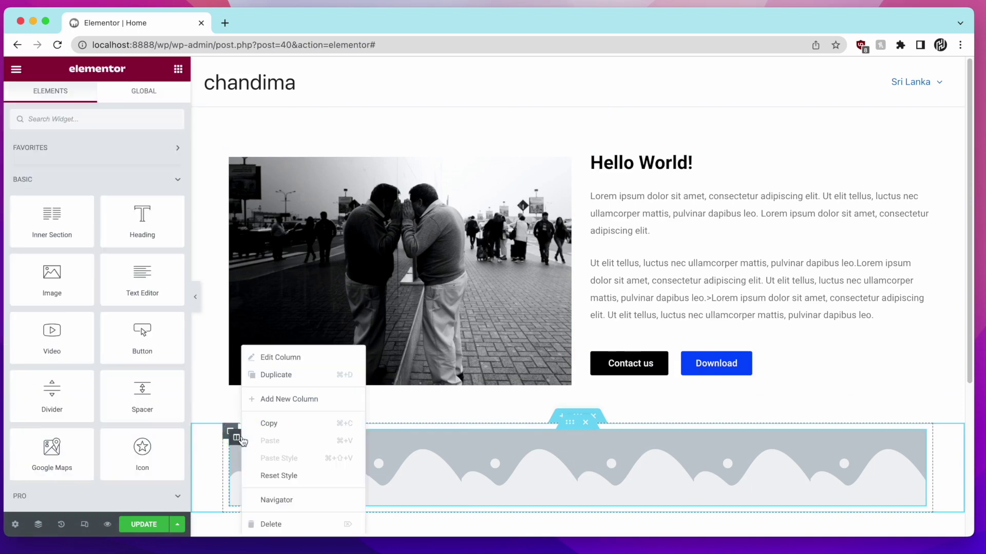
click(297, 359)
click(159, 97)
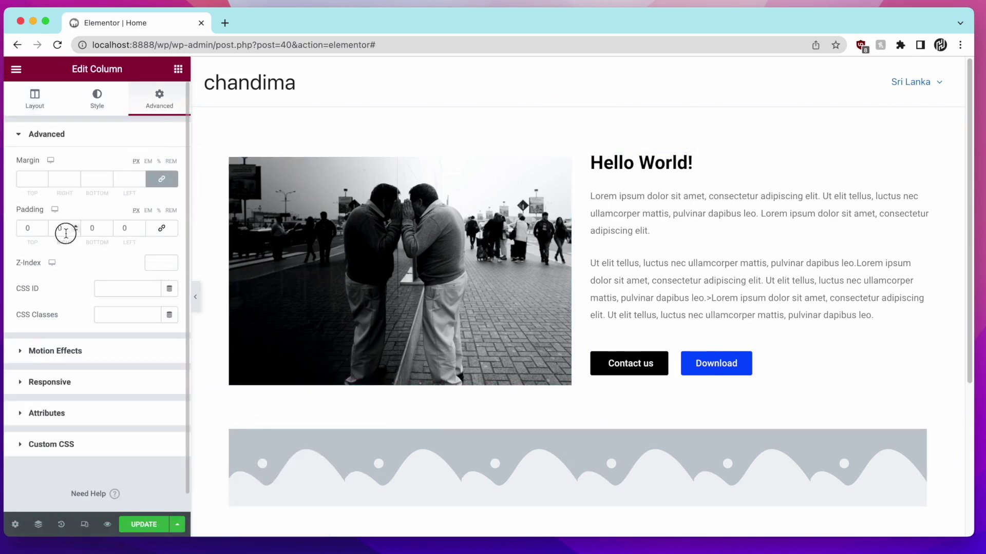
text(10)
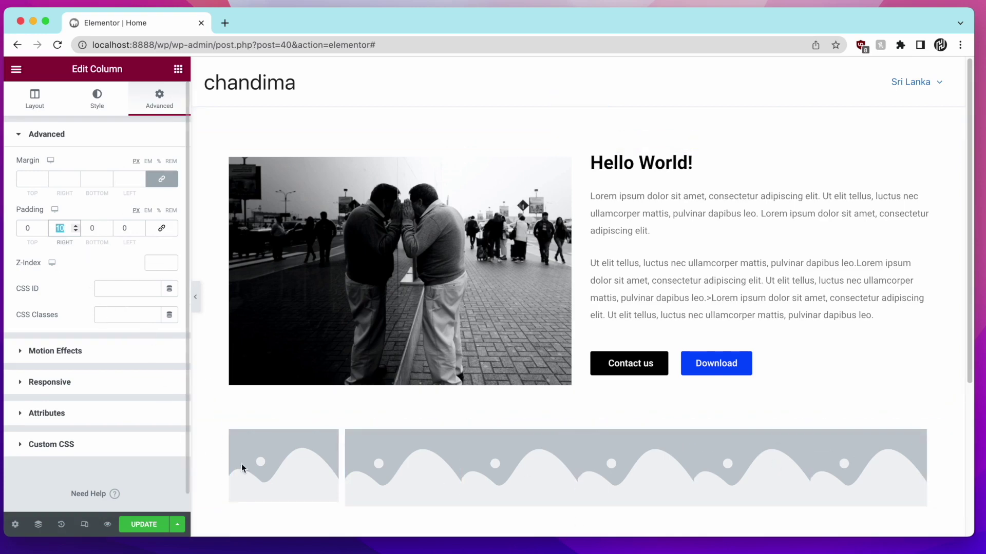
Step: Try to copy the first placeholder image's style onto the second placeholder image
right_click(260, 482)
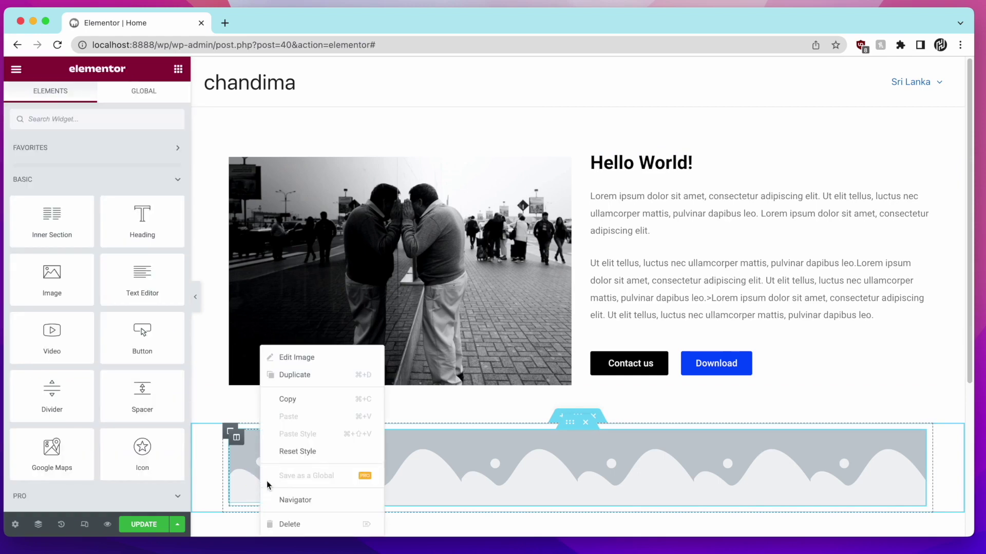
click(346, 409)
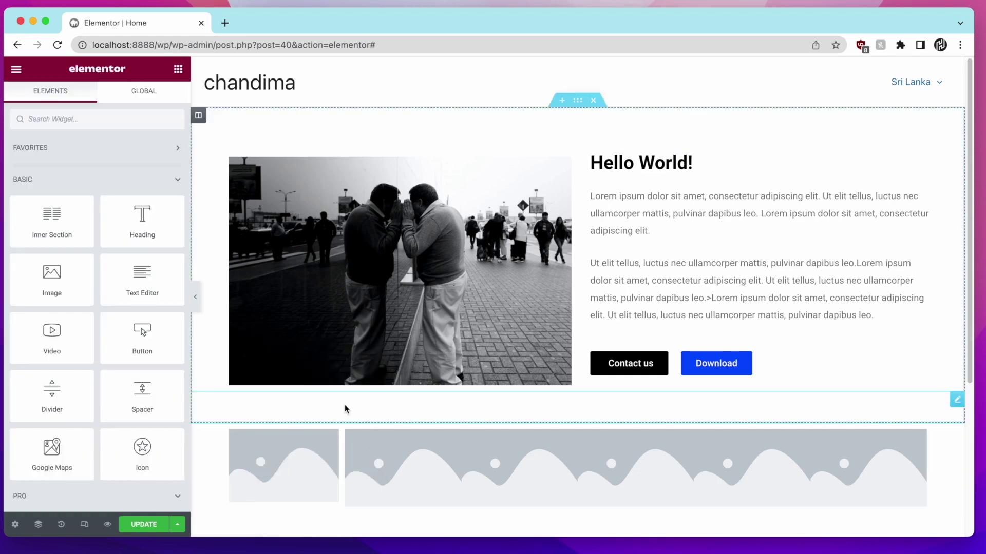
right_click(375, 469)
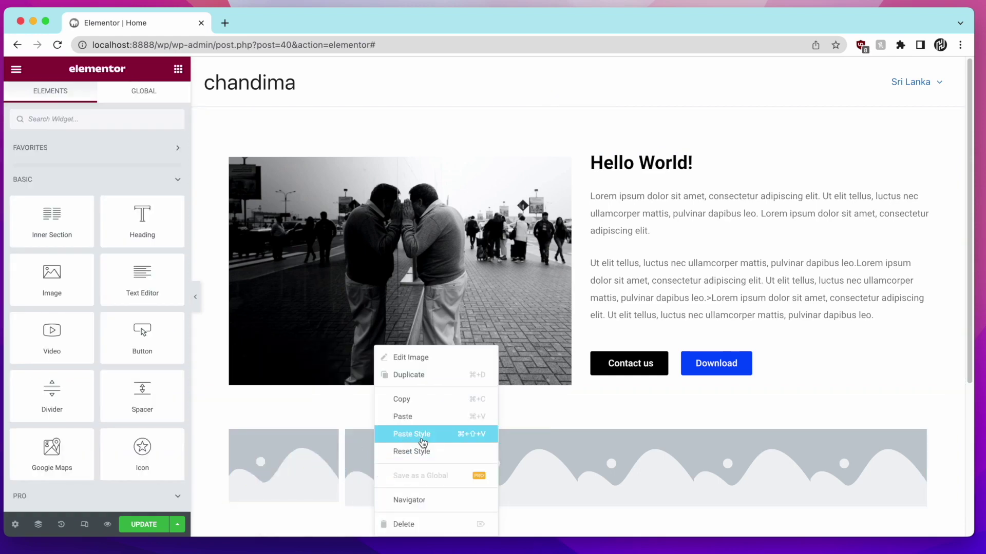
click(423, 435)
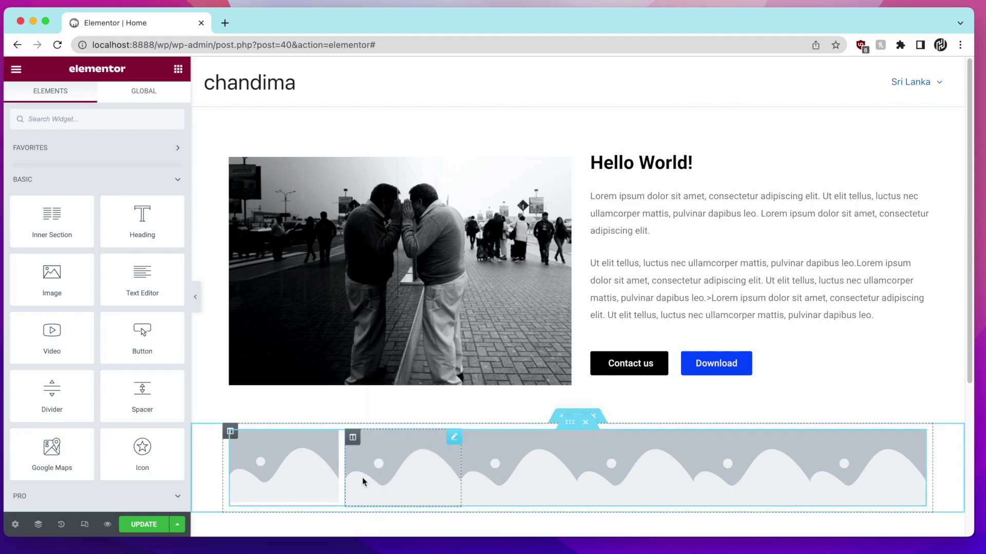
right_click(377, 474)
click(407, 459)
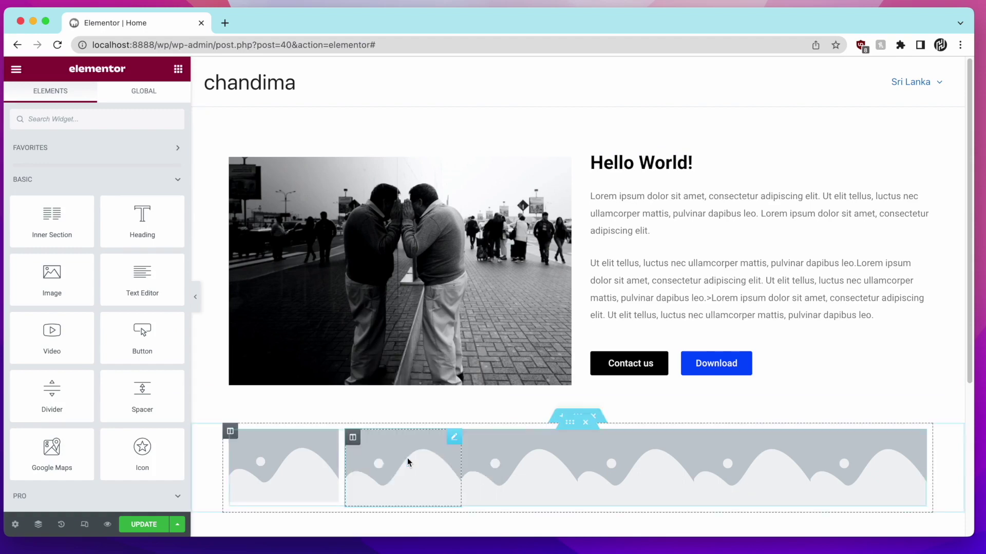
Step: Copy the first image column and paste its style onto the other five columns
right_click(231, 433)
click(272, 421)
right_click(362, 460)
click(397, 456)
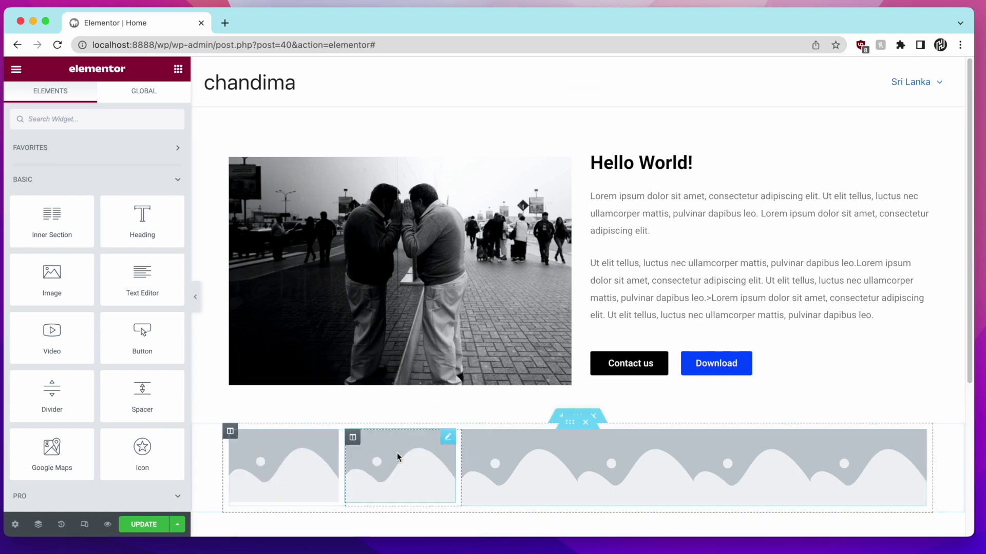
right_click(469, 447)
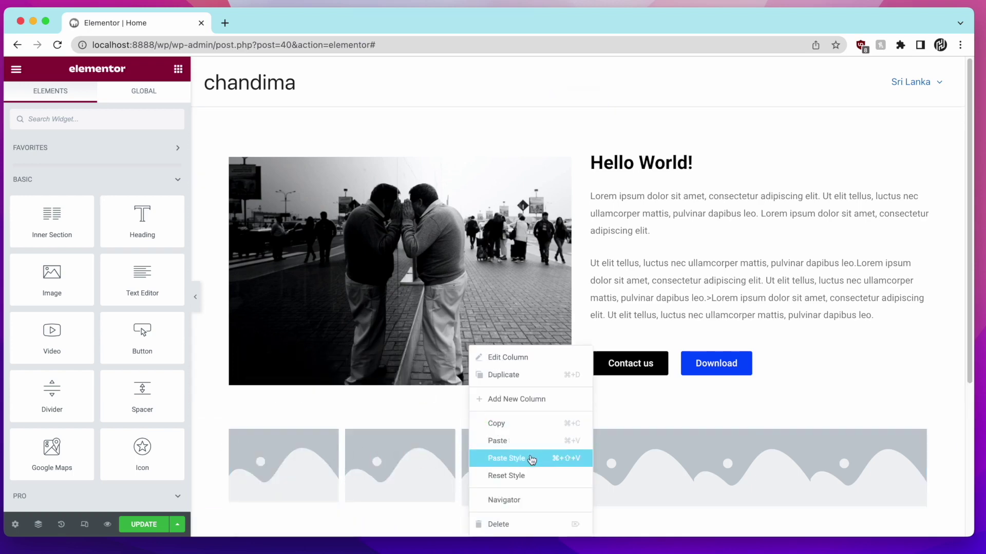
click(531, 459)
right_click(584, 438)
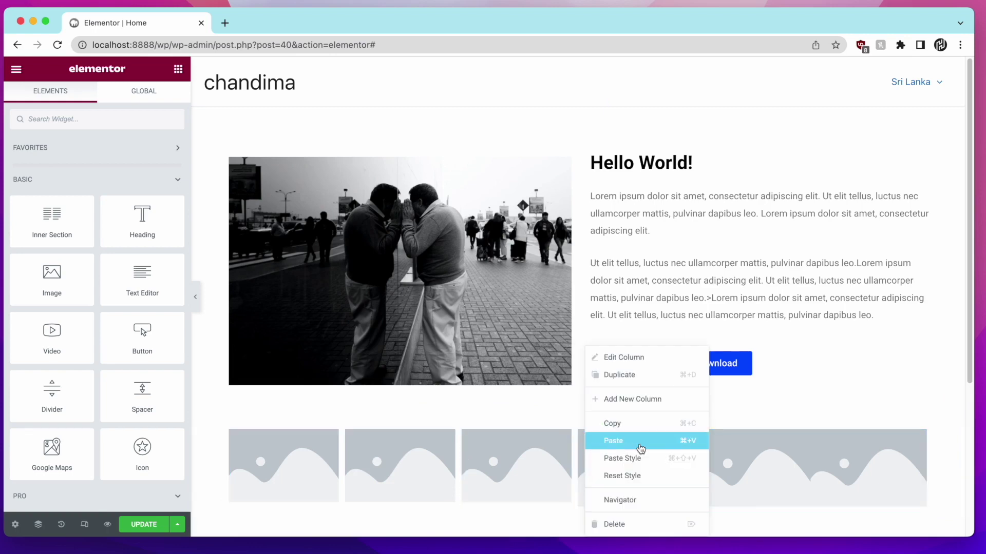
click(636, 459)
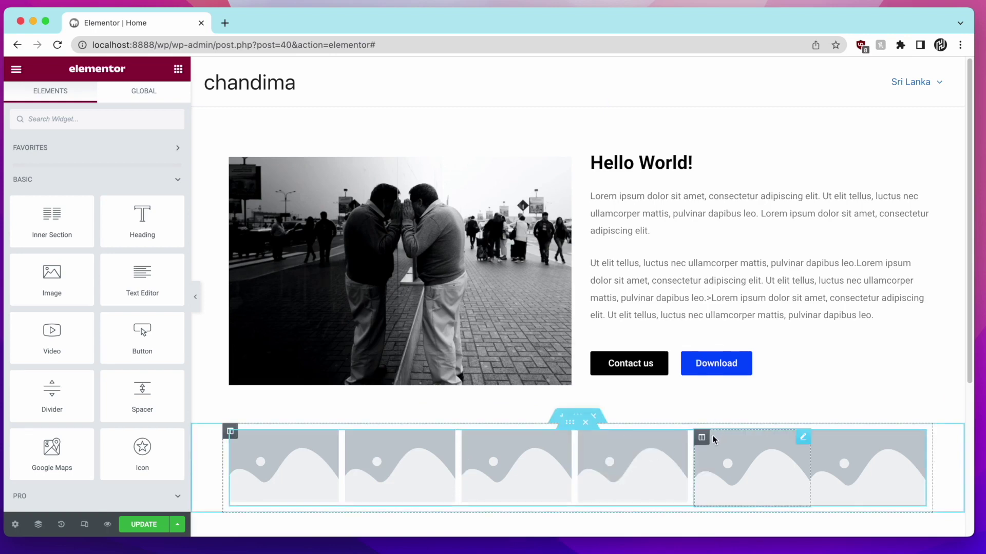
right_click(703, 438)
click(740, 457)
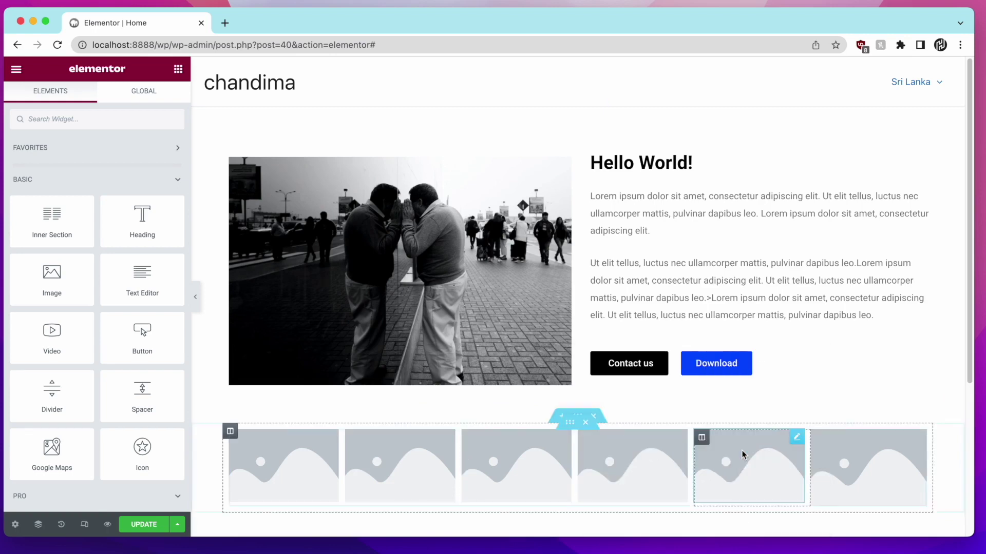
right_click(816, 439)
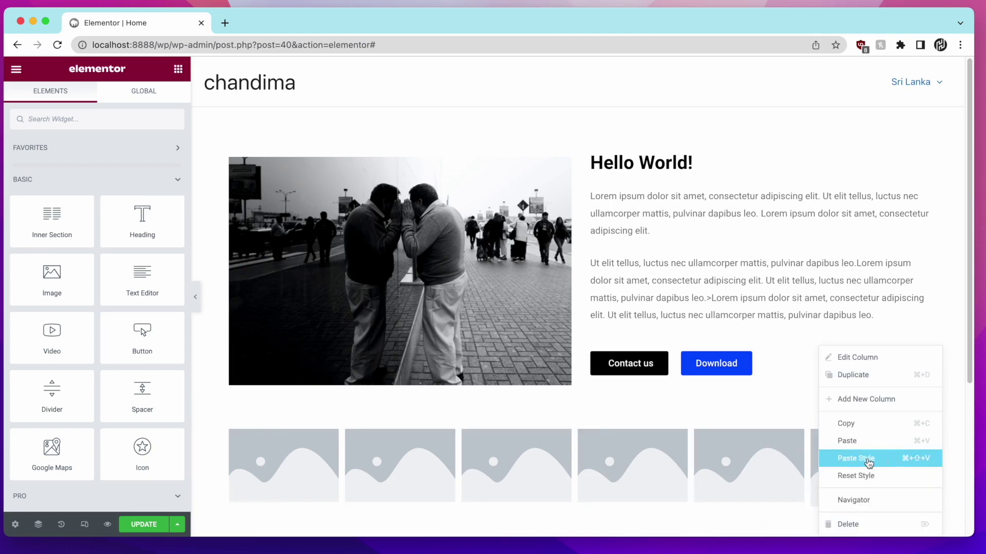
click(855, 458)
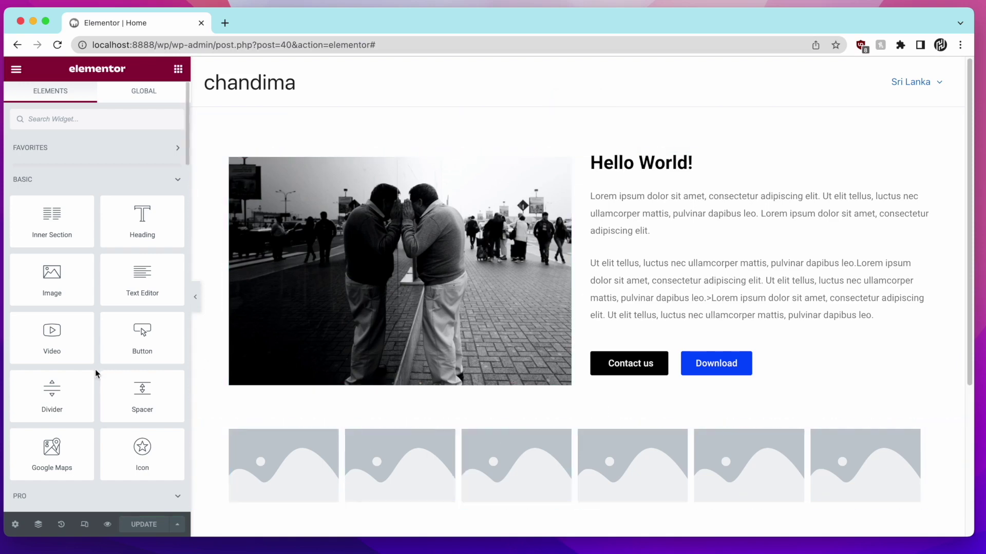
scroll(98, 361, down, 20)
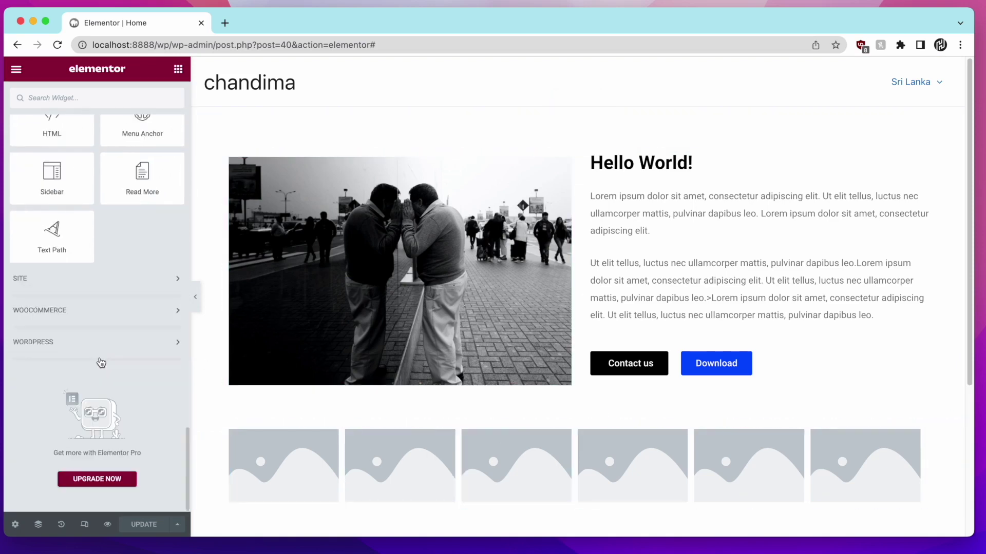
scroll(108, 355, up, 8)
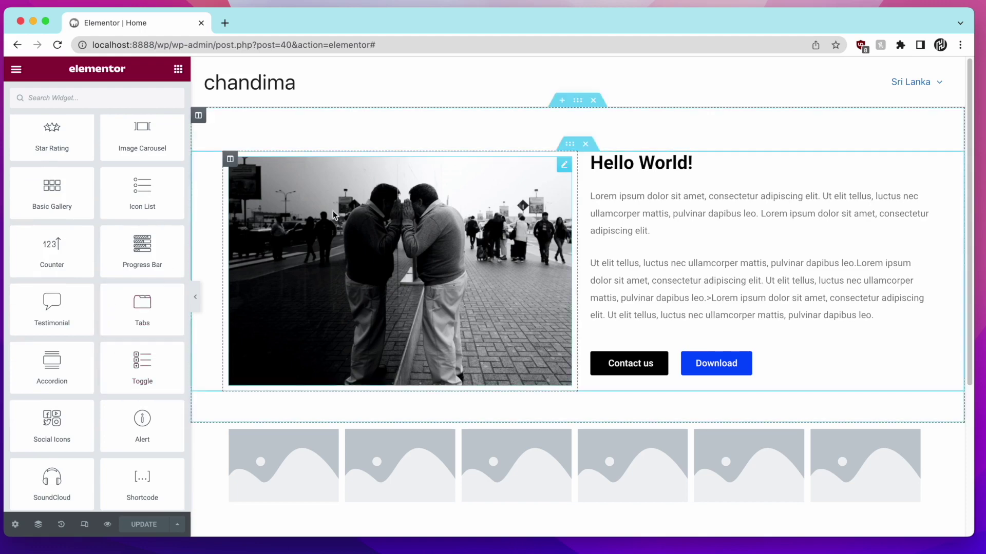
scroll(288, 260, down, 4)
scroll(291, 295, up, 4)
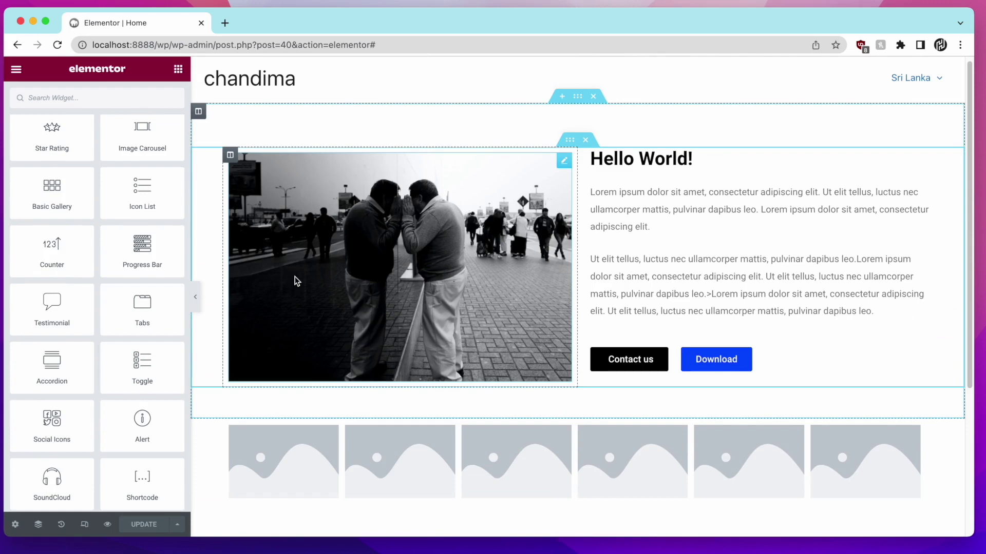
Step: Open themeforest.com in a new browser tab
click(226, 31)
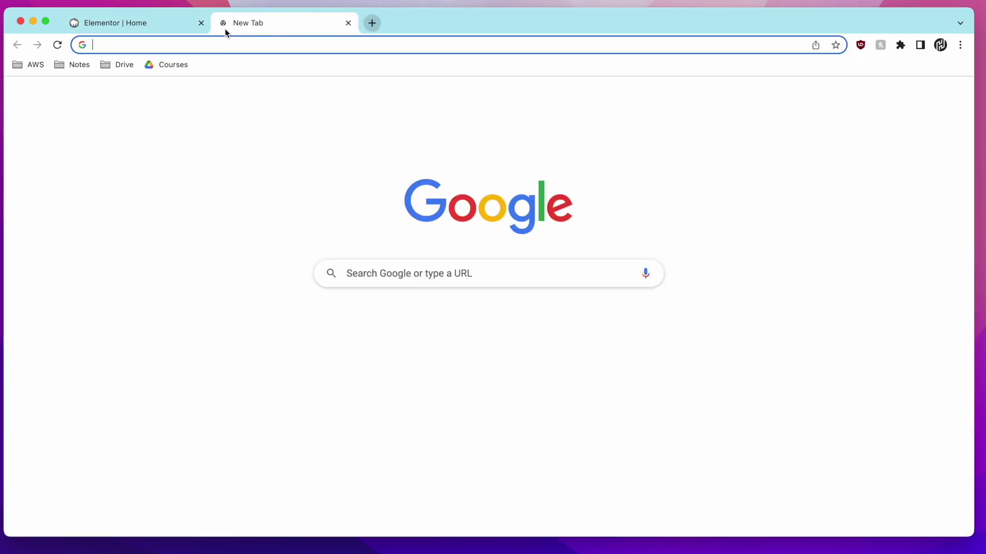
text(themeforest.com)
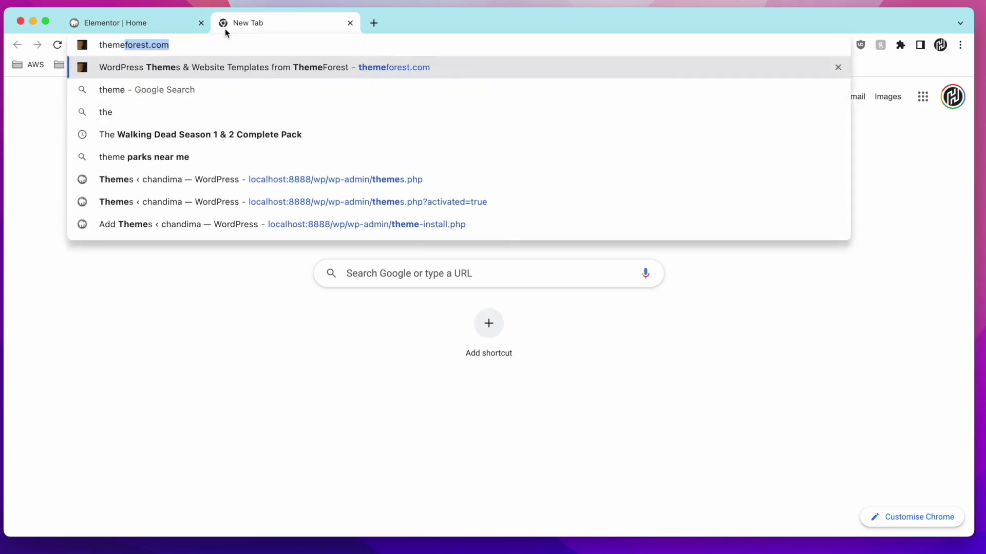
key(Return)
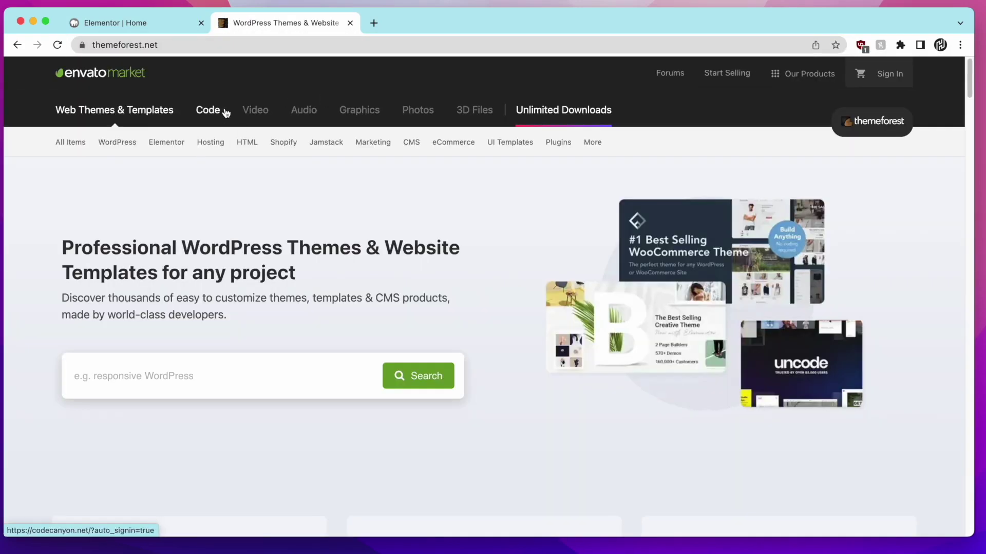
Step: Search ThemeForest for "landing page" and dismiss the coupon pop-up
click(284, 372)
text(landing page)
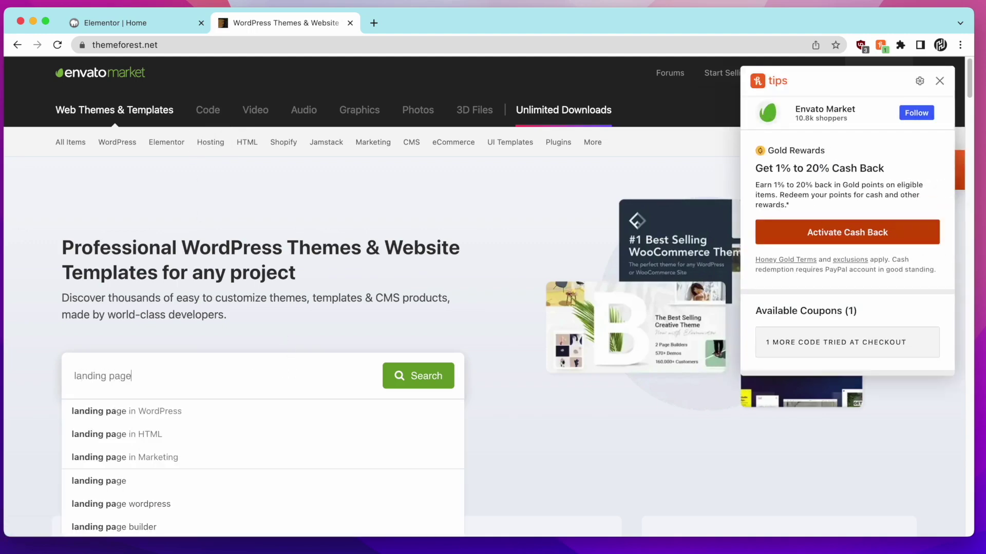
key(Return)
click(939, 81)
Step: Open the Twilo - SaaS Landing Page item from the search results and launch its live preview
scroll(476, 287, down, 4)
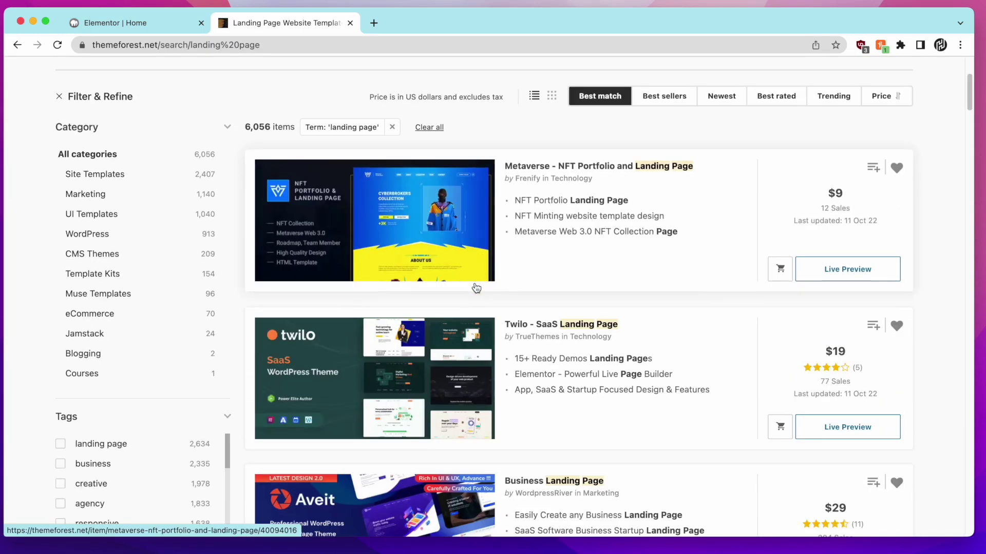
scroll(476, 288, down, 2)
click(573, 229)
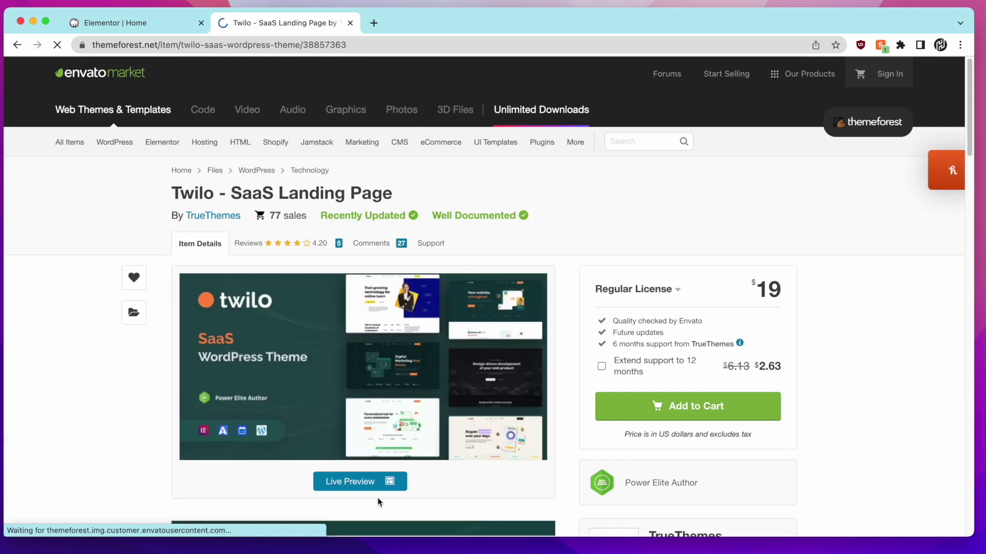
click(368, 486)
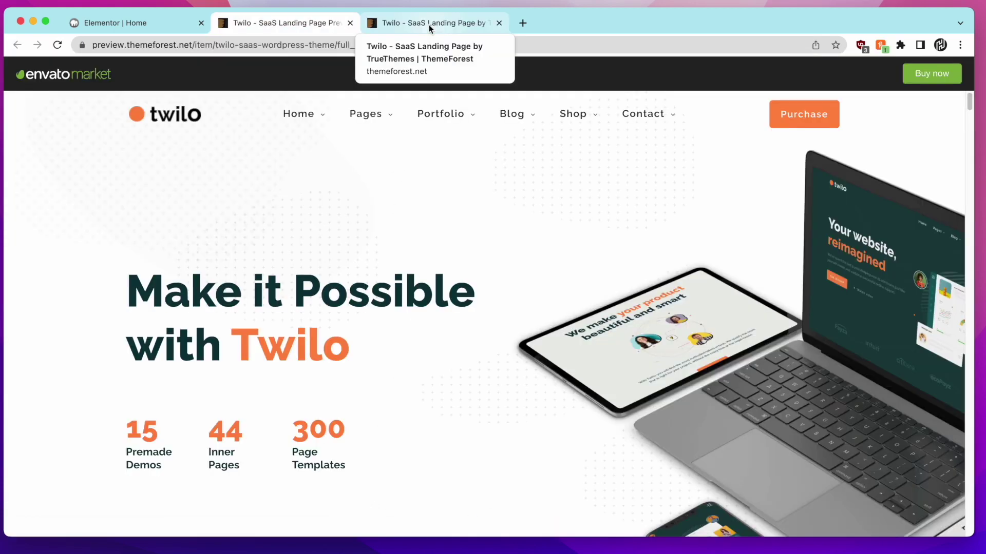
Step: Browse the Twilo preview down to the premade demos and open the Main Home demo
mouse_move(365, 114)
scroll(419, 272, down, 3)
scroll(424, 337, down, 10)
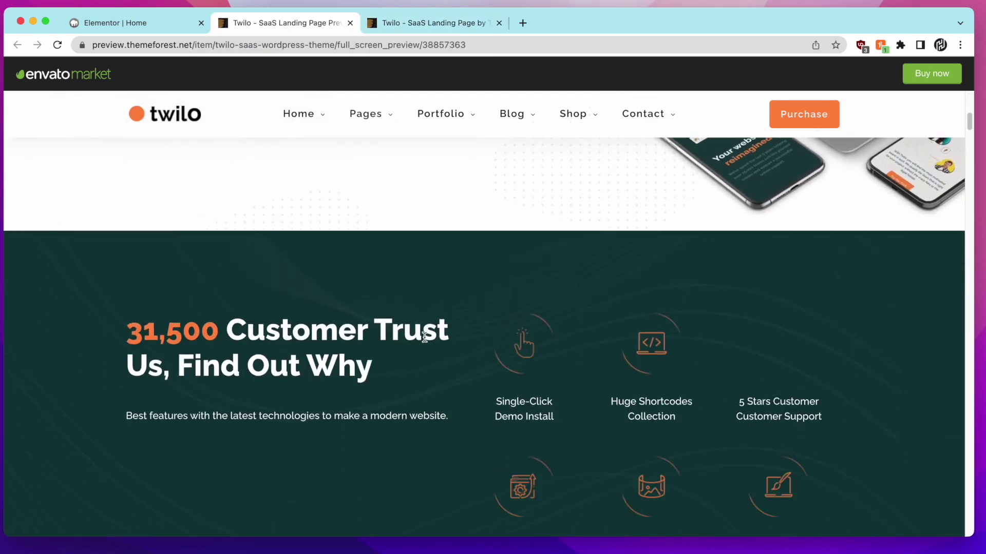
scroll(424, 344, down, 7)
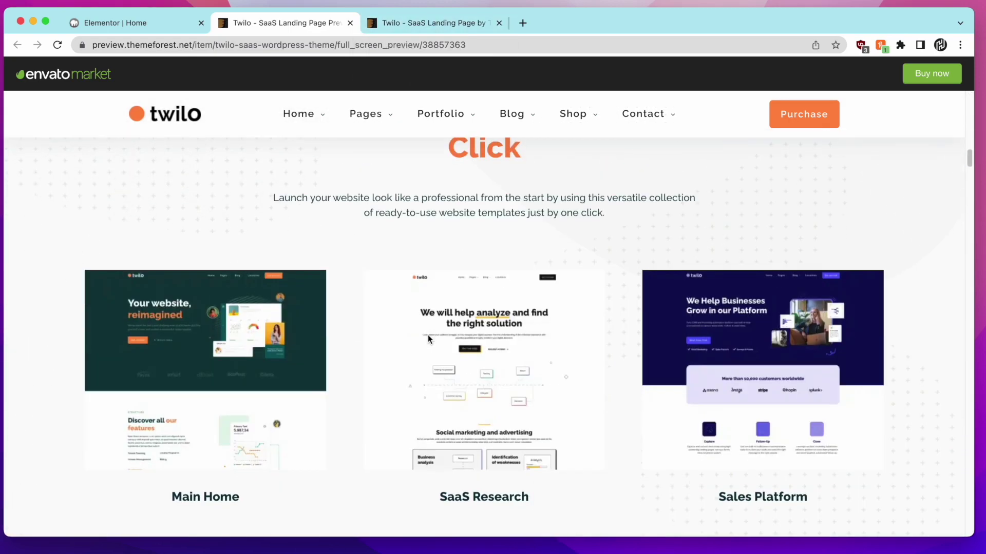
scroll(339, 348, down, 2)
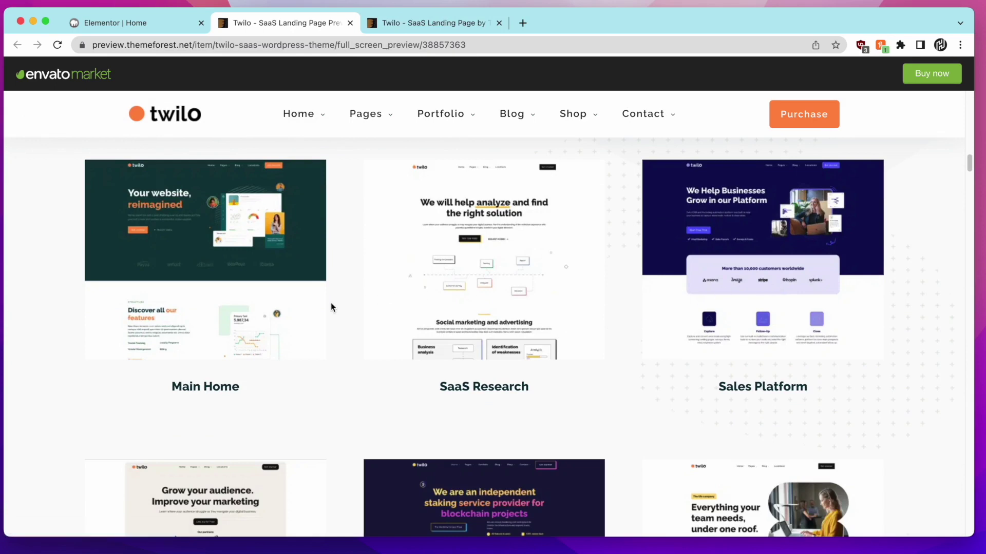
click(298, 305)
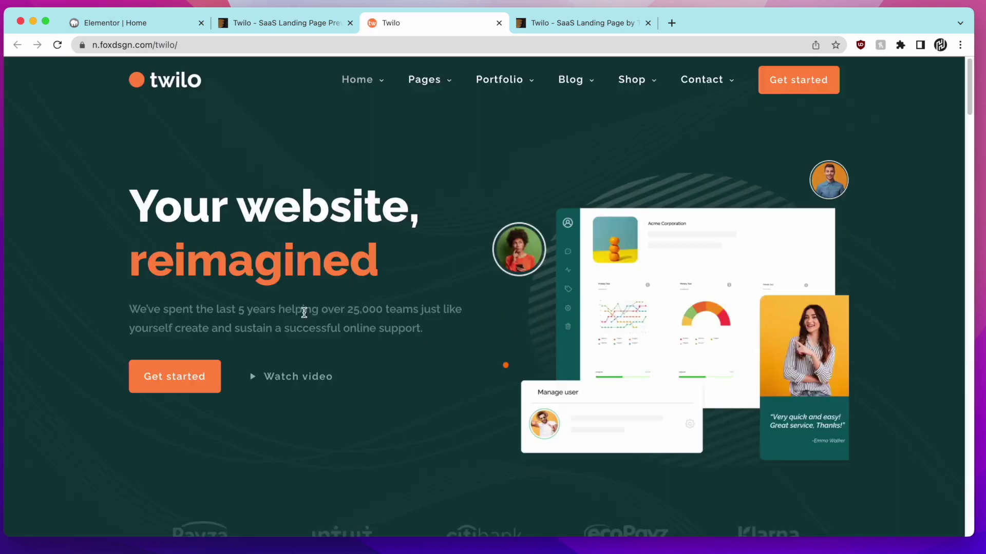
Step: Examine the Twilo Main Home demo from its hero section down to the footer and back
scroll(596, 310, down, 10)
scroll(595, 310, down, 20)
scroll(596, 314, down, 20)
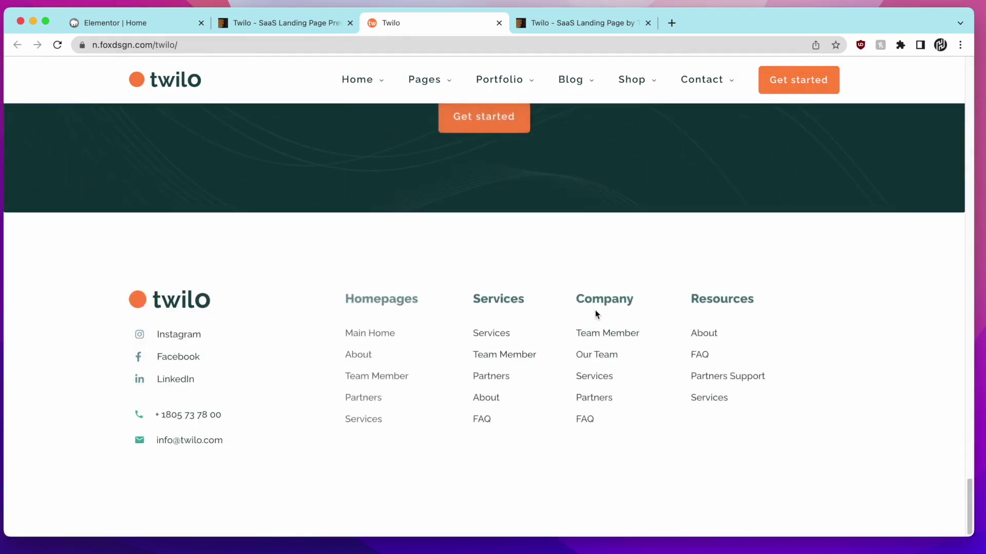
scroll(596, 314, up, 20)
scroll(596, 324, up, 20)
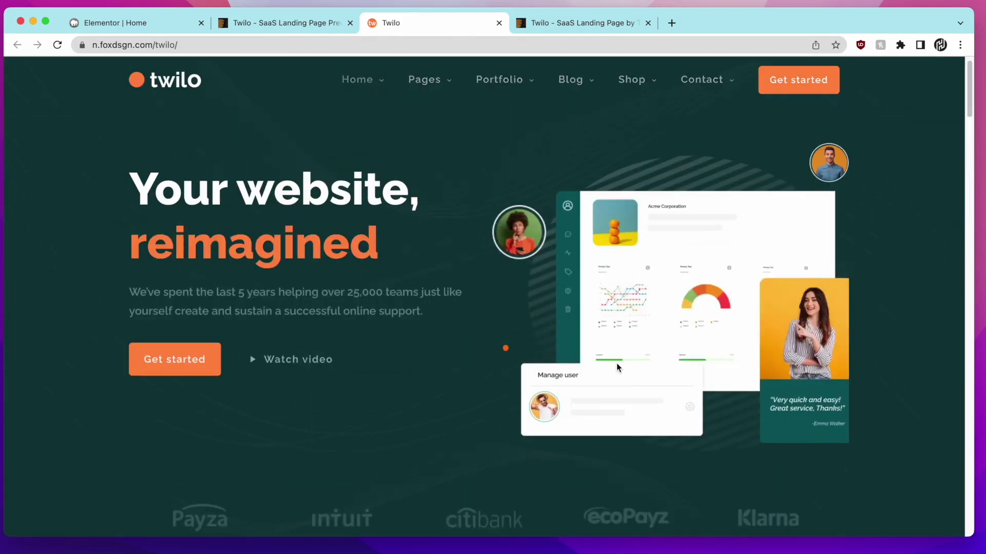
scroll(618, 368, up, 1)
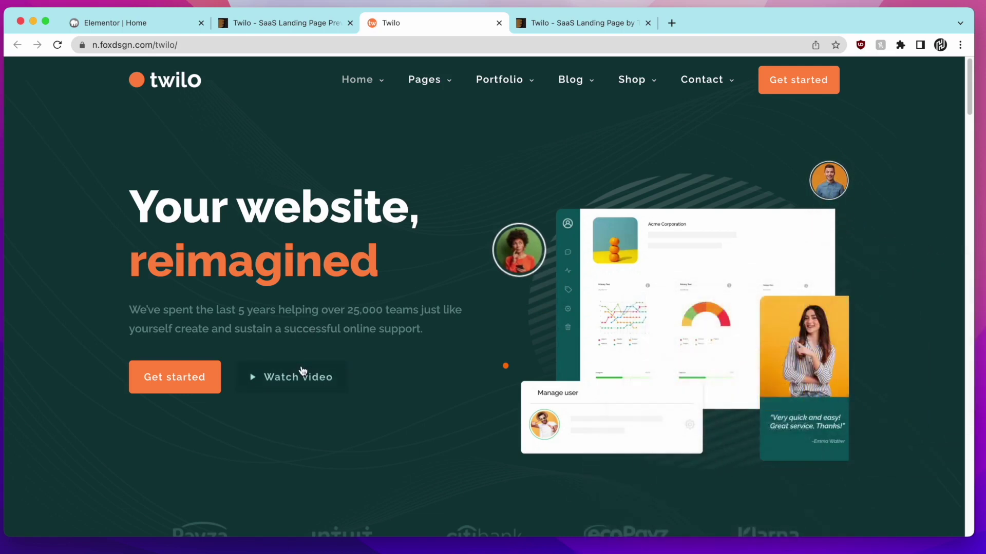
scroll(843, 401, down, 2)
scroll(840, 388, up, 2)
Step: Switch to the Elementor Home page and delete both the image-and-text section and the six-image section
click(130, 24)
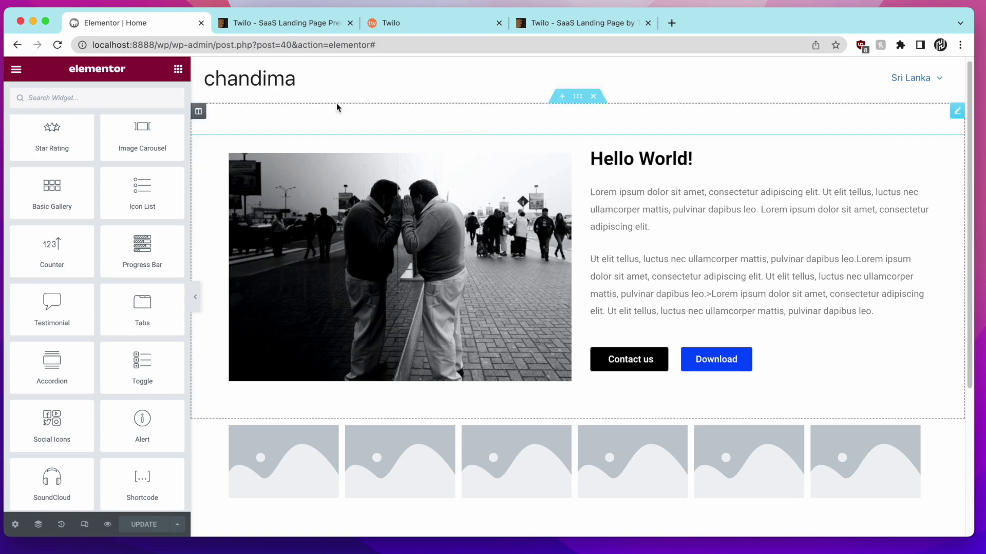
click(592, 98)
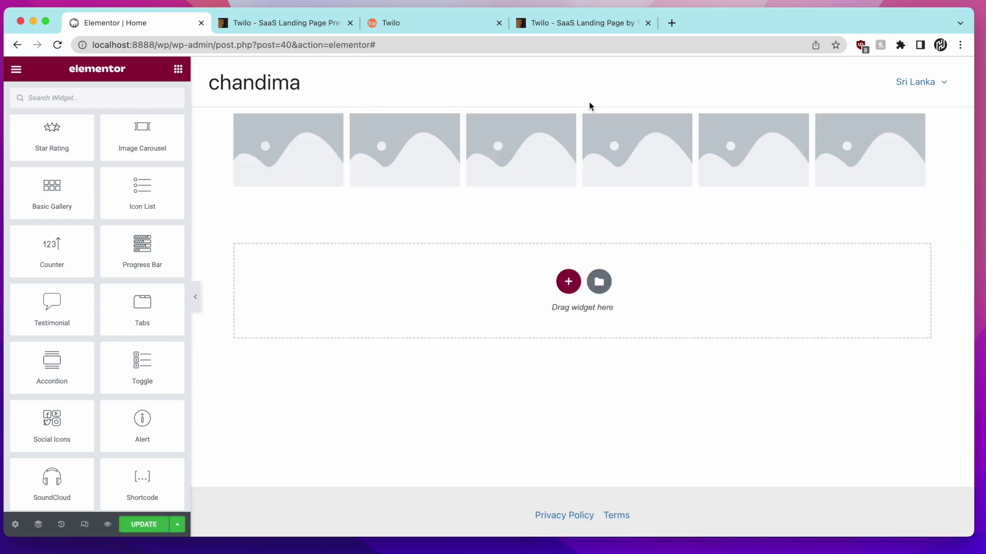
click(594, 101)
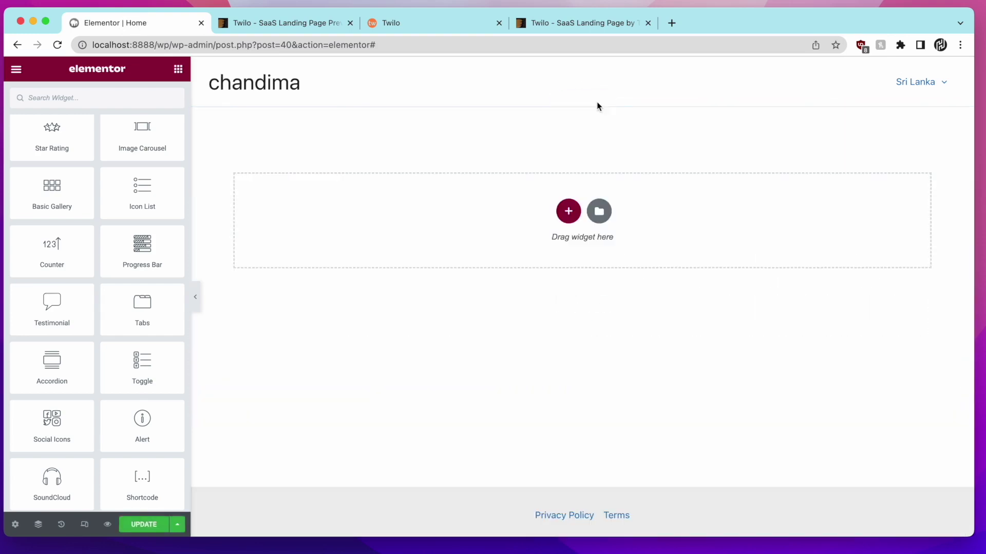
Step: Return to the Twilo demo and reorder its browser tab to sit directly beside the Elementor tab
click(538, 24)
click(425, 31)
drag(417, 25, 267, 26)
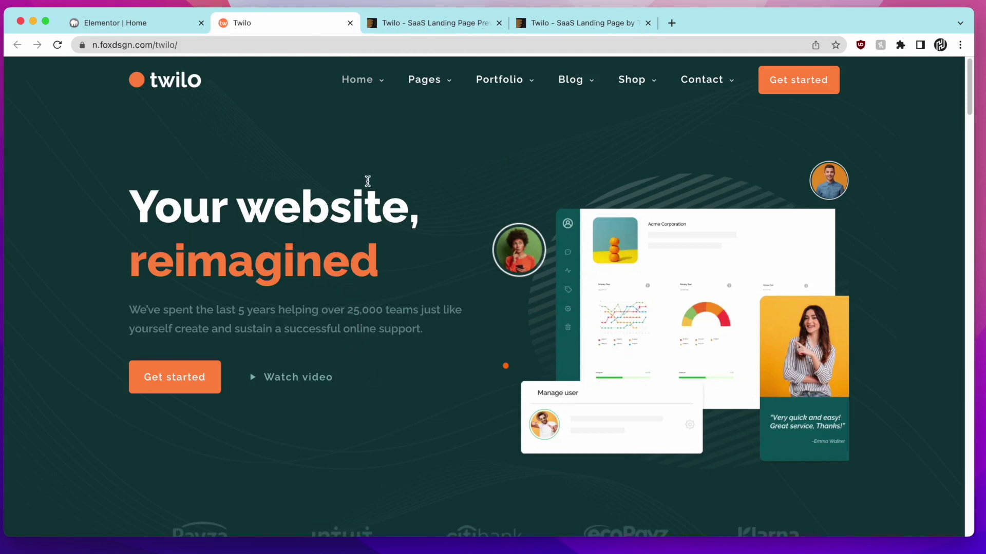
Step: Examine the layout of the Twilo hero section, including its heading, paragraph, buttons and image
triple_click(260, 174)
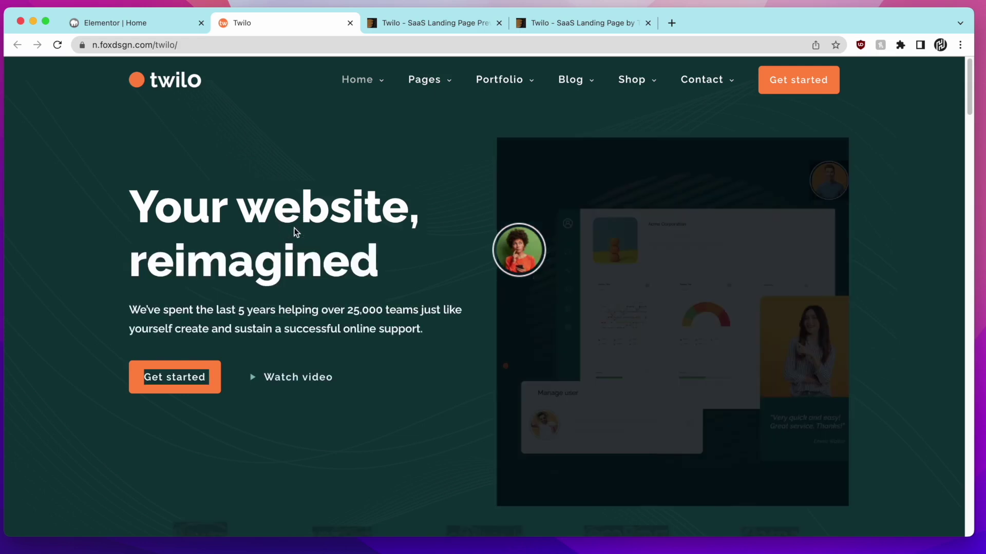
click(340, 150)
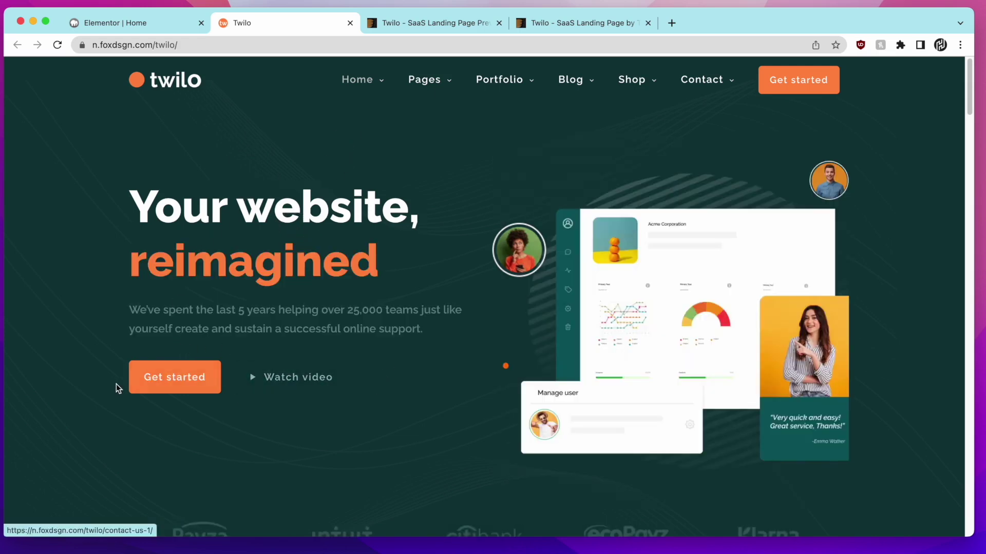
triple_click(163, 232)
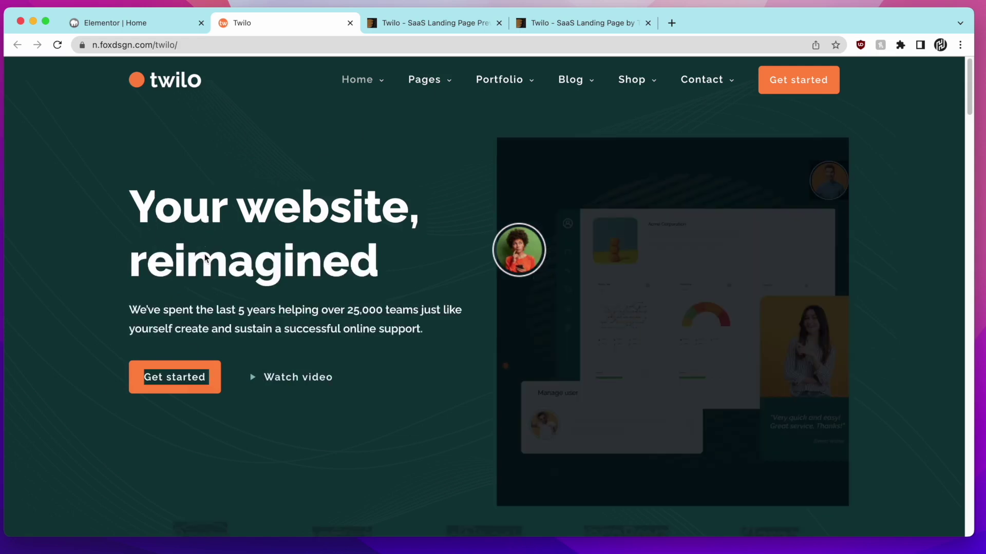
click(204, 278)
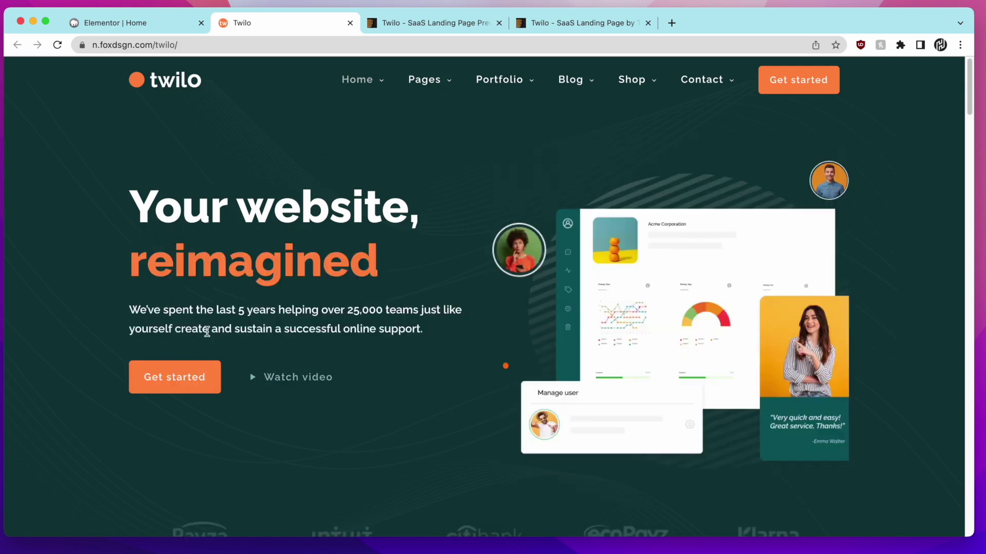
drag(721, 343, 482, 334)
scroll(428, 296, down, 3)
scroll(427, 296, up, 3)
Step: Switch to the Elementor Home page and add a new section with a single-column structure
click(135, 21)
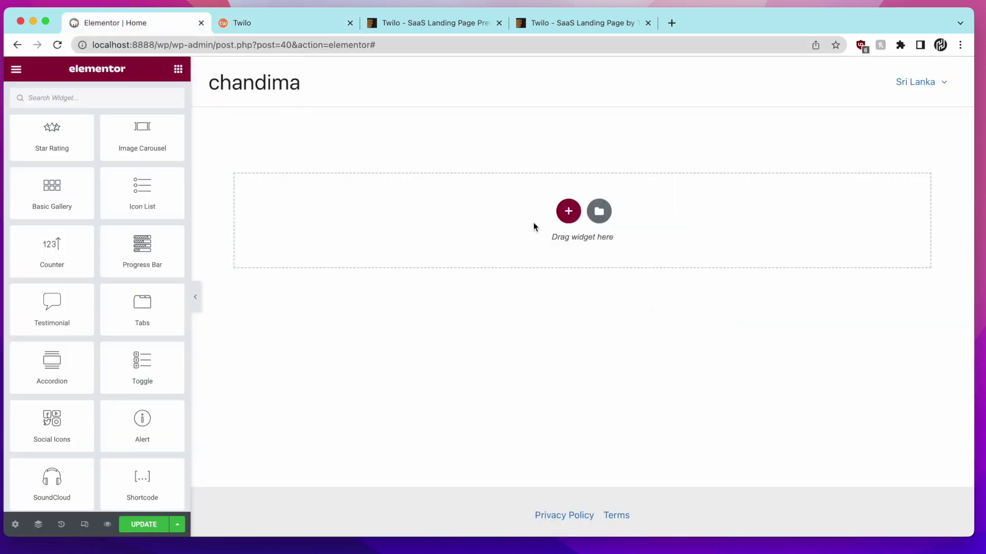
click(567, 212)
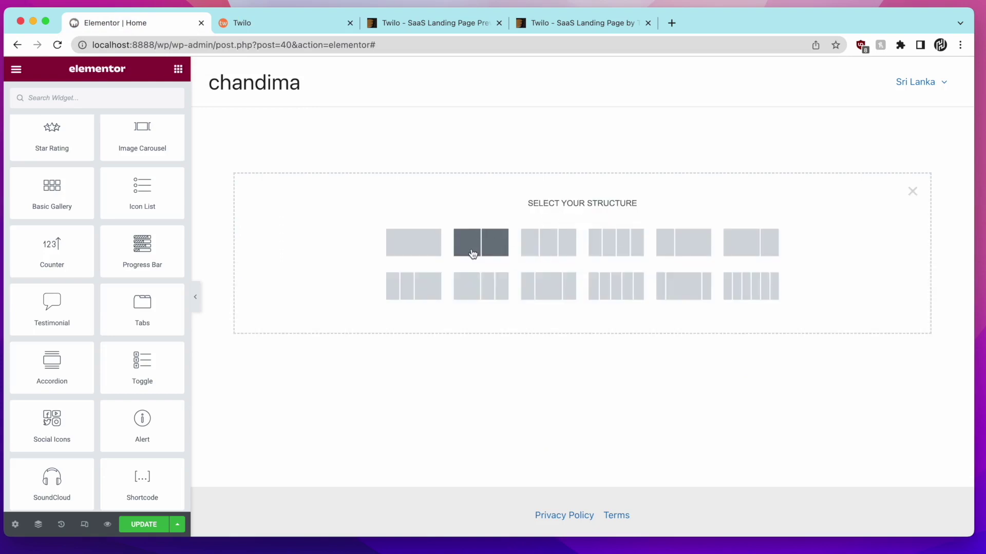
click(396, 235)
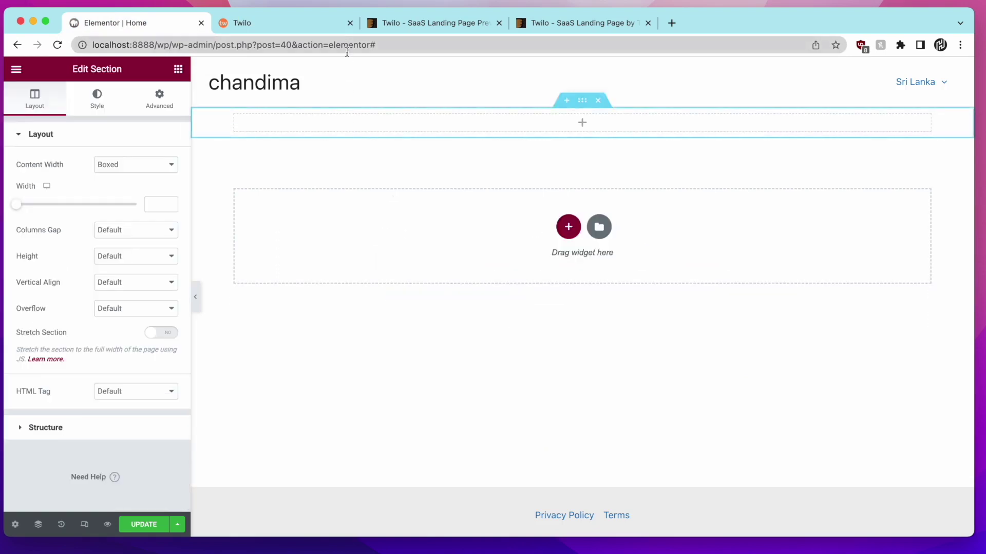
Step: Check the Twilo hero layout and add a two-column Inner Section inside the new Elementor section
click(291, 23)
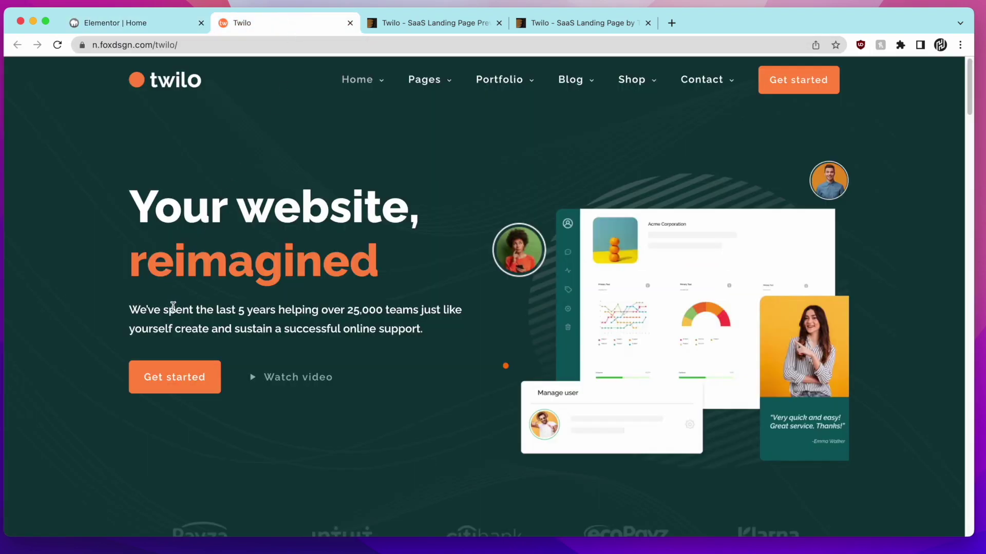
click(119, 31)
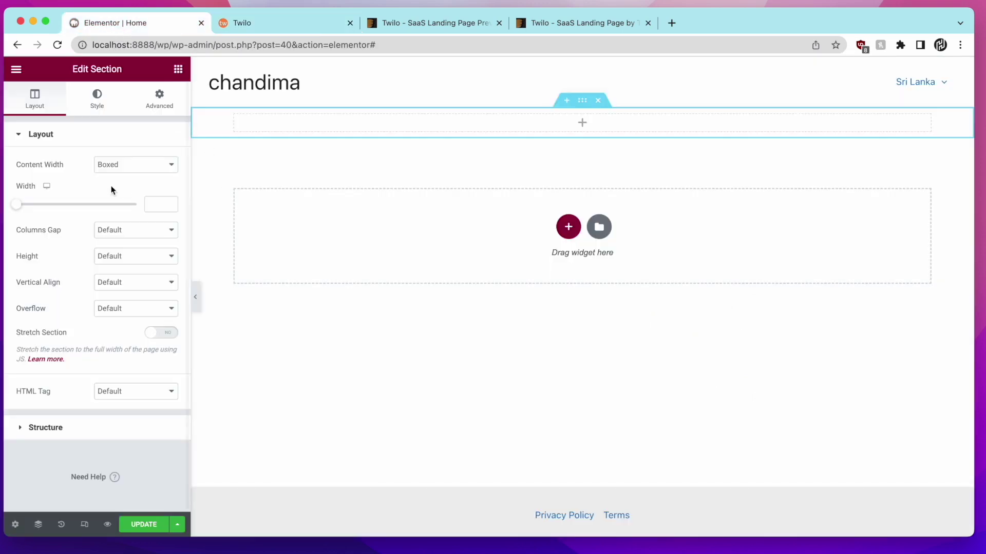
click(178, 69)
drag(81, 222, 454, 123)
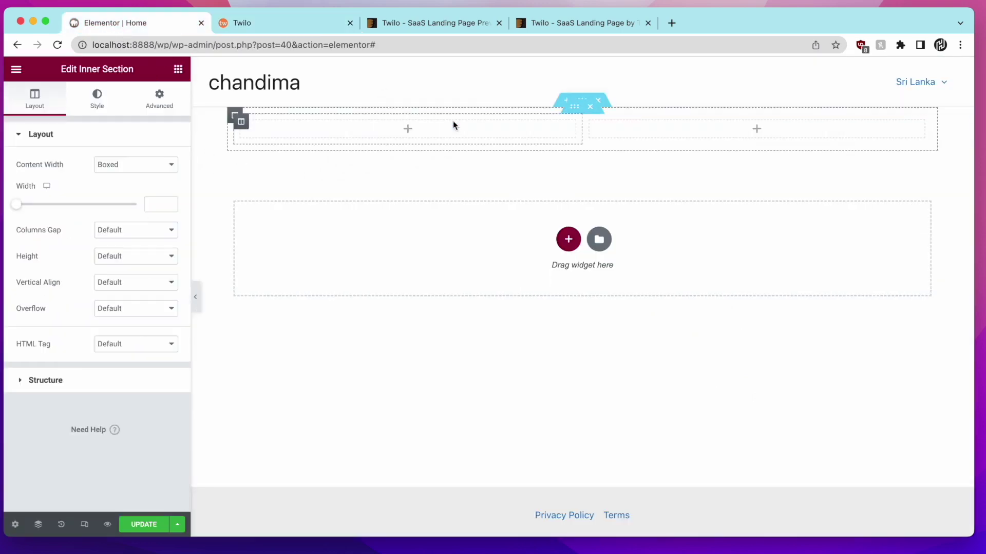
Step: Check the Twilo hero heading and bring up the available widgets in Elementor
click(306, 25)
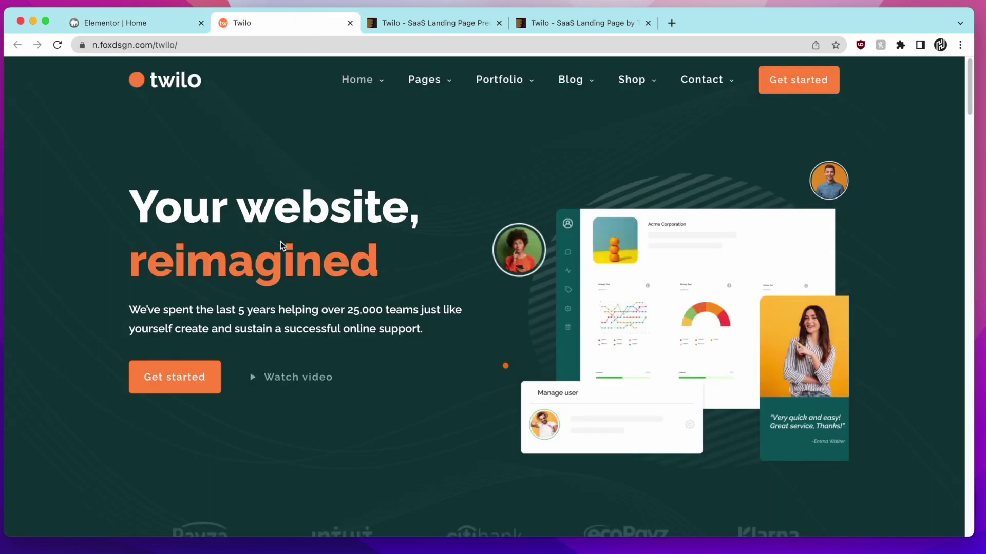
click(137, 23)
click(178, 76)
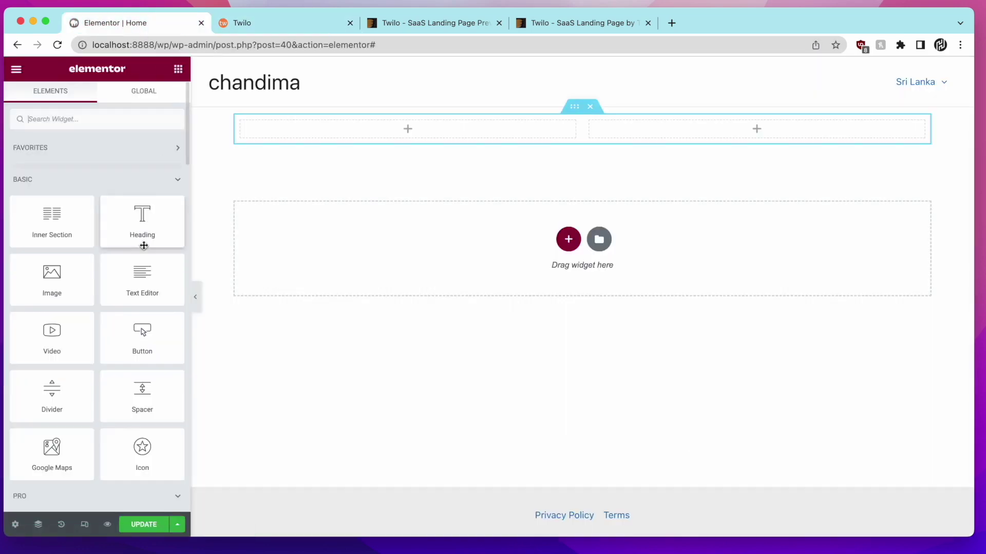
Step: Add two stacked Heading widgets to the first column of the section, checking the Twilo demo page for the layout
drag(143, 247, 304, 141)
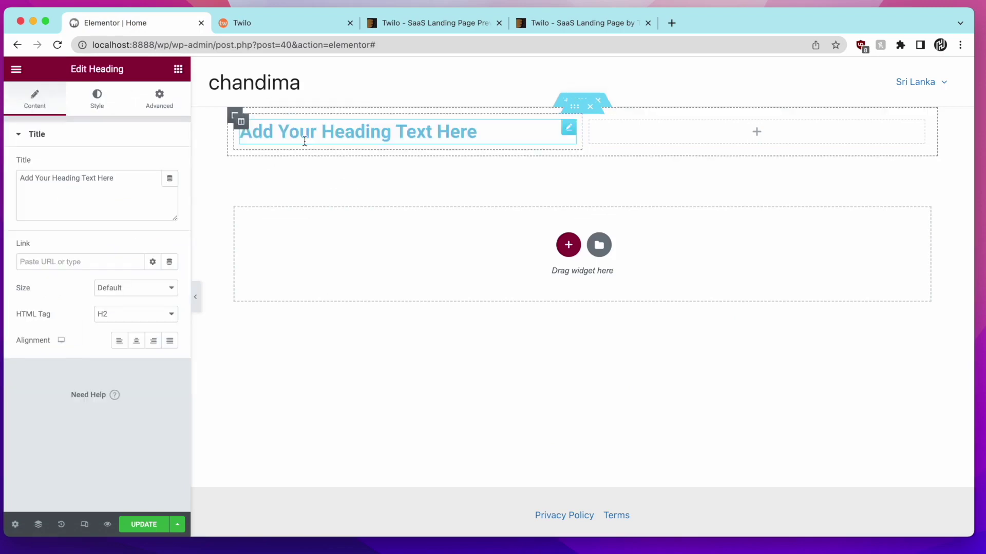
click(178, 68)
drag(165, 203, 298, 141)
click(304, 31)
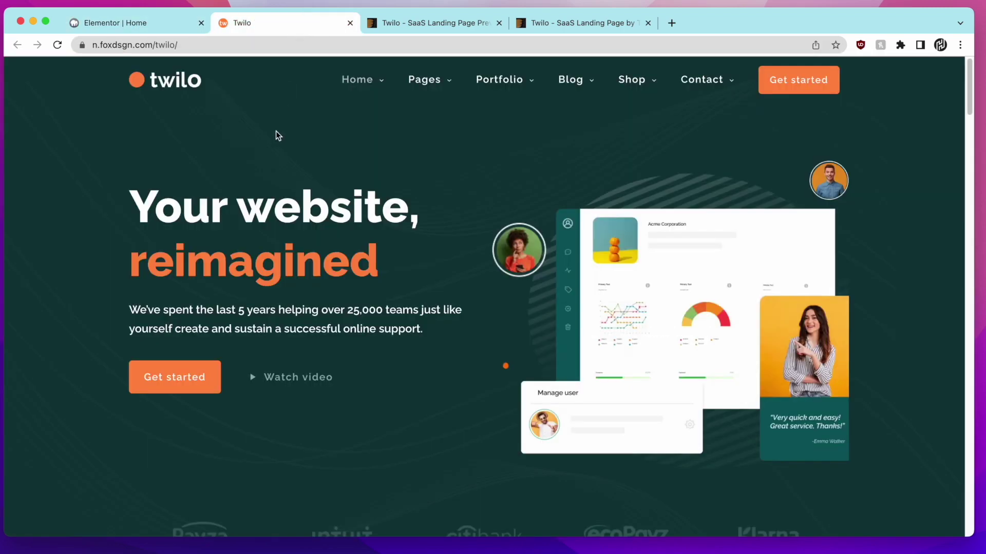
click(96, 22)
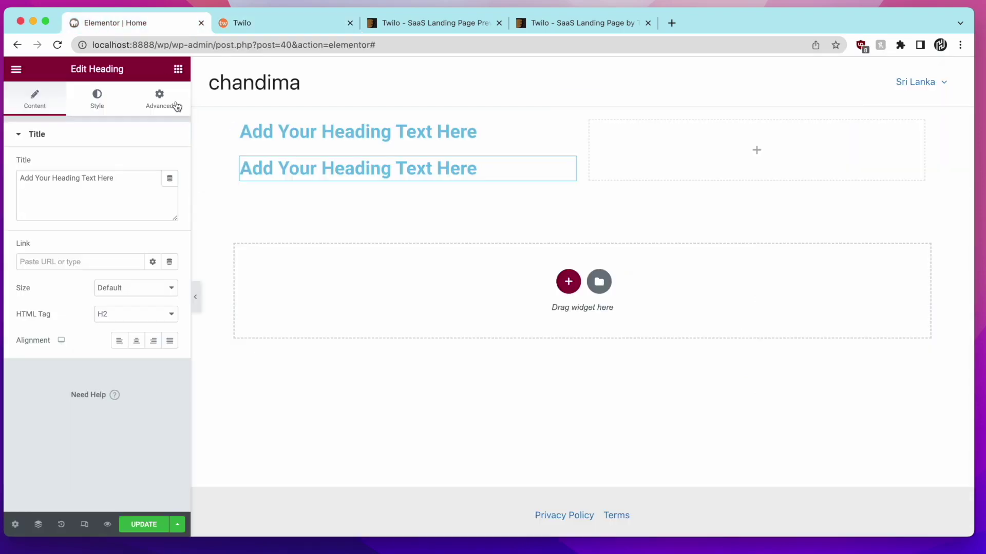
Step: Add a Text Editor widget below the two headings, then compare with the Twilo demo page
click(180, 66)
drag(154, 269, 296, 175)
click(271, 26)
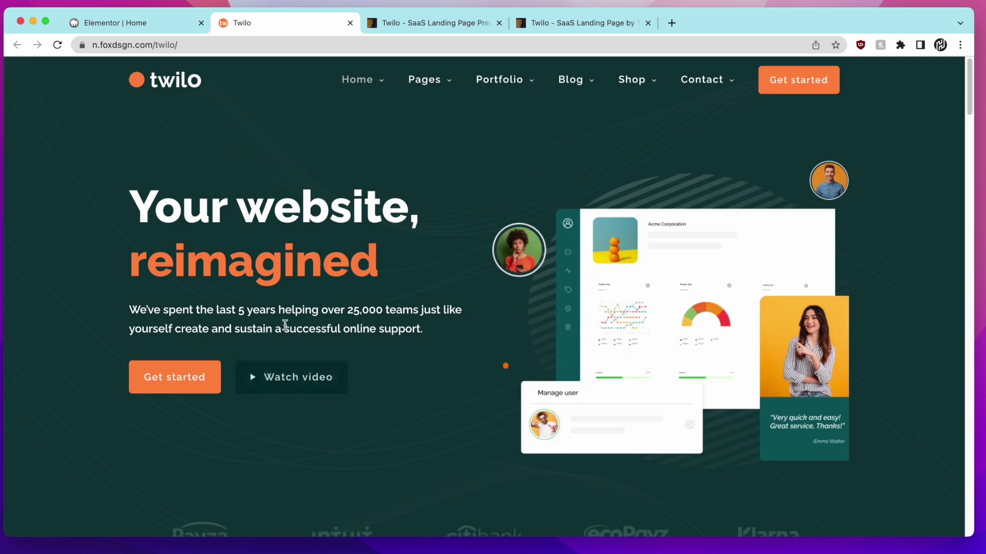
click(146, 21)
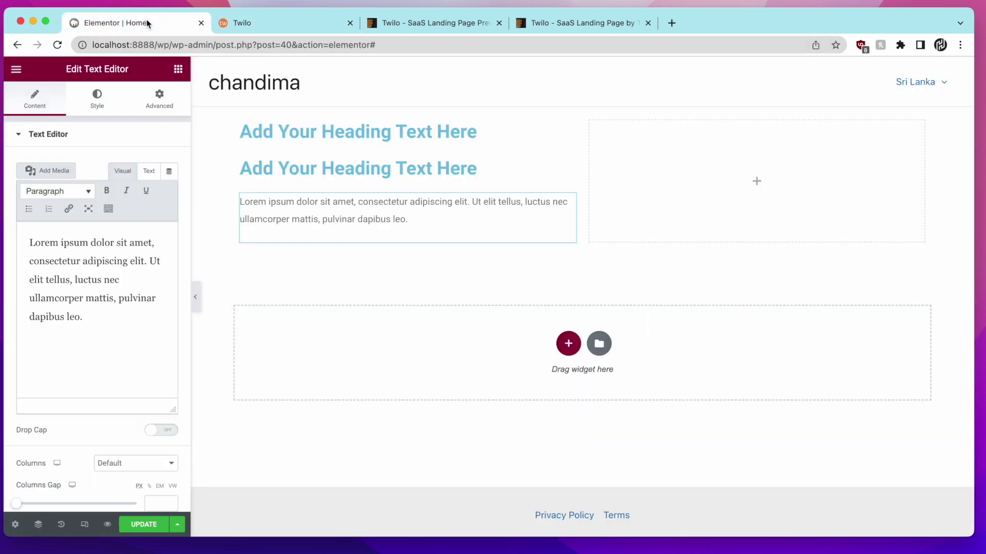
Step: Add two Button widgets below the text block in the first column and compare with the Twilo demo page
click(178, 68)
drag(148, 325, 300, 239)
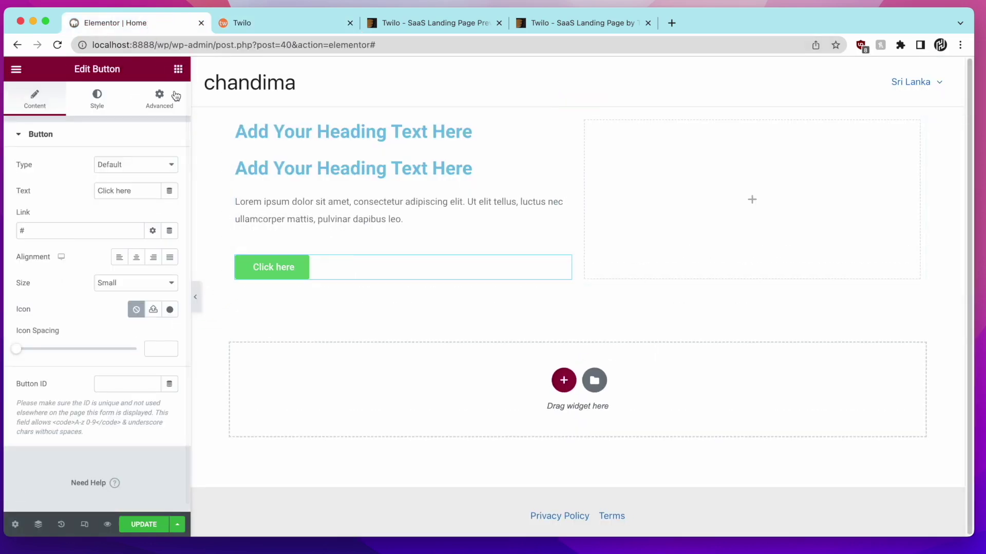
click(179, 68)
drag(146, 331, 284, 276)
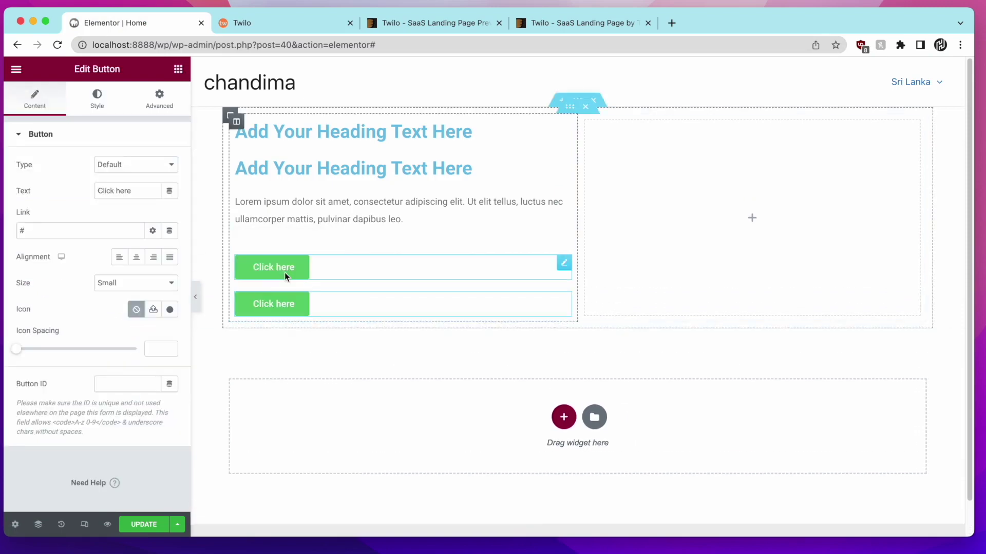
click(282, 29)
click(138, 23)
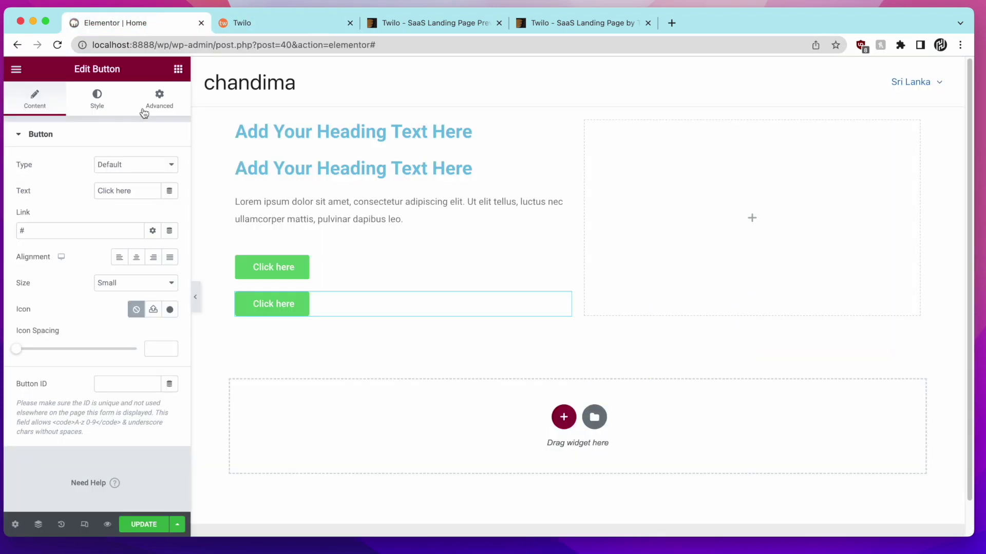
Step: Add an Image widget to the empty second column and compare the layout with the Twilo demo page
click(178, 70)
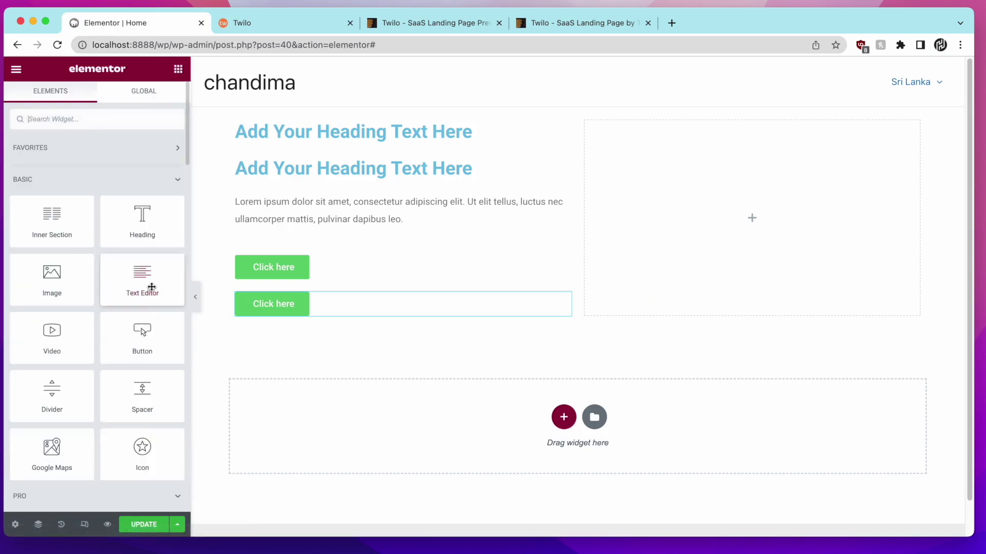
drag(52, 280, 685, 211)
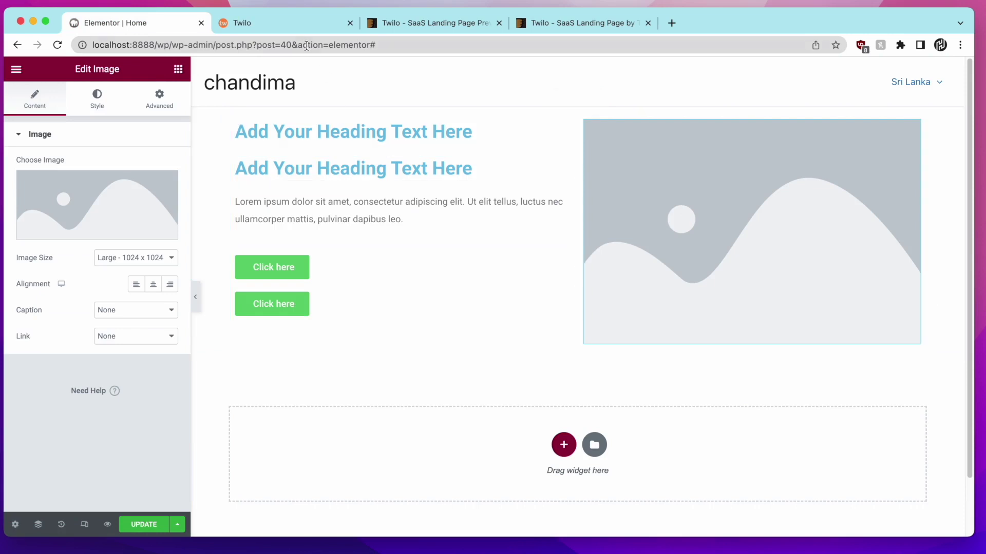
click(221, 26)
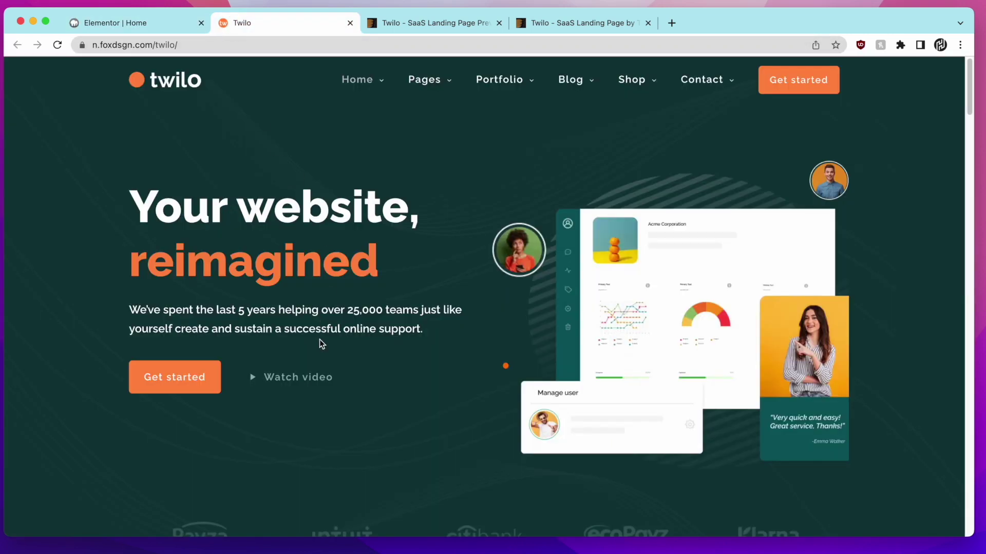
click(121, 24)
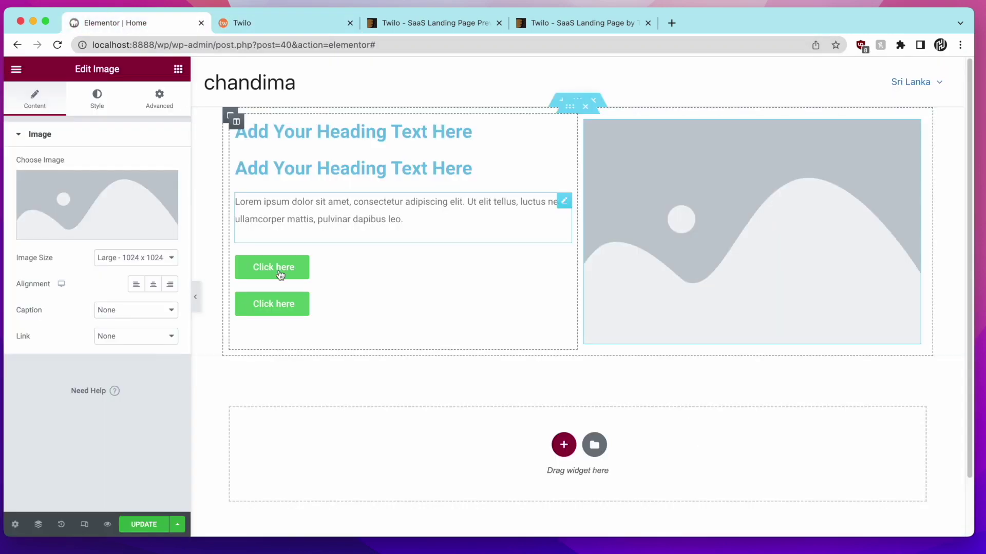
Step: Try the Fit To Screen height on the two-column section and check how it looks on the page
right_click(583, 103)
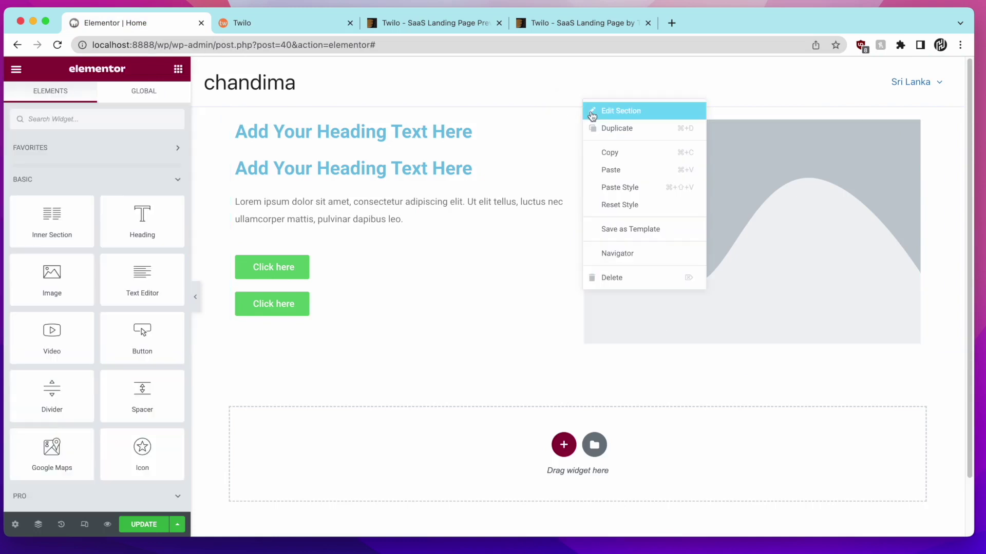
click(591, 111)
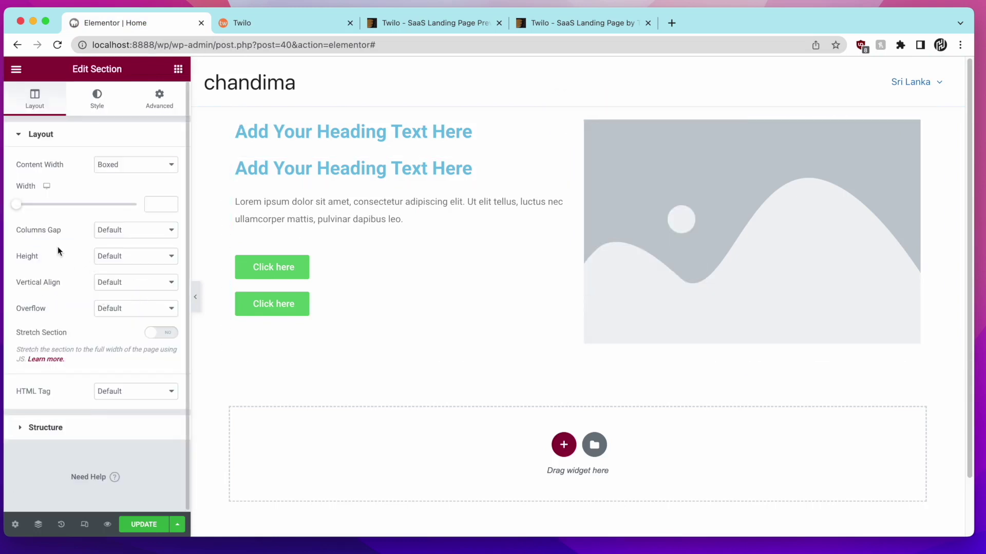
click(98, 257)
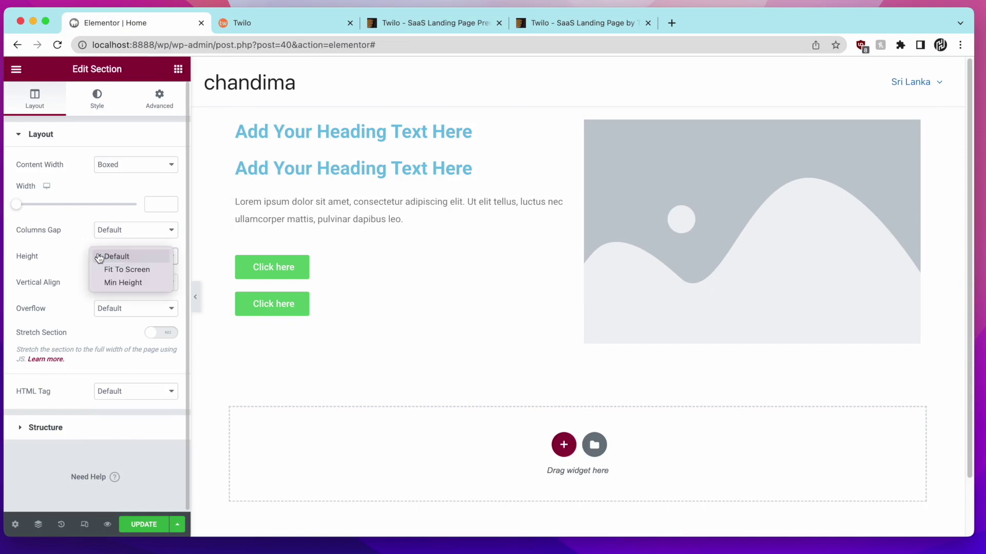
click(129, 271)
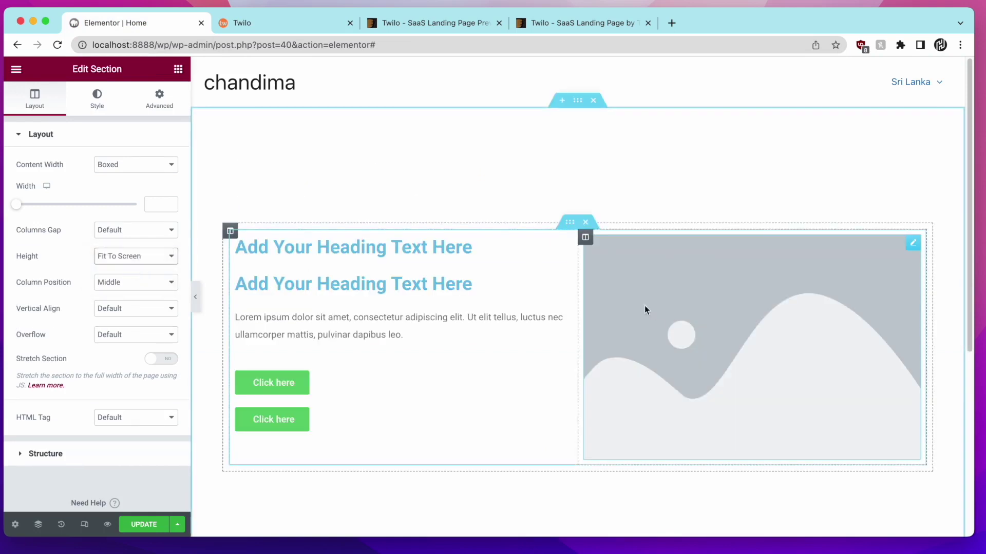
scroll(537, 297, down, 2)
scroll(537, 313, up, 2)
scroll(537, 328, down, 5)
scroll(537, 328, up, 4)
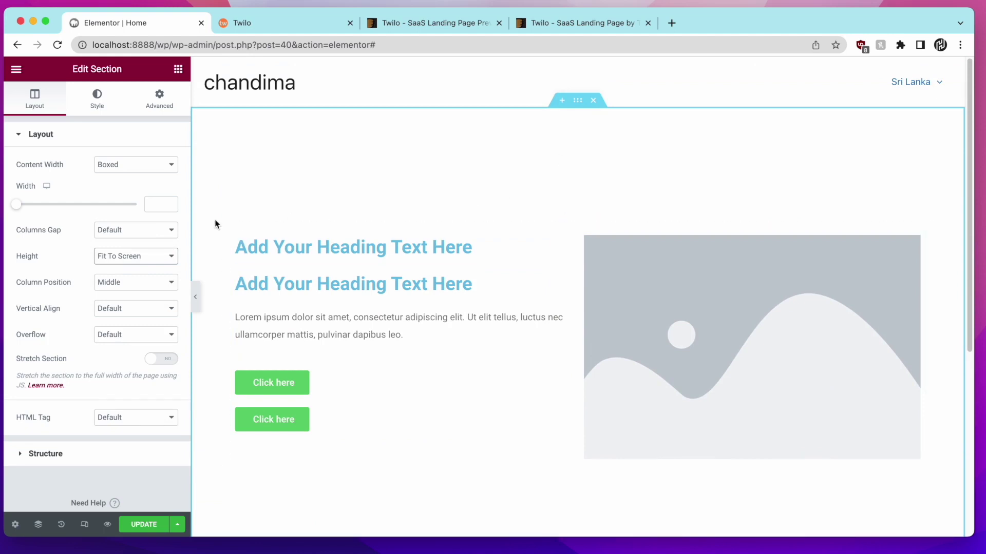
Step: Change the section's height to Min Height with a minimum height of 519 px
click(169, 257)
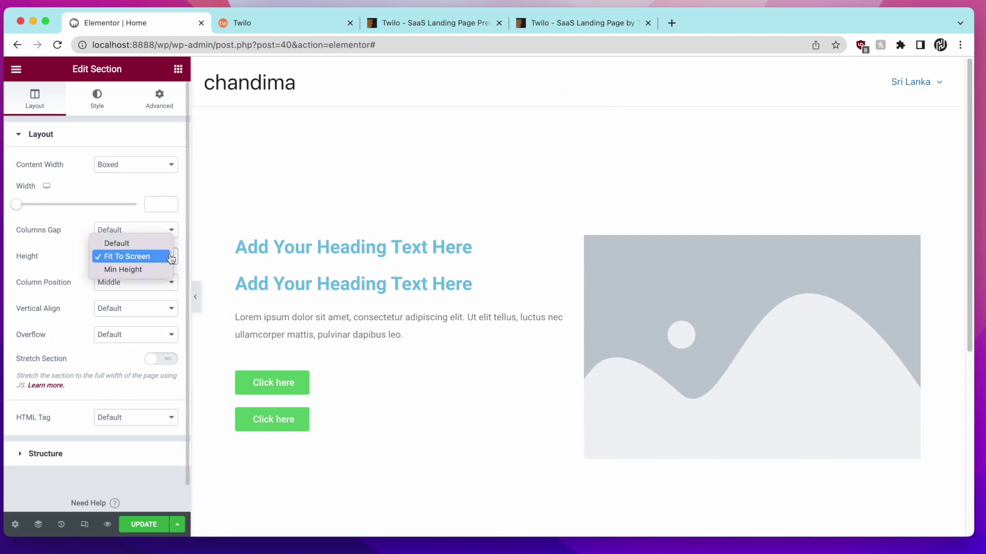
click(164, 268)
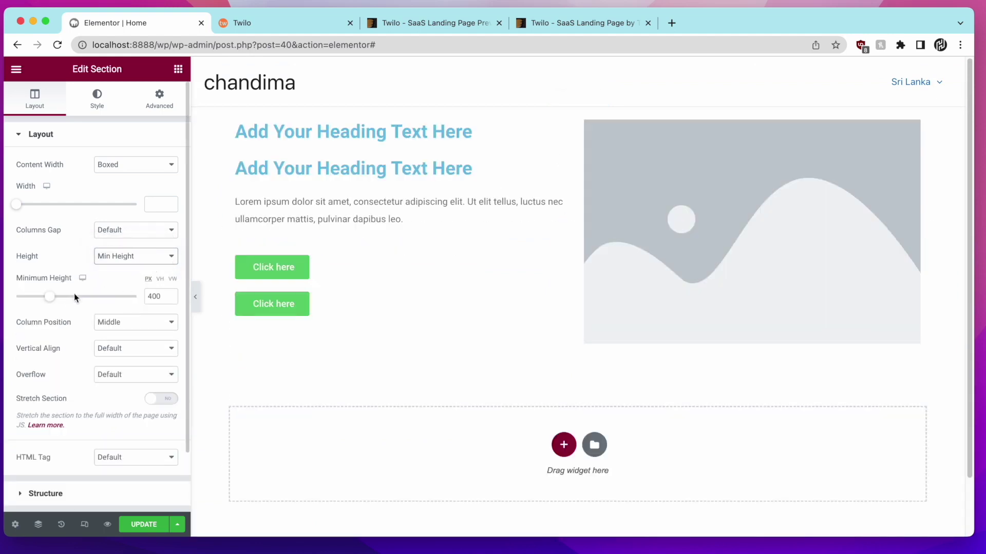
drag(54, 302, 64, 305)
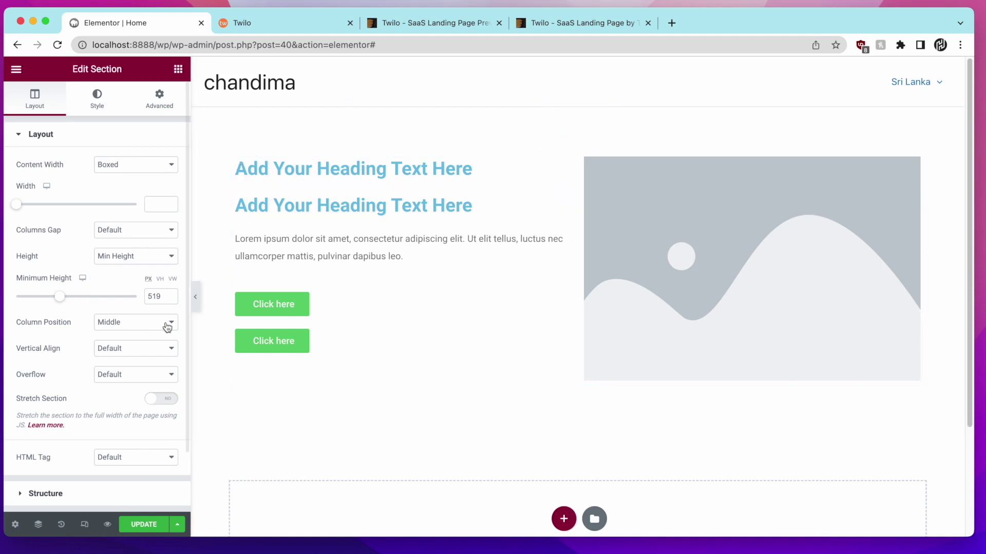
Step: Copy "Your website," from the Twilo demo page and paste it over the first heading's placeholder title
click(296, 27)
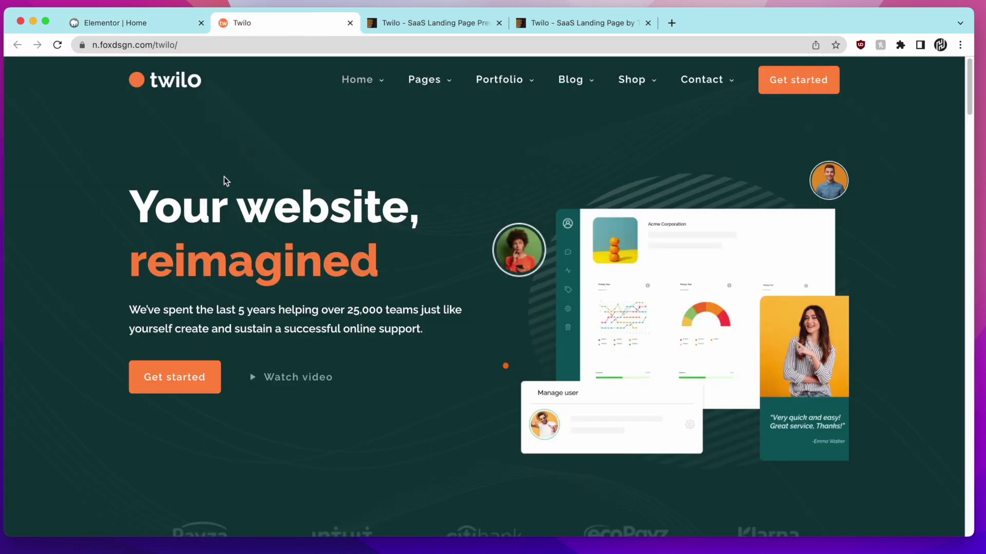
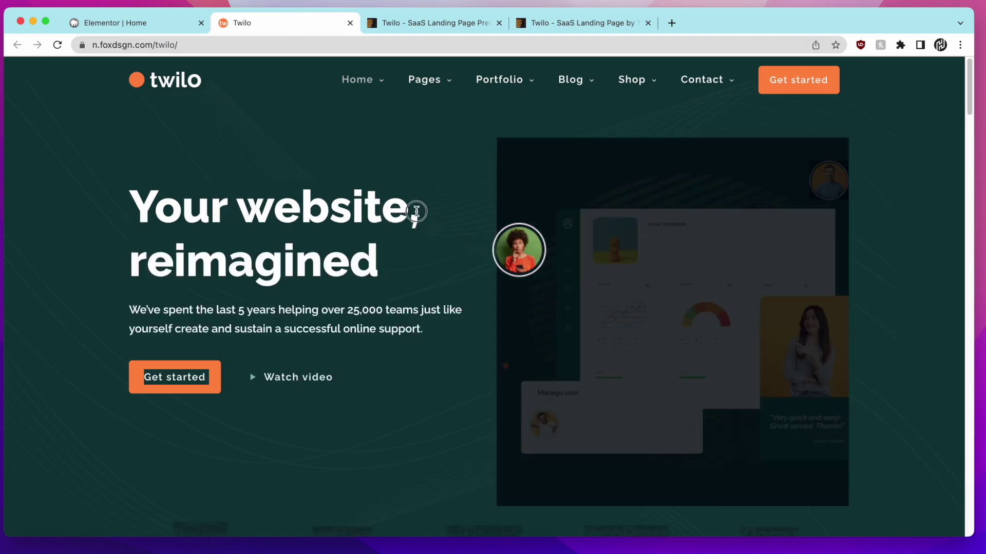
right_click(386, 206)
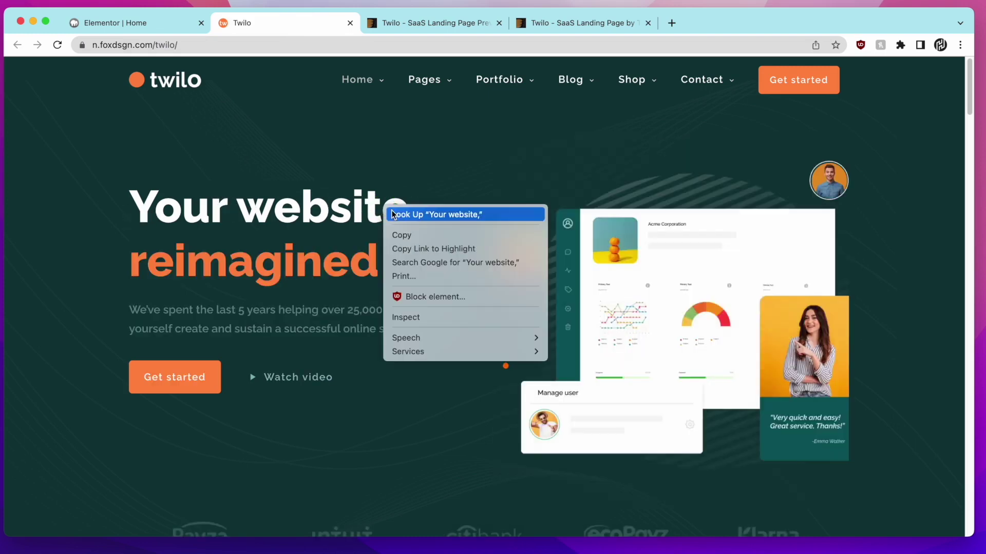
click(419, 238)
click(154, 23)
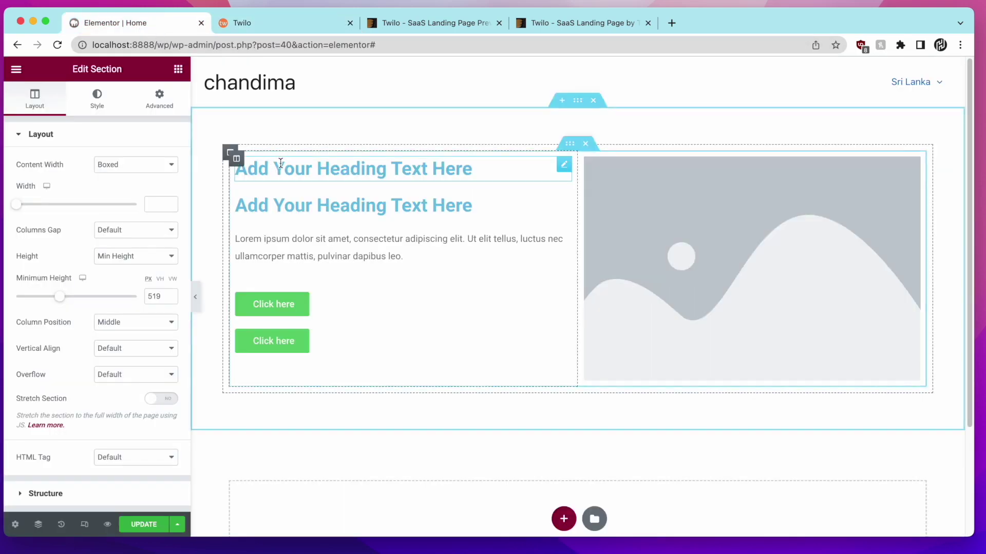
click(281, 163)
triple_click(102, 202)
right_click(108, 207)
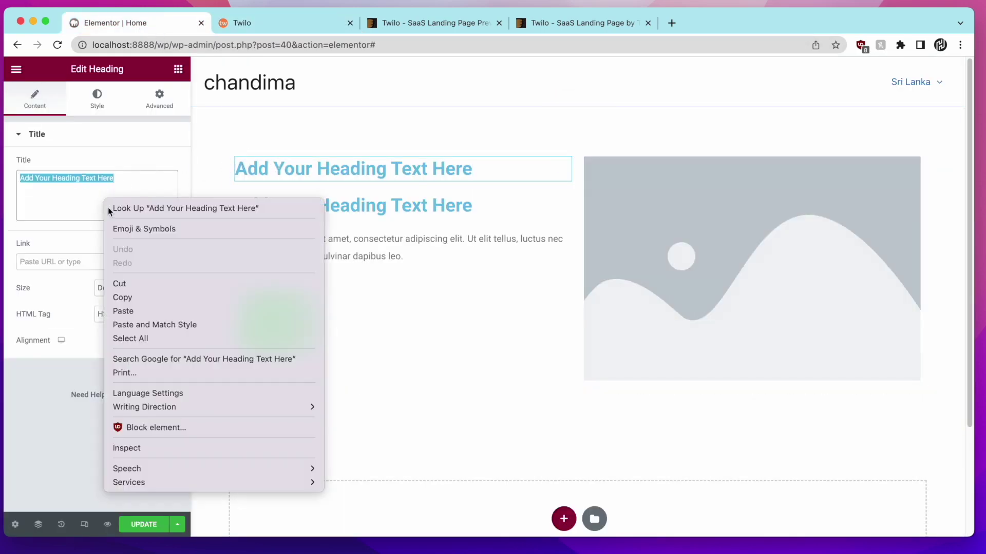
click(159, 311)
Step: Set the first heading's text color to #FFFFFF
click(97, 99)
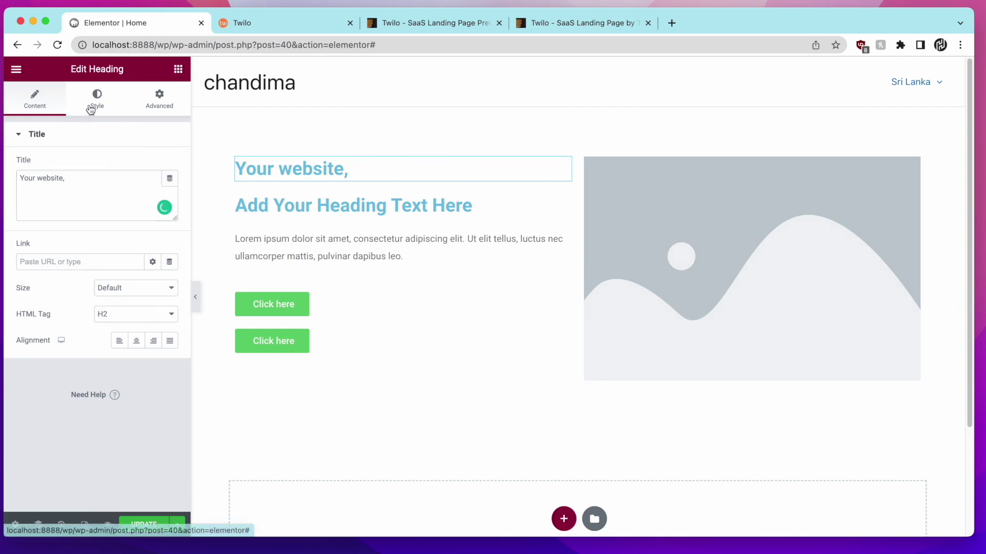
click(171, 170)
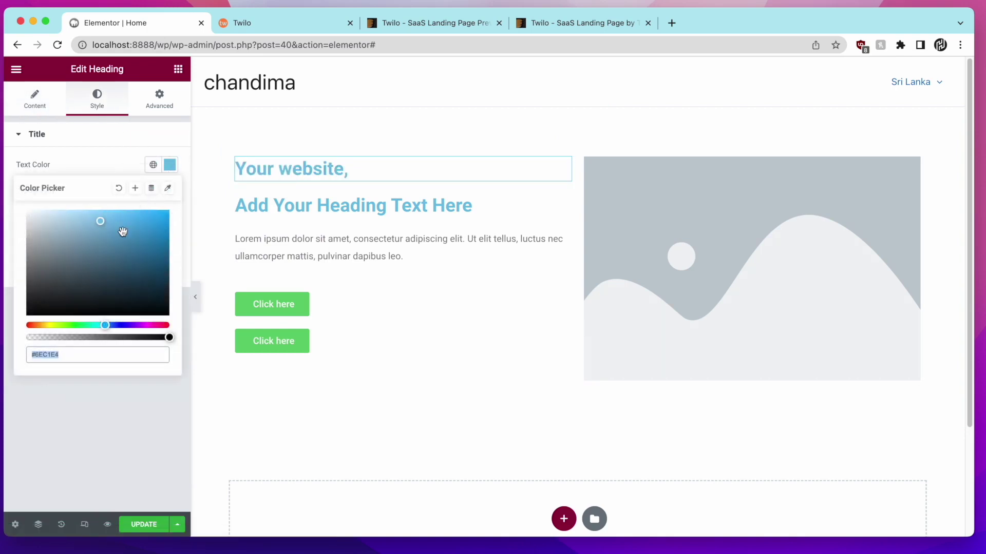
text(#FFFFFF)
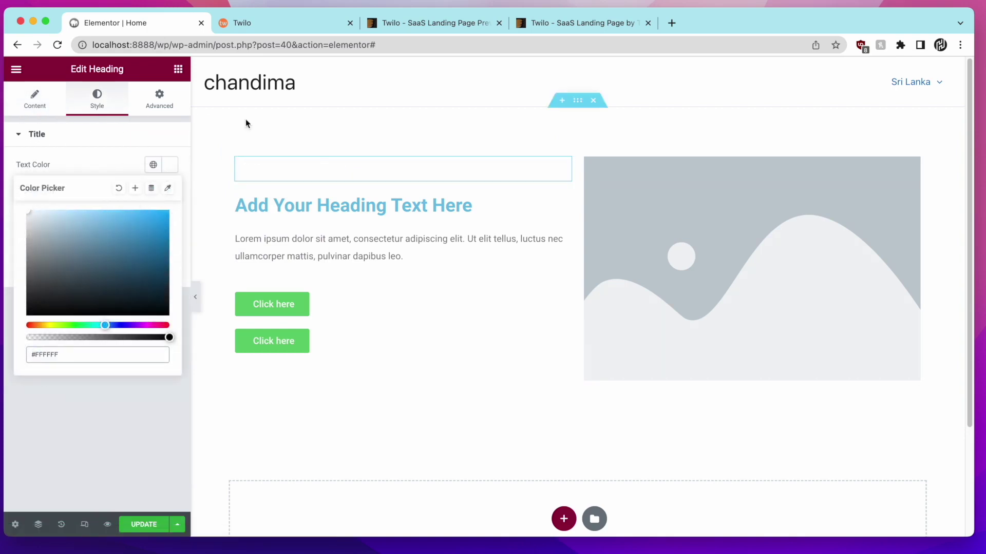
Step: Open the two-column section's style settings and set its background type to Classic
right_click(577, 105)
click(584, 111)
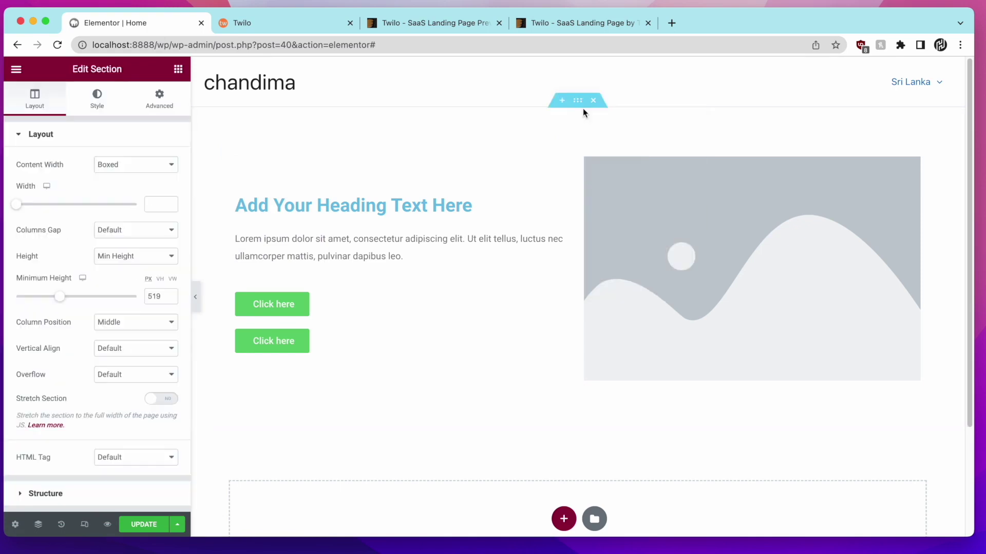
click(94, 109)
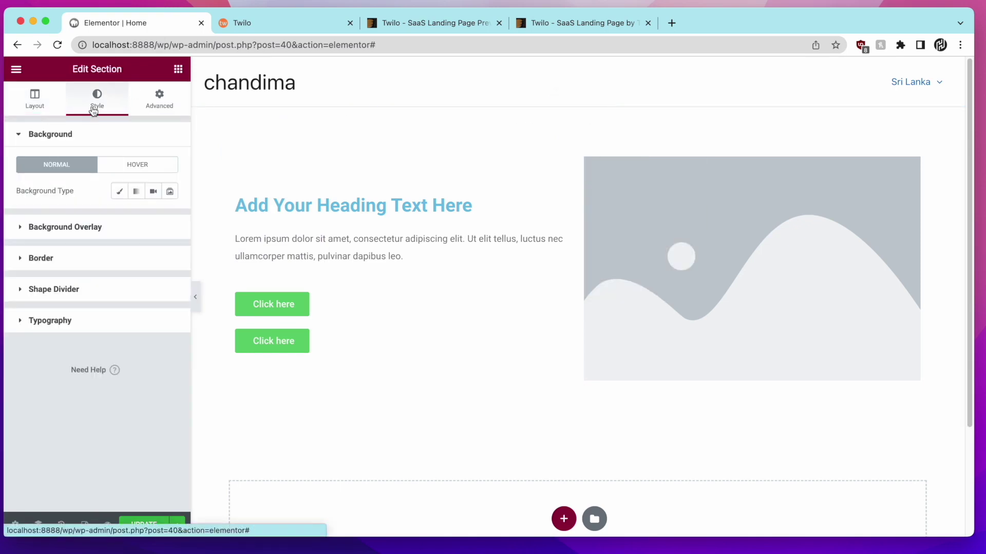
click(119, 191)
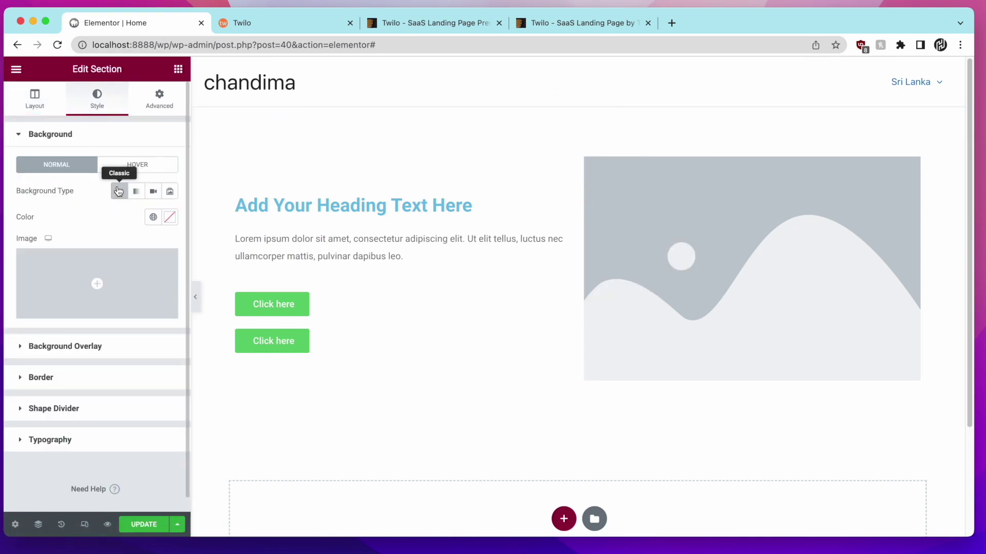
Step: Switch to the Twilo demo page, inspect its hero column and find the global color variables in its styles
click(241, 23)
right_click(134, 149)
mouse_move(186, 283)
click(190, 266)
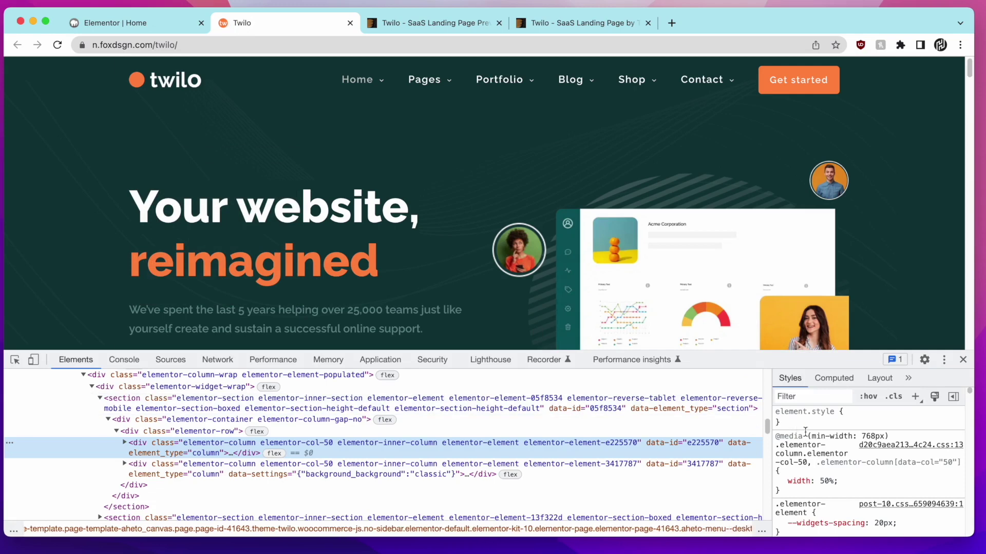
scroll(817, 448, down, 3)
scroll(817, 448, down, 5)
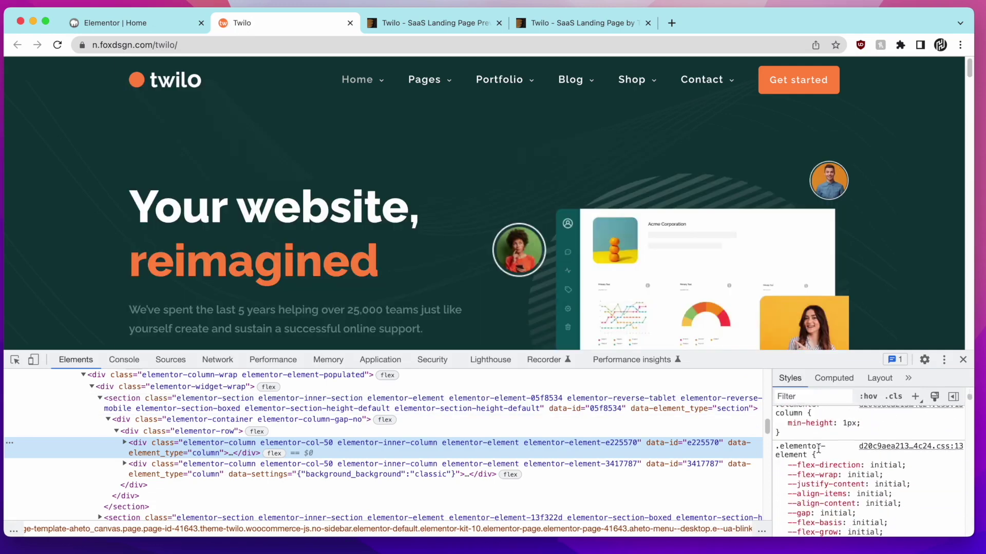
scroll(818, 449, down, 6)
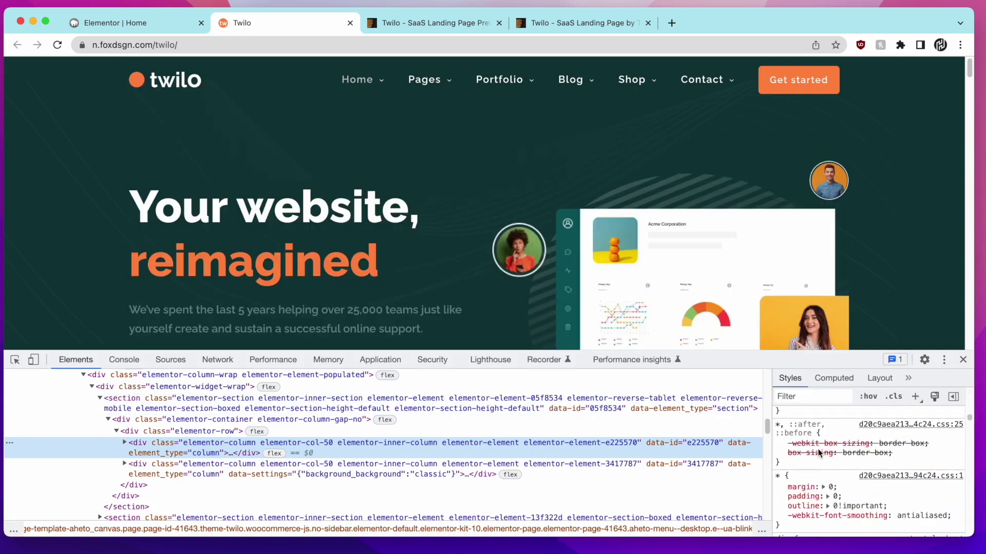
scroll(818, 448, down, 2)
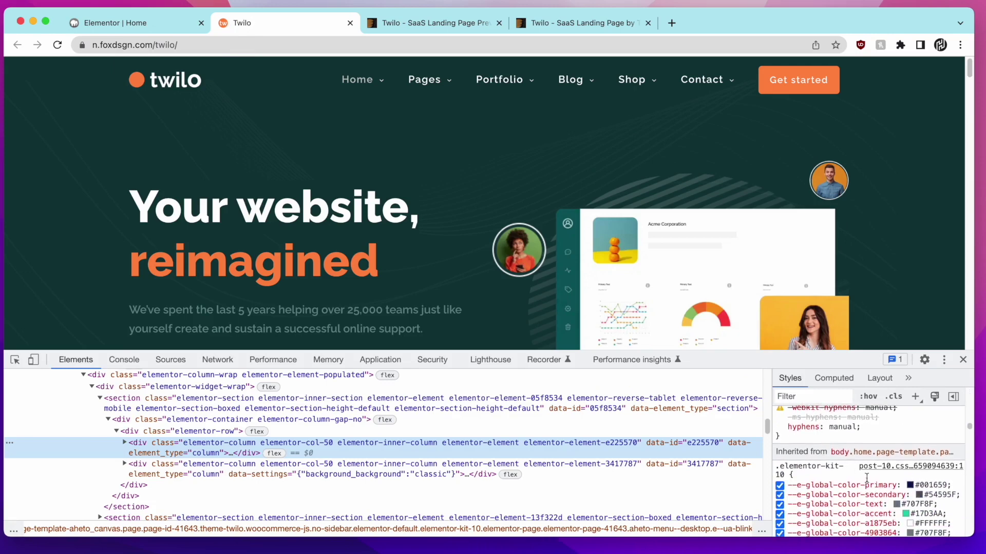
Step: Sample the hero's dark green background with the primary color variable's eyedropper and copy the resulting hex code #123a3c
click(909, 485)
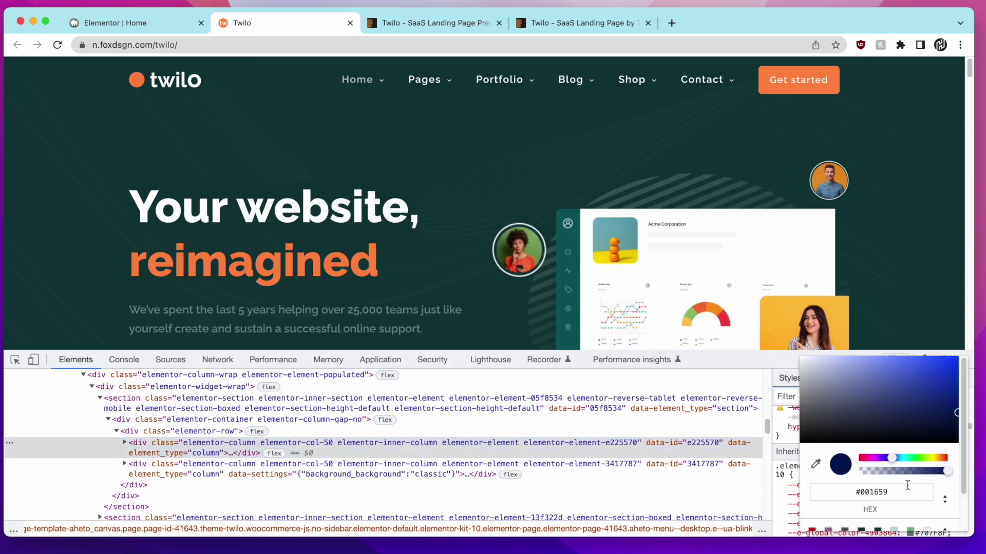
click(795, 466)
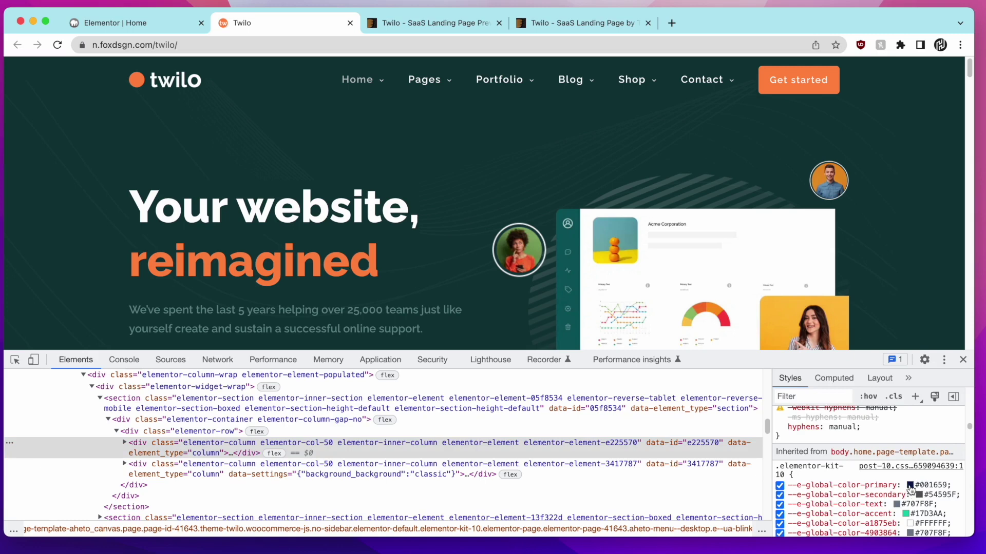
click(909, 485)
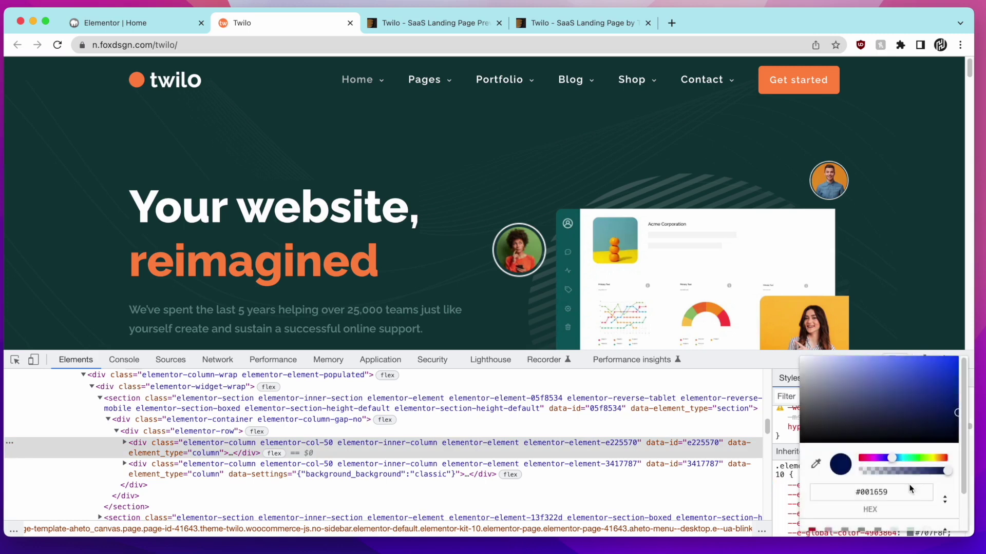
click(817, 464)
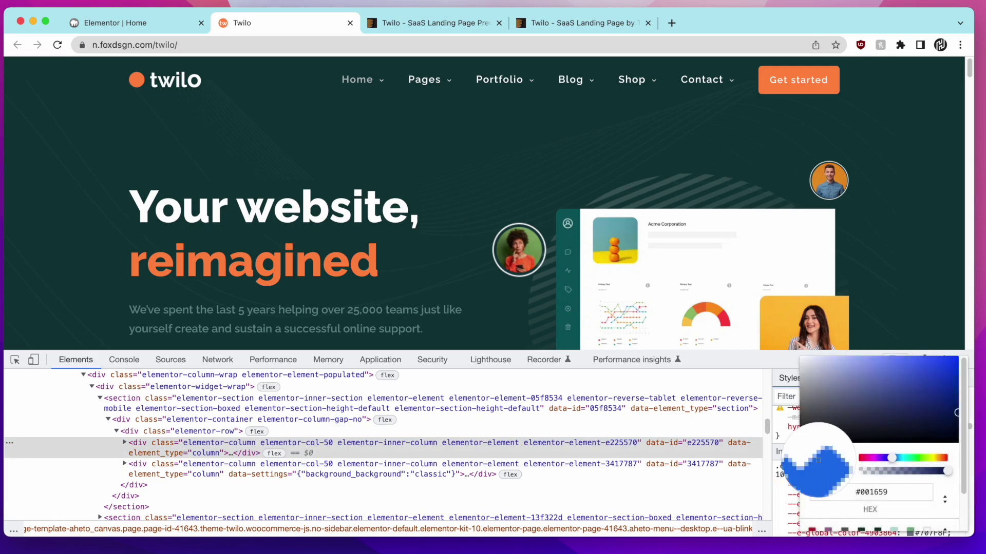
click(475, 165)
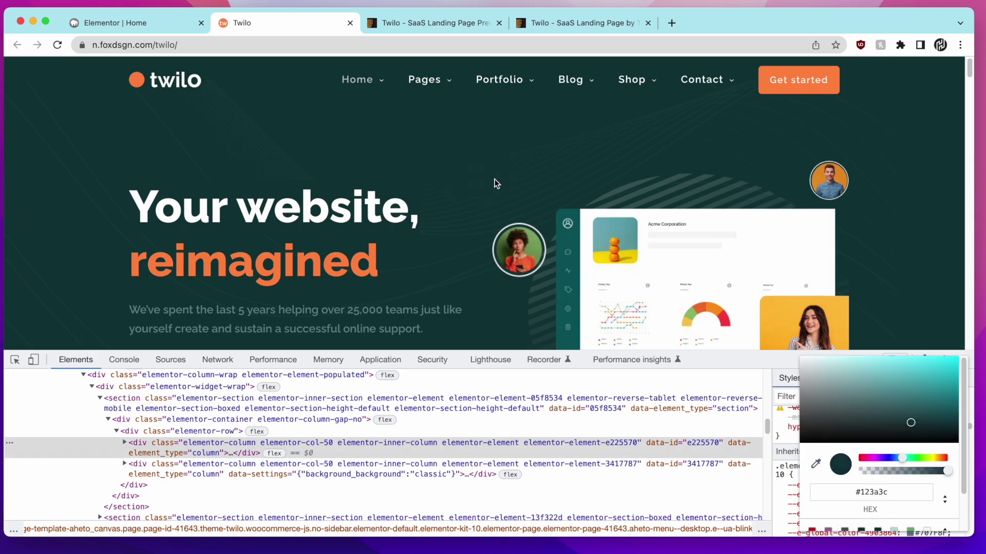
right_click(866, 494)
click(777, 427)
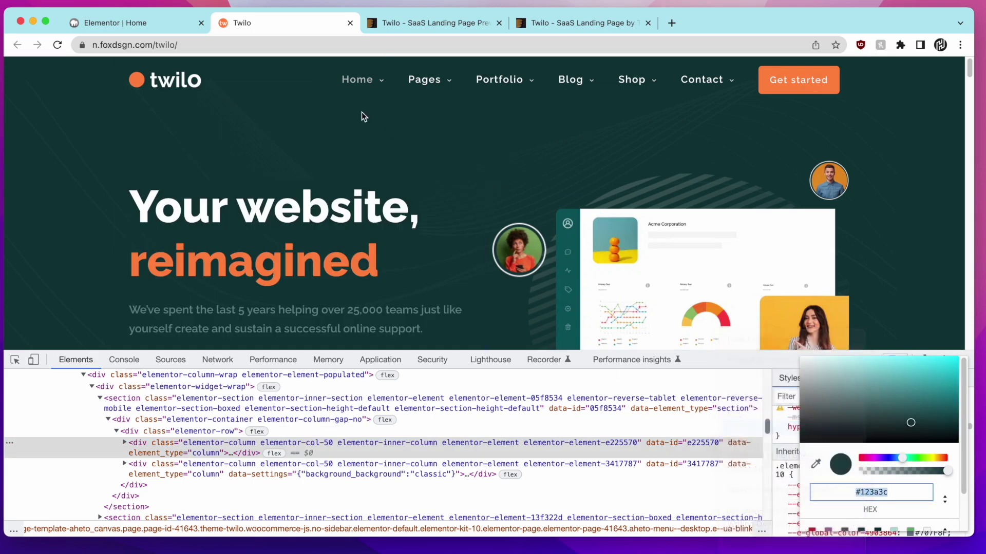
Step: Back in the Elementor editor, set the two-column section's background color to the copied #123a3c
click(178, 25)
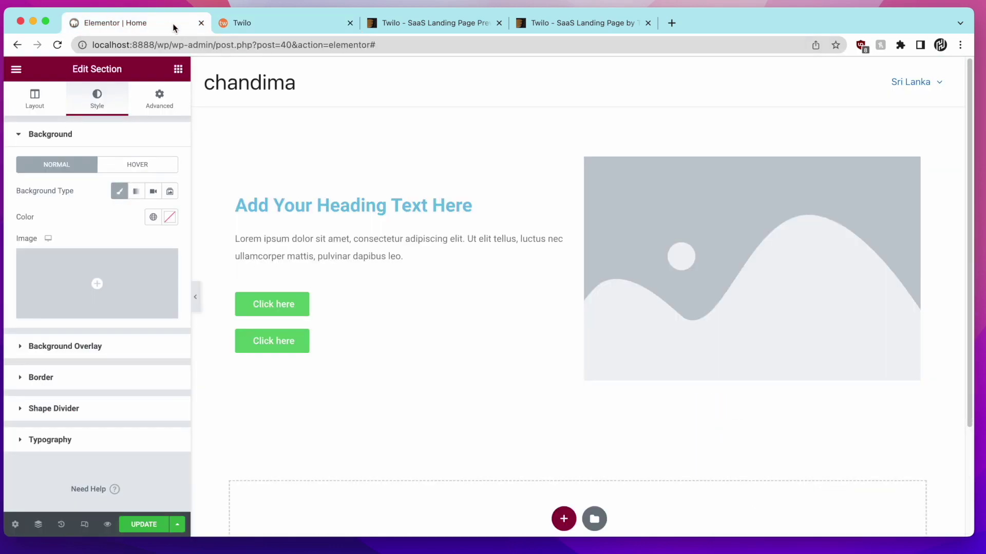
click(169, 219)
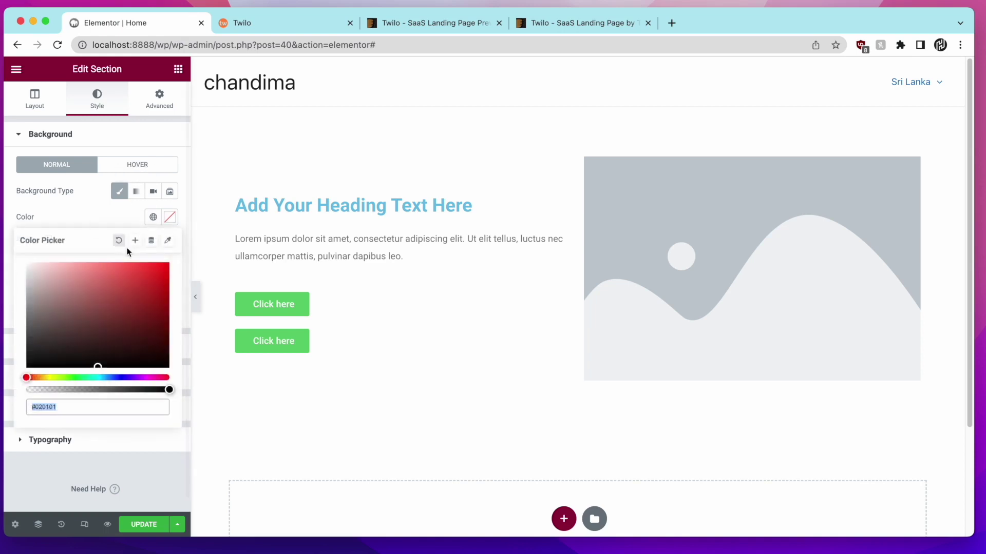
right_click(81, 413)
click(123, 398)
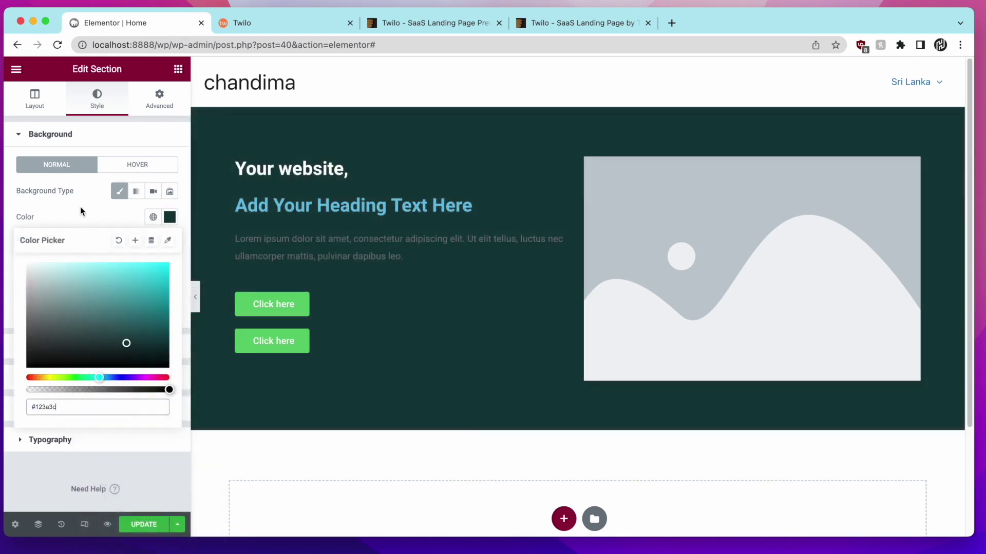
click(81, 207)
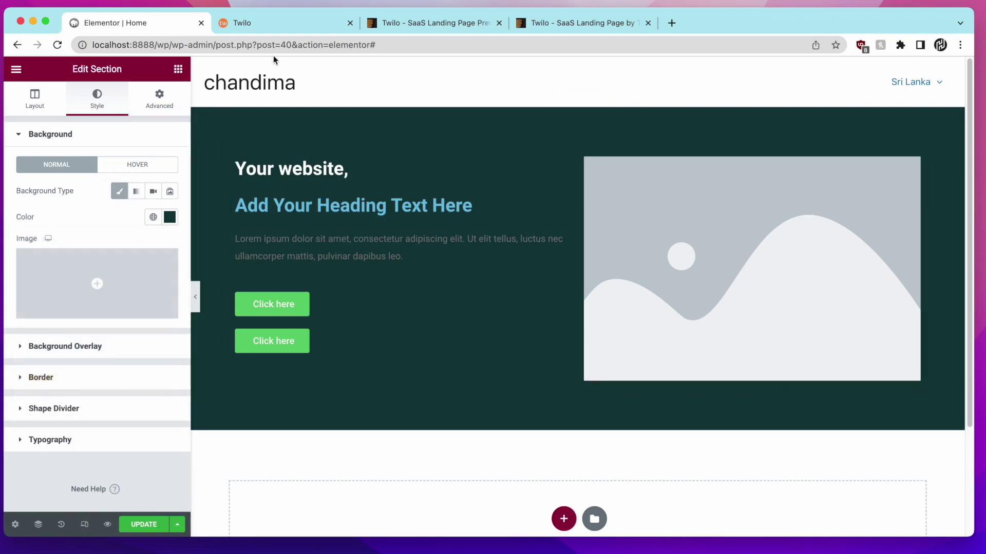
Step: On the Twilo demo page, close the developer tools and copy the hero's heading together with its supporting paragraph
click(302, 24)
click(214, 257)
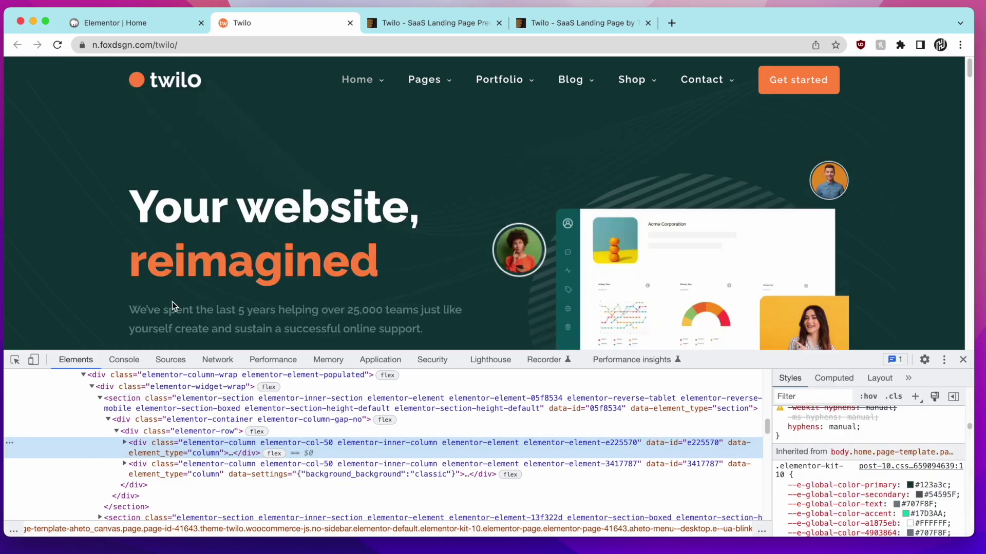
click(167, 267)
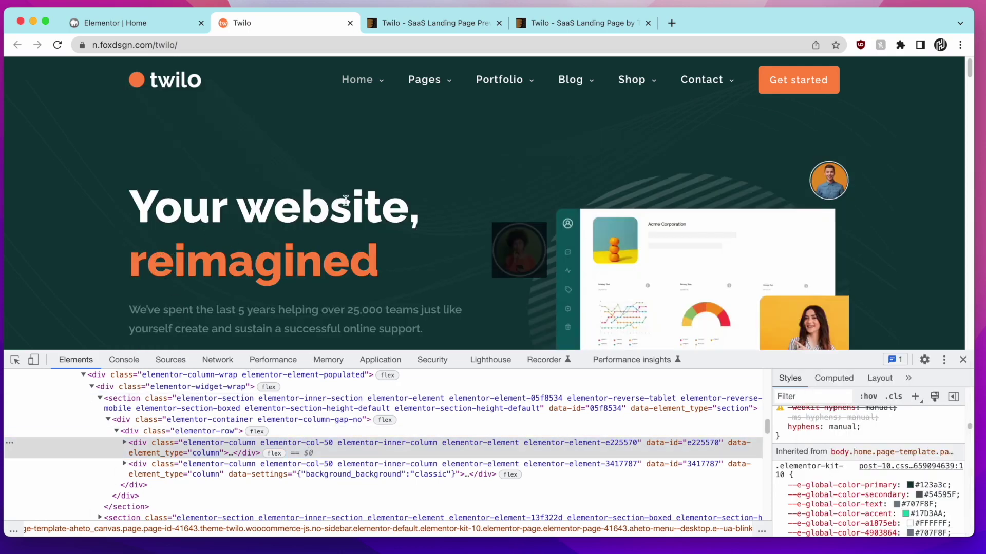
click(426, 245)
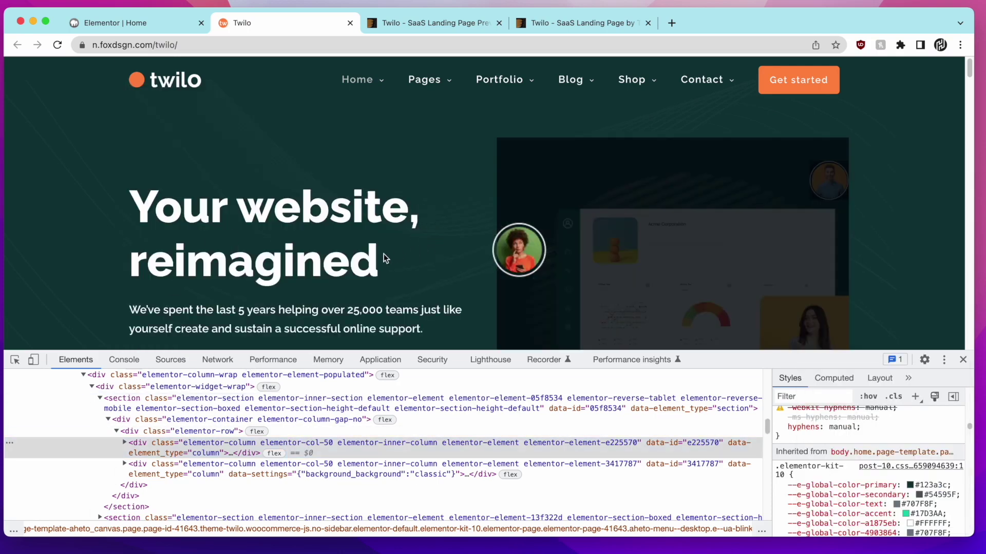
scroll(371, 258, down, 2)
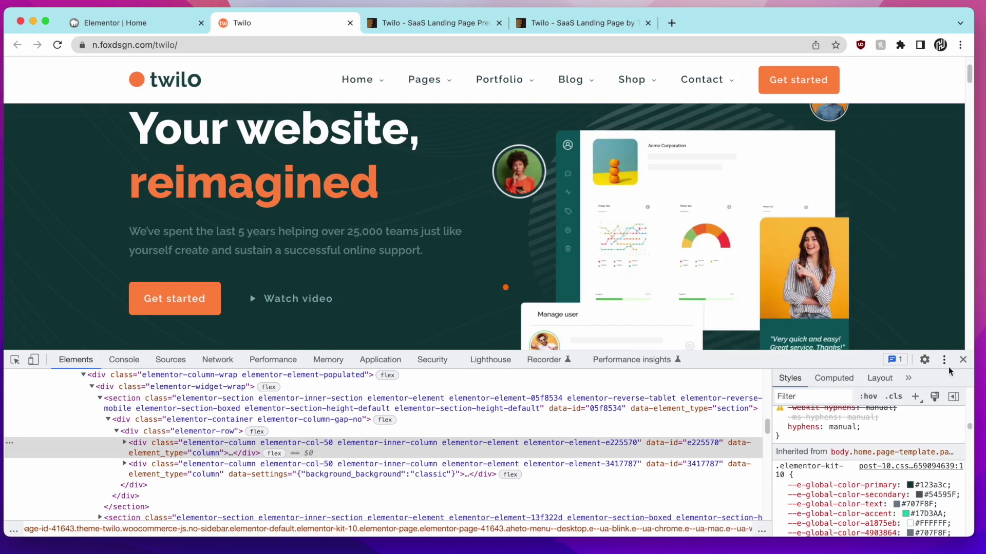
click(963, 359)
scroll(587, 383, up, 2)
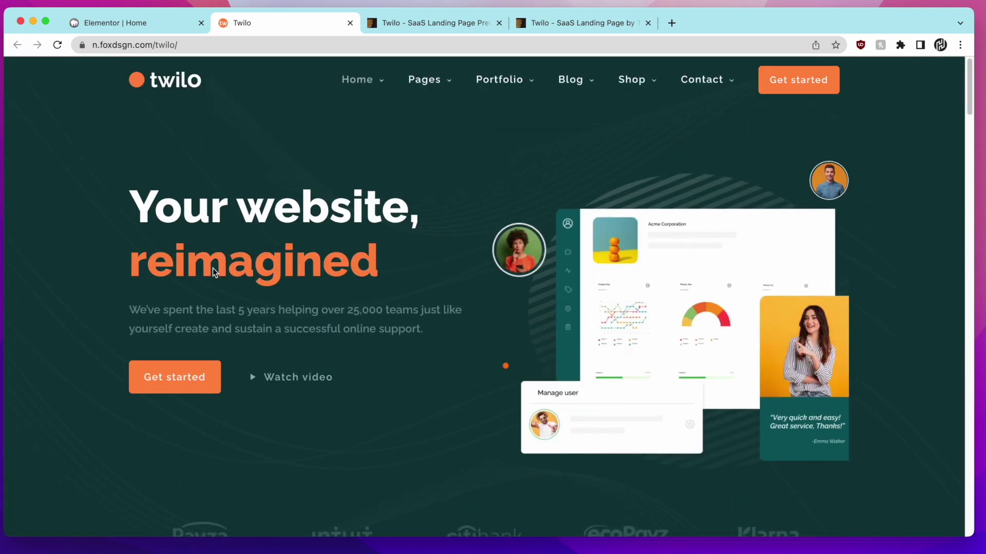
drag(133, 215, 399, 327)
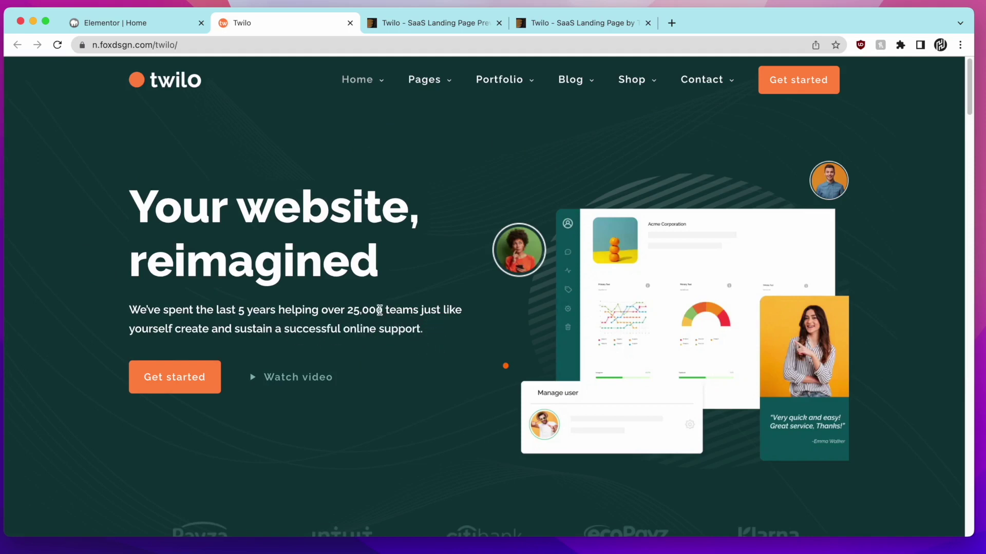
right_click(380, 310)
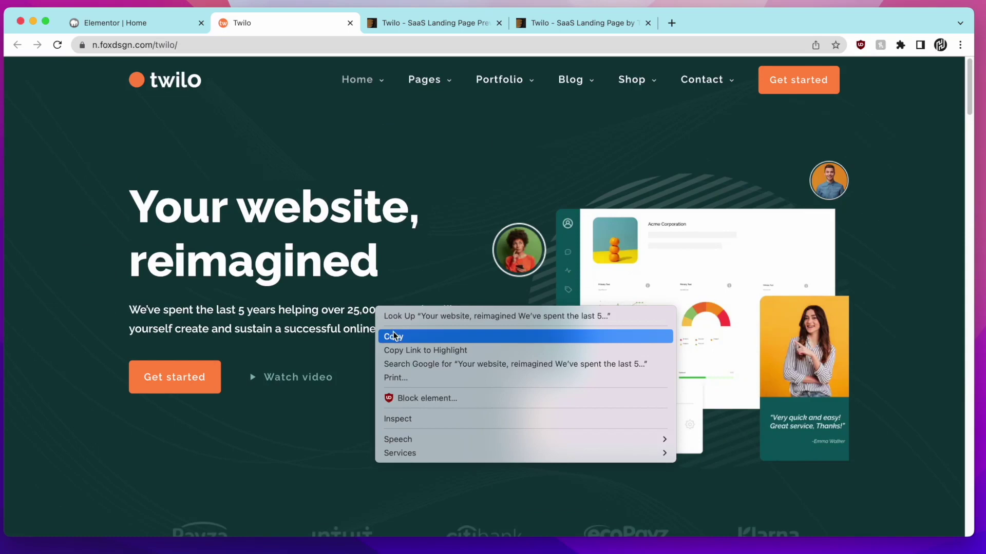
click(394, 336)
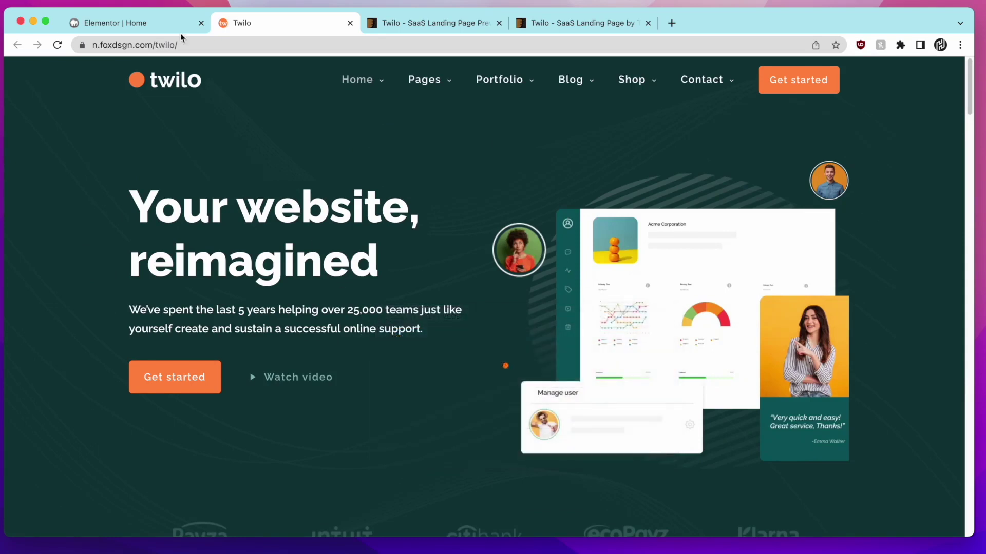
Step: In Elementor, paste the copied text over the second heading's placeholder title and delete everything after "Your website, reimagined"
click(160, 21)
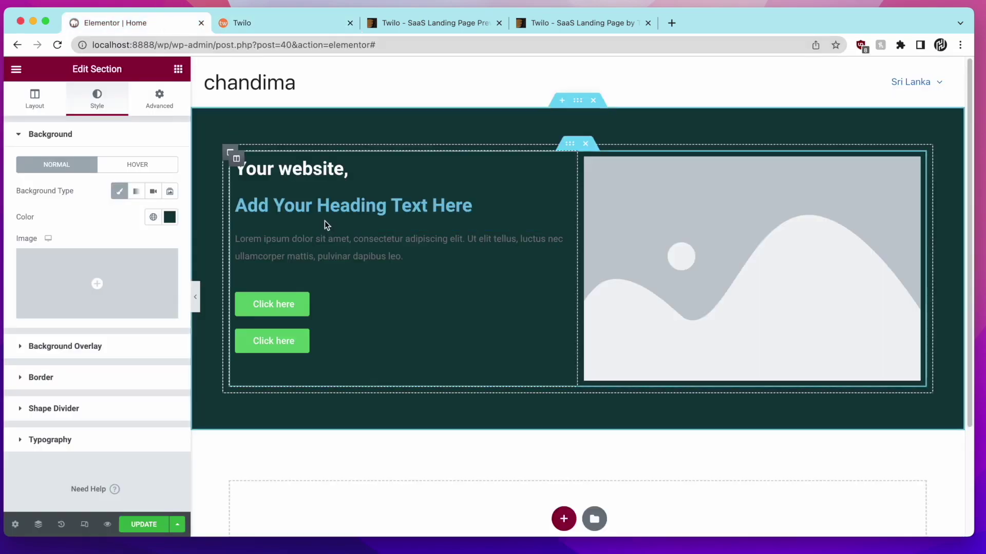
click(323, 205)
triple_click(126, 193)
right_click(123, 191)
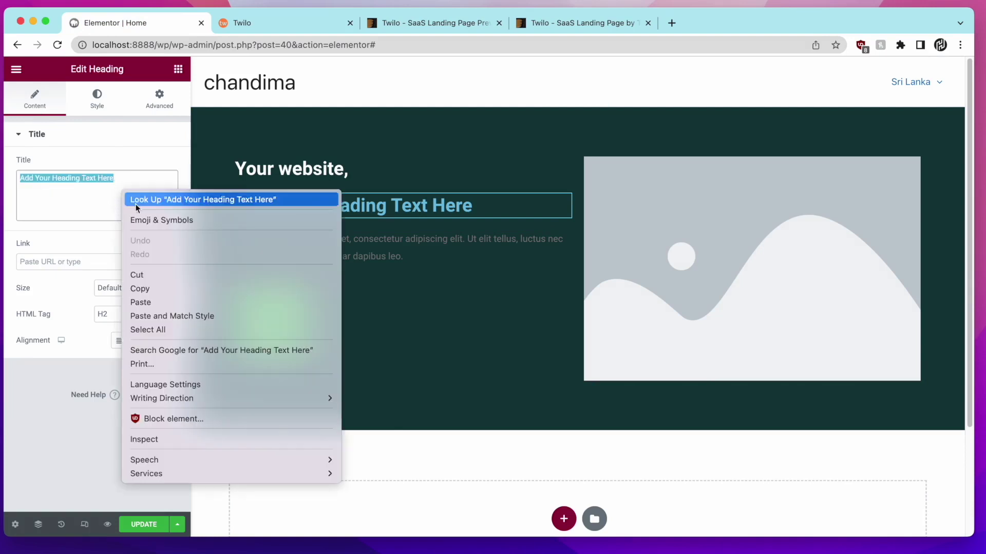
click(208, 301)
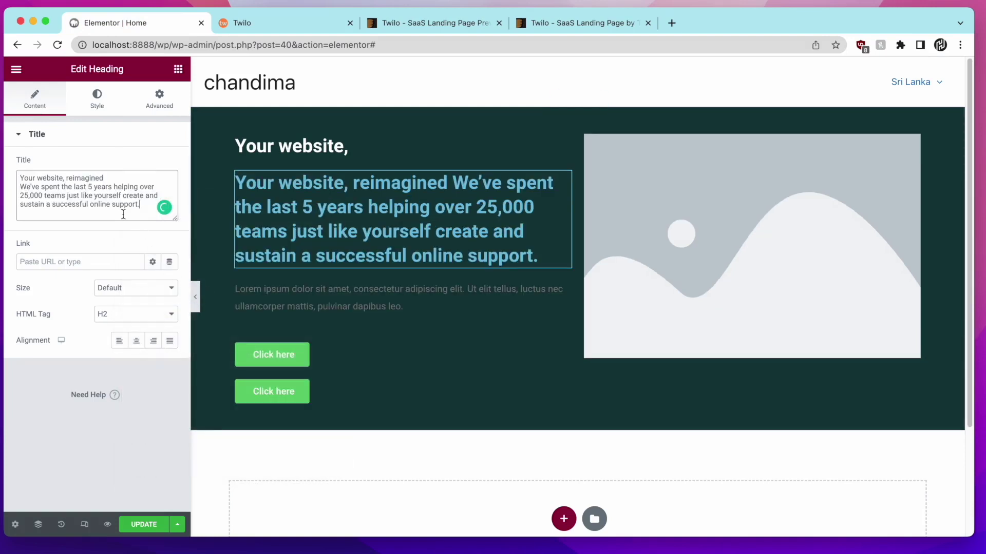
drag(115, 179, 170, 214)
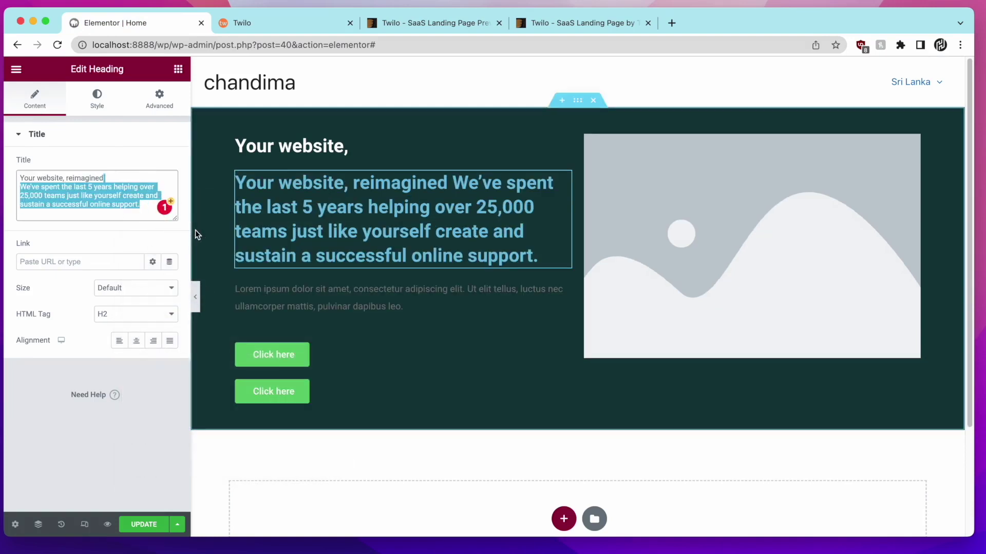
key(BackSpace)
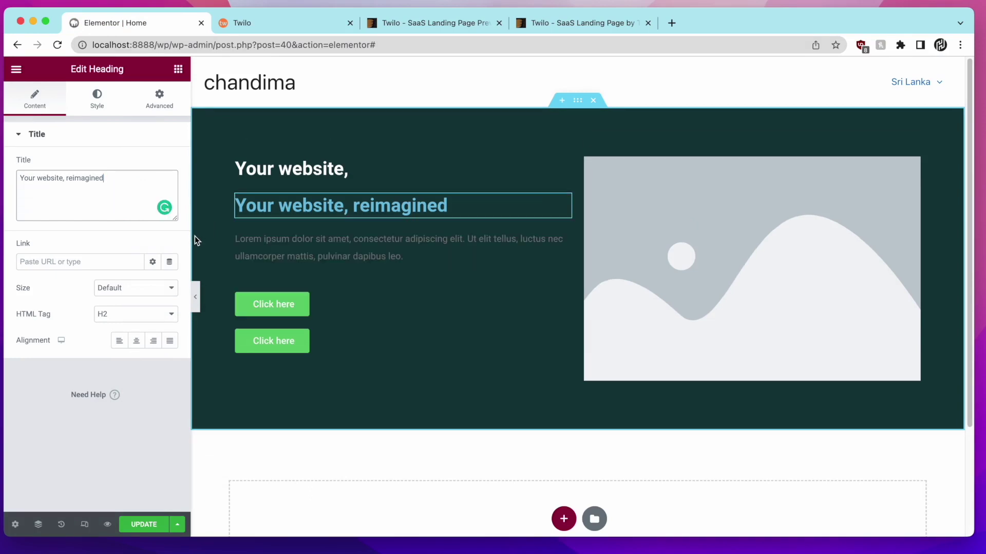
Step: Replace the placeholder paragraph with "We've spent the last 5 years helping over 25,000 teams just like yourself create and sustain a successful online support."
click(288, 248)
key(super+a)
key(super+v)
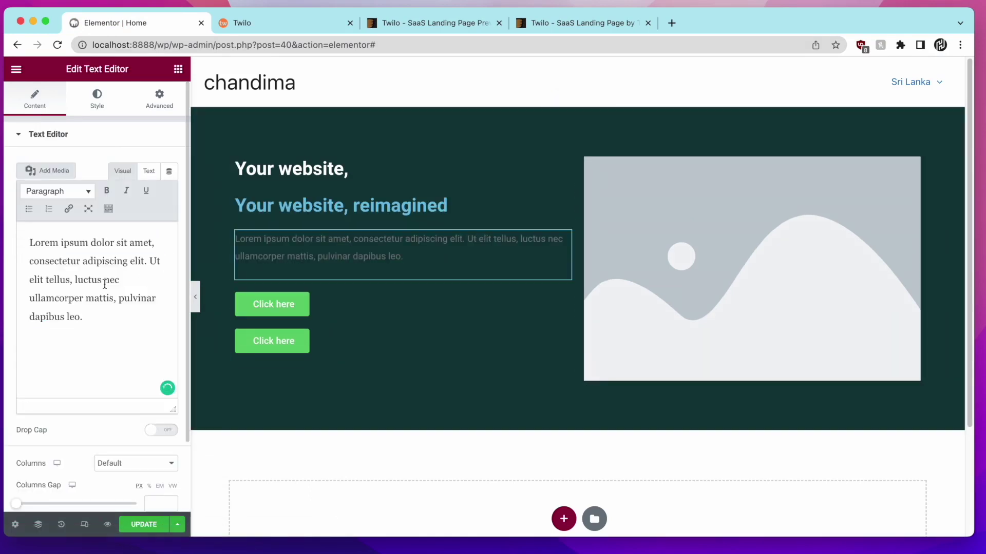
click(149, 172)
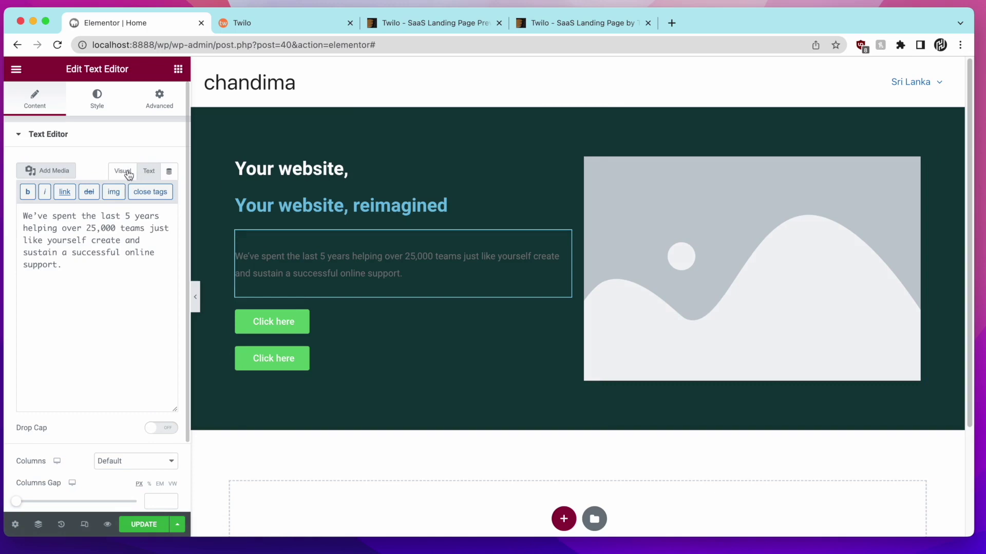
click(129, 175)
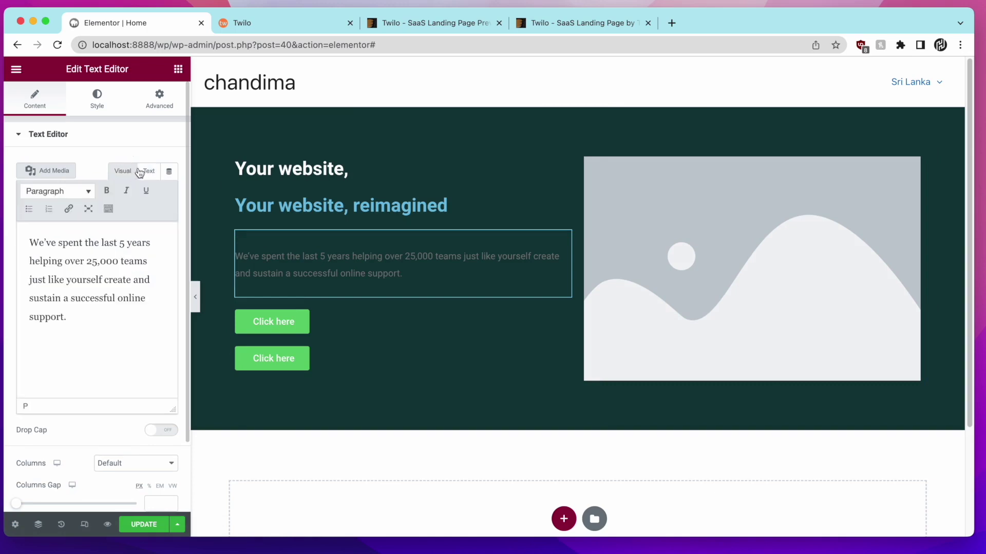
Step: Switch to the Twilo demo page and inspect the hero's orange "reimagined" heading in the developer tools
click(309, 23)
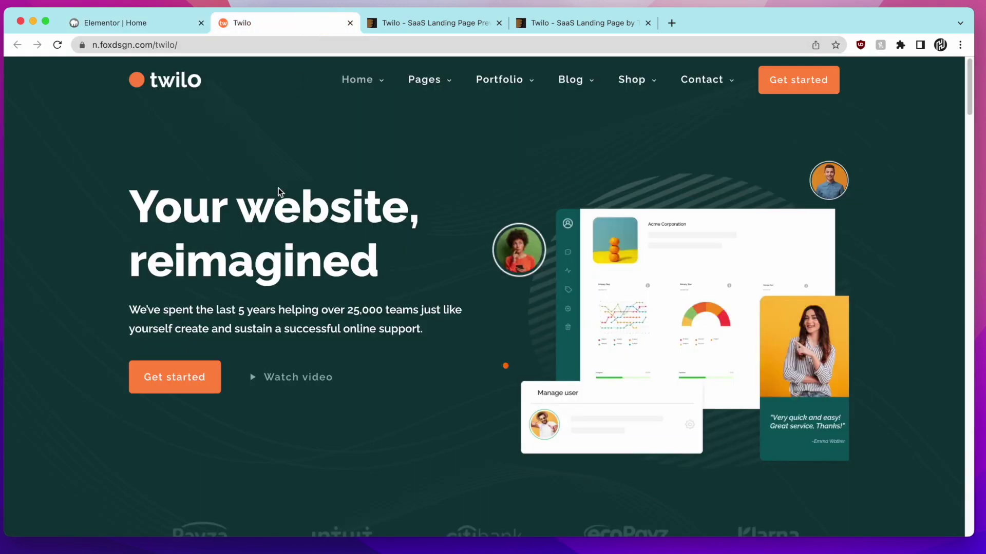
right_click(270, 262)
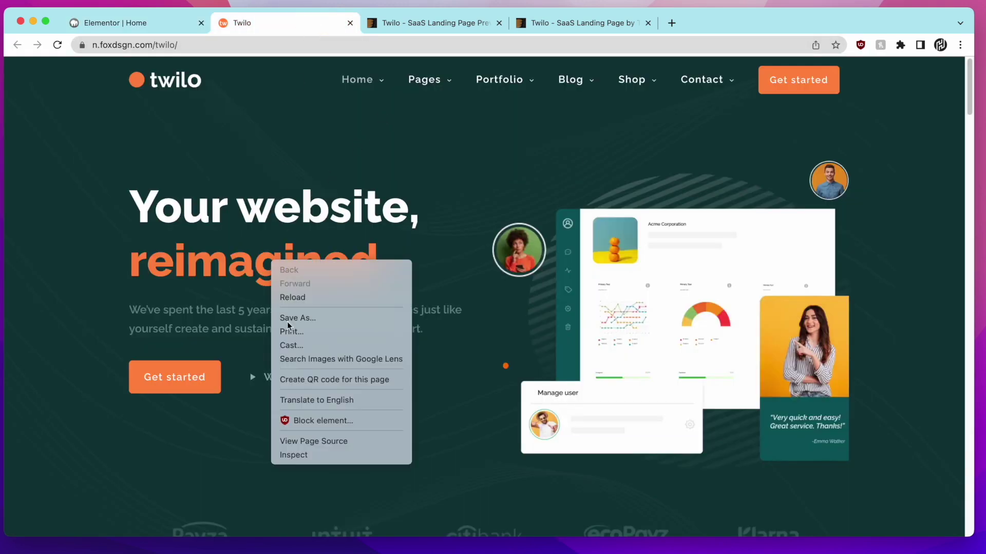
click(310, 452)
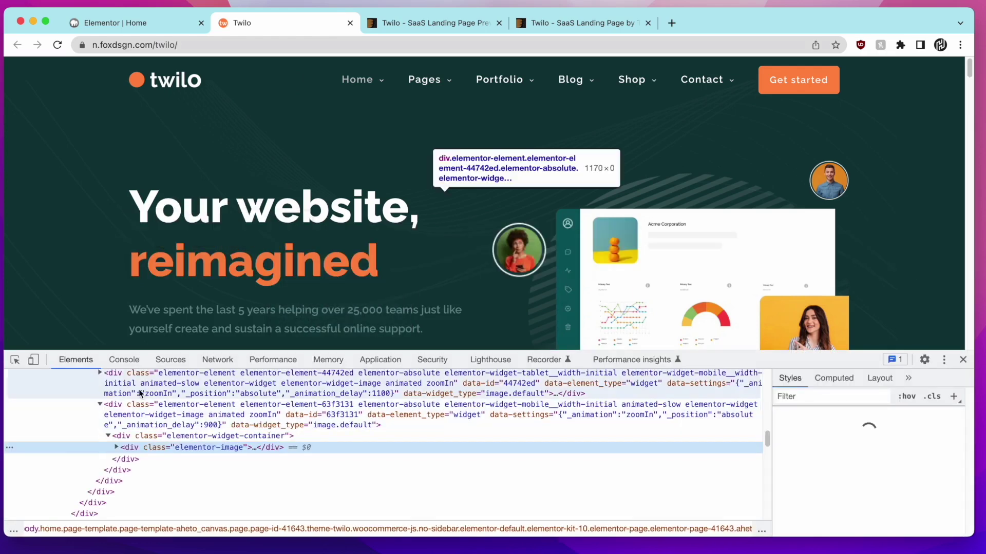
click(14, 359)
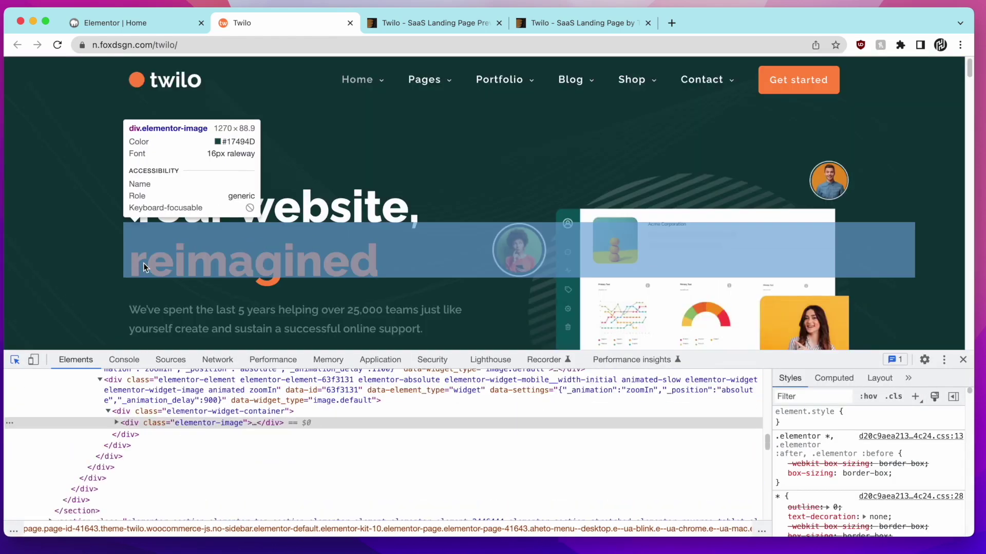
click(144, 263)
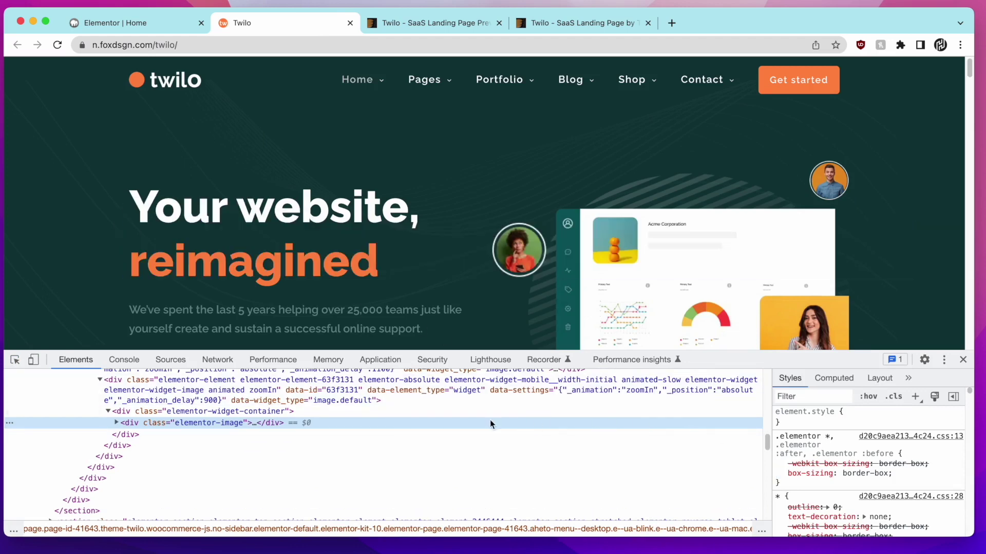
click(414, 399)
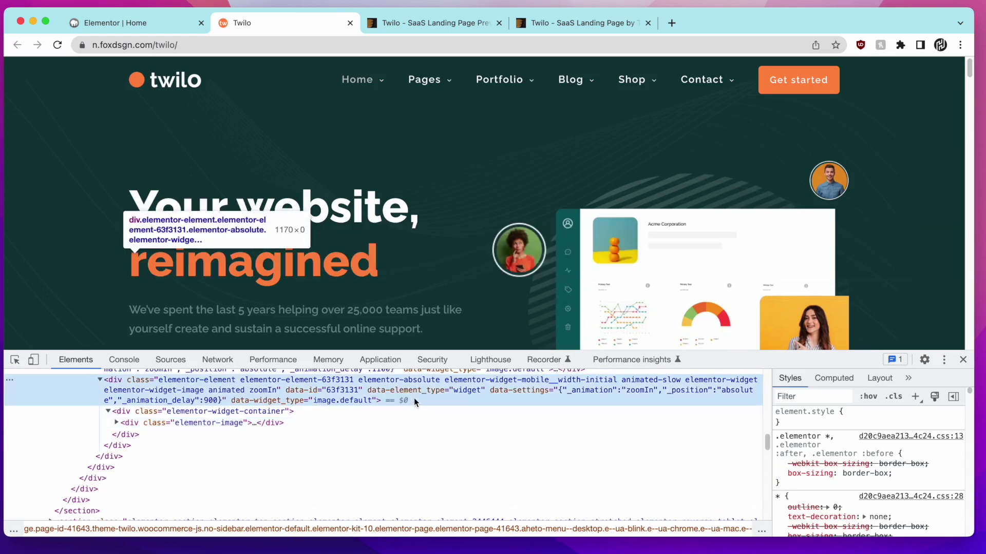
click(14, 359)
click(198, 254)
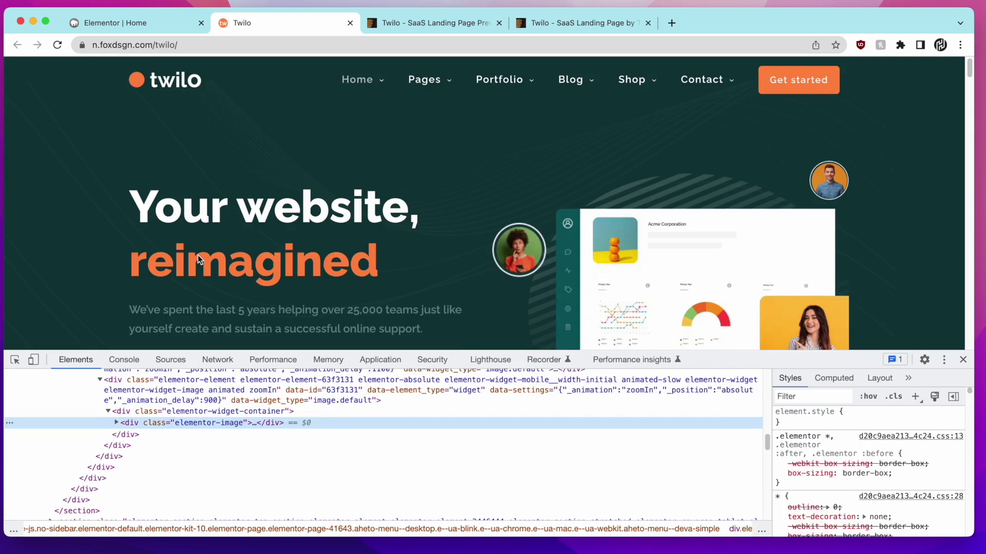
Step: Find an editable color among the inspected element's styles and use its eyedropper to sample and copy the heading's orange #fe8945
scroll(849, 446, down, 5)
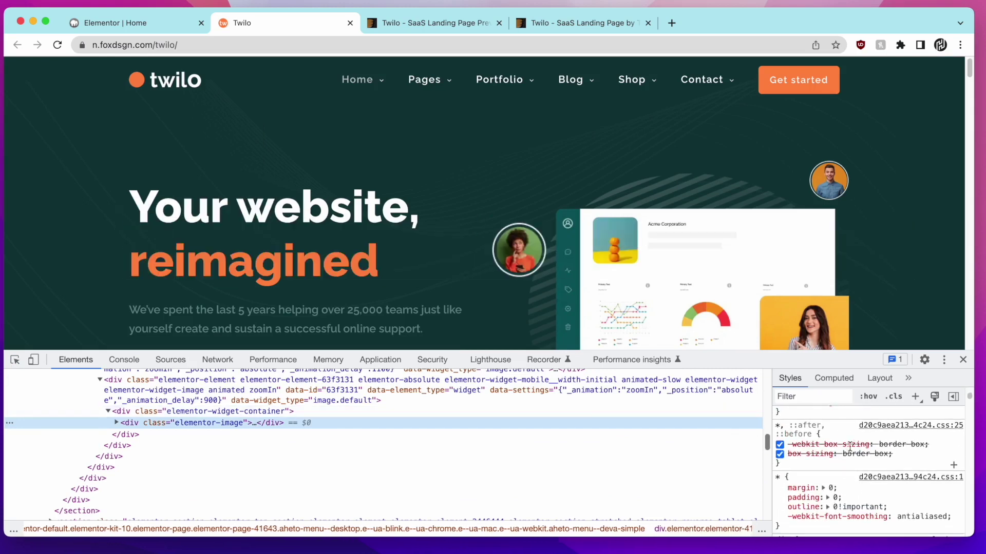
click(486, 390)
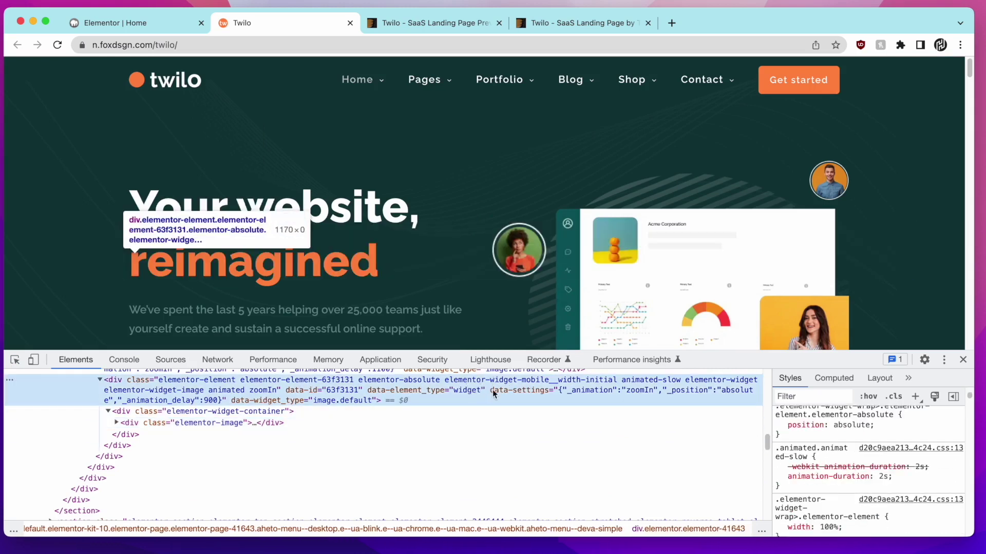
scroll(800, 442, up, 5)
scroll(814, 450, down, 10)
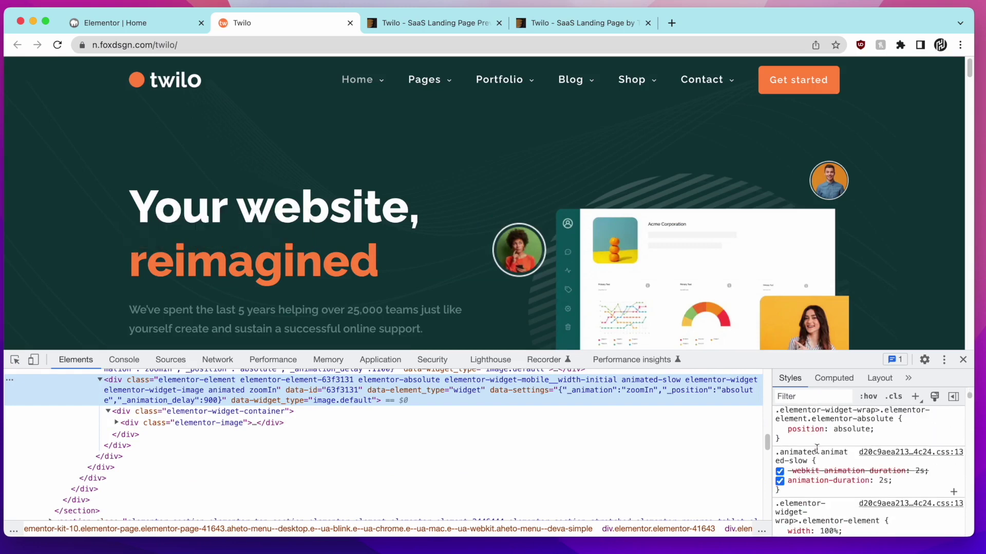
scroll(816, 457, down, 5)
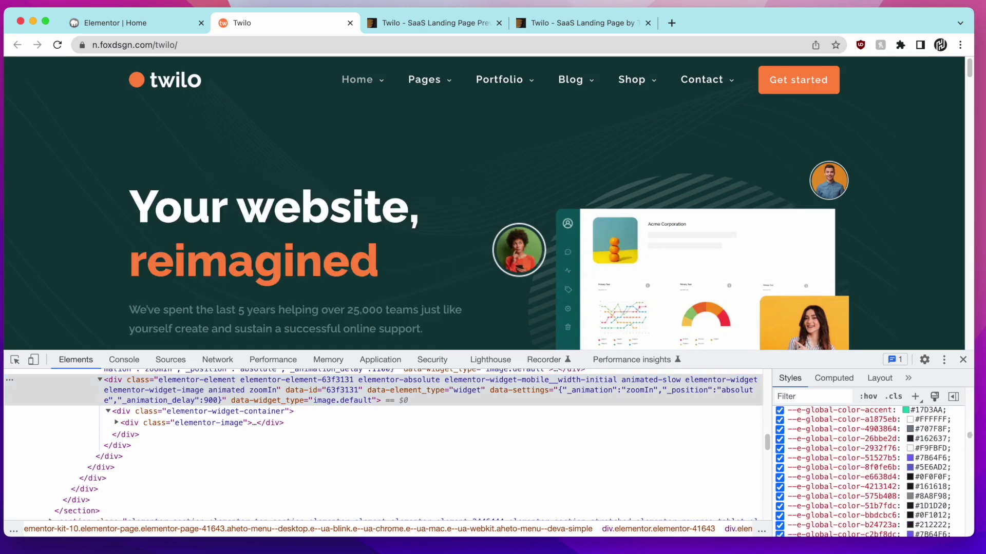
click(910, 429)
click(815, 465)
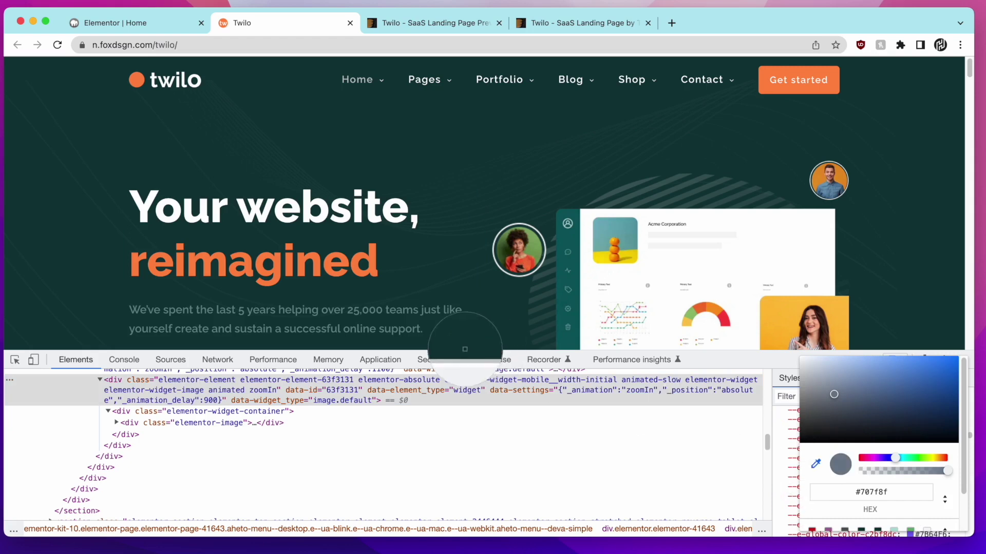
click(364, 273)
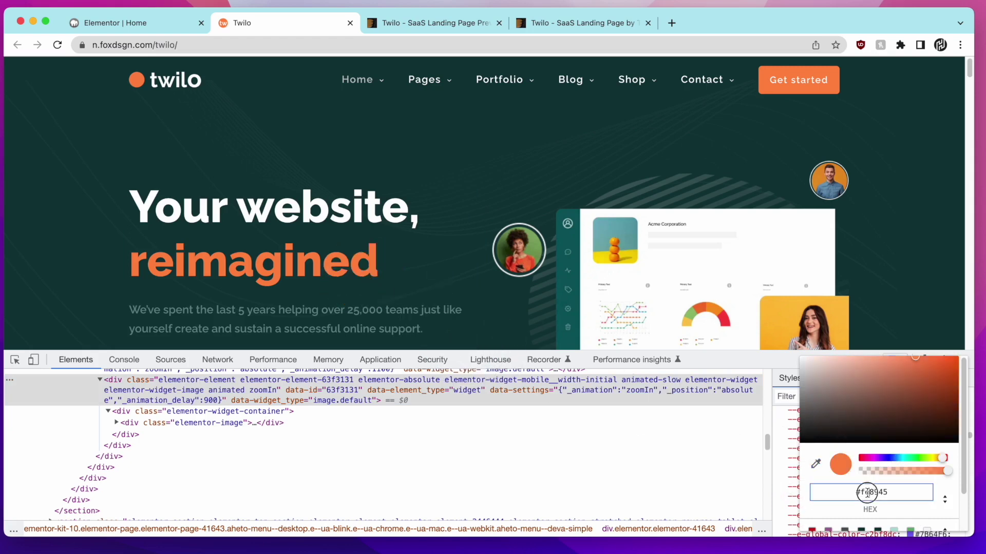
Step: Back in the Elementor editor, set the second heading's text color to the copied #fe8945
click(140, 27)
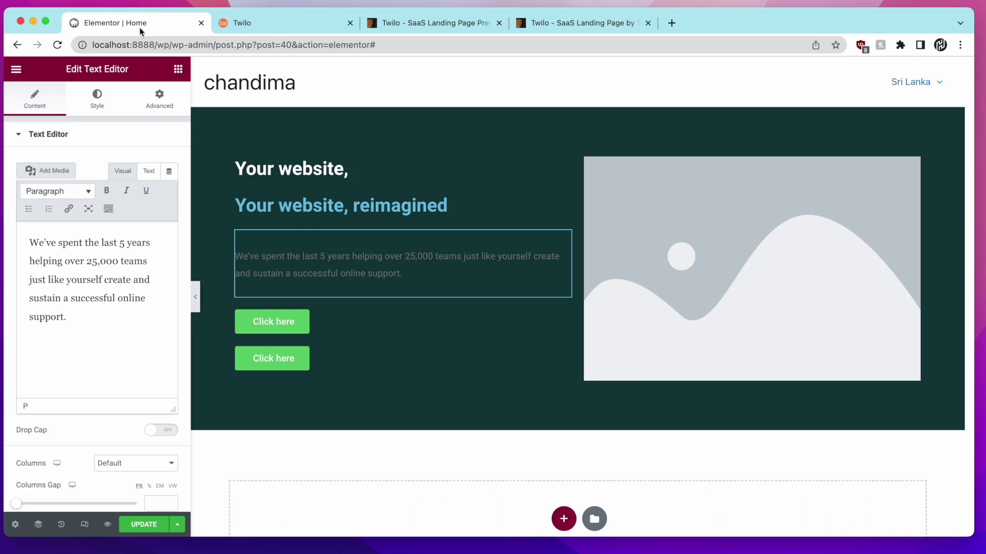
click(270, 207)
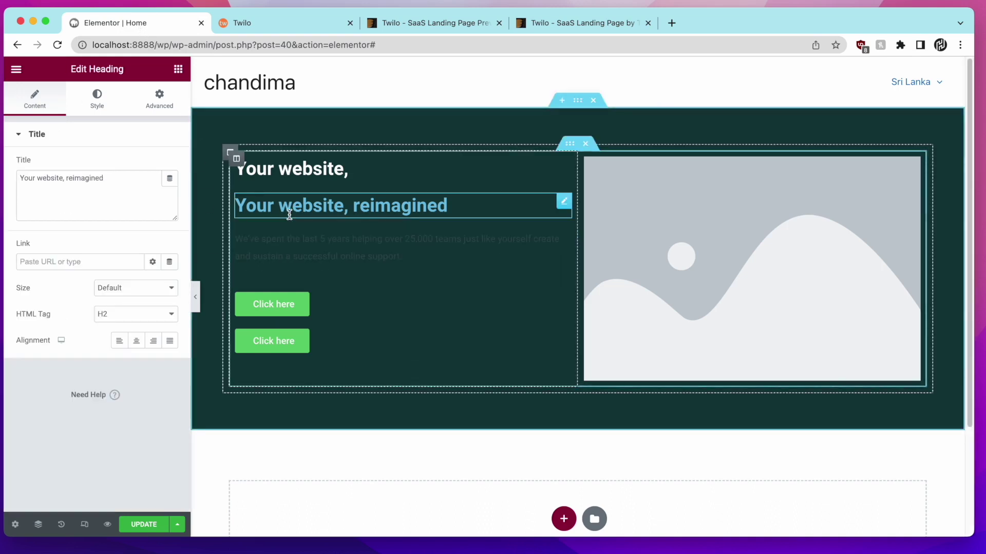
click(97, 100)
click(169, 164)
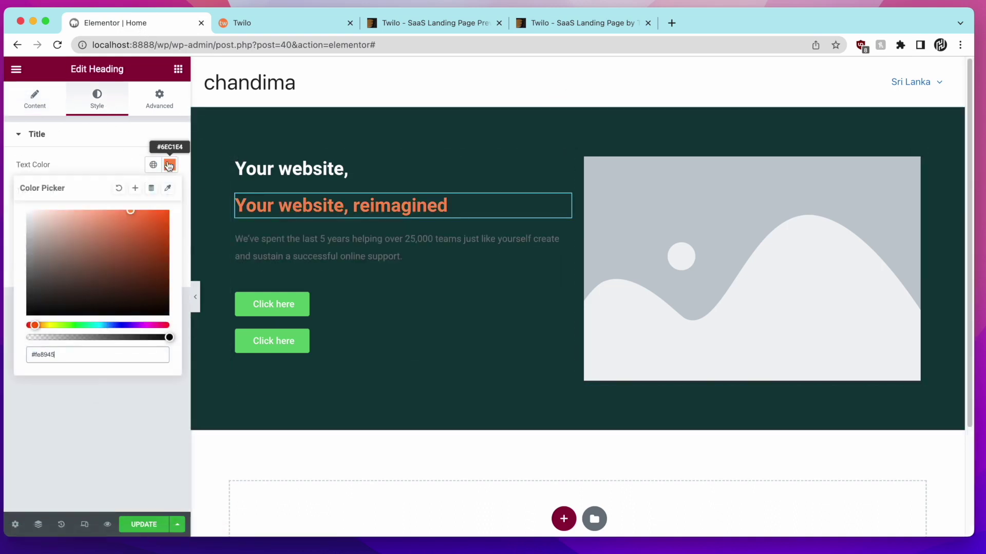
click(130, 418)
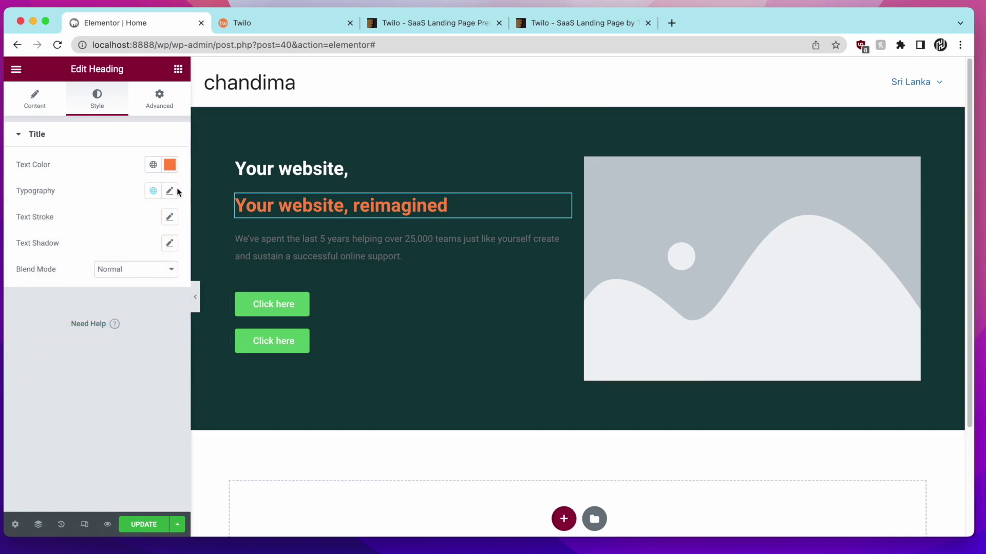
Step: Set the second heading's font size to 42 px and compare it with the Twilo demo's hero heading
click(172, 192)
drag(28, 298, 49, 304)
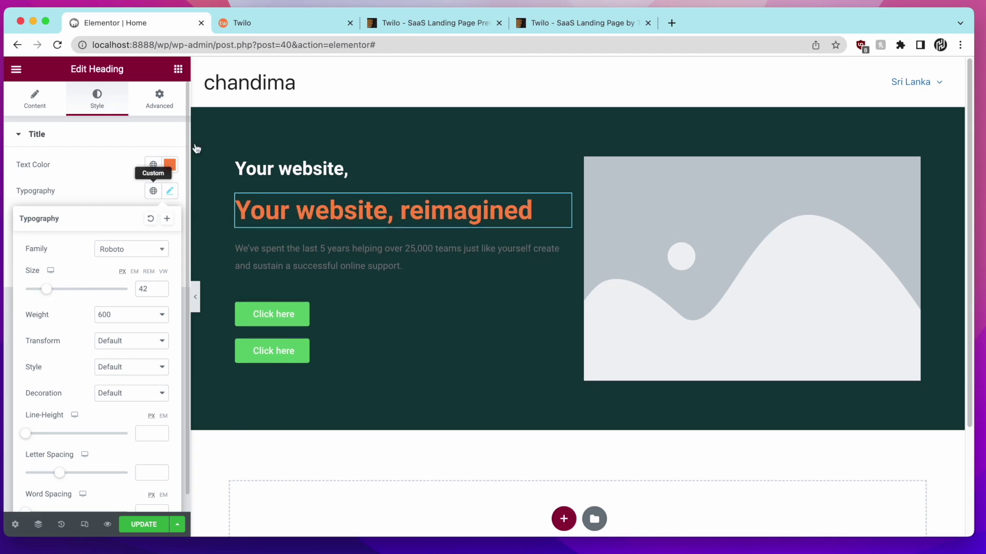
click(269, 28)
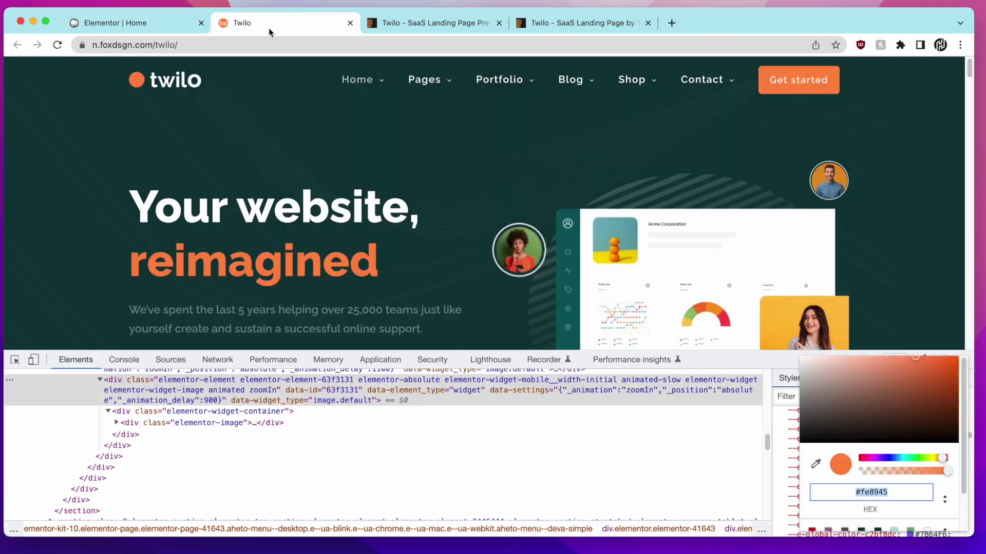
click(173, 31)
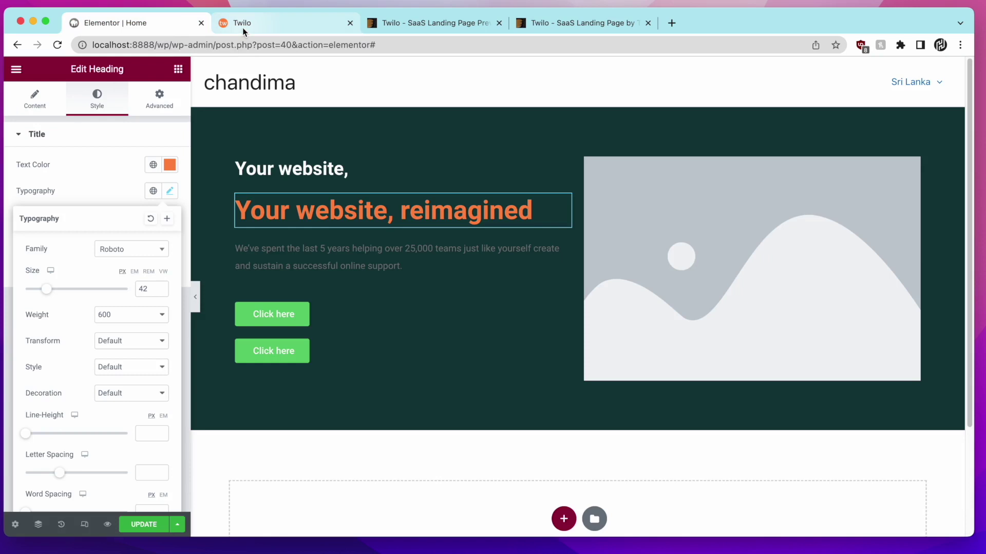
Step: Delete "Your website," from the second heading's title, keeping only "reimagined"
click(36, 96)
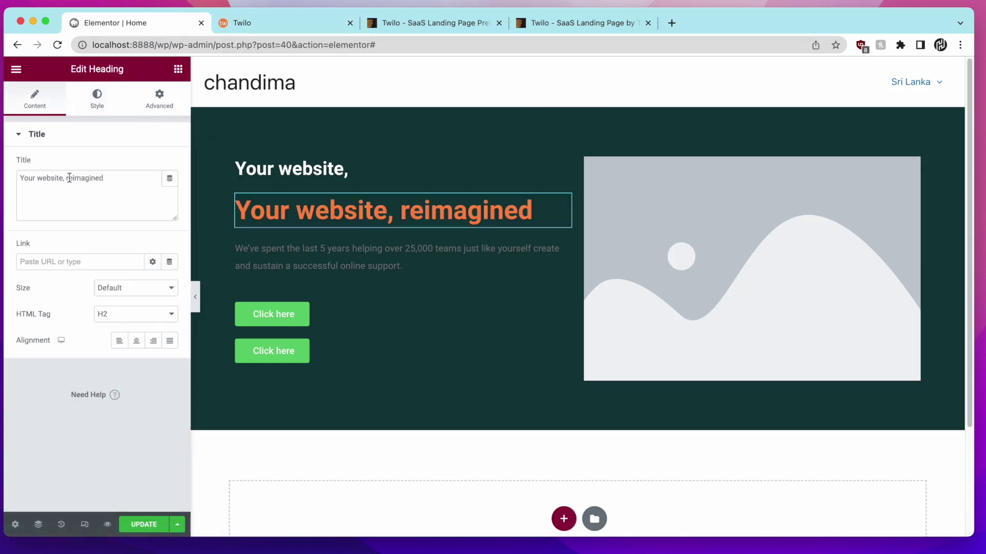
click(70, 178)
drag(64, 178, 15, 181)
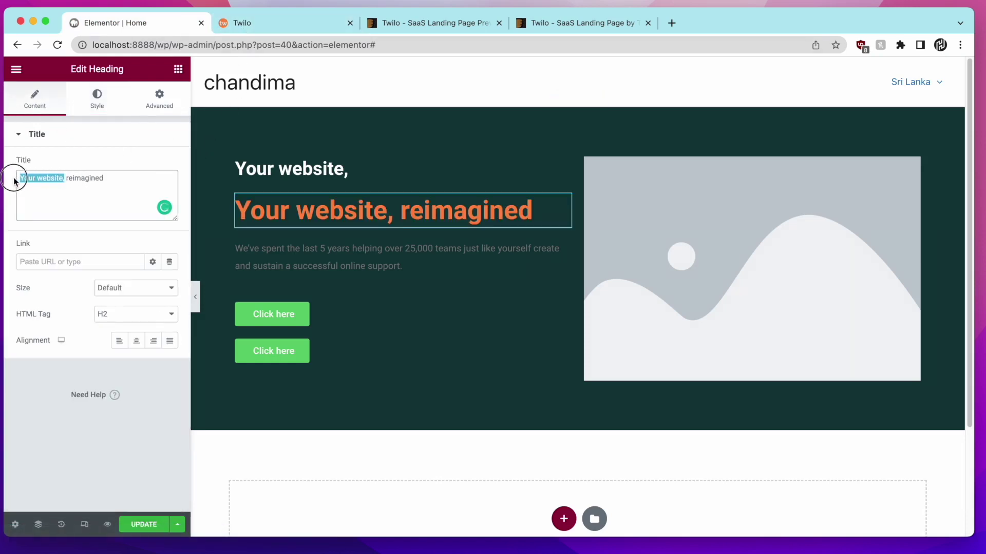
key(BackSpace)
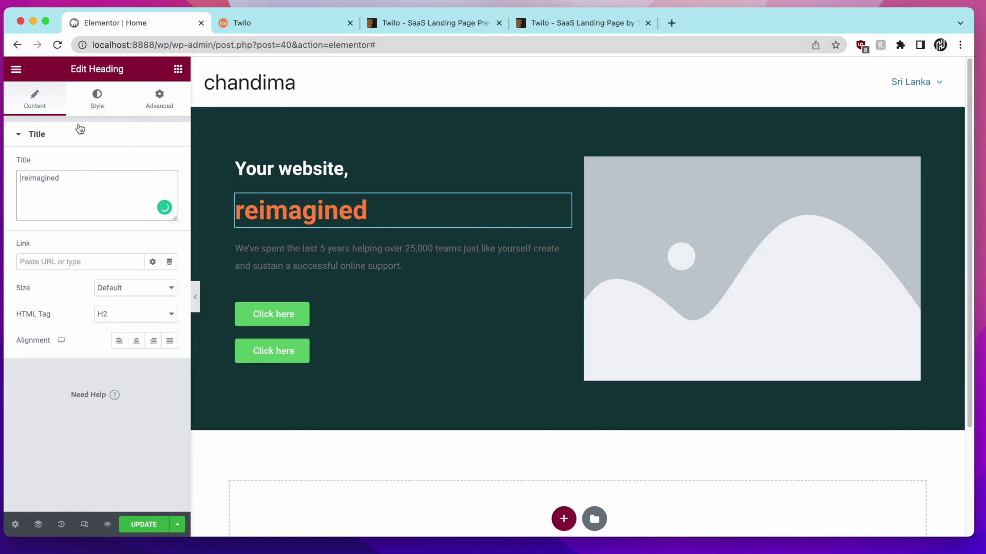
Step: Set the "reimagined" heading's font size to 61 px and its weight to 700
click(97, 99)
click(171, 191)
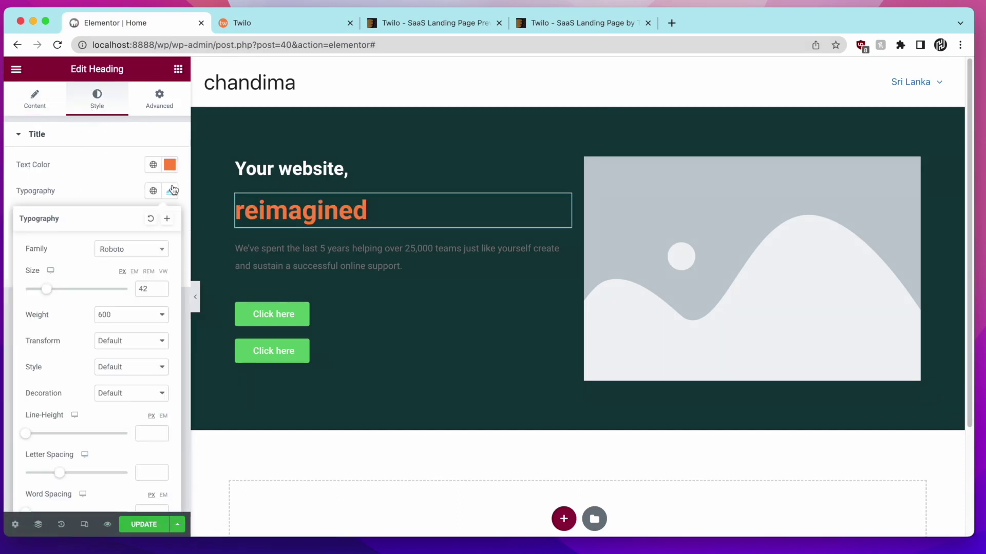
drag(49, 290, 60, 295)
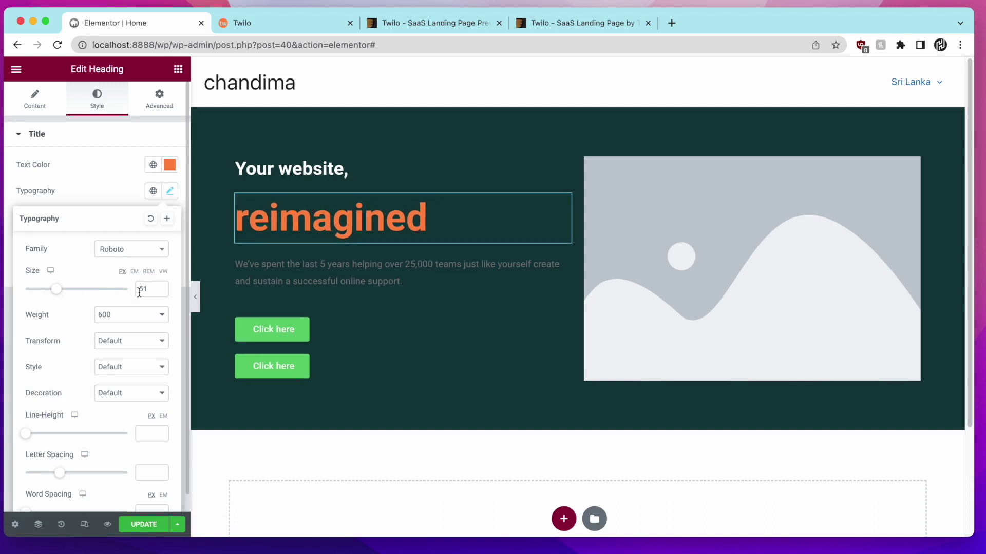
click(139, 318)
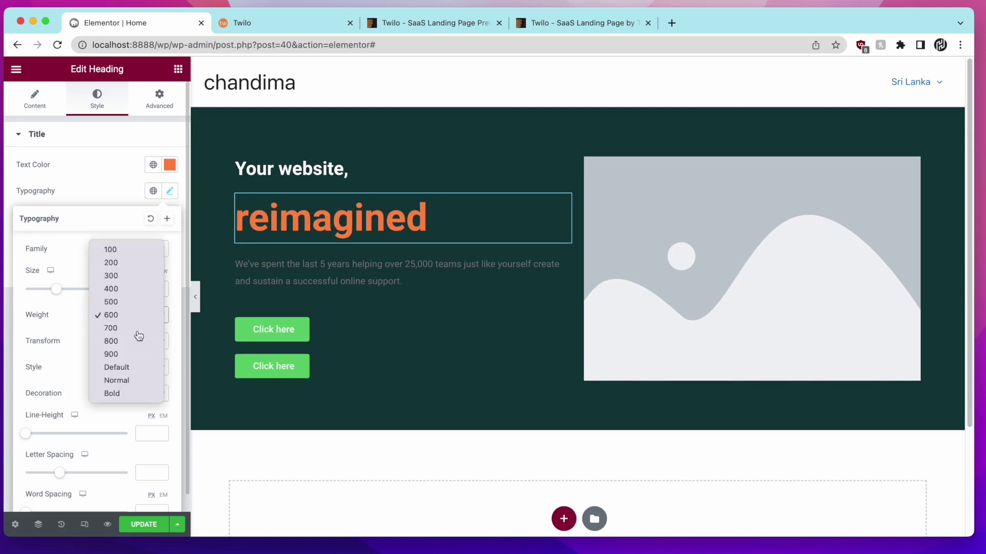
click(137, 327)
Step: Check the Twilo demo's heading, and in Elementor set the "reimagined" heading's letter spacing to -2.9 and font size to 66 px
click(276, 30)
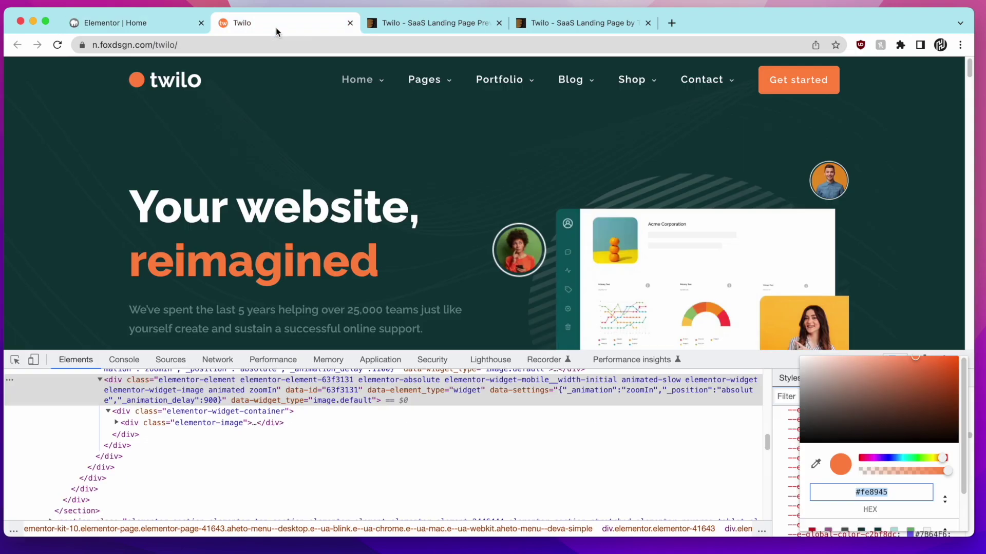
click(134, 28)
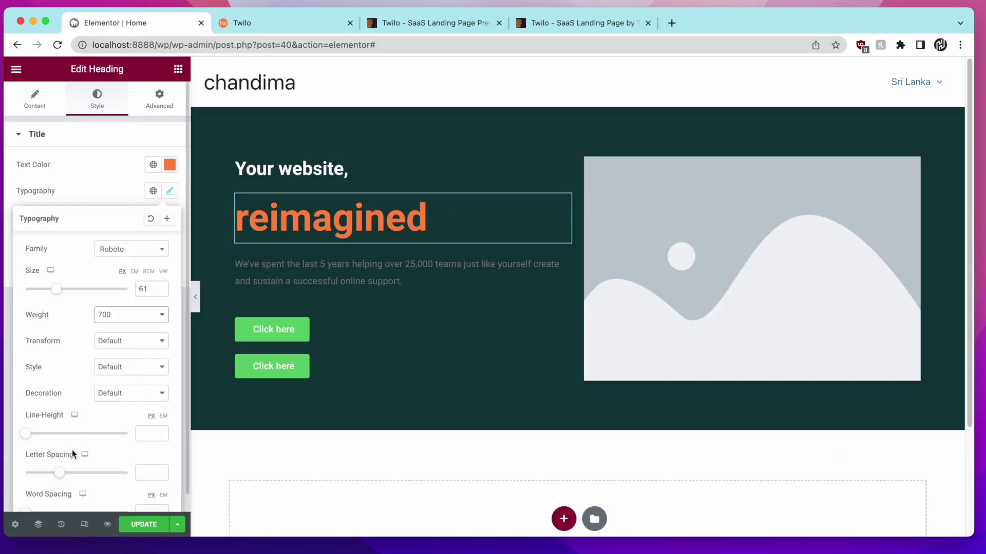
mouse_move(59, 476)
mouse_down()
mouse_move(31, 473)
mouse_move(44, 481)
mouse_up()
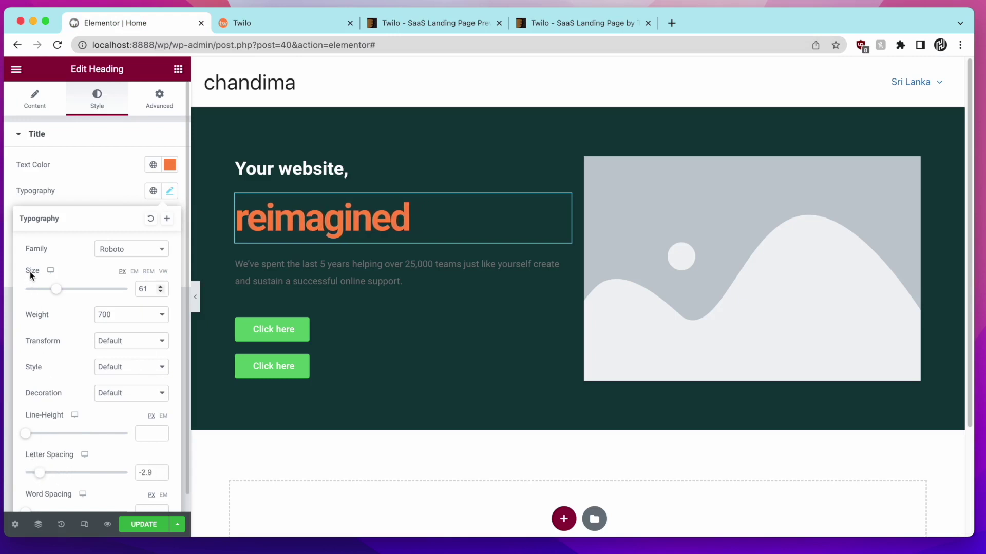
drag(51, 289, 59, 295)
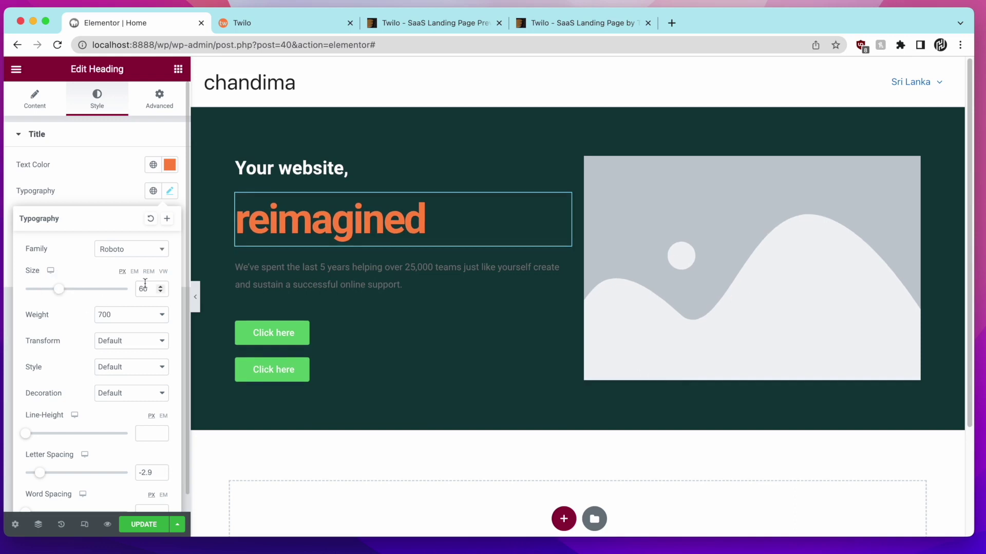
Step: Set the "Your website," heading's font weight to 700 and its size to 60 px
click(344, 158)
click(169, 190)
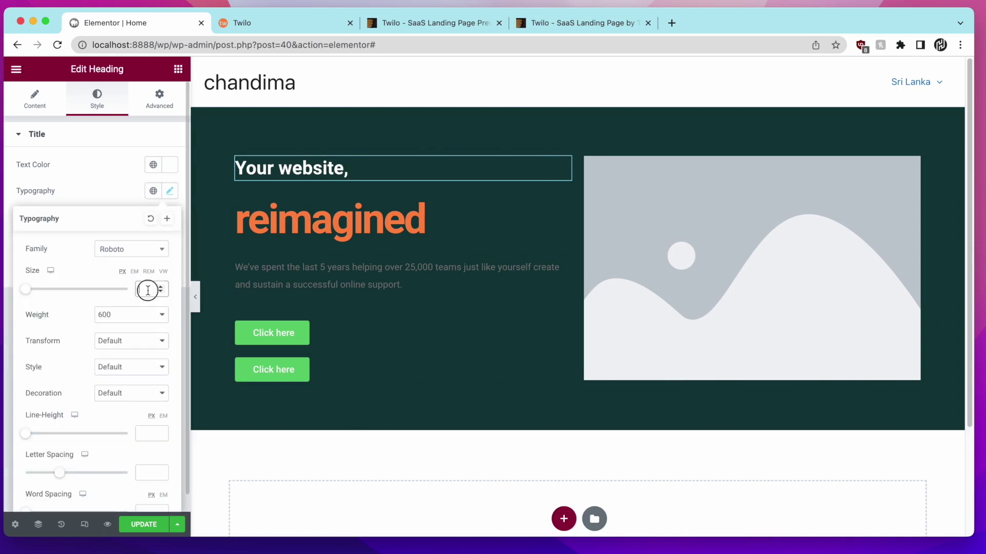
text(66)
click(137, 314)
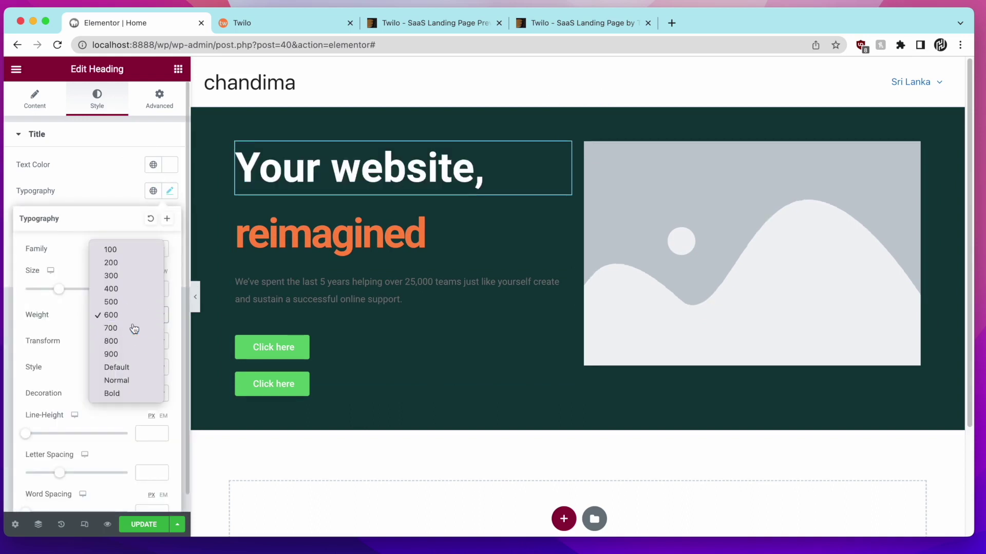
click(134, 328)
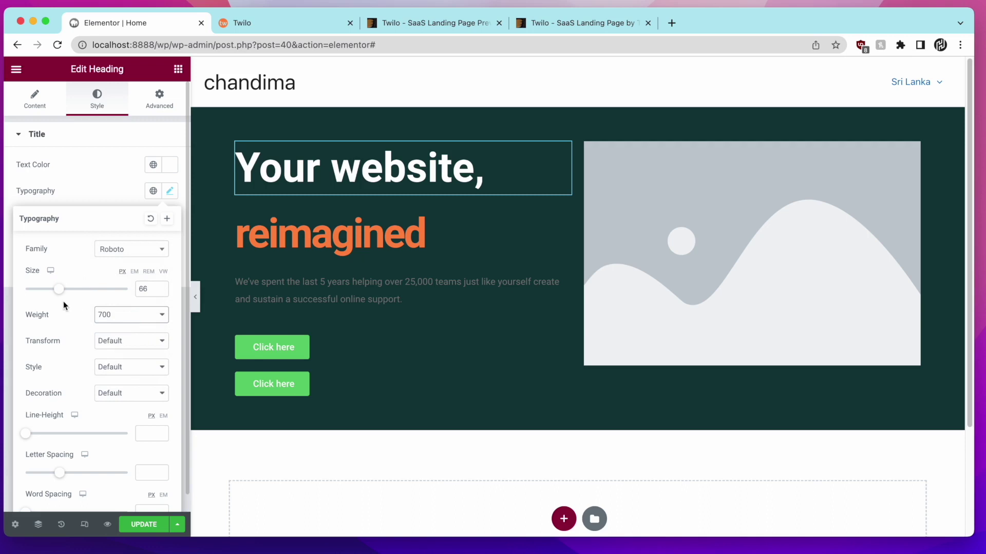
drag(59, 289, 55, 289)
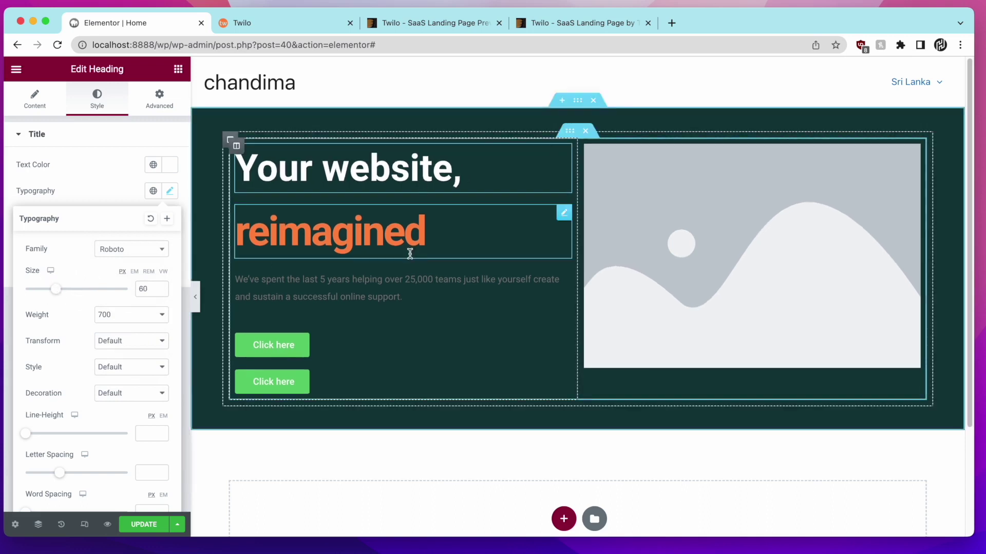
scroll(105, 373, down, 1)
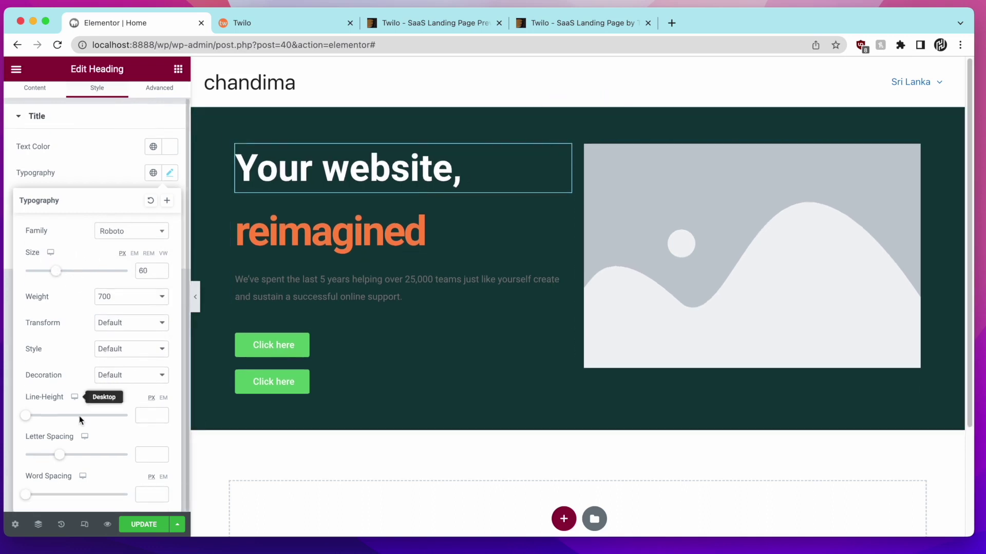
Step: Set the line height of the "Your website," heading to 8 px and of the "reimagined" heading to 55 px
mouse_move(29, 420)
mouse_down()
mouse_move(53, 424)
mouse_move(37, 422)
mouse_up()
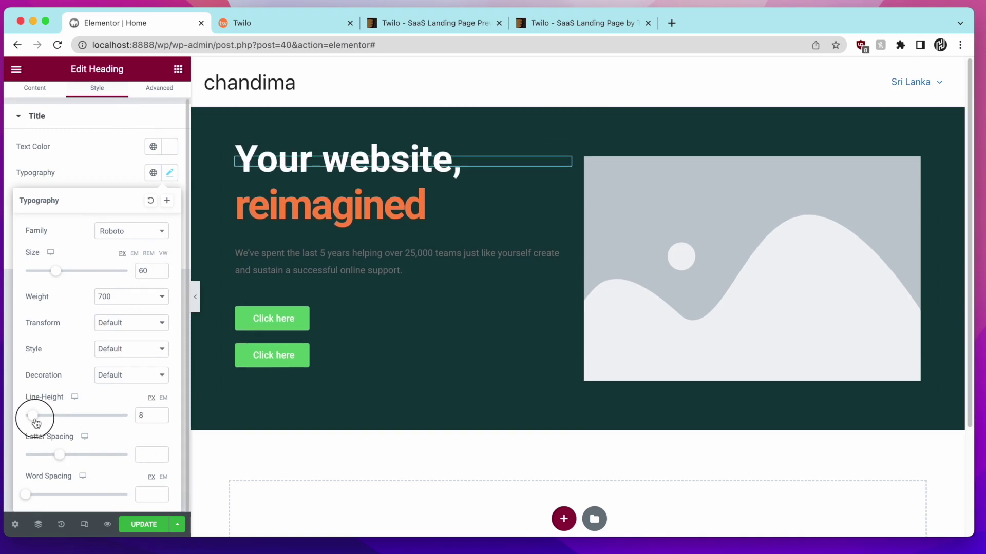
click(308, 218)
click(170, 191)
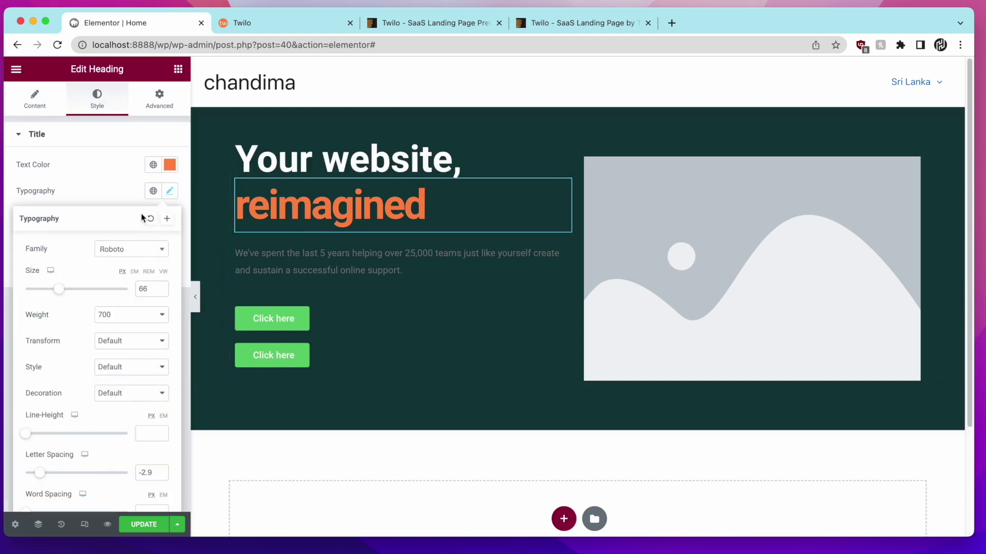
drag(26, 433, 85, 450)
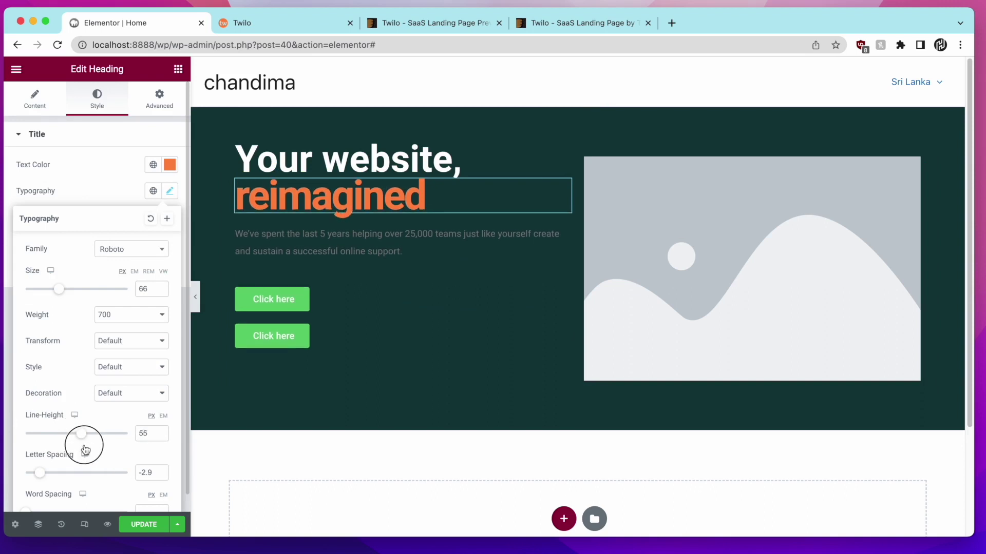
Step: Set the text color of the paragraph below the headings to #FFFFFF
click(297, 226)
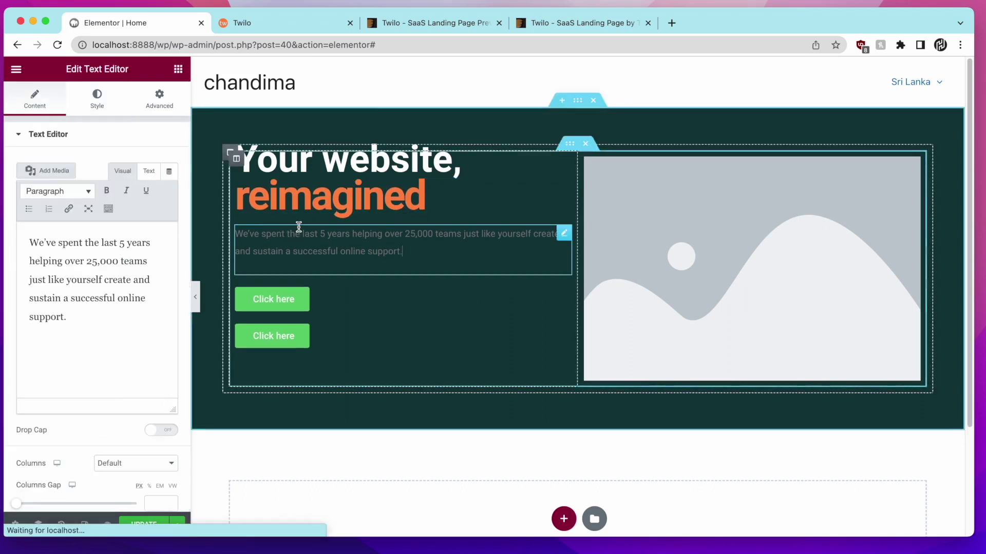
click(89, 99)
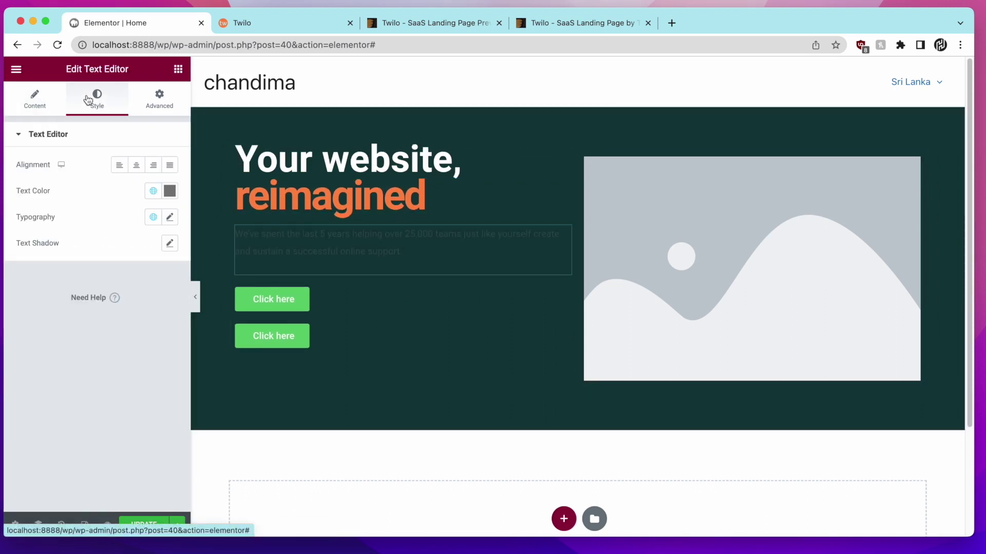
click(166, 194)
text(#FFFFFF)
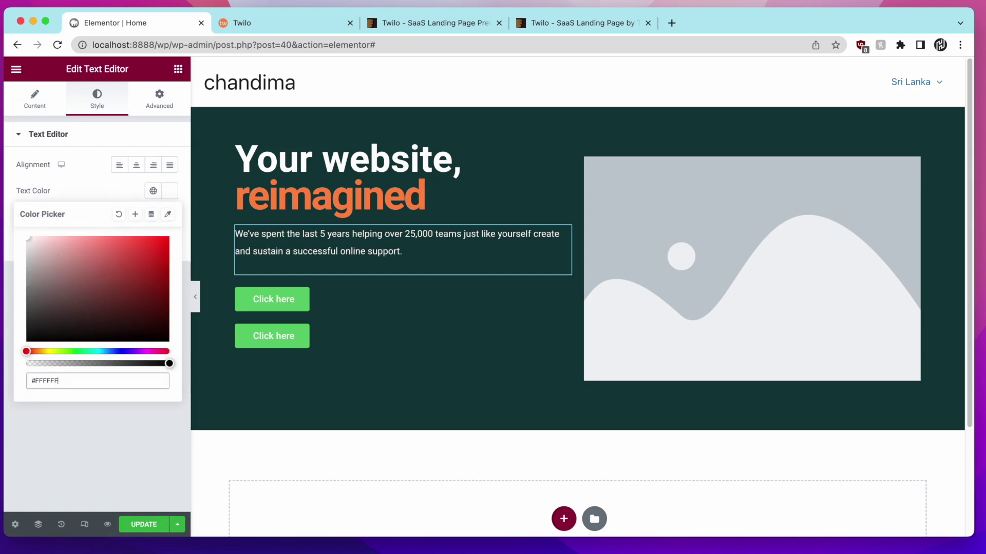
Step: Sample the color #618a8d from the Twilo demo's paragraph and apply it as the paragraph's text color in Elementor
click(264, 26)
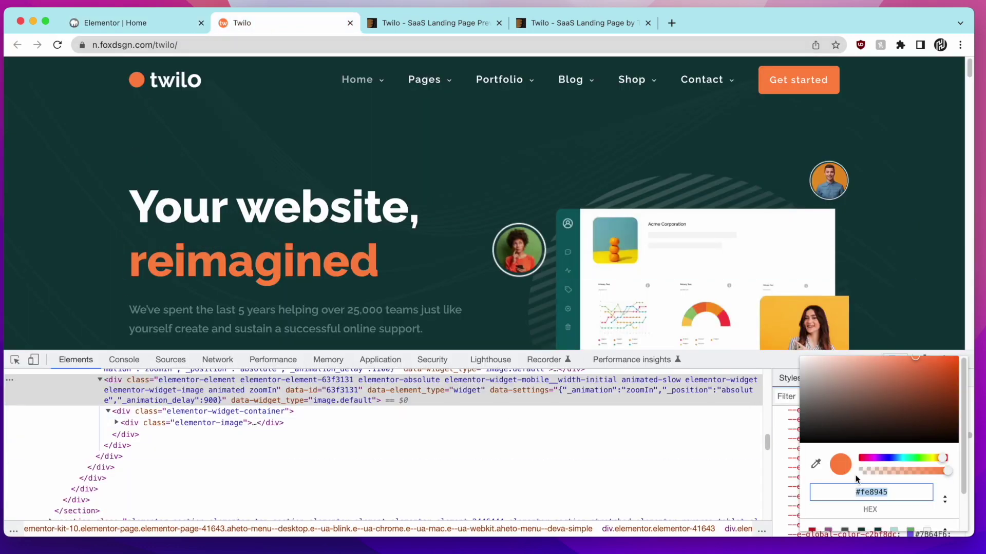
click(815, 464)
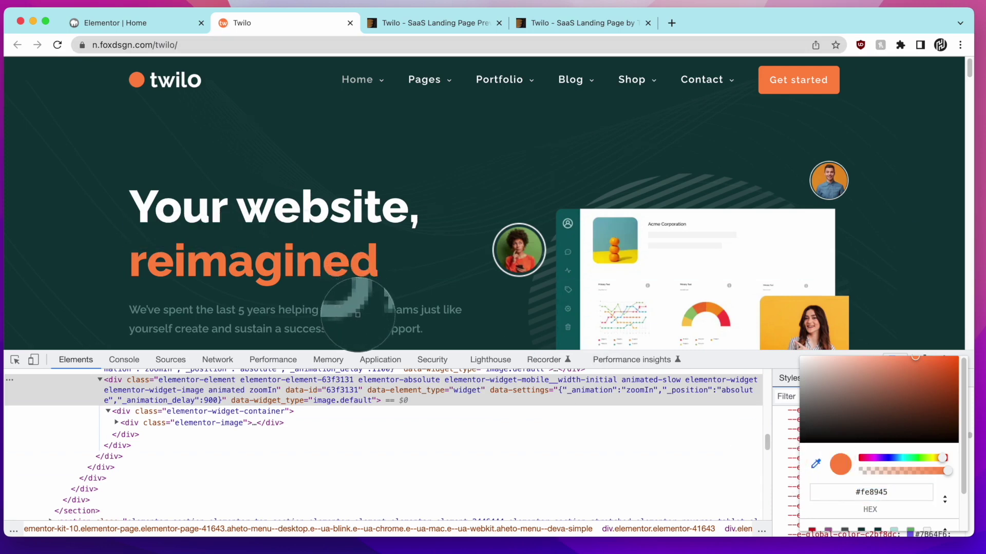
click(357, 315)
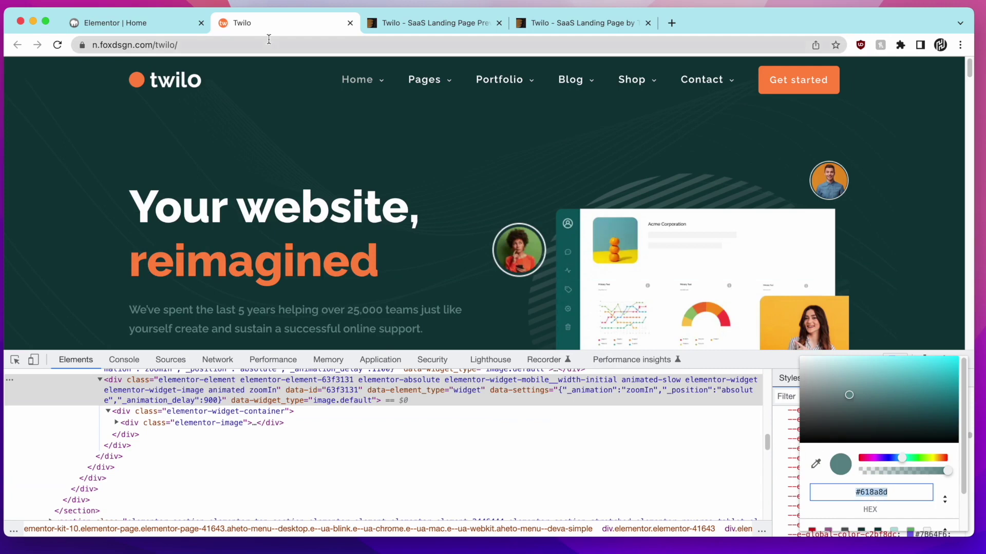
click(137, 29)
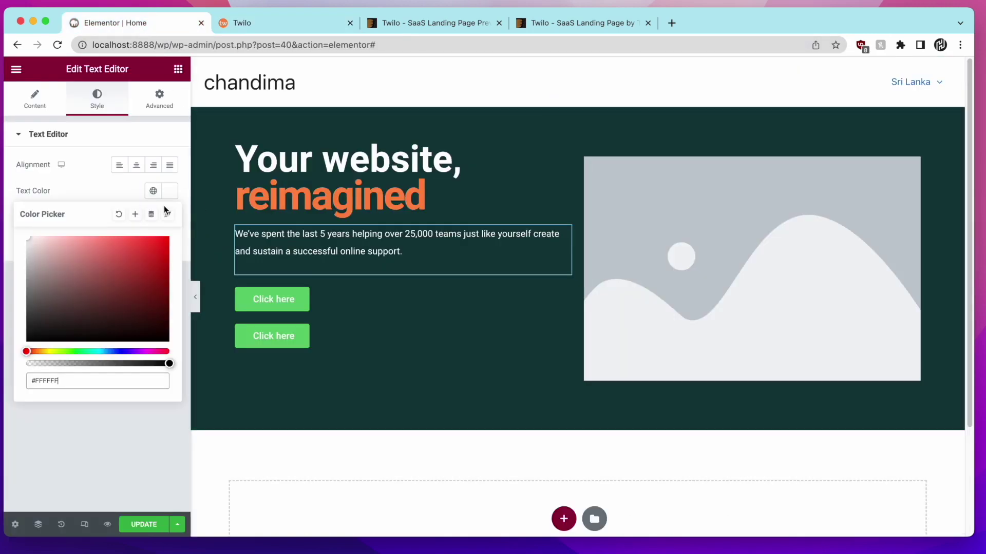
click(141, 200)
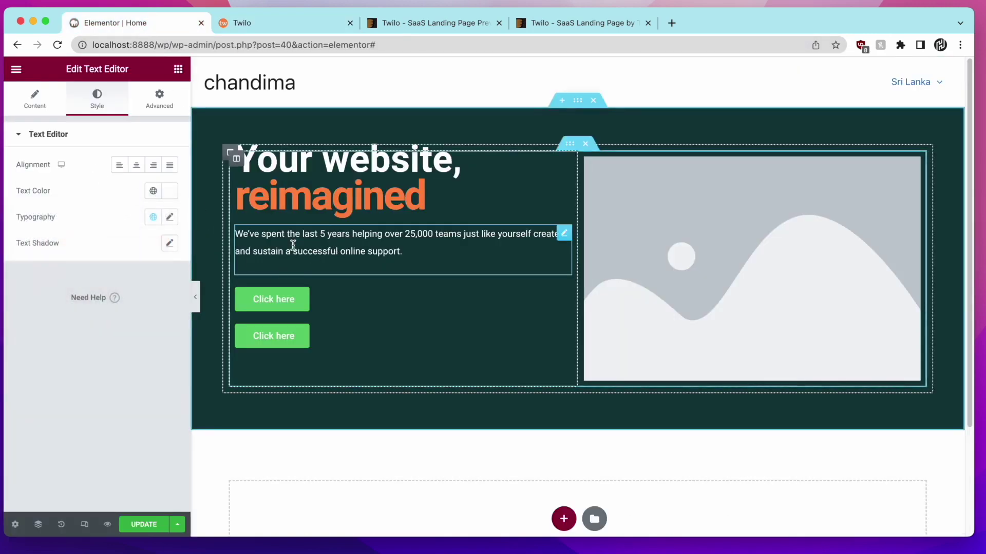
click(169, 190)
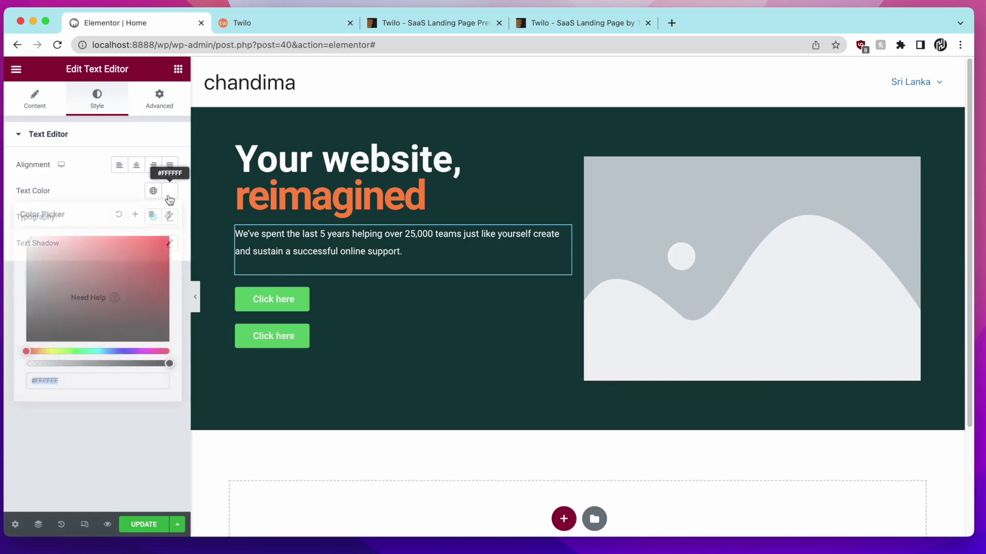
Step: Check the Twilo demo's buttons, and in Elementor apply the "reimagined" heading's orange as the first button's background color
click(271, 25)
scroll(205, 227, down, 4)
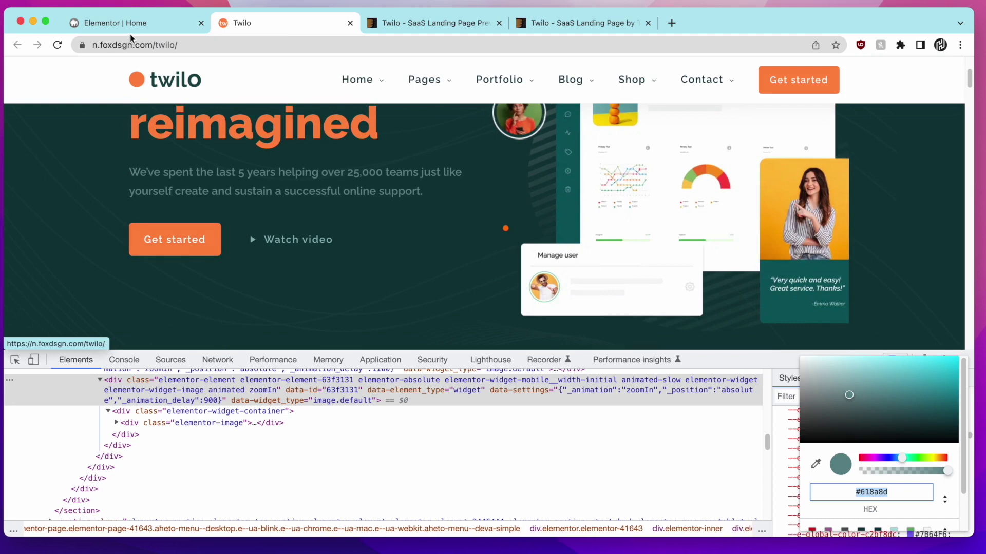
click(147, 24)
click(229, 179)
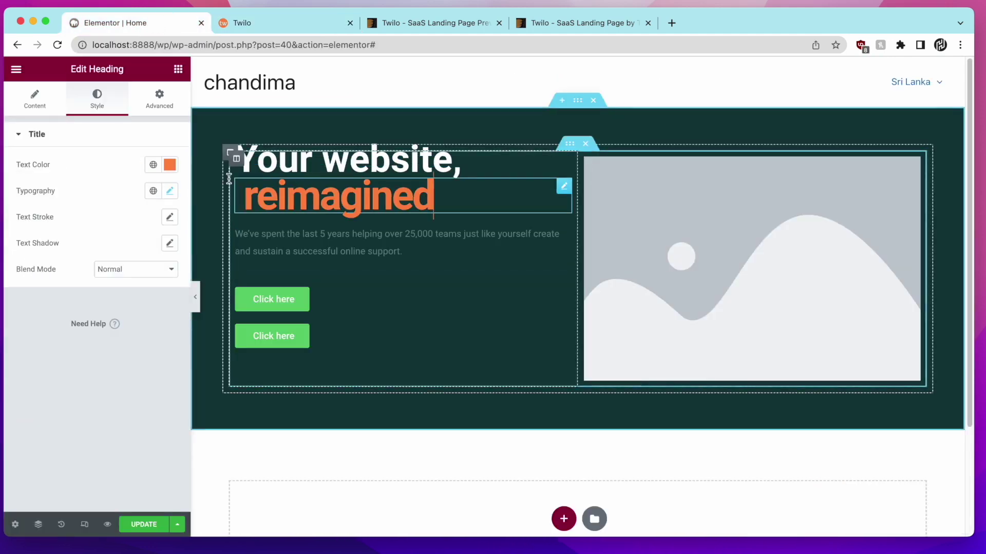
click(169, 164)
key(ctrl+c)
click(307, 302)
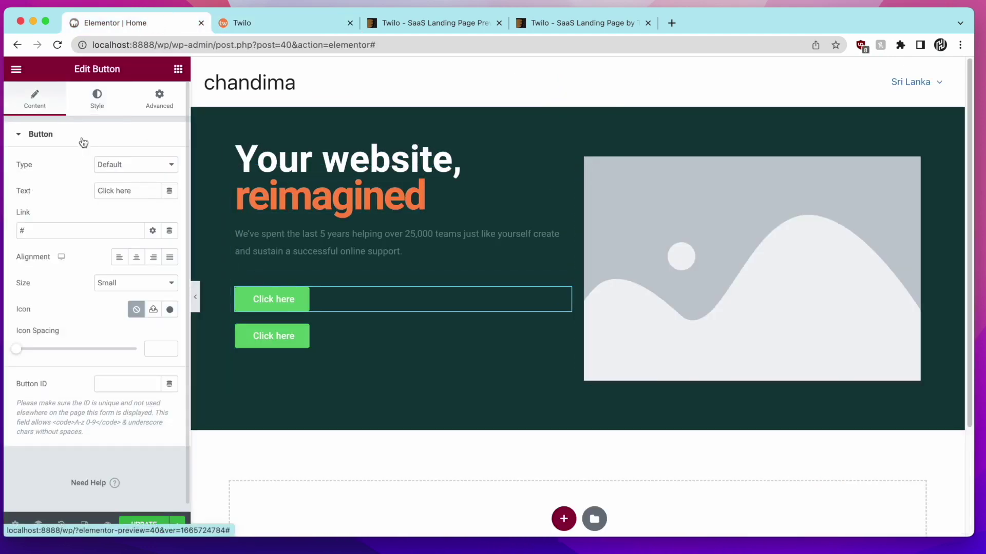
click(97, 100)
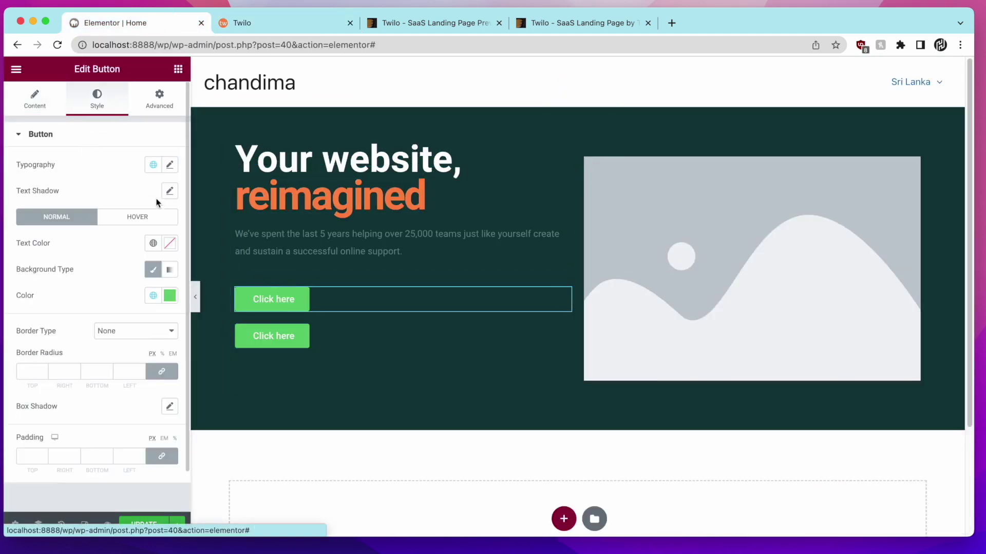
click(169, 295)
key(ctrl+v)
click(119, 285)
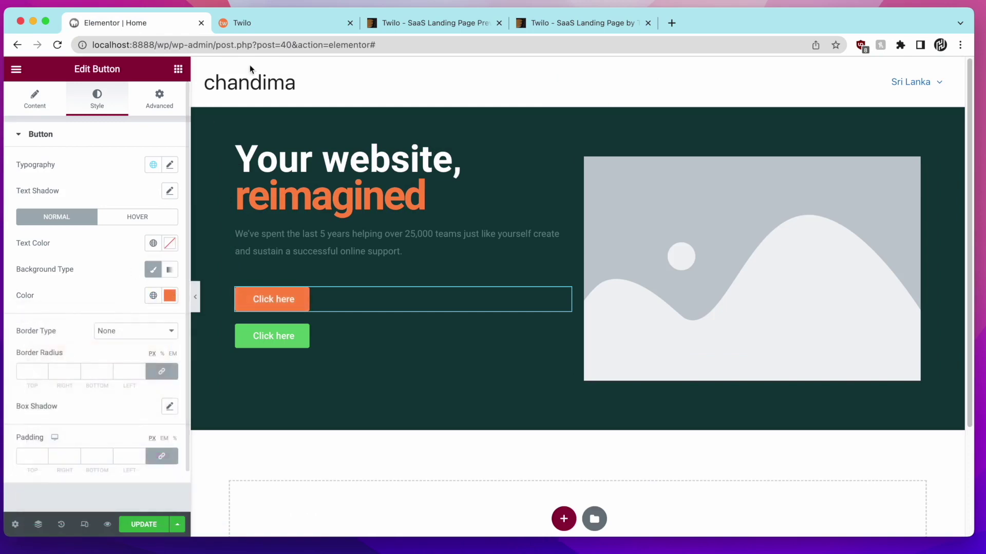
Step: Copy "Get started" from the Twilo demo's button text and use it as the first button's label in Elementor
click(297, 26)
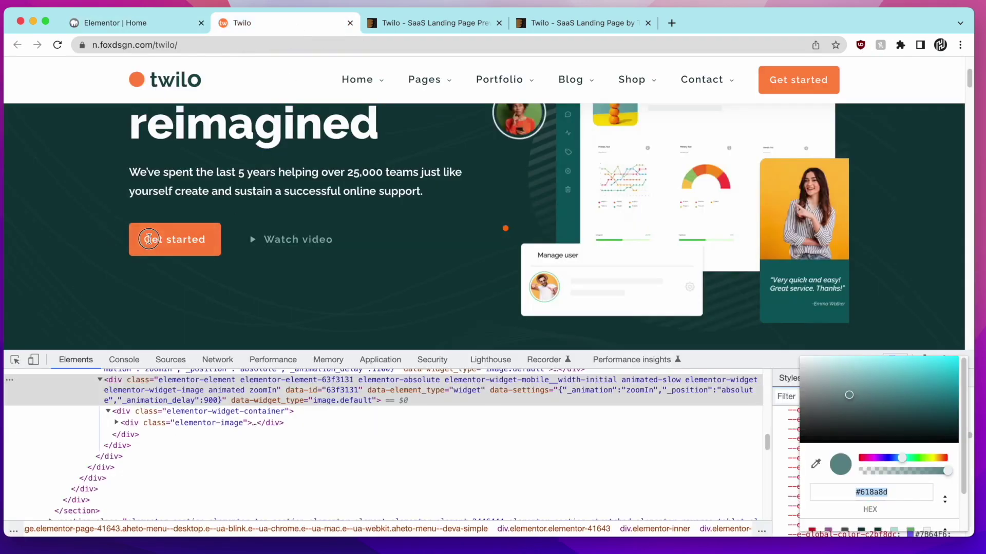
drag(138, 239, 191, 246)
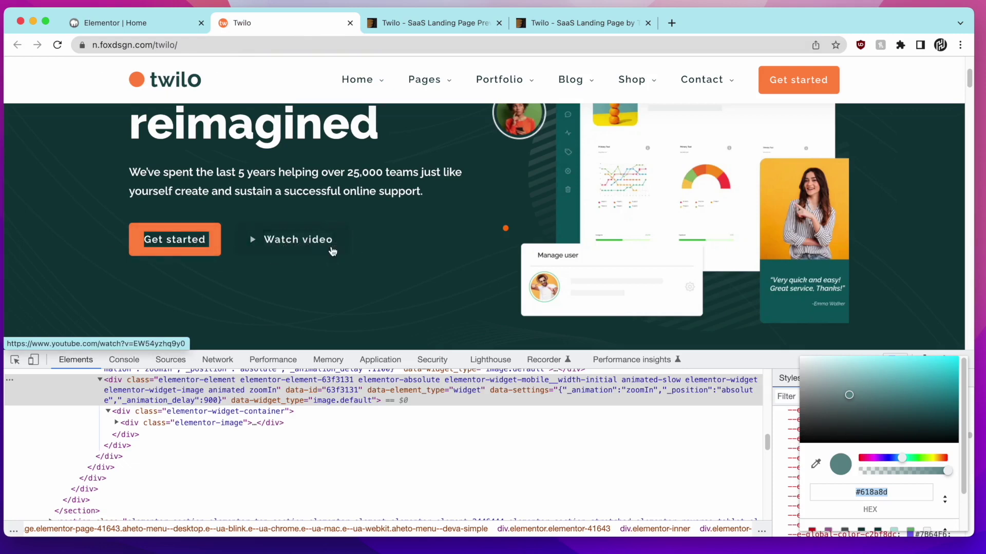
click(195, 48)
text(Your website, reimagined We’ve spent the last 5 years helping over 25,000 teams just like yourself create and sustain a successful online support. Get started Watch video)
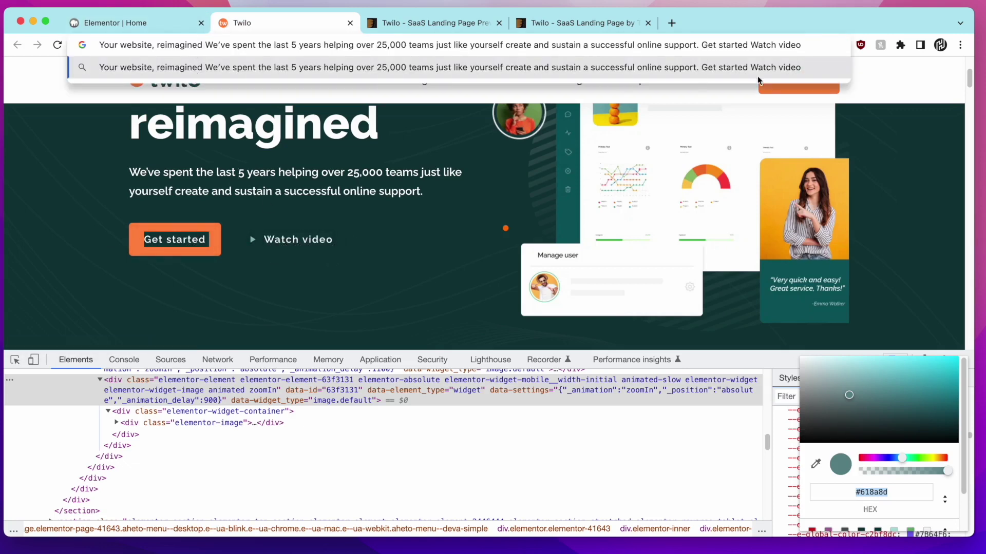
drag(714, 47, 747, 46)
key(super+c)
key(BackSpace)
click(159, 25)
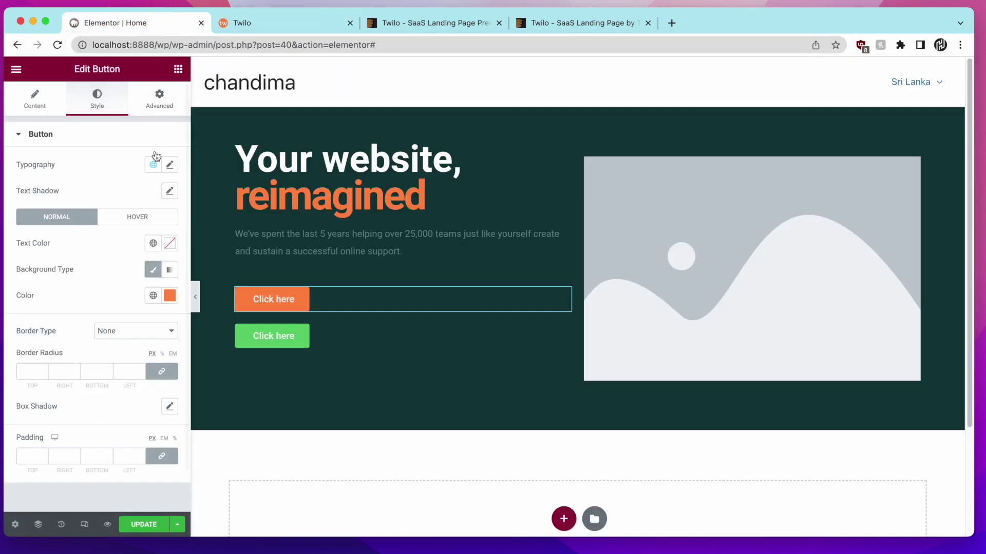
click(41, 102)
key(super+v)
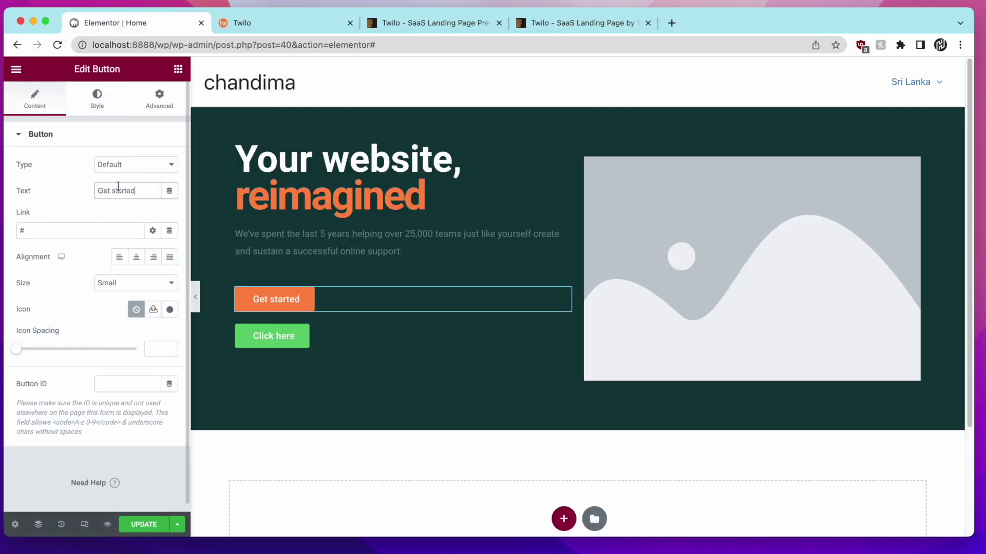
Step: Copy "Watch video" from the Twilo demo's text and use it as the second button's label in Elementor
click(293, 26)
drag(698, 45, 747, 44)
key(super+c)
click(108, 22)
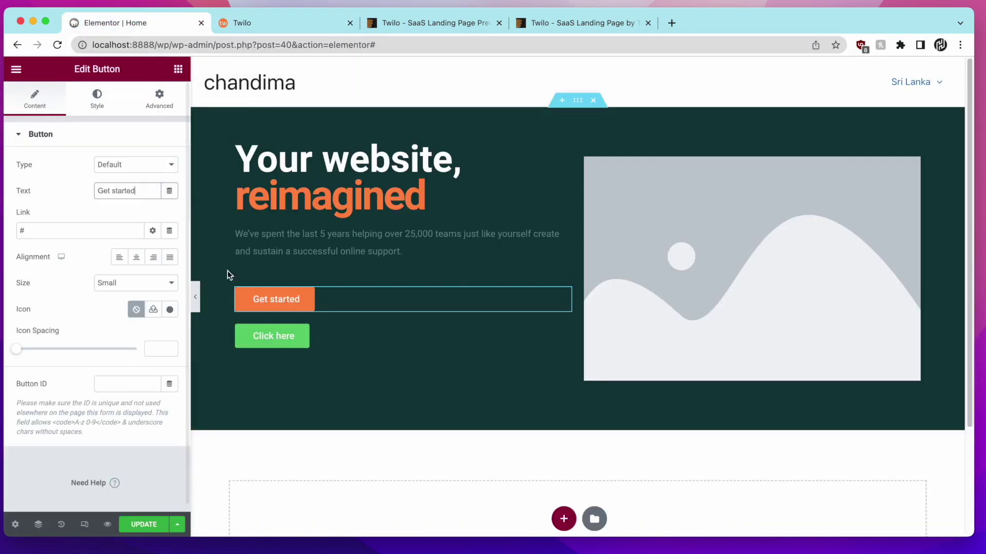
click(266, 335)
click(97, 97)
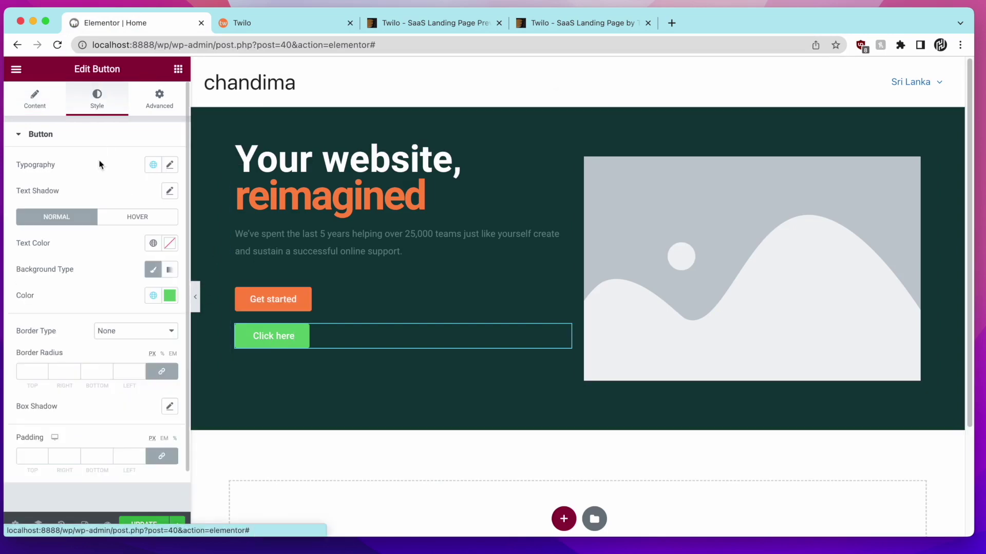
click(35, 97)
triple_click(126, 191)
key(super+v)
click(252, 24)
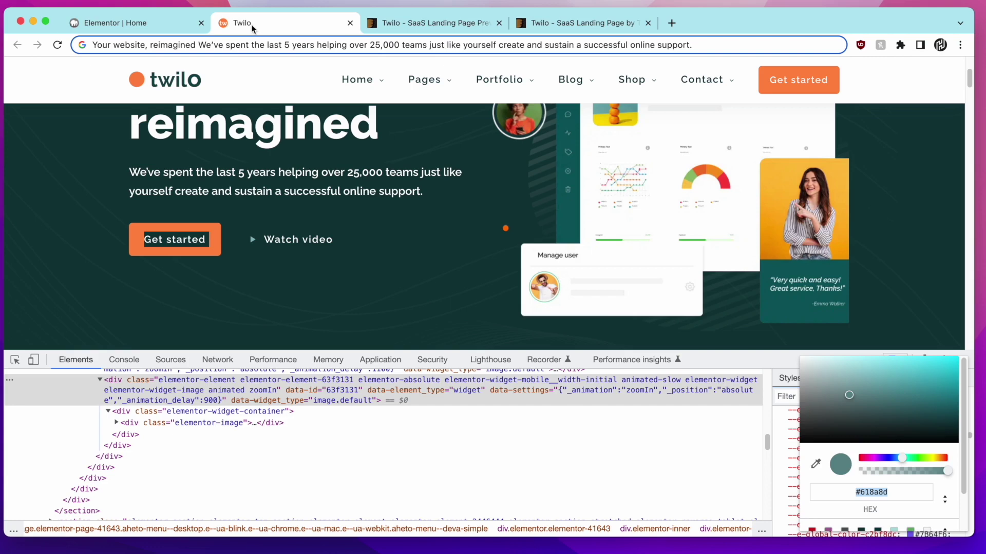
click(115, 23)
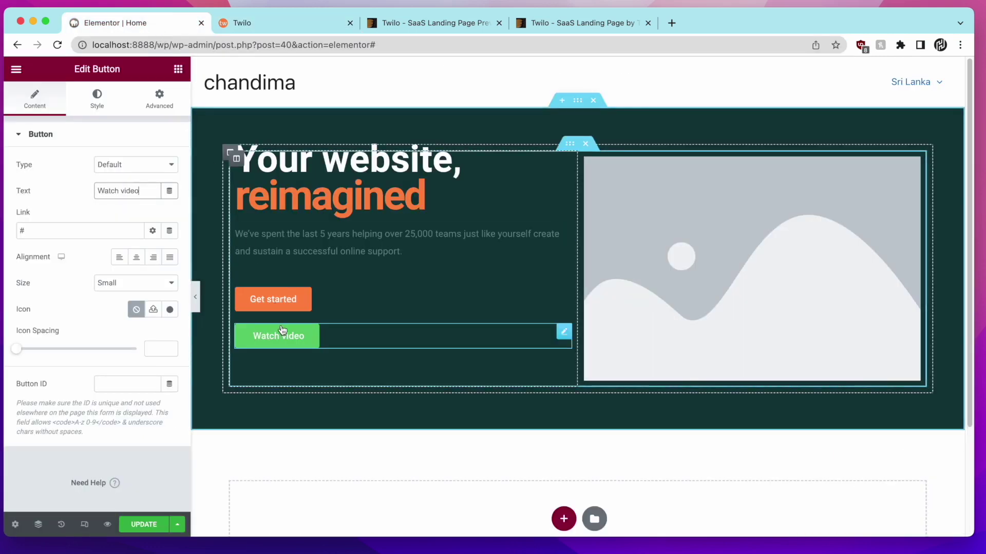
Step: Set the "Watch video" button's background color to #123A3C, sampled from the section's dark green background
click(97, 98)
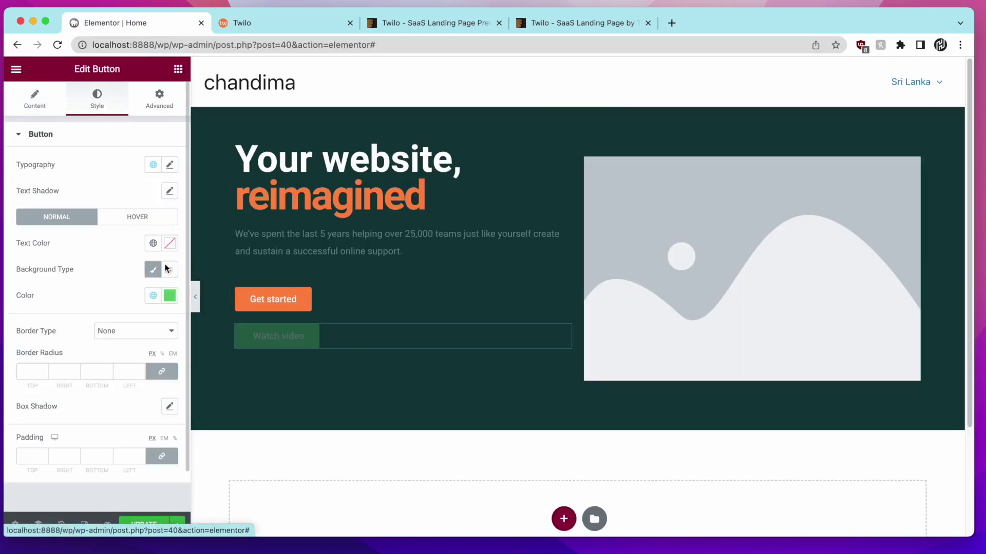
click(170, 297)
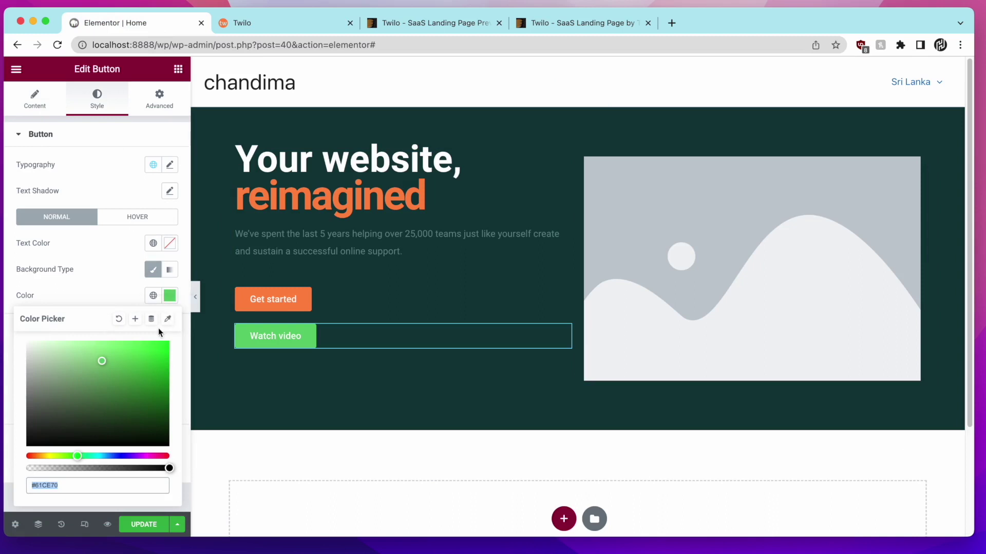
click(166, 320)
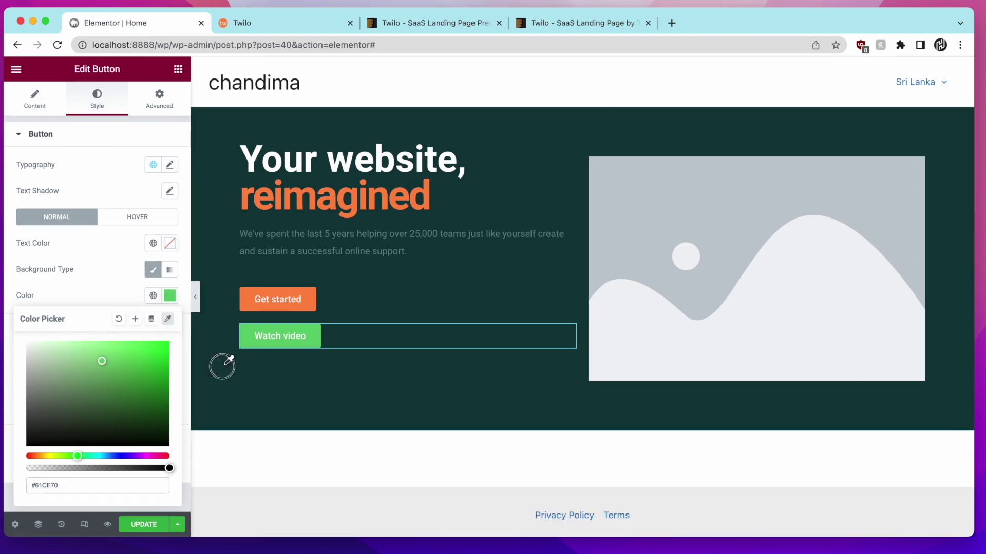
click(240, 384)
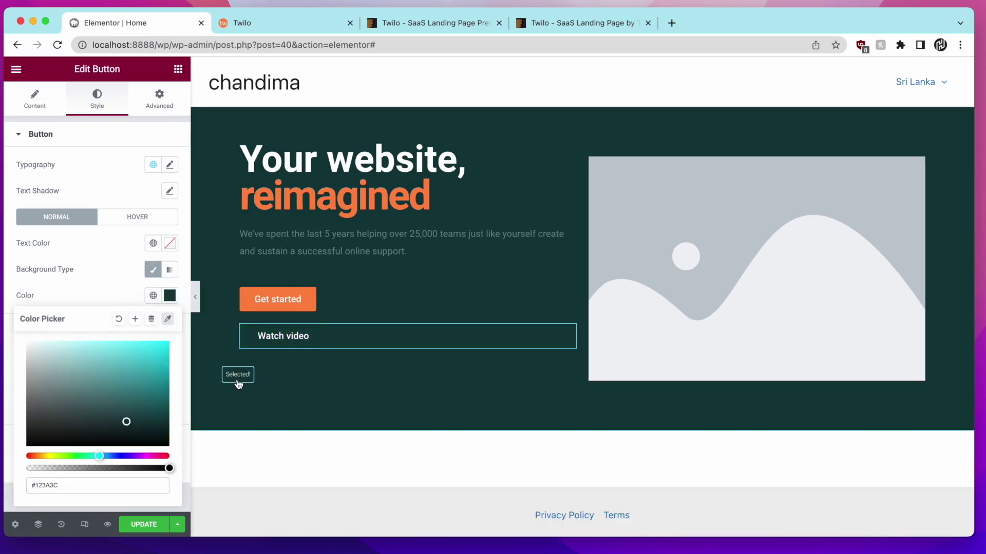
click(111, 272)
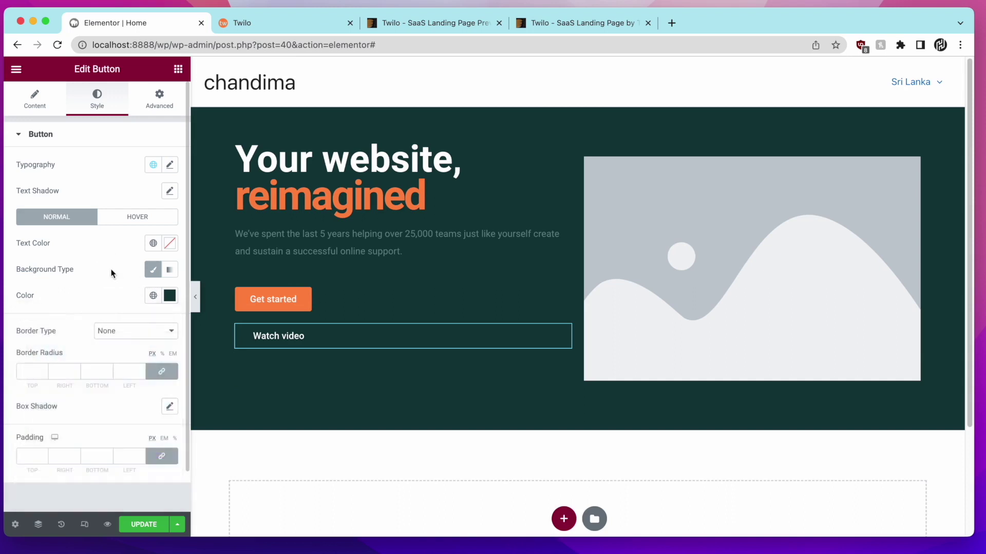
Step: Add the solid Play icon from the icon library to the "Watch video" button
click(45, 111)
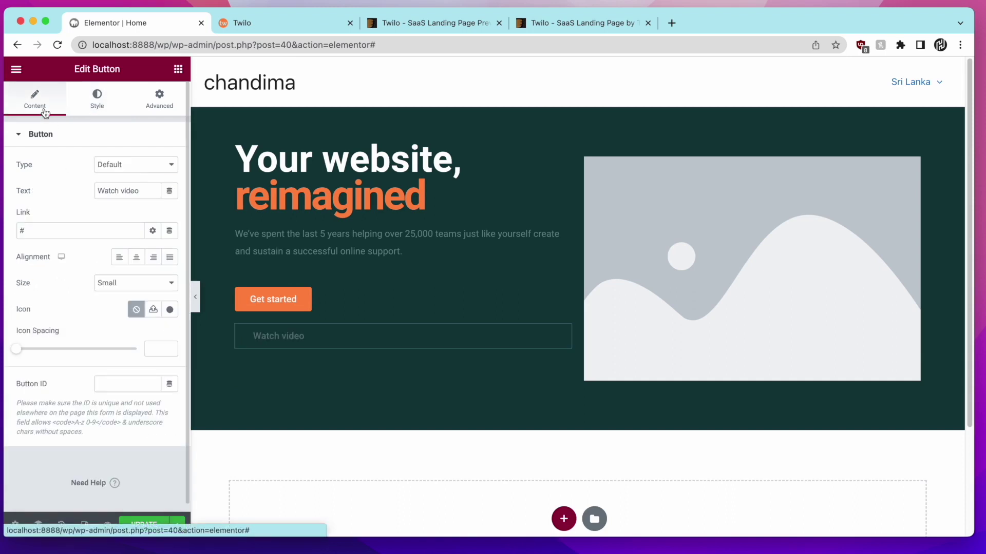
click(169, 310)
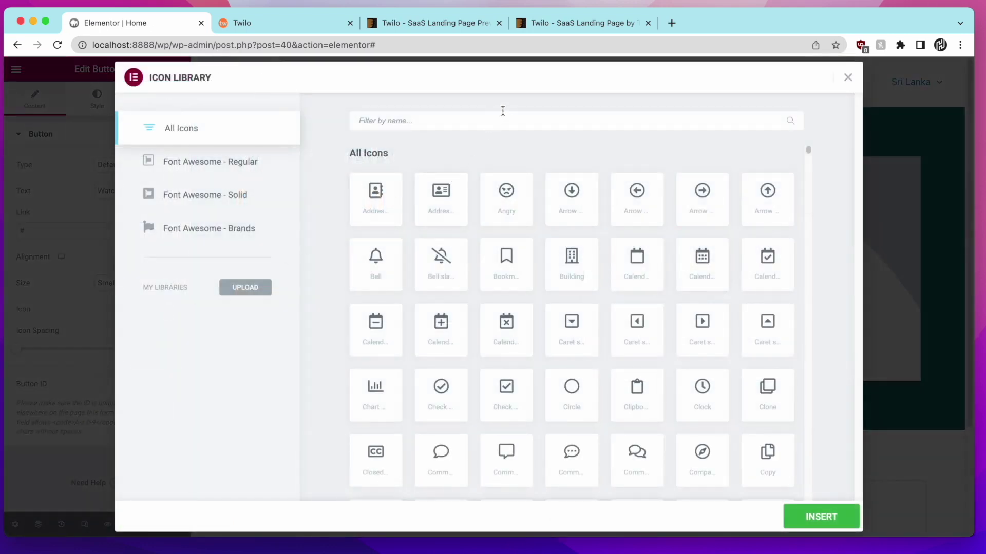
click(501, 118)
text(pla)
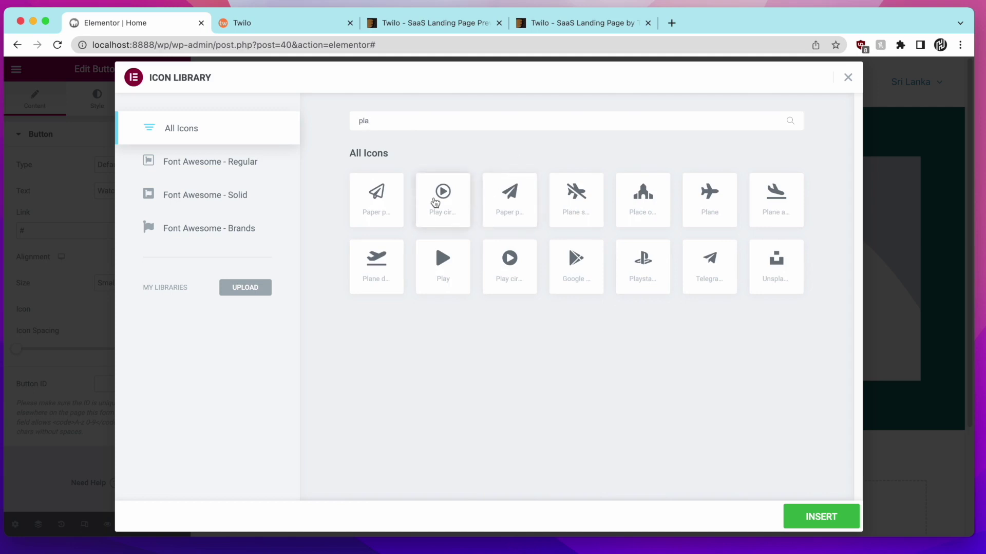
click(434, 202)
click(445, 252)
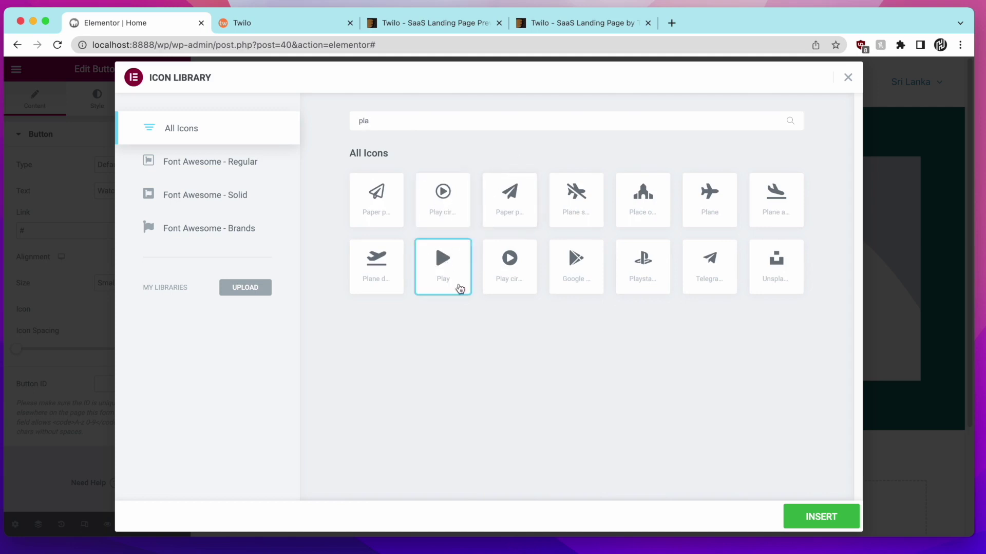
click(798, 513)
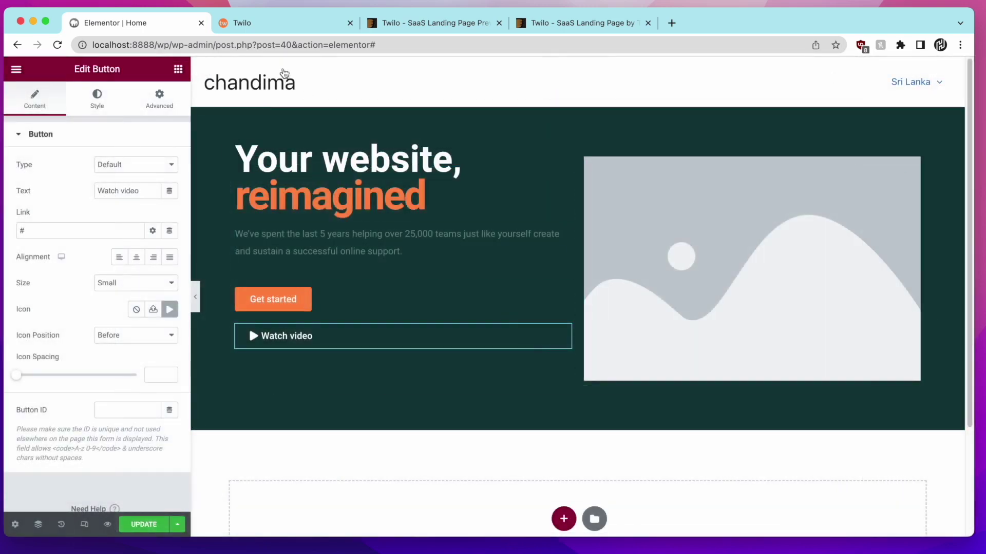
Step: Check the Twilo demo's button layout, and in Elementor set the "Get started" button's width to Inline (auto)
click(286, 24)
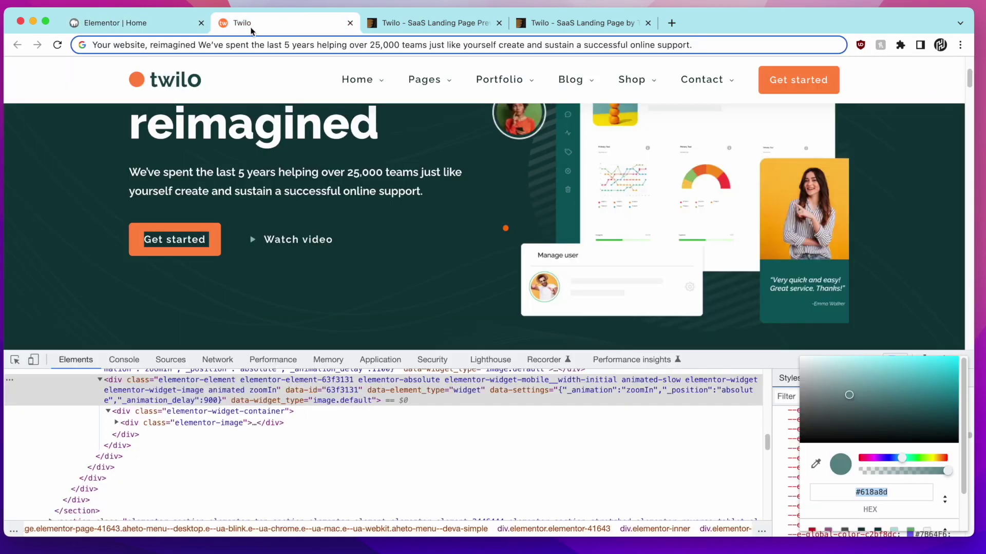
click(174, 26)
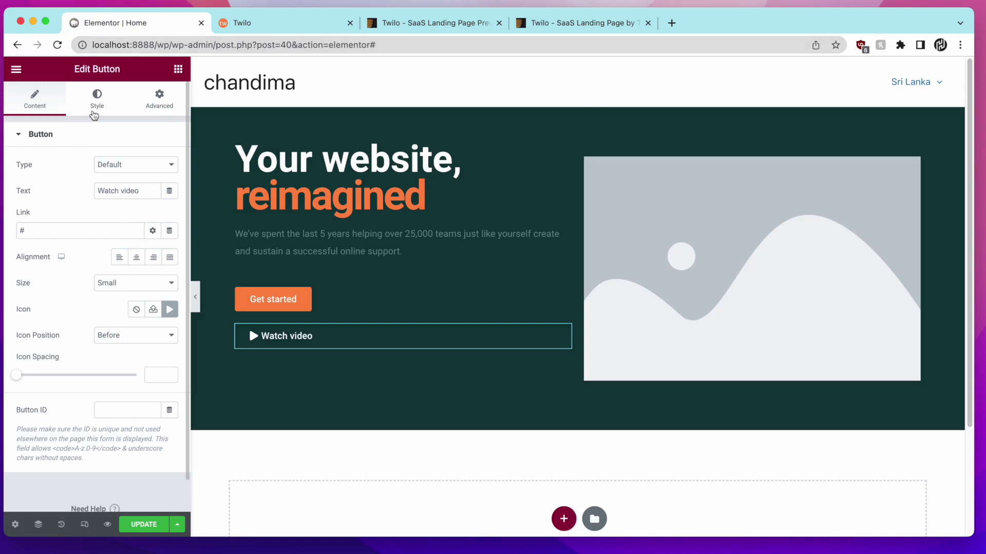
click(94, 114)
scroll(99, 255, down, 2)
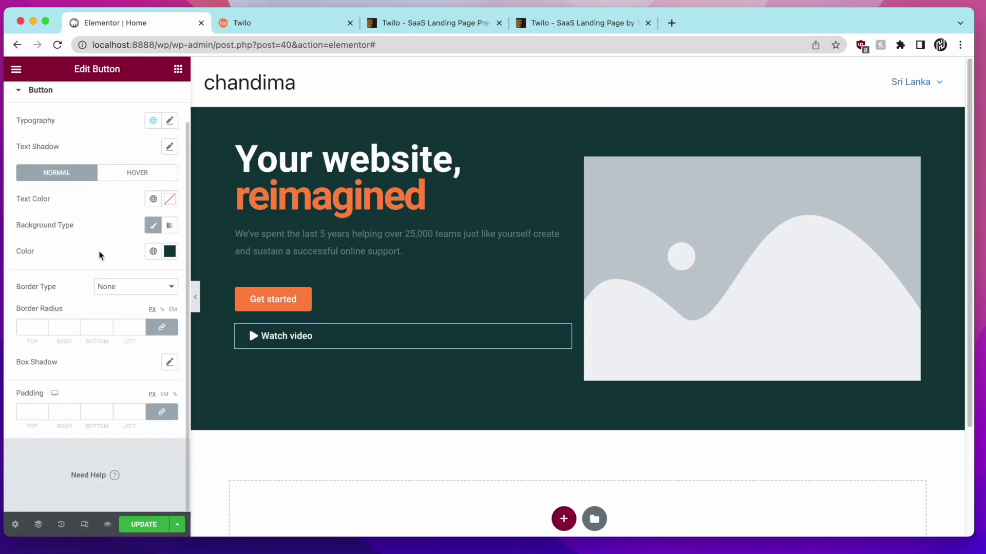
scroll(100, 254, up, 2)
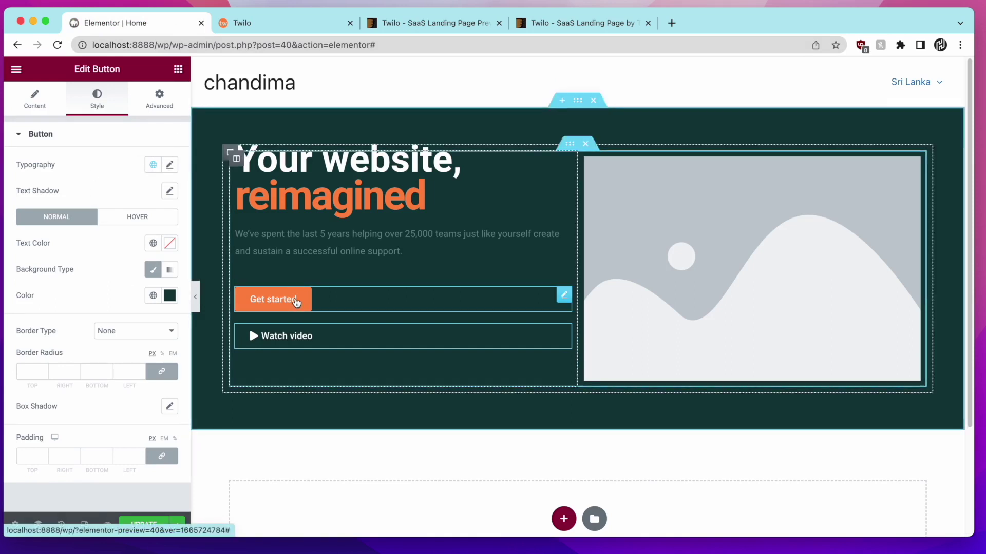
click(329, 301)
click(159, 99)
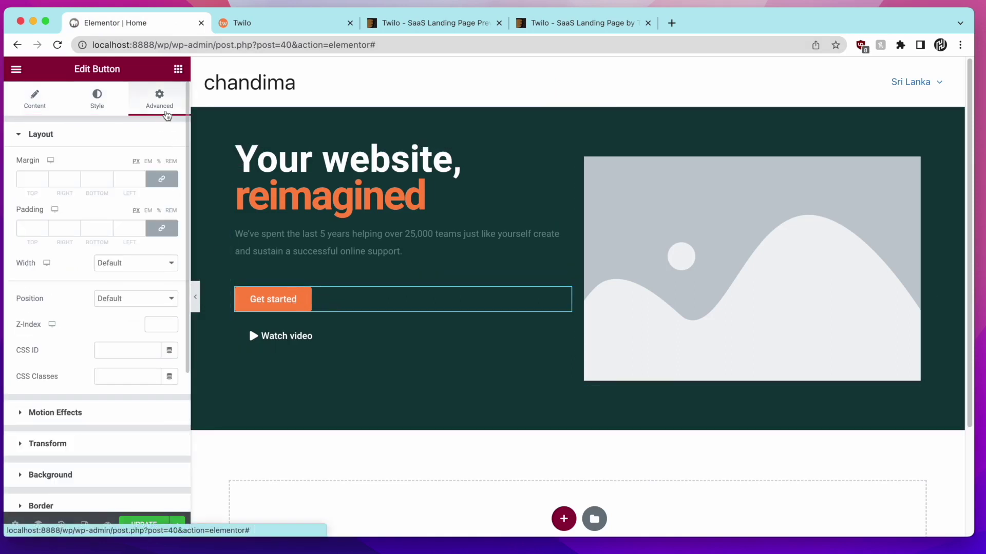
click(132, 262)
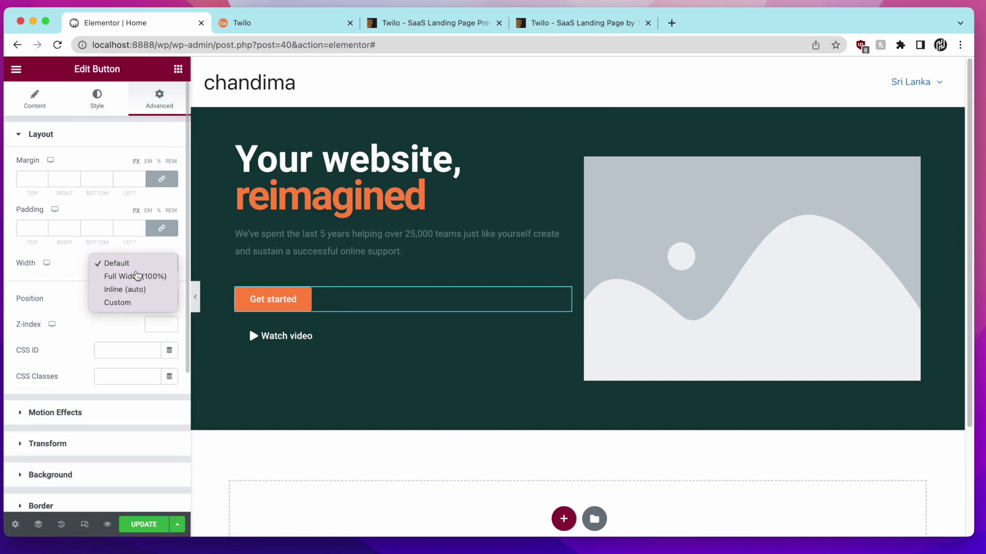
click(138, 275)
click(137, 270)
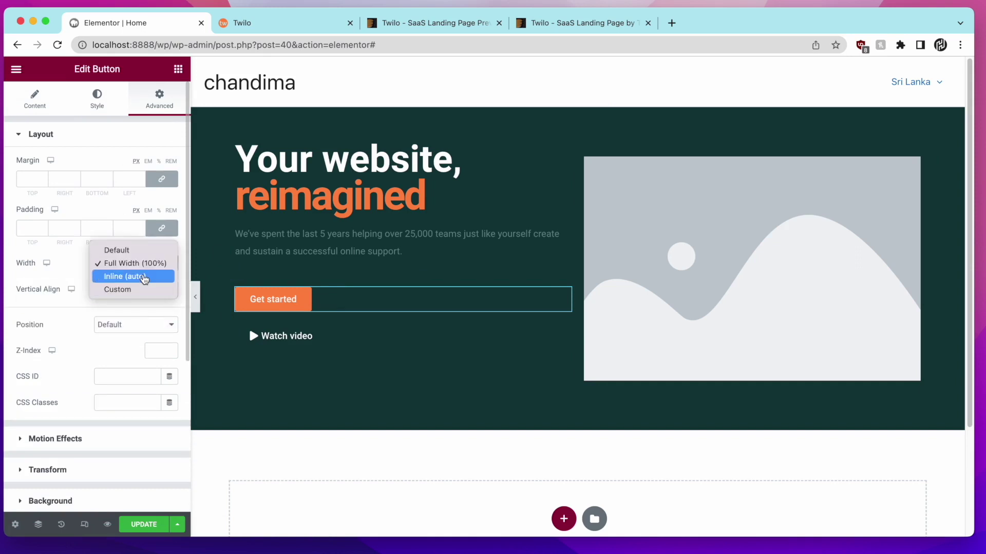
key(Escape)
Step: Set the "Watch video" button's width to Inline (auto)
click(265, 324)
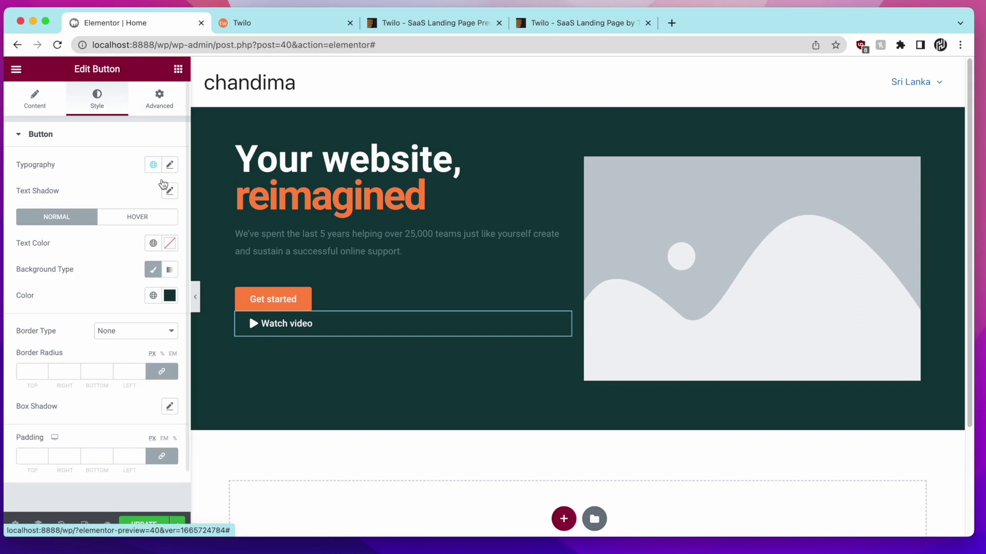
click(160, 106)
click(145, 262)
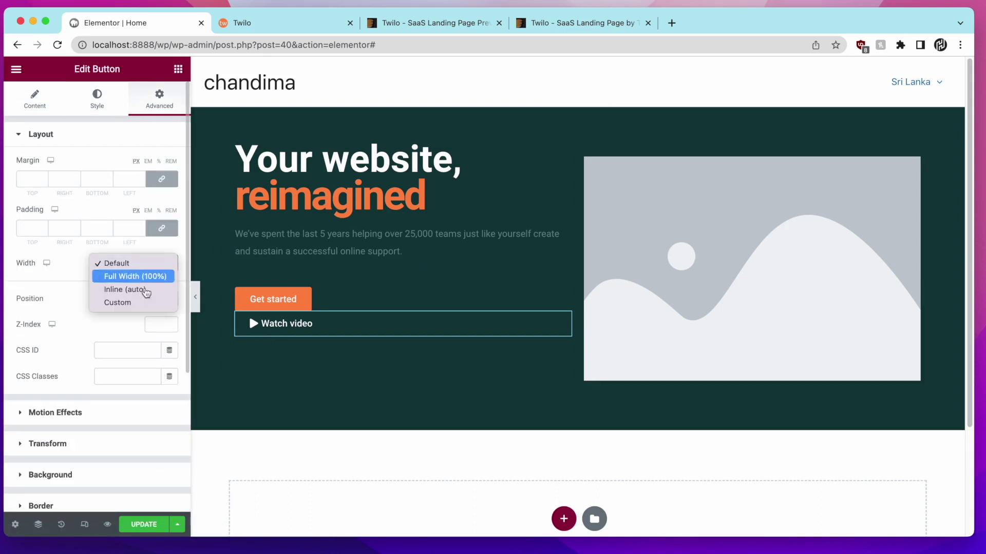
click(146, 296)
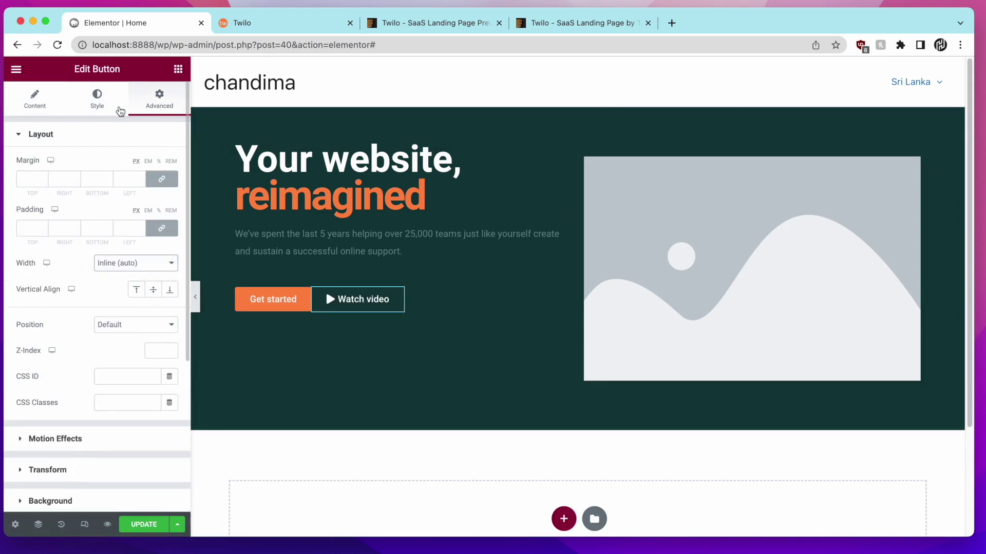
click(46, 110)
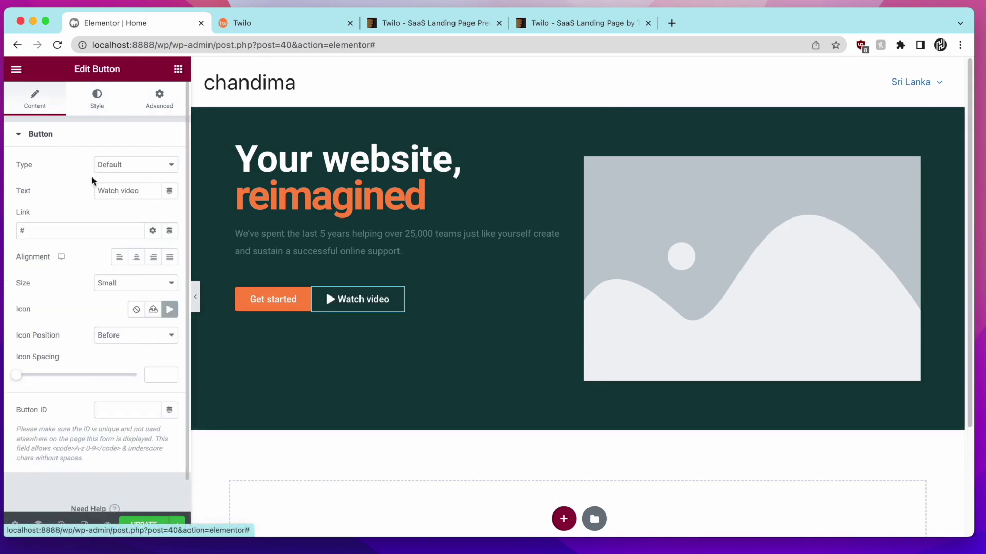
Step: Insert a Spacer widget between the "Get started" and "Watch video" buttons
click(173, 77)
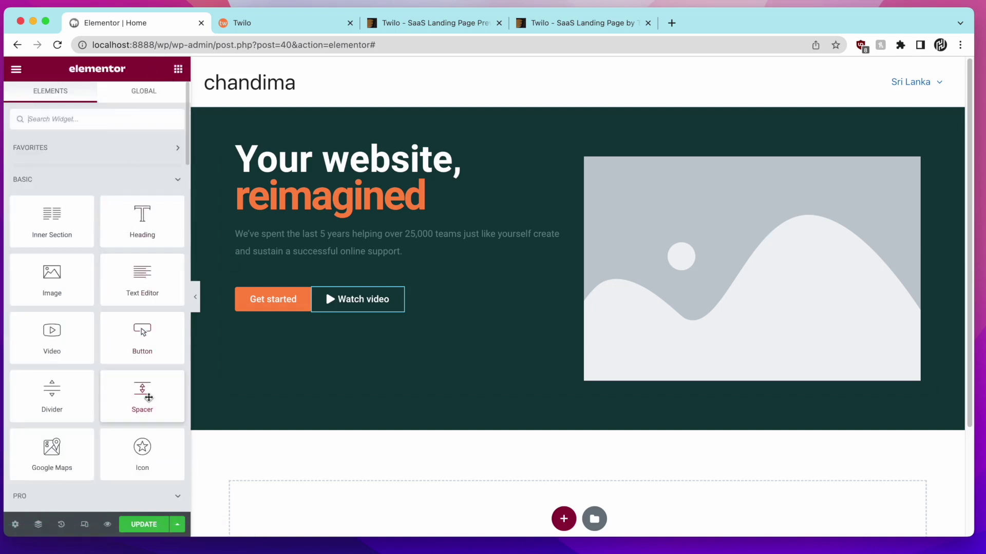
drag(146, 396, 311, 303)
drag(282, 345, 289, 298)
click(295, 330)
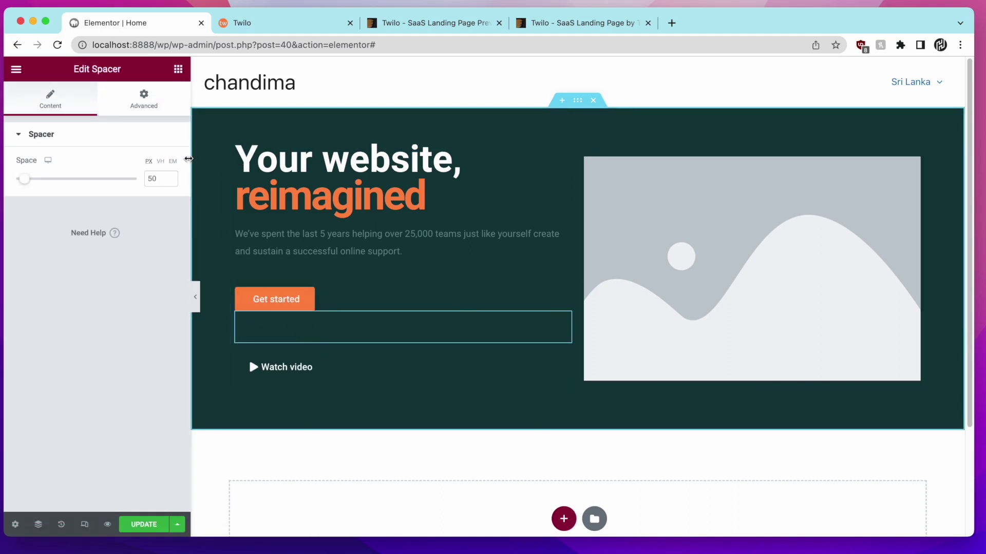
Step: Set the spacer's width to Inline (auto) and its right and left padding to 10 px each, with the padding values unlinked
click(149, 103)
click(157, 263)
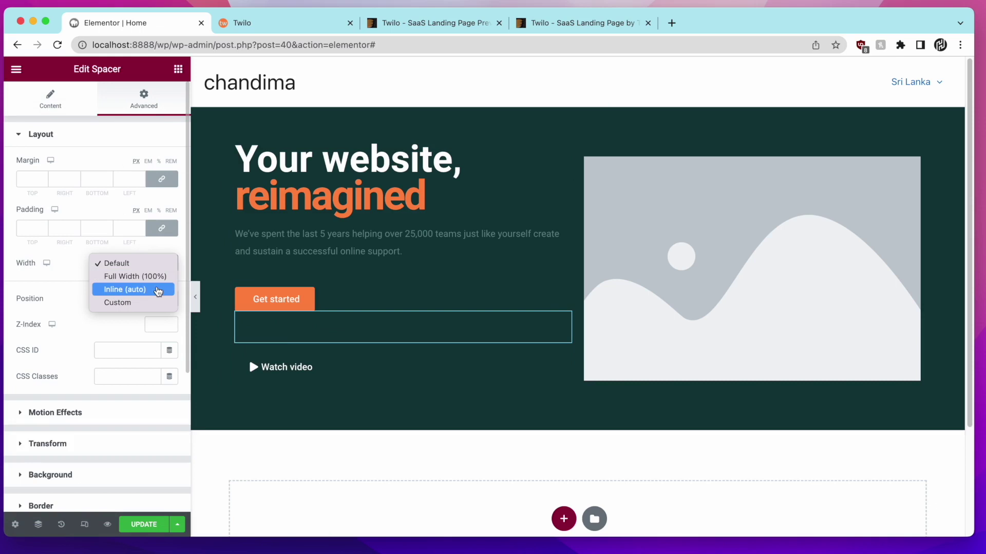
click(157, 290)
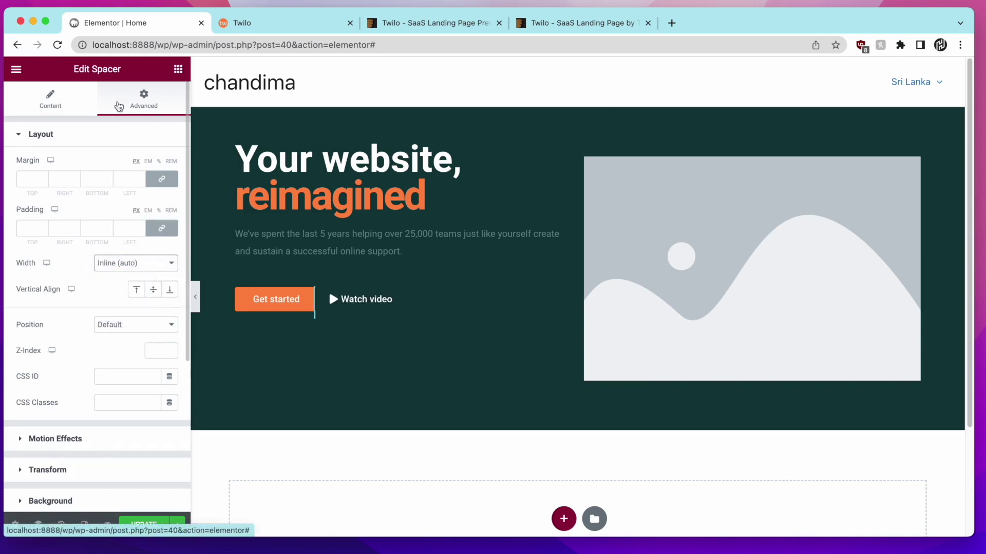
click(158, 230)
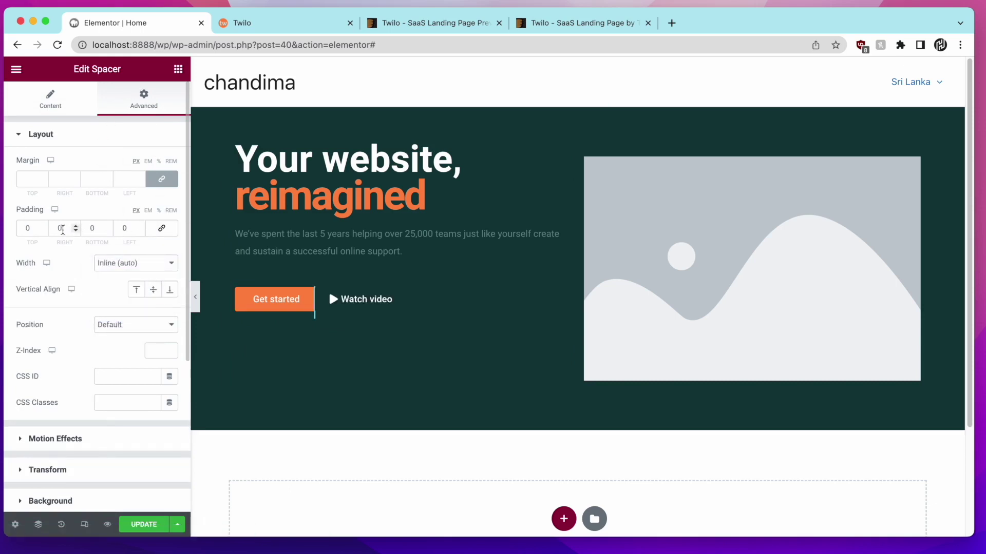
text(10)
key(Tab)
key(Tab)
text(10)
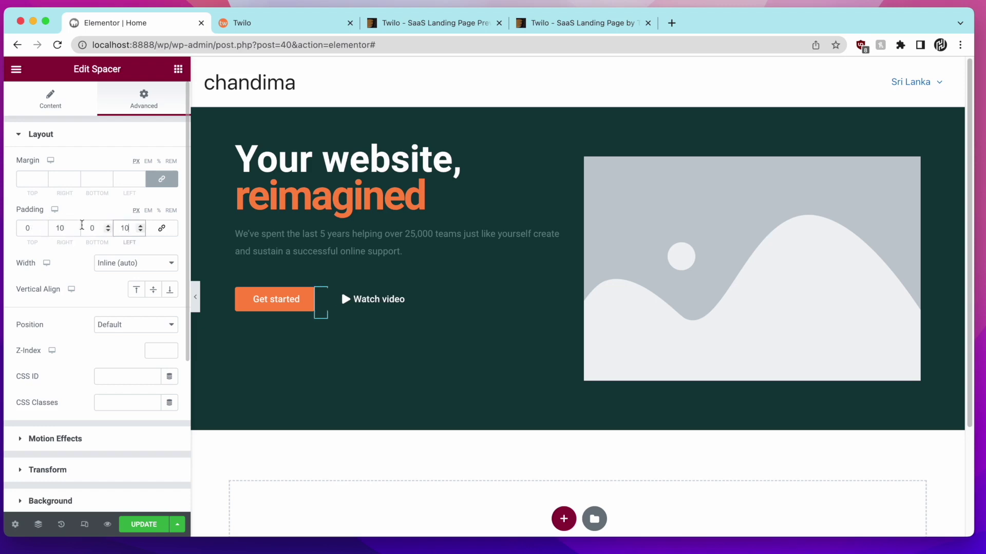
Step: Check the Twilo demo's button hover effect, and in Elementor set the "Watch video" button's hover background color to #000000
click(287, 22)
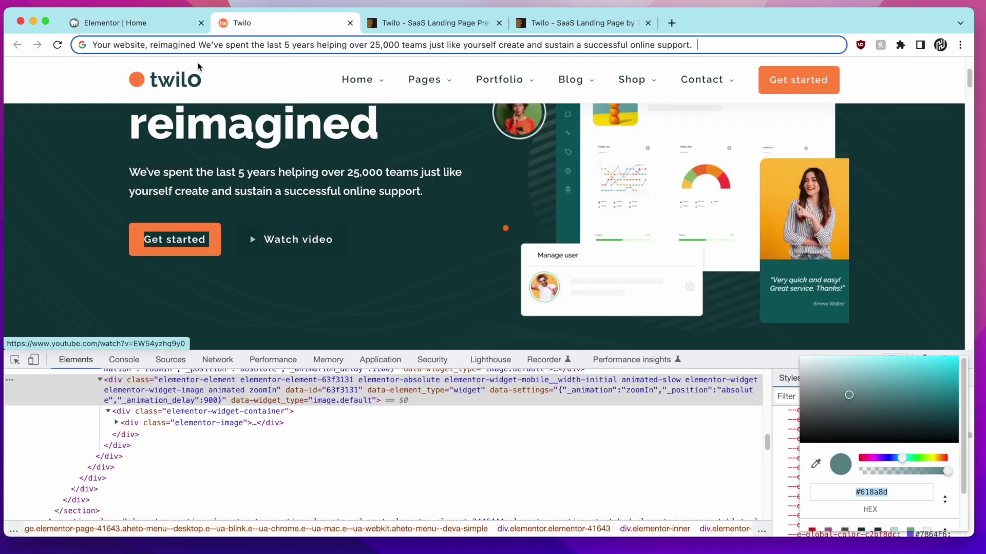
click(134, 23)
click(365, 298)
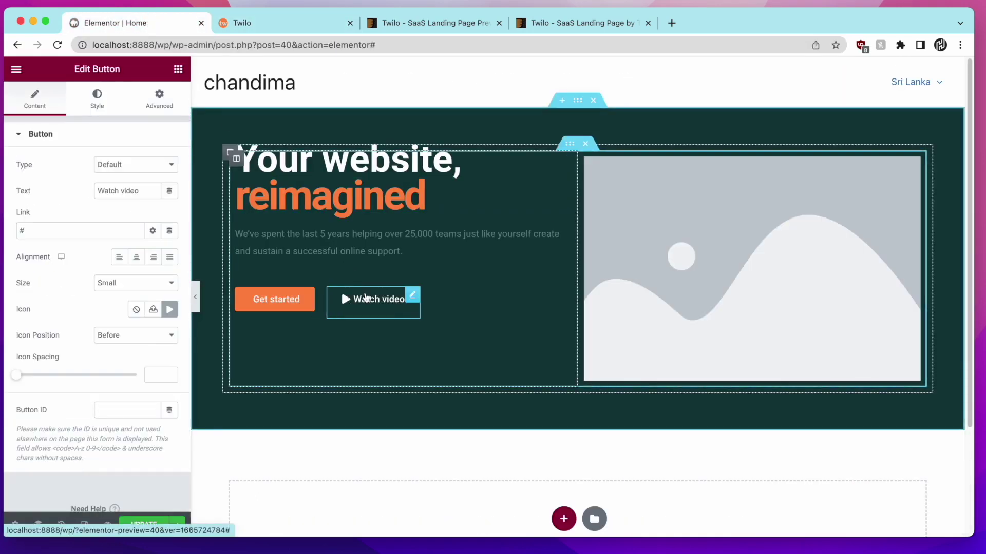
click(96, 103)
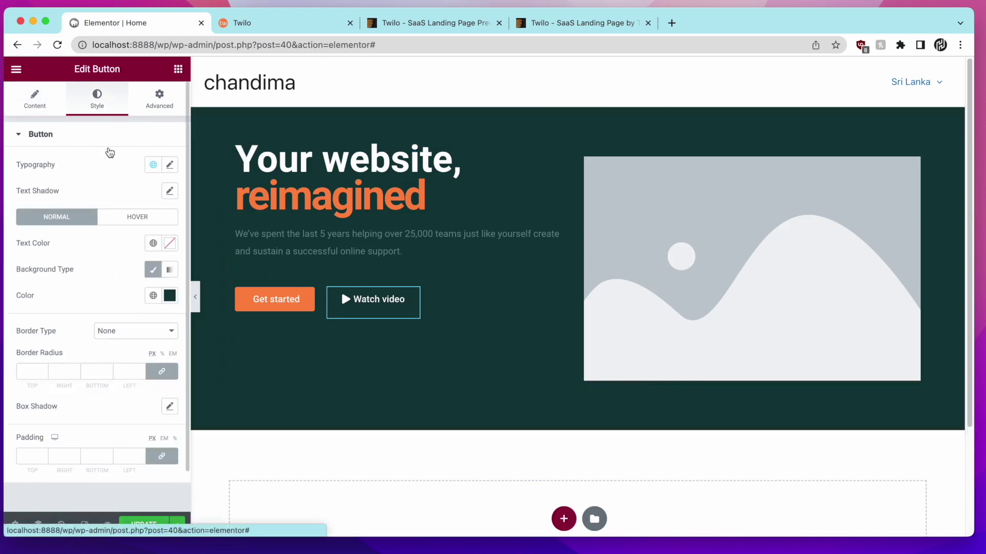
click(135, 221)
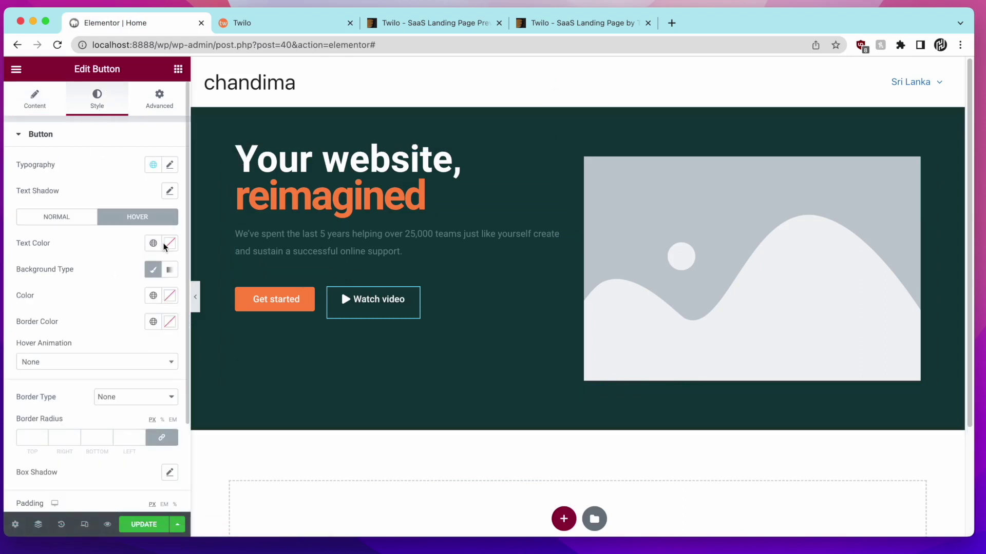
click(257, 22)
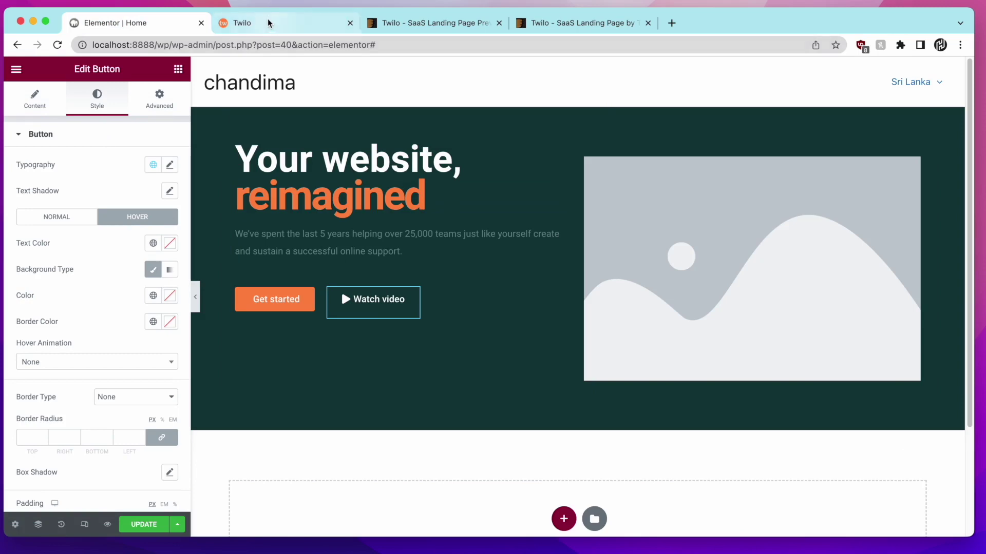
click(161, 22)
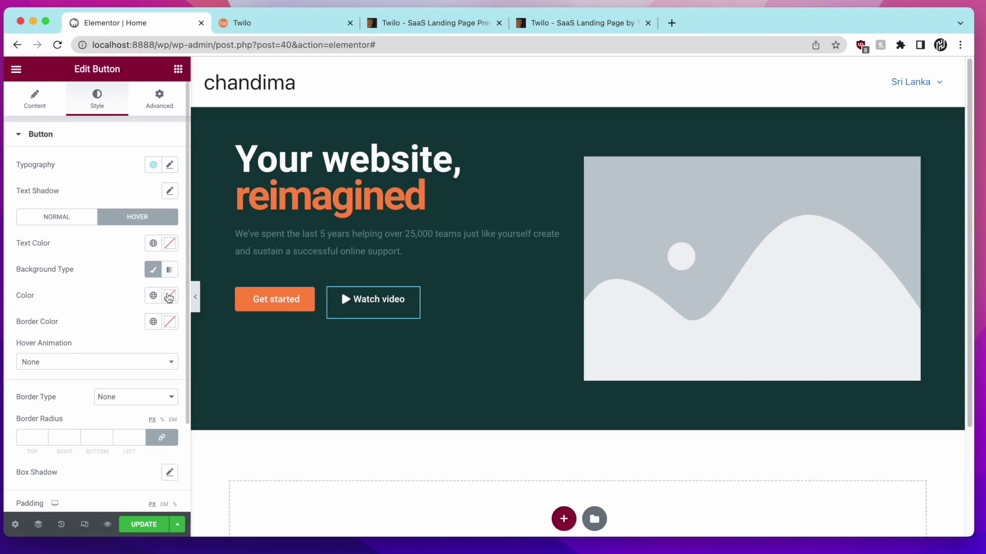
click(169, 296)
click(27, 445)
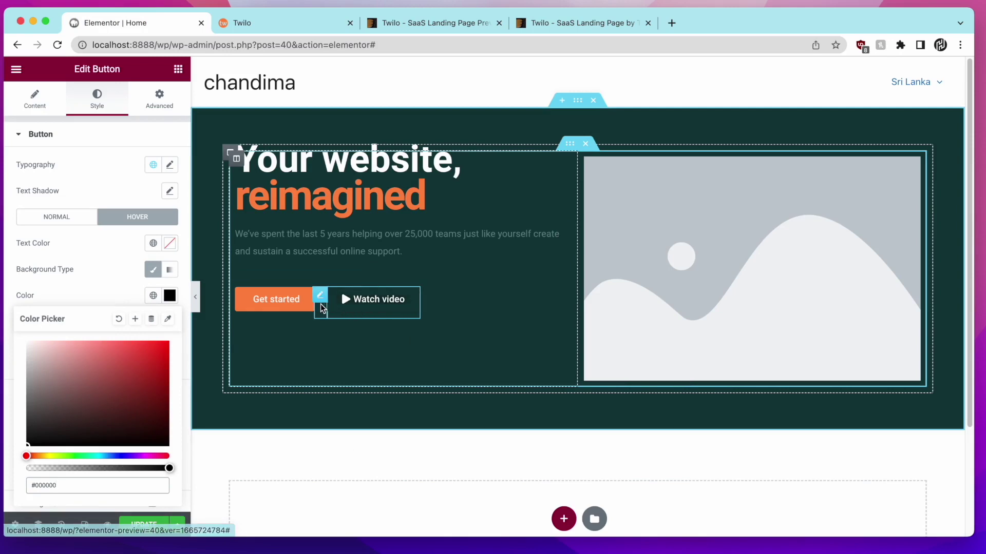
Step: Inspect the "Get started" button's element in the Twilo demo, close the developer tools and return to Elementor
click(308, 22)
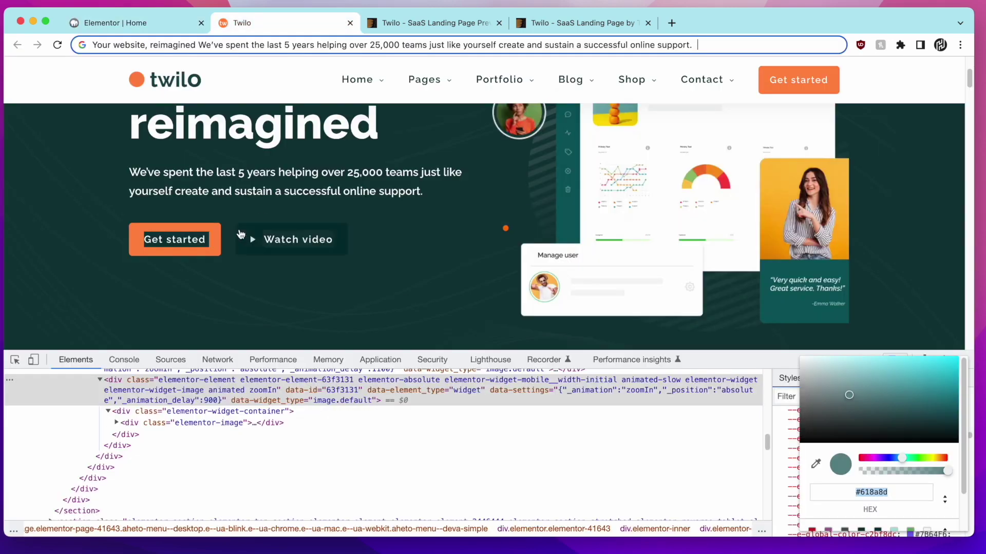
right_click(205, 237)
click(251, 404)
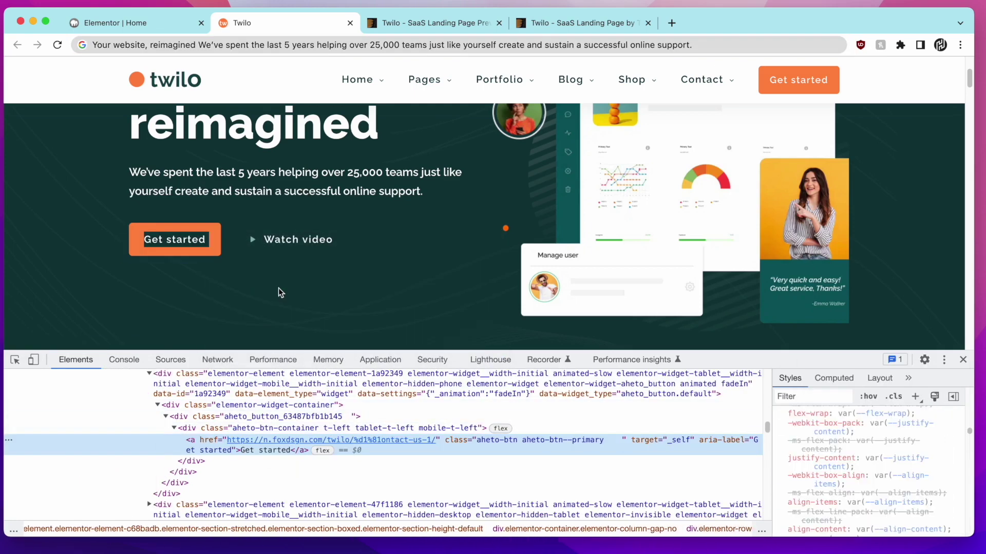
click(962, 360)
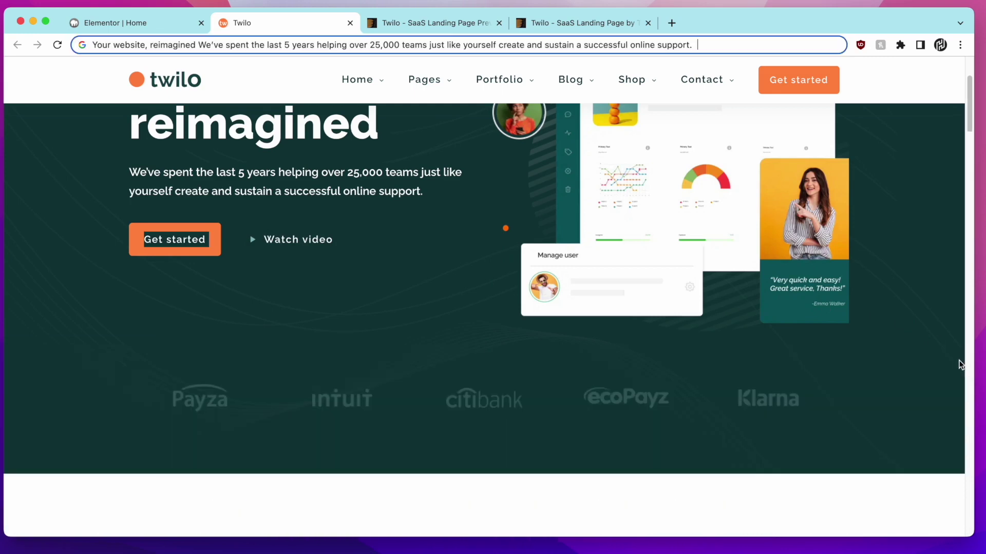
click(147, 22)
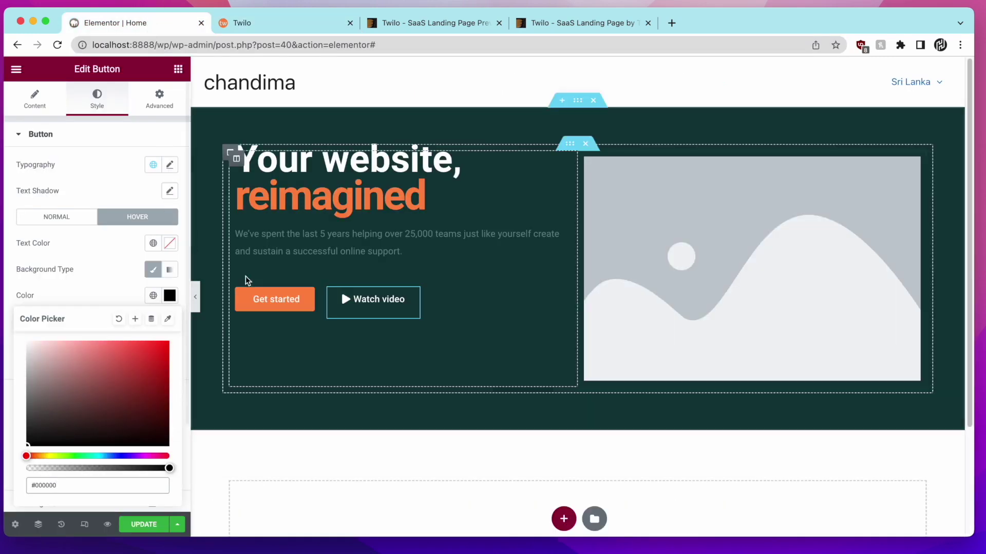
Step: Set the "Get started" button's hover background color to the darker orange #E76011
click(272, 296)
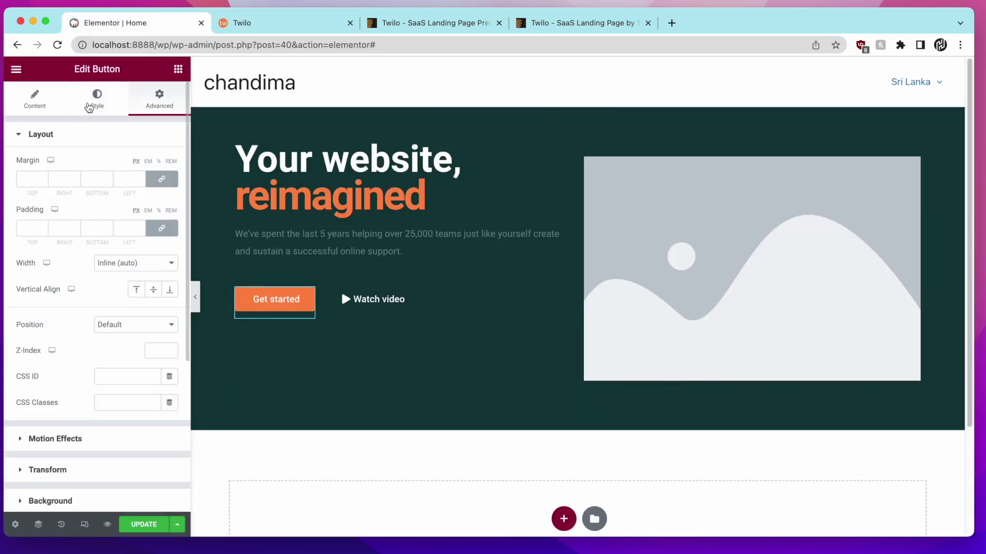
click(97, 98)
click(170, 295)
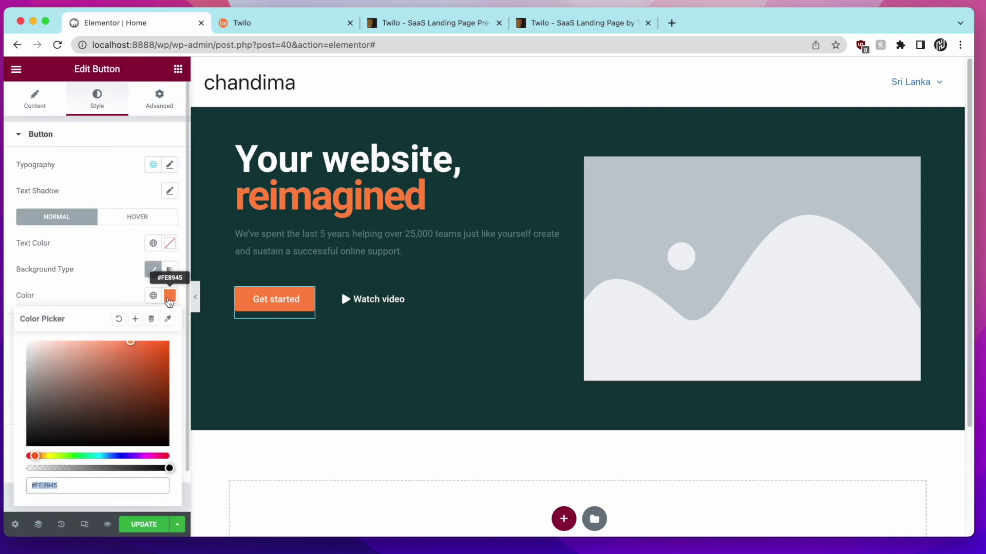
click(125, 220)
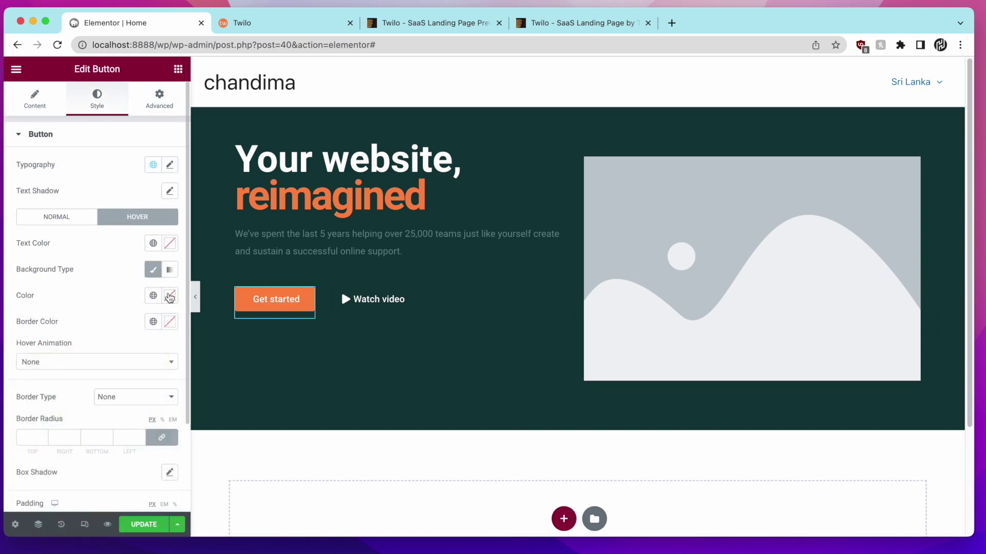
click(170, 296)
drag(147, 353, 145, 365)
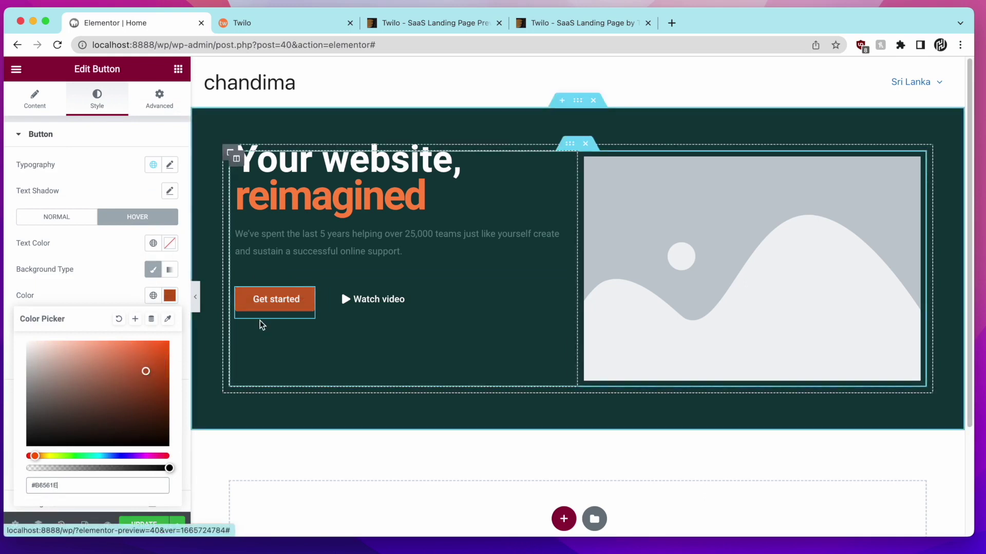
click(159, 351)
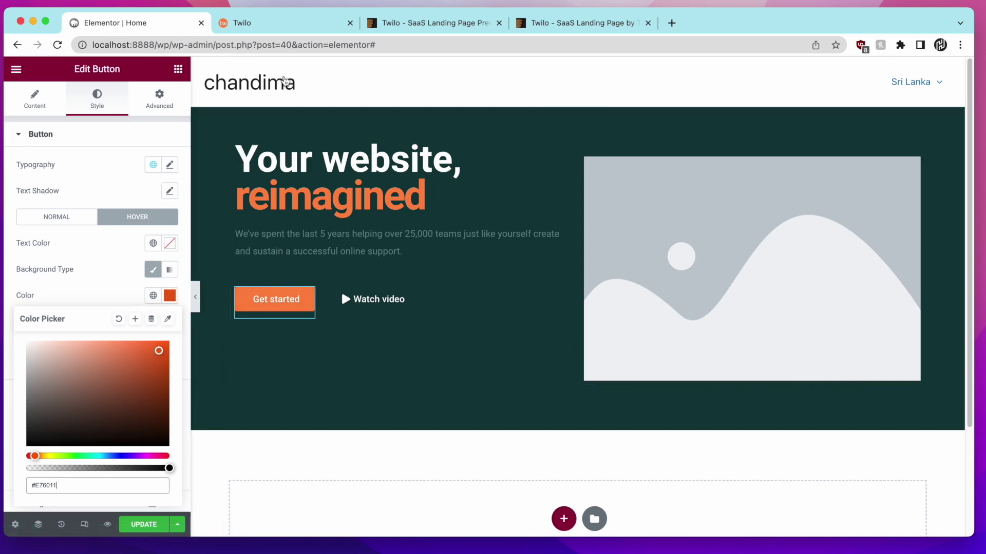
Step: Save the hero dashboard image from the Twilo demo to the Desktop as Group-2325-2
click(283, 32)
scroll(522, 199, up, 3)
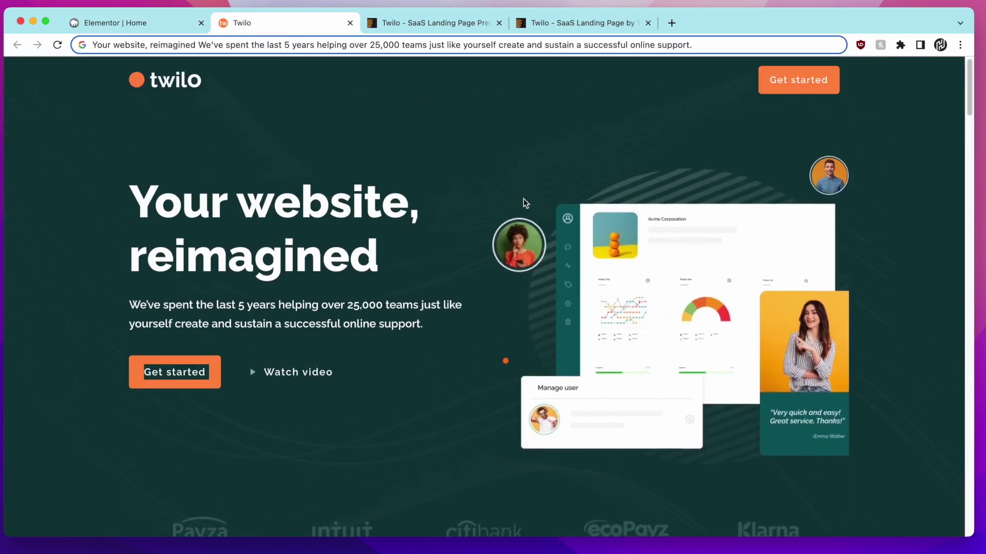
right_click(661, 278)
click(685, 298)
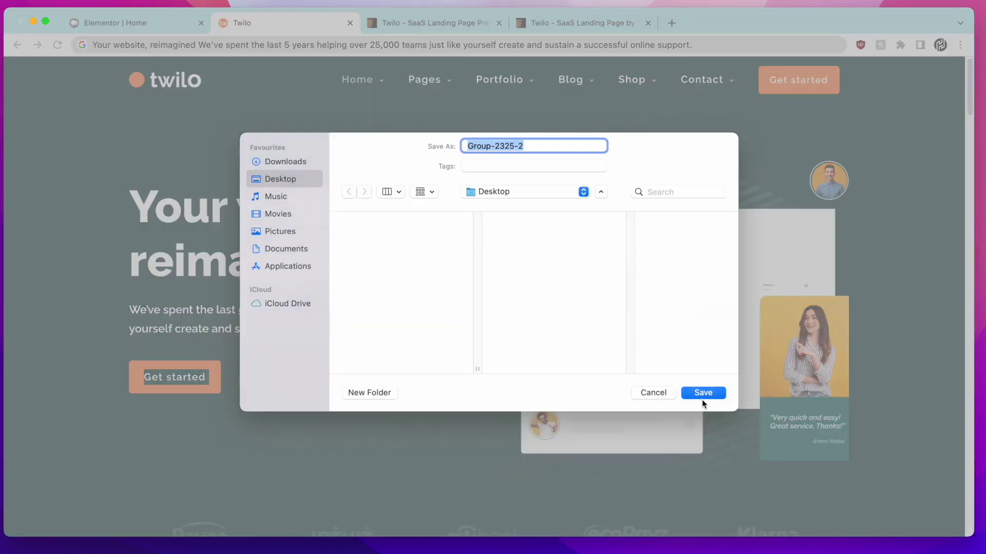
click(700, 391)
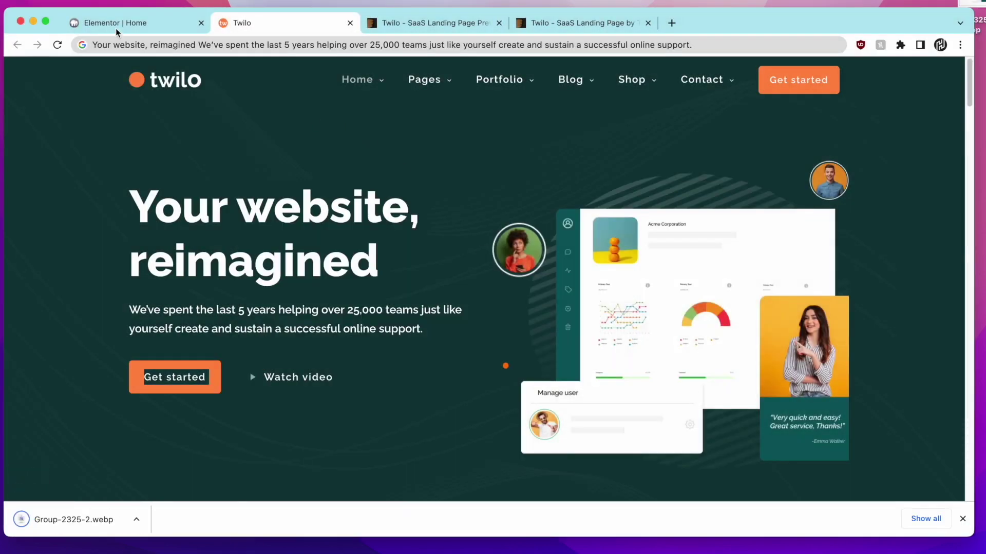
Step: In Elementor, upload Group-2325-2.webp from the Desktop and insert it into the placeholder image widget, then dismiss the browser's download bar
click(115, 29)
click(746, 336)
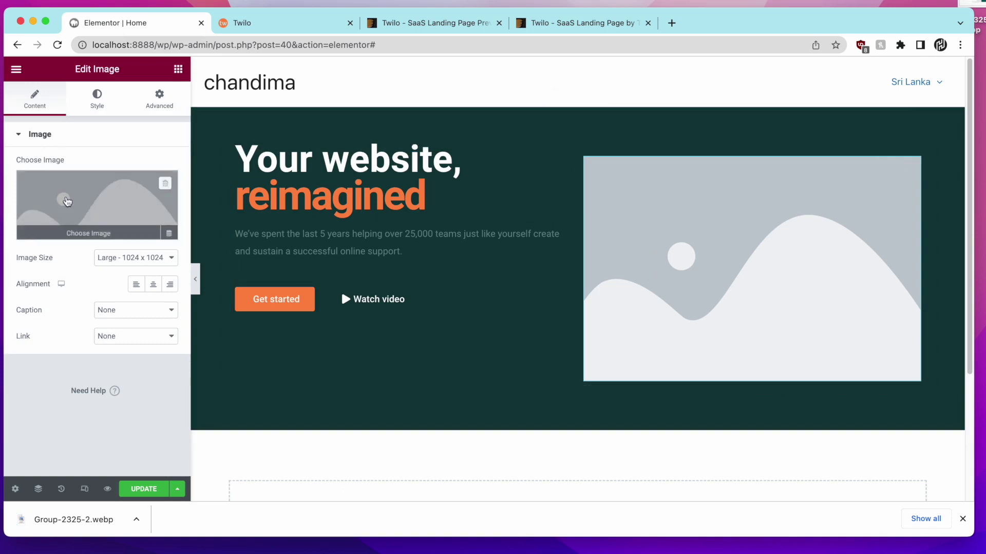
click(67, 202)
click(204, 124)
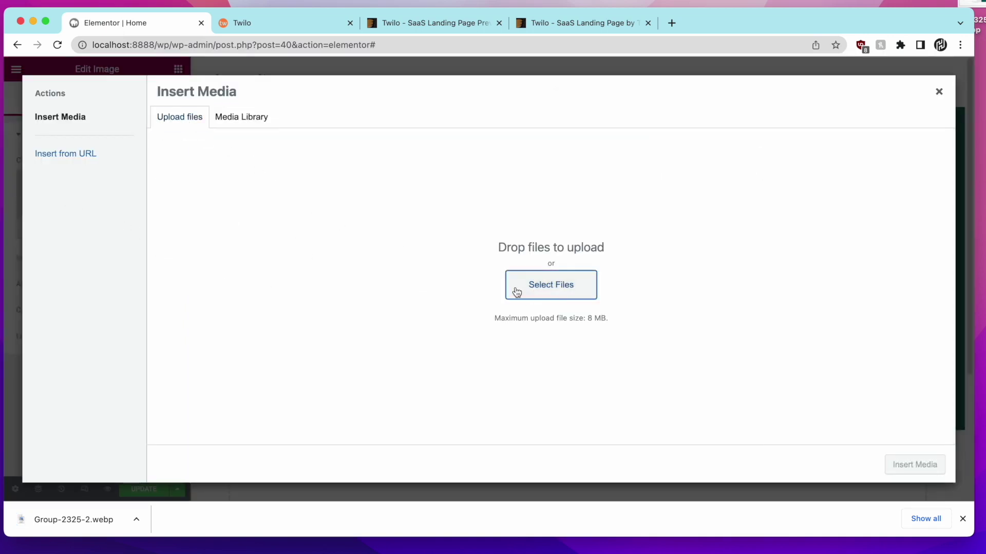
click(517, 292)
click(281, 180)
double_click(398, 191)
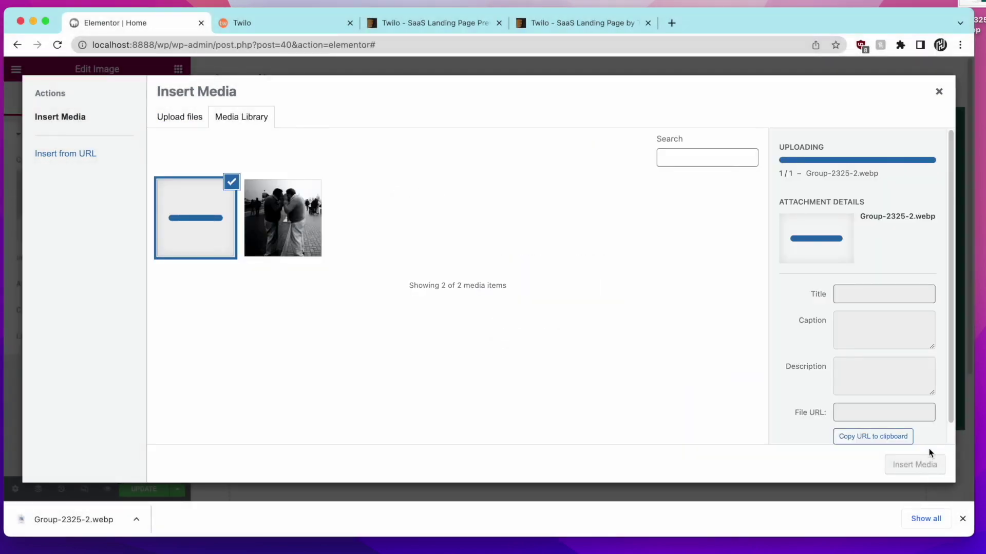
click(934, 464)
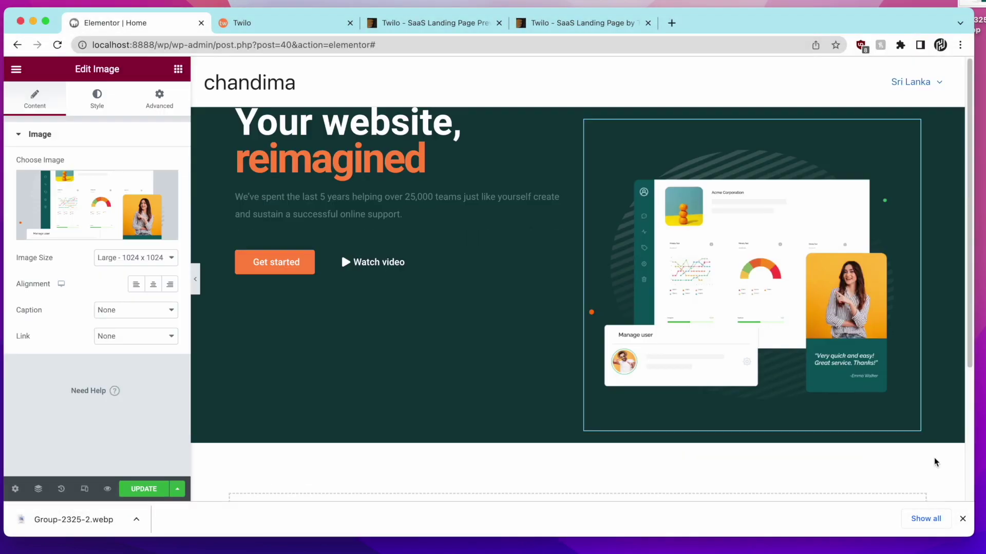
click(962, 518)
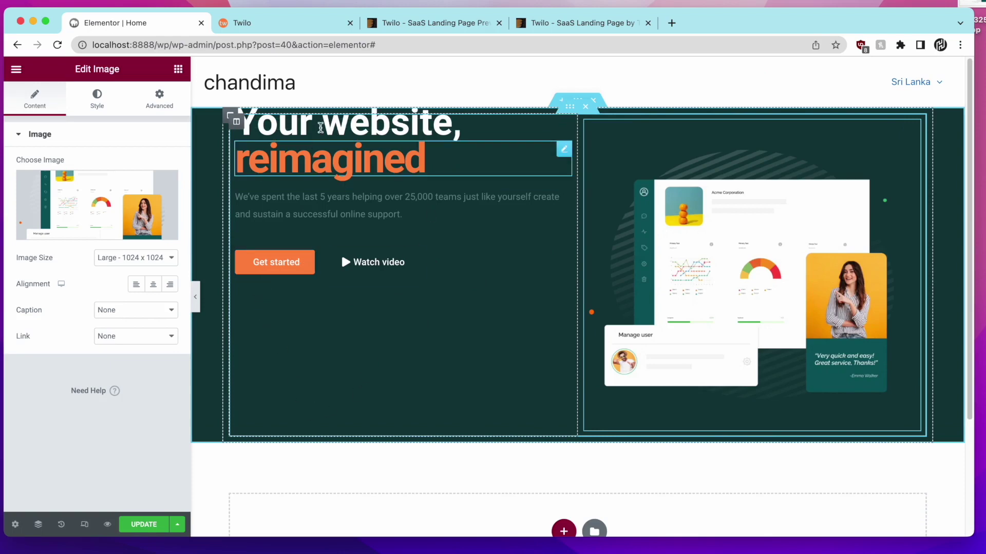
Step: Delete the image widget and give its emptied column a classic background using Group-2325-2.webp from the media library
right_click(655, 205)
click(688, 385)
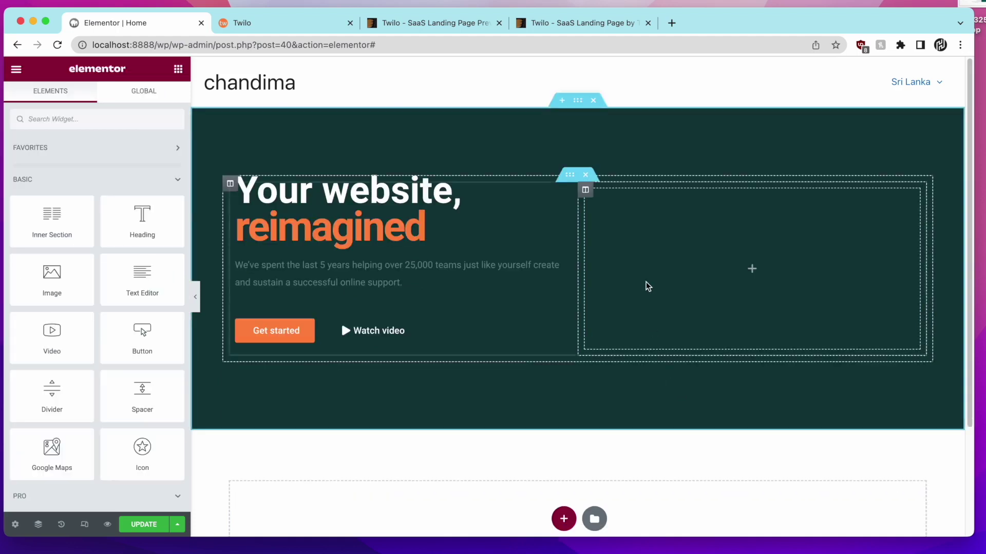
right_click(589, 199)
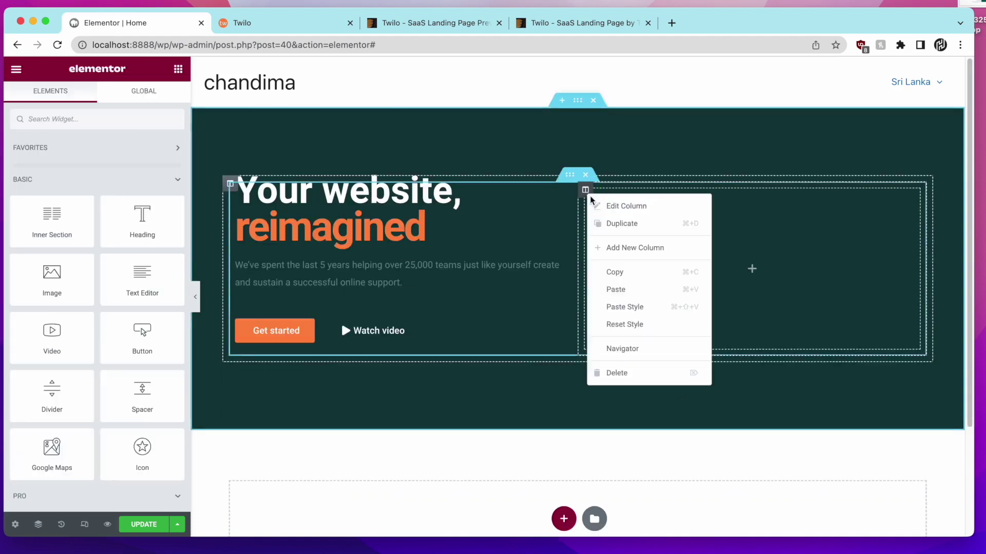
click(597, 207)
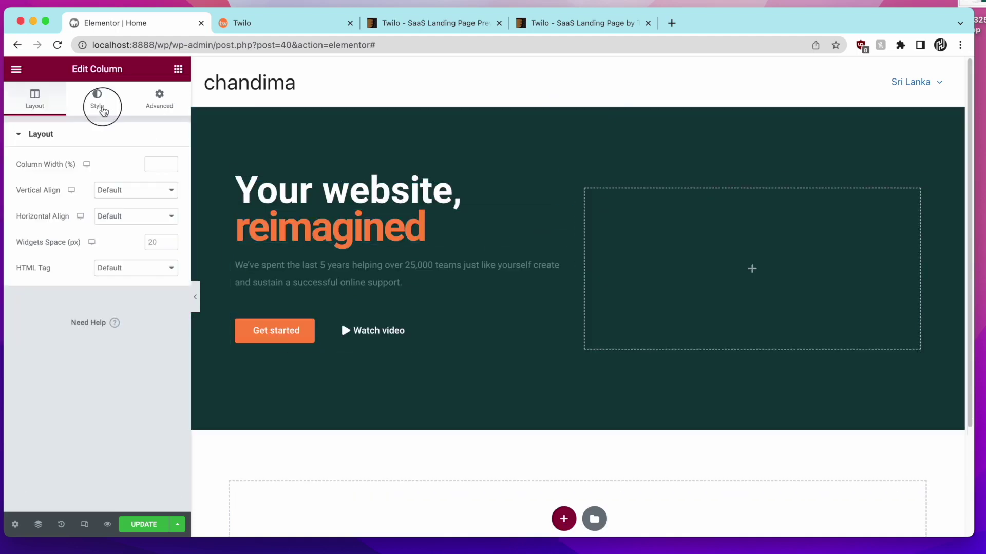
click(97, 99)
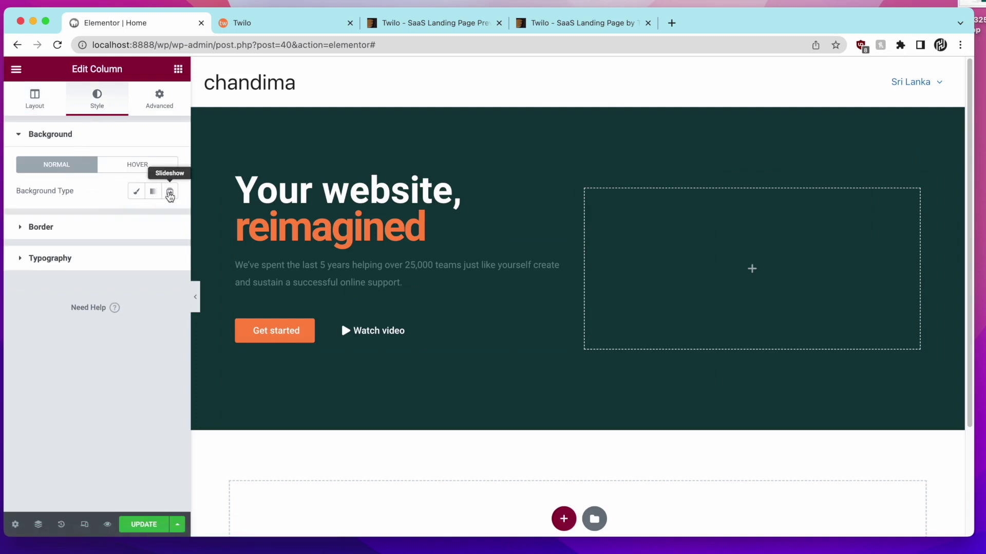
click(142, 193)
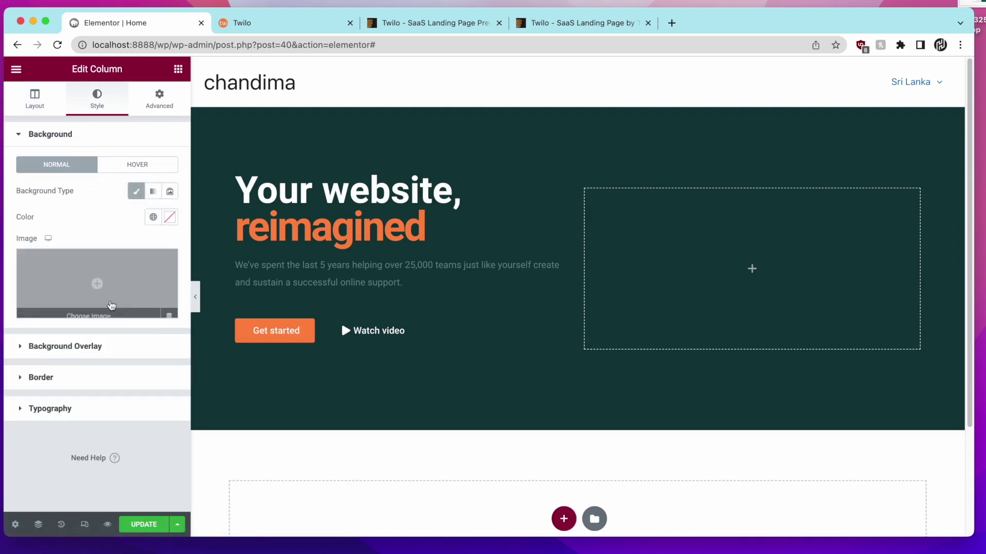
click(110, 306)
click(197, 222)
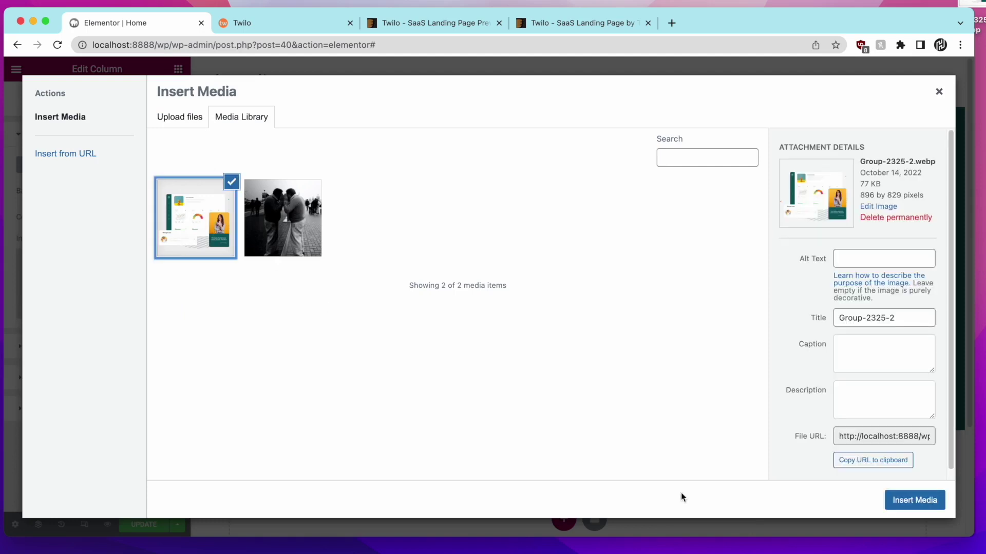
click(891, 495)
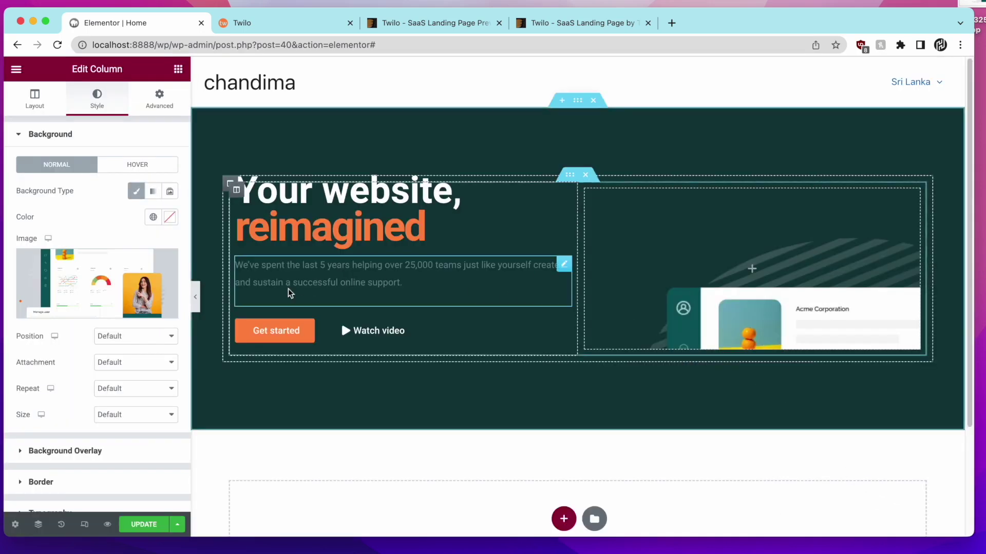
Step: Set the column's background image position to Center Center, repeat to No-repeat and size to Contain
click(114, 339)
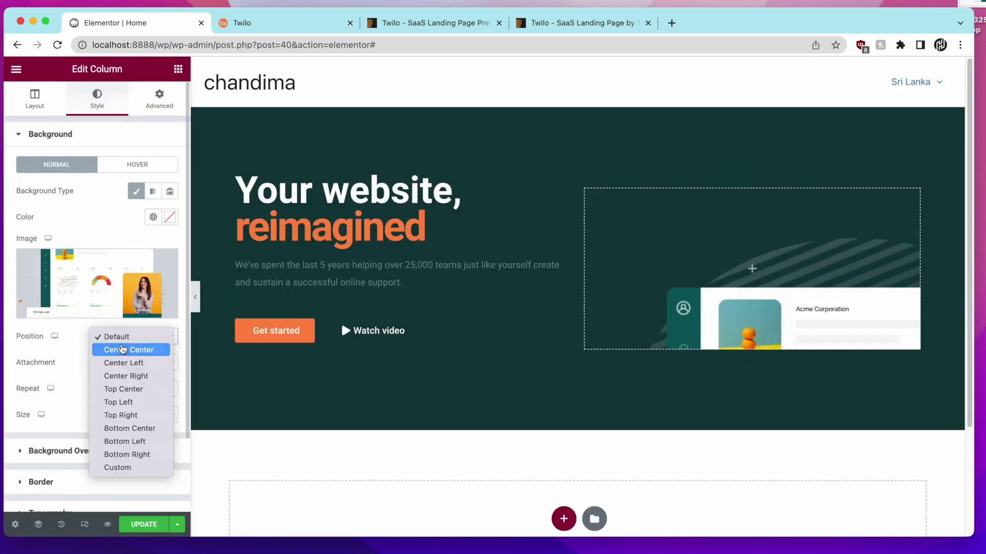
click(122, 350)
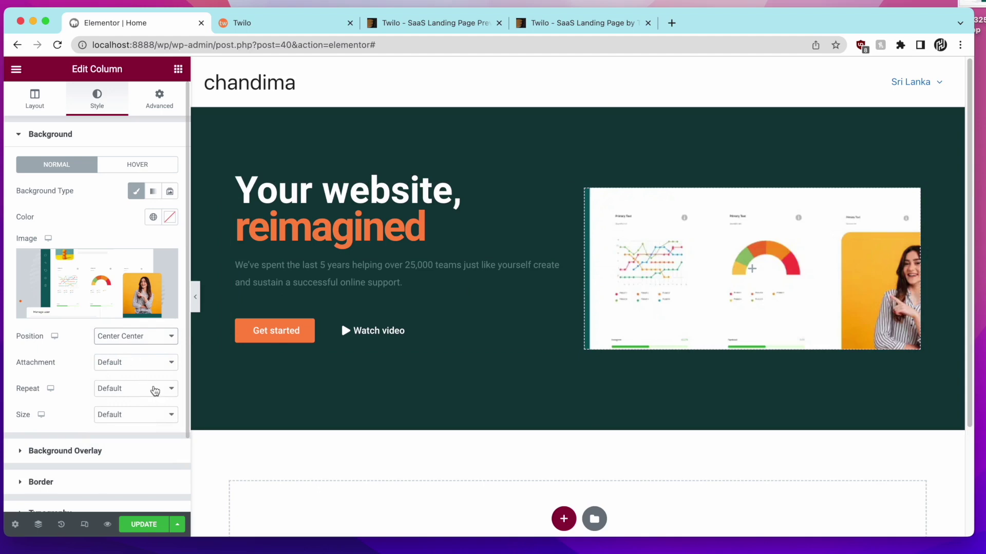
click(152, 387)
click(153, 400)
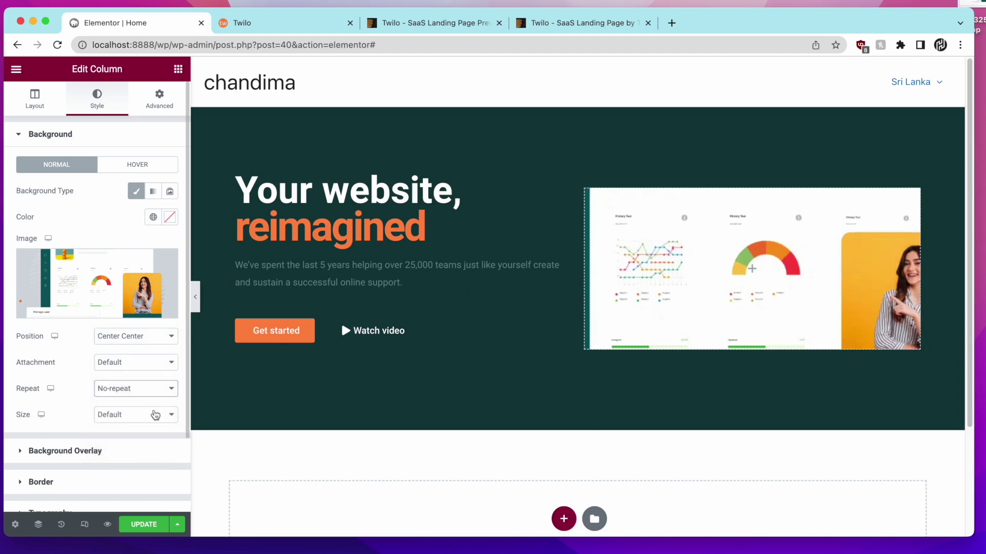
click(155, 415)
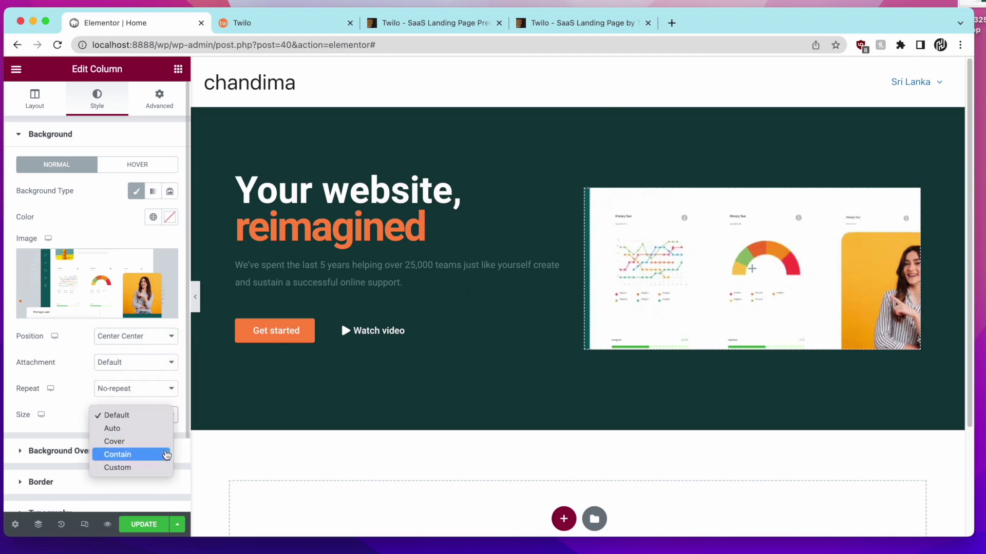
click(165, 455)
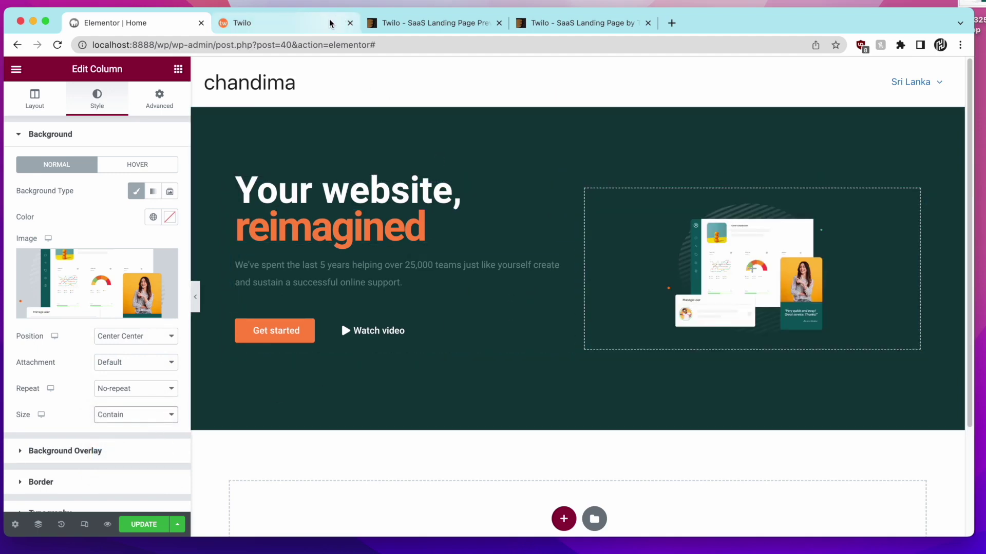
Step: Compare the column with the Twilo demo's hero image, and in Elementor remove the column's background image
click(308, 34)
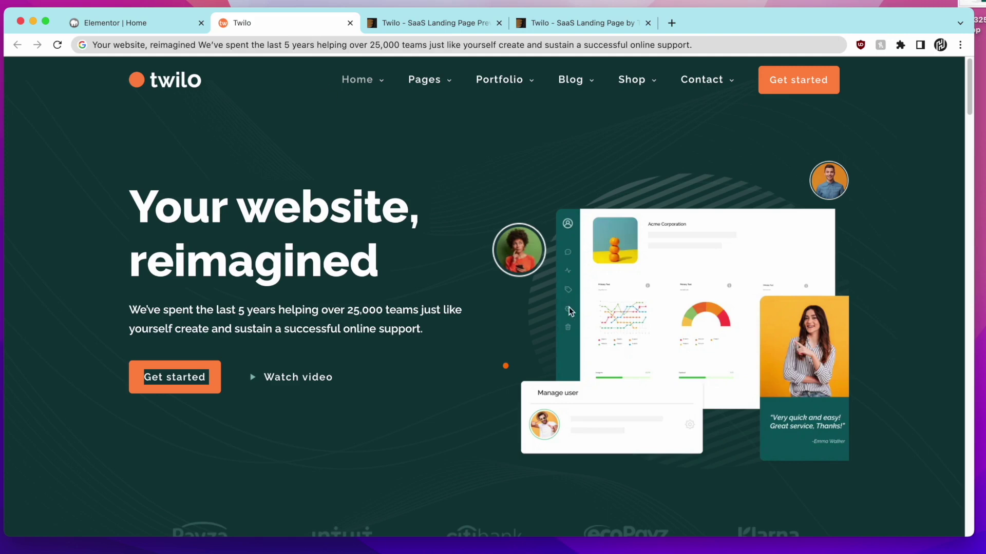
click(143, 32)
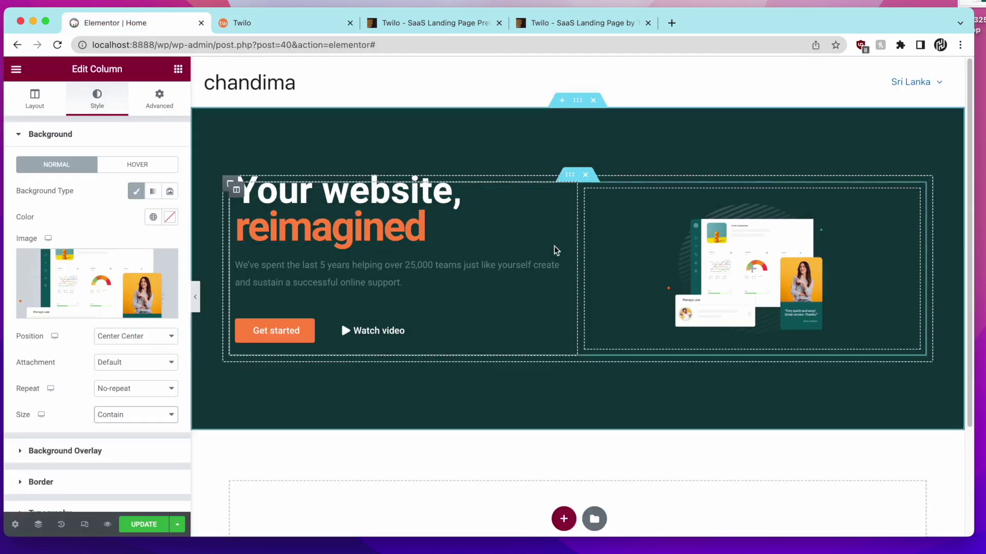
click(165, 263)
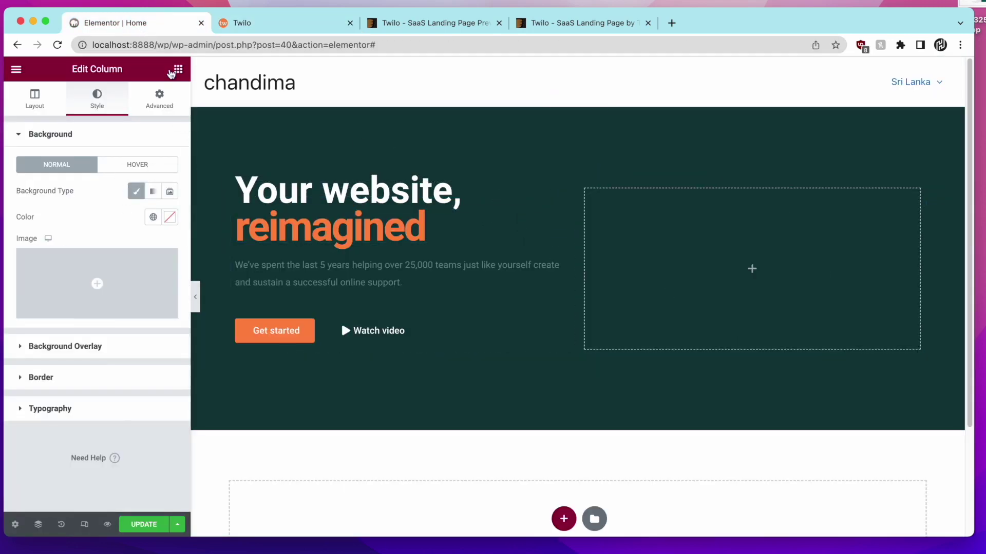
Step: Add an Image widget to the empty right column and insert Group-2325-2.webp from the media library
click(179, 73)
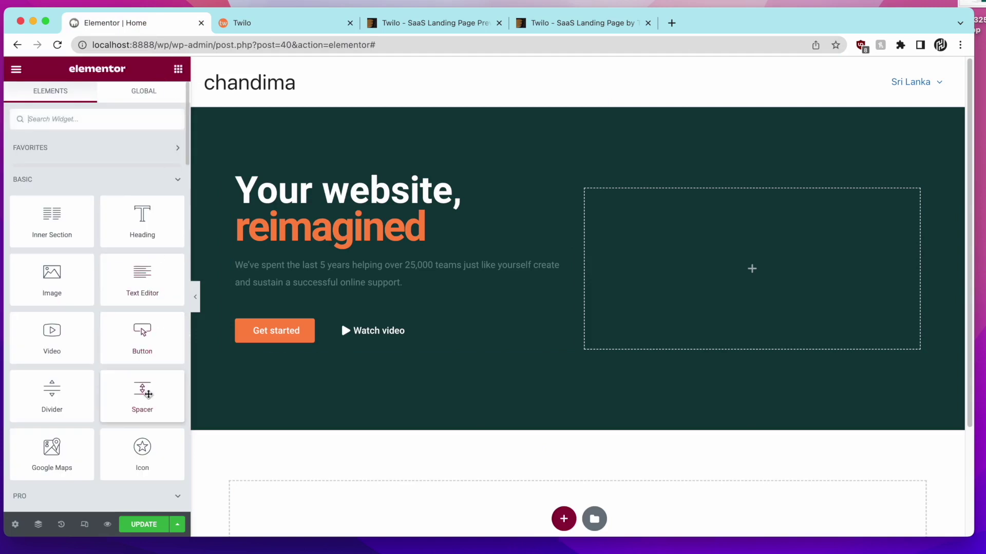
drag(51, 279, 647, 292)
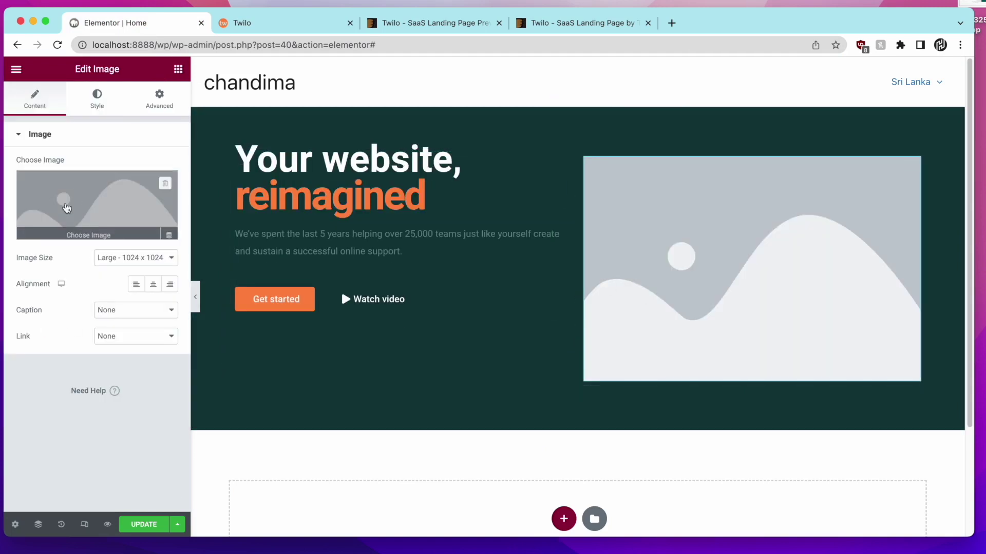
click(68, 205)
click(236, 202)
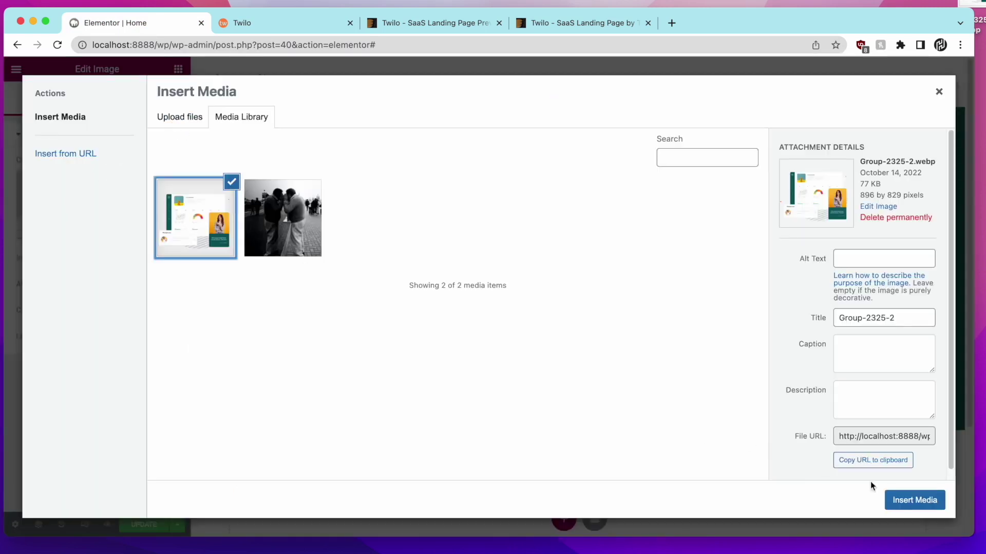
click(911, 498)
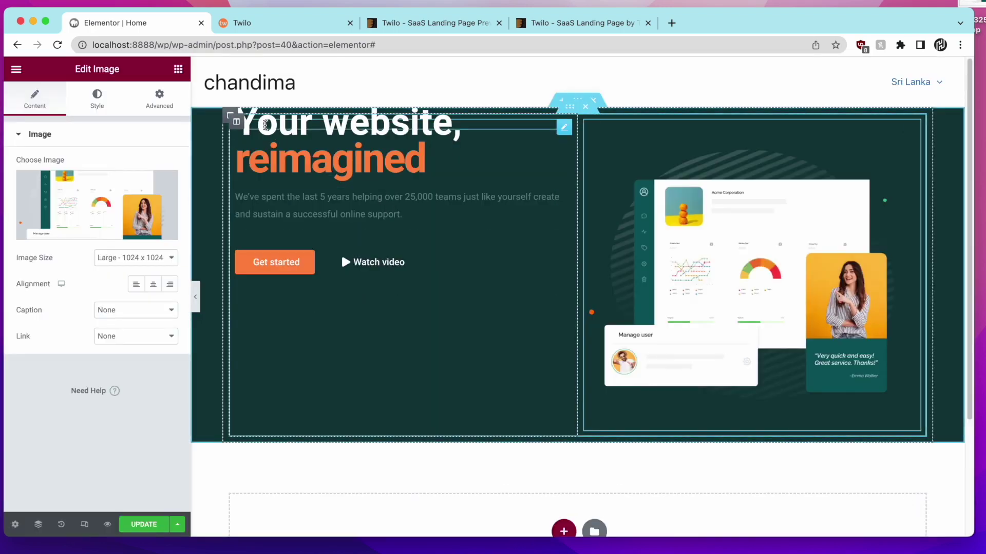
Step: Set the vertical alignment of the column holding the headings and buttons to Middle
right_click(239, 123)
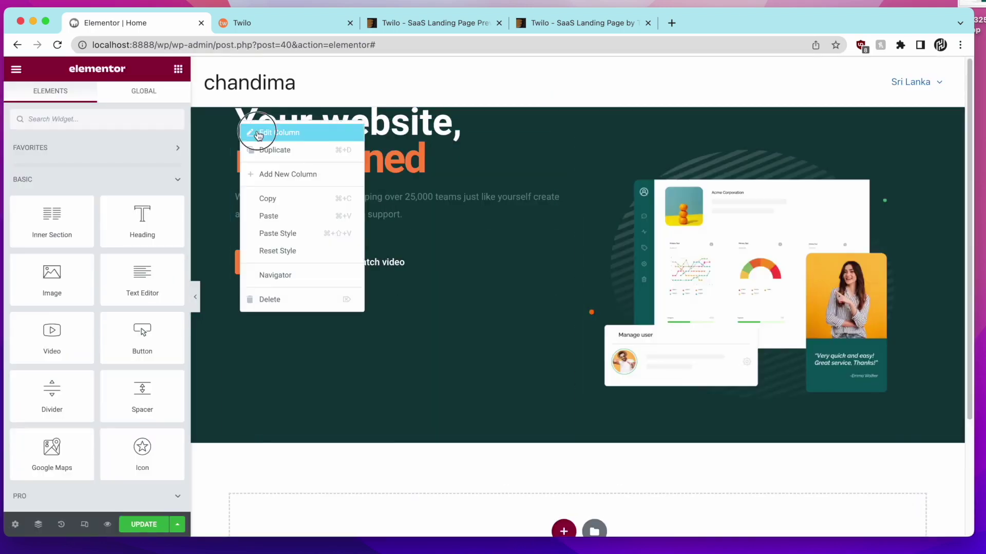
click(258, 135)
click(136, 189)
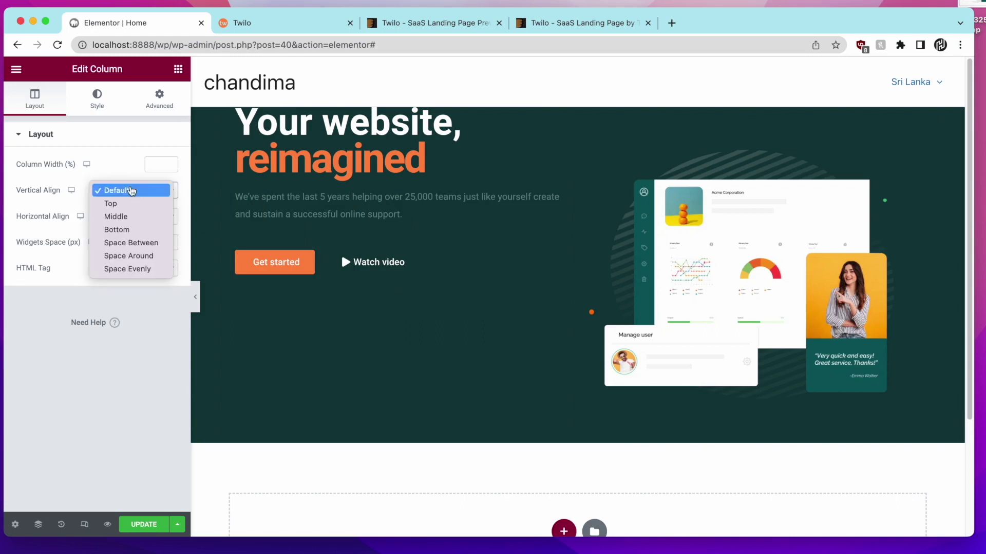
click(135, 217)
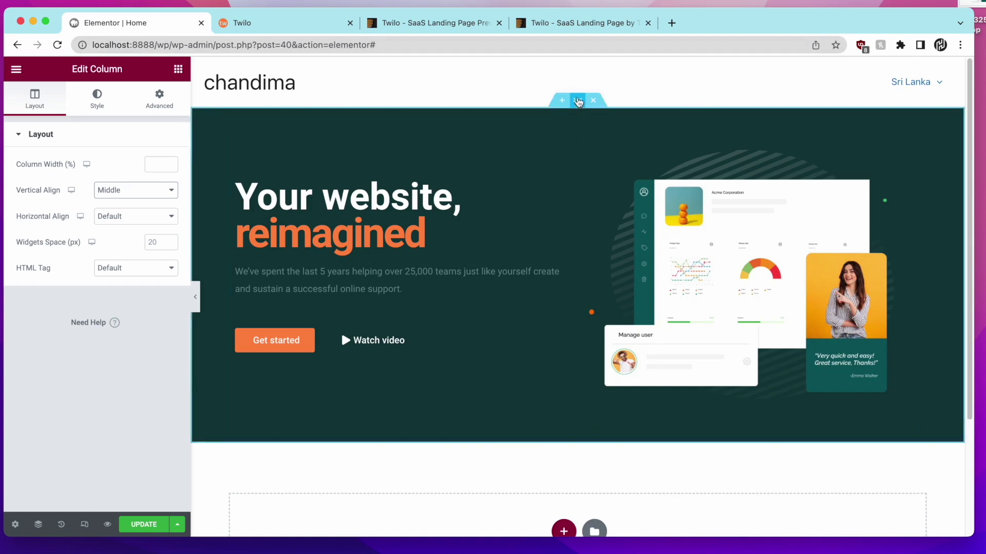
Step: Set the hero section's height to Fit To Screen and update the page
right_click(586, 103)
click(588, 108)
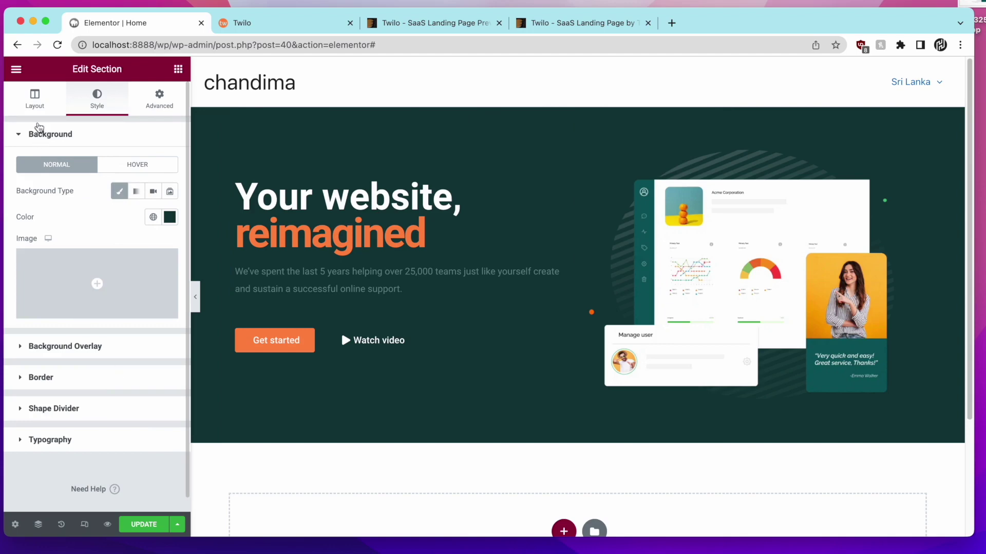
click(44, 98)
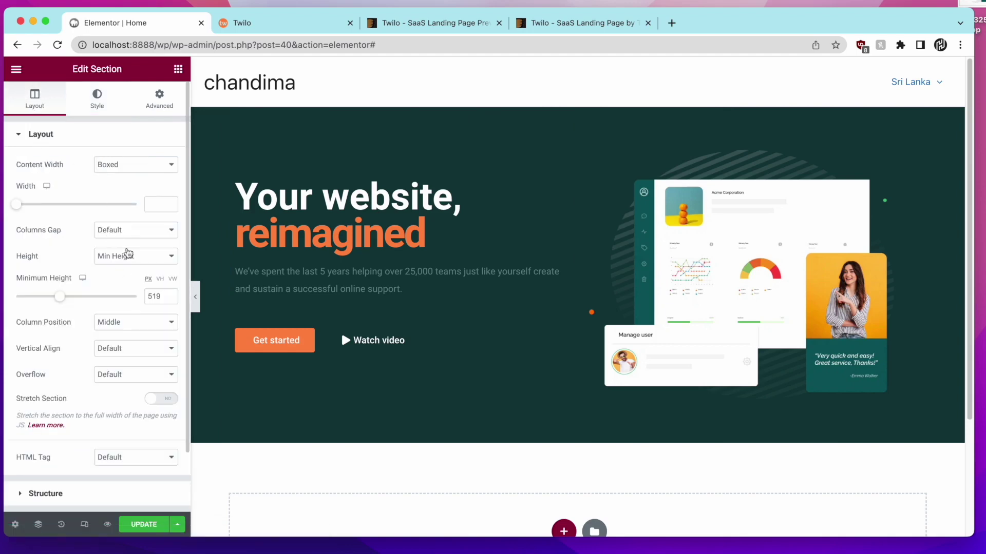
click(126, 258)
click(125, 242)
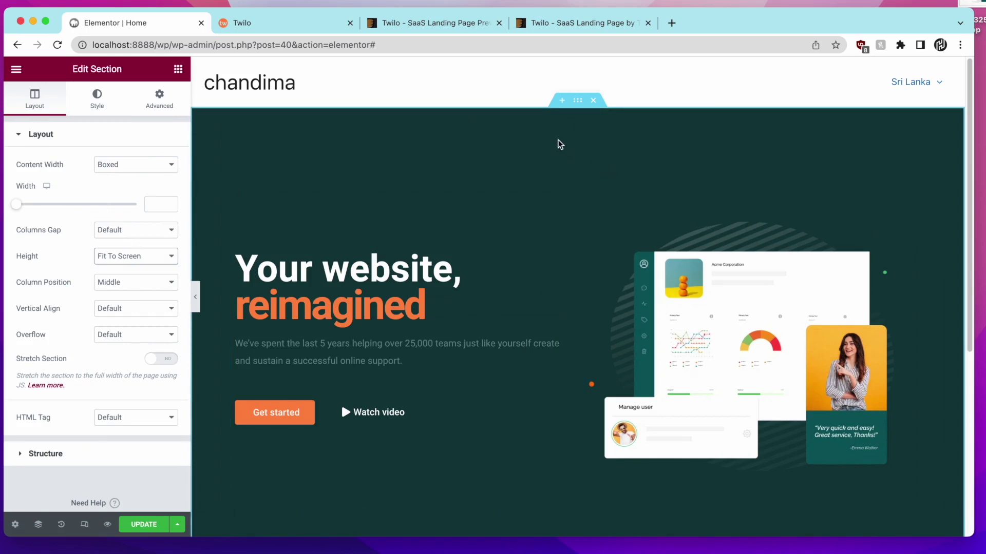
click(149, 524)
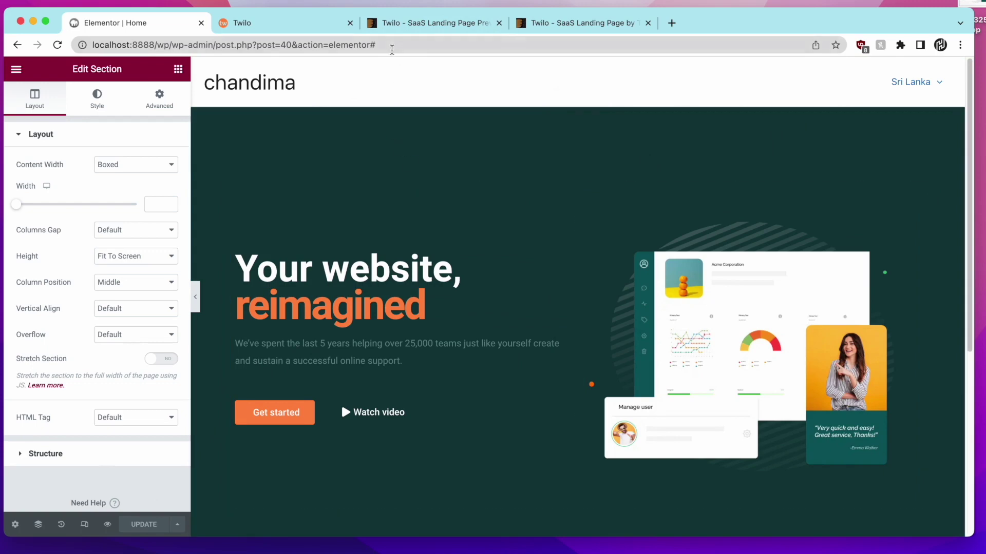
Step: Compare the hero section with the Twilo demo page, ending back in the Elementor editor
click(295, 23)
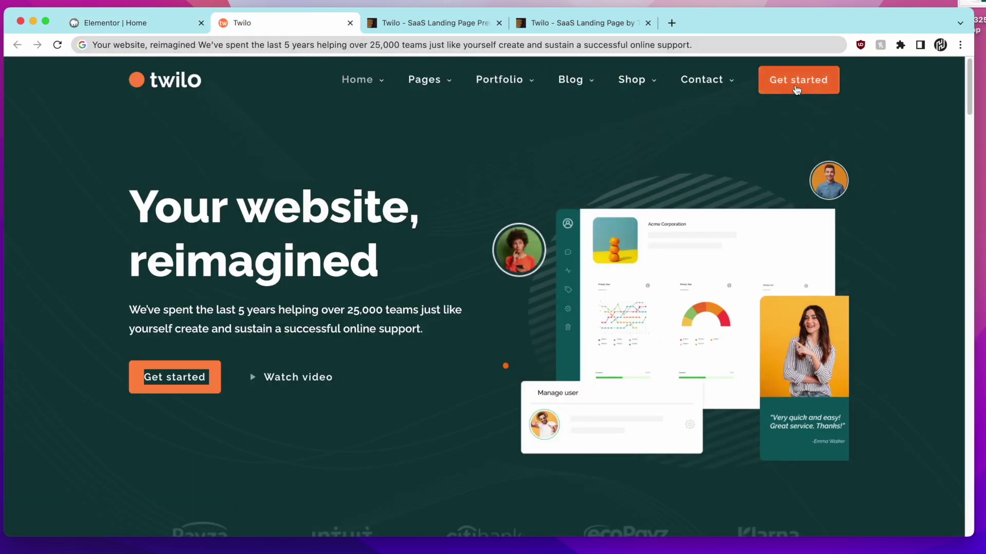
click(191, 23)
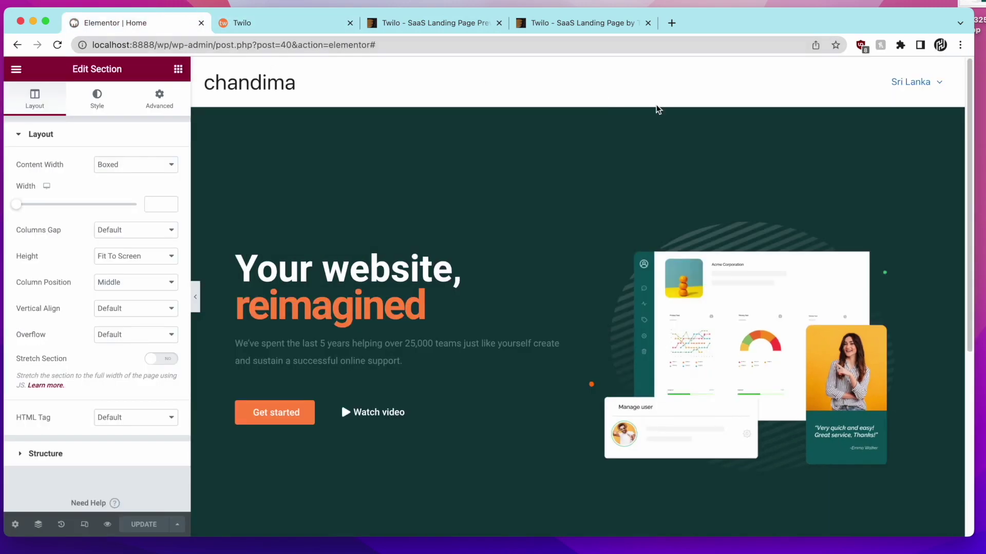